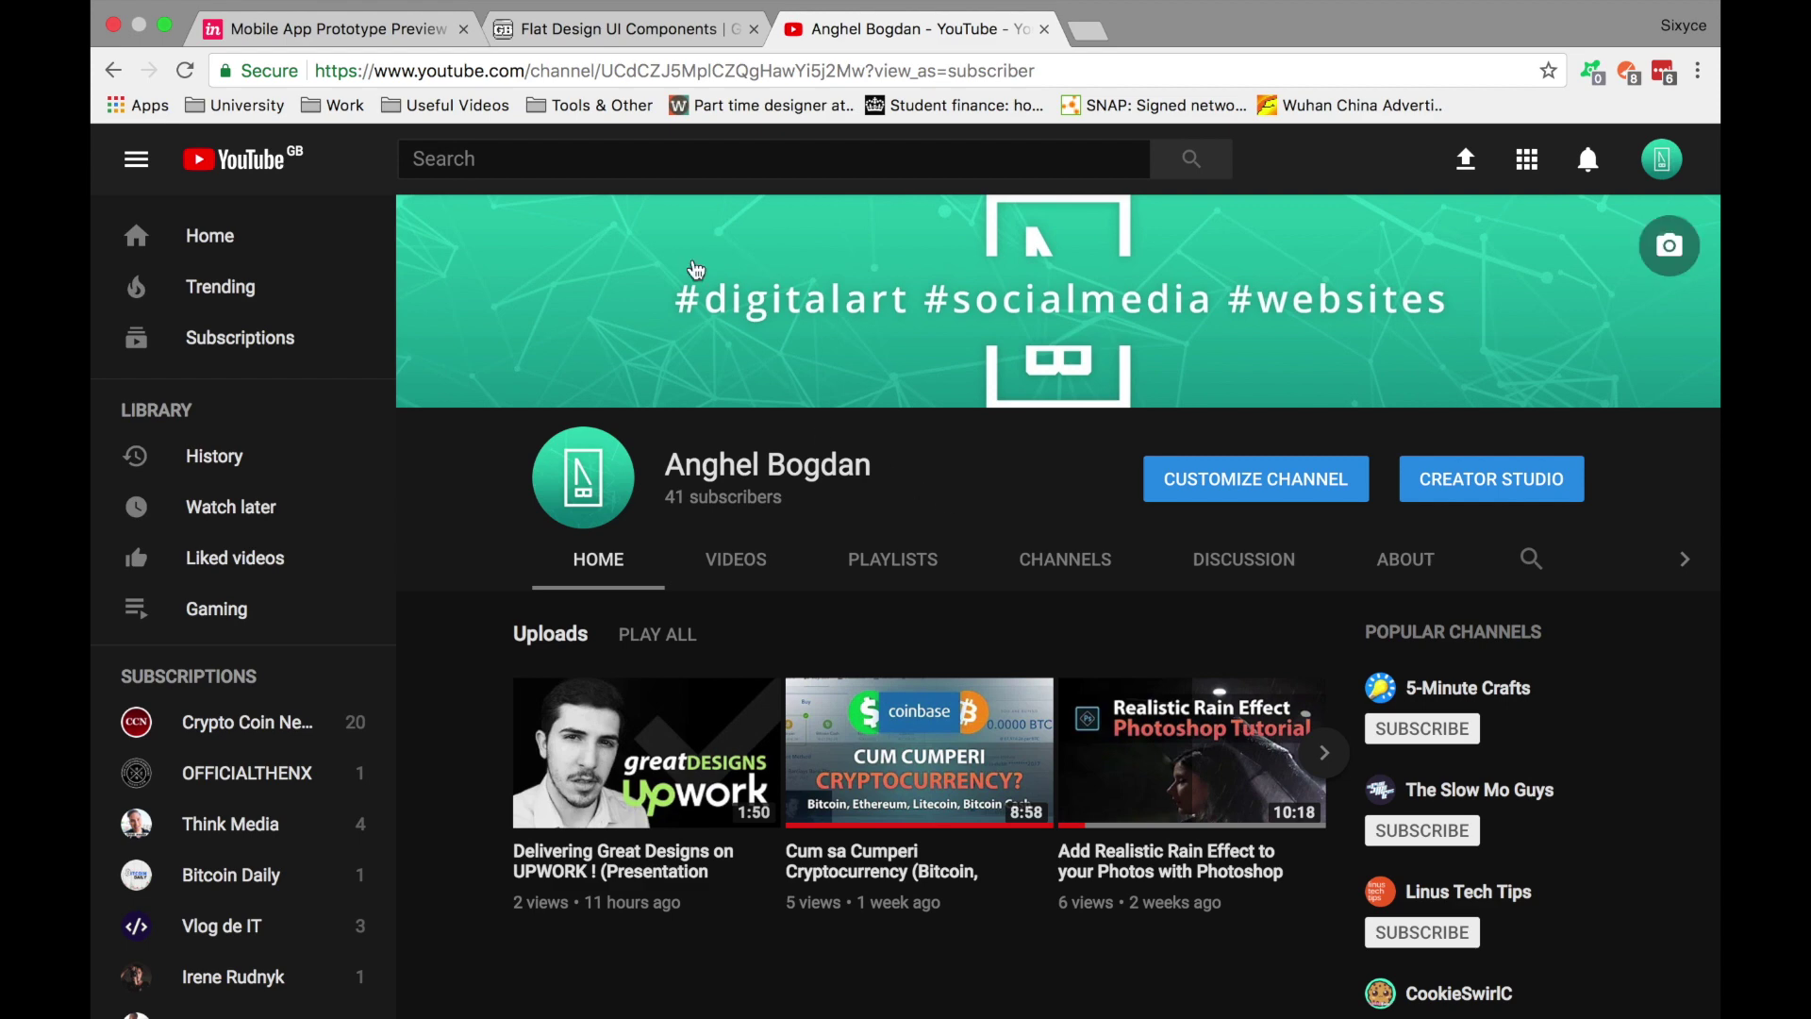
# View the Photoshop UI components document, and return to Chrome to show the Mobile App Prototype preview
pyautogui.hotkey('ctrl', 'Left')
pyautogui.hotkey('ctrl', 'Right')
pyautogui.hotkey('ctrl', 'Right')
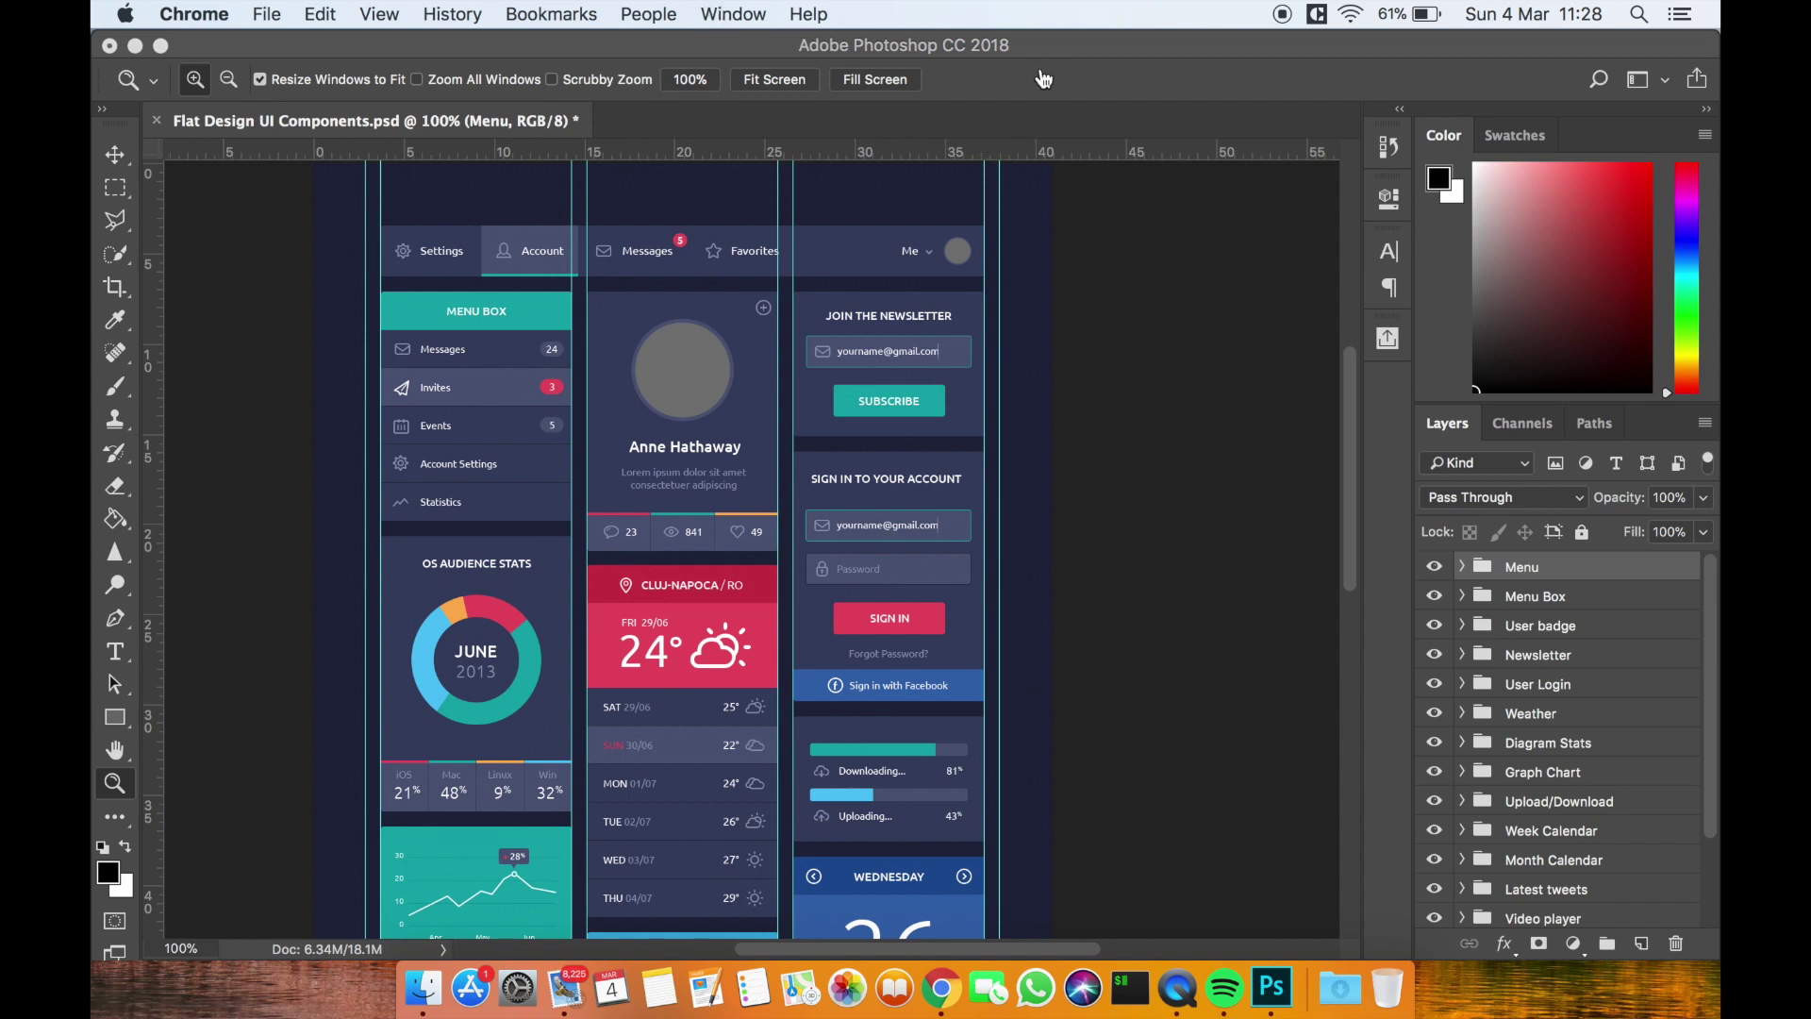
pyautogui.hotkey('ctrl', 'Left')
pyautogui.hotkey('ctrl', 'Left')
pyautogui.click(387, 28)
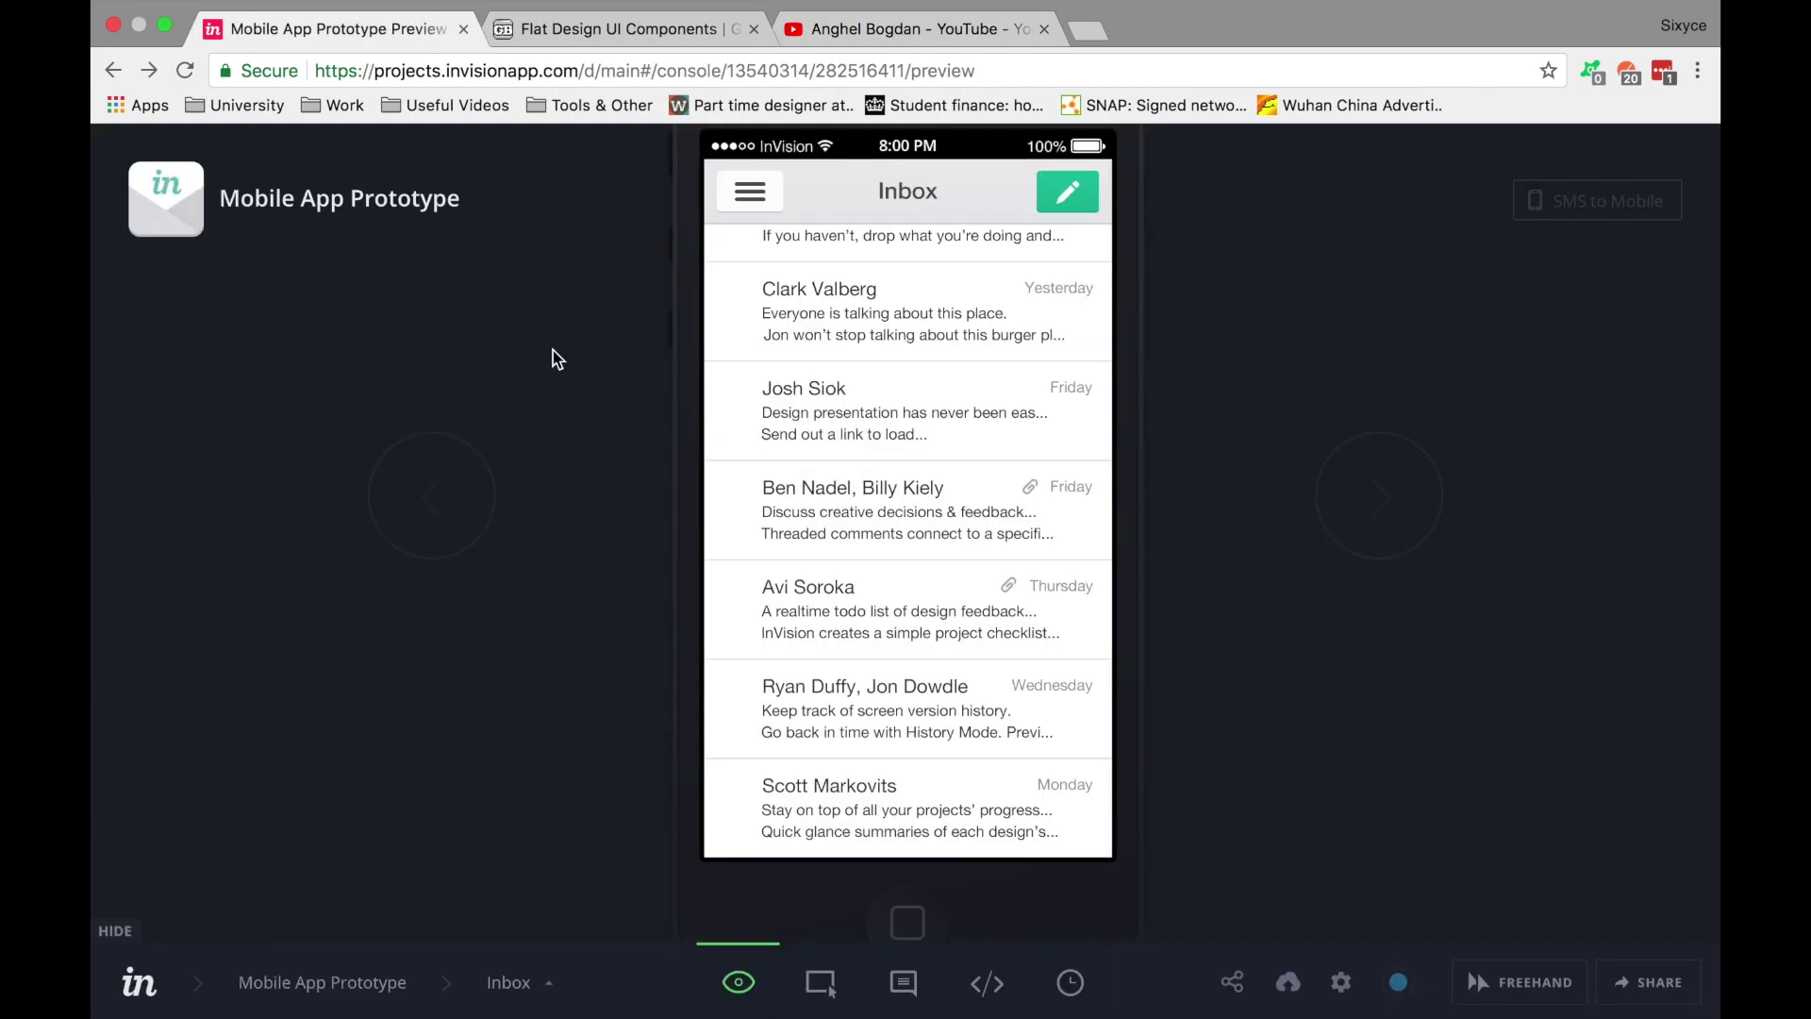
# Open invisionapp.com in a new browser tab and go to the free sign-up
pyautogui.click(1090, 31)
pyautogui.write('invisionapp.com')
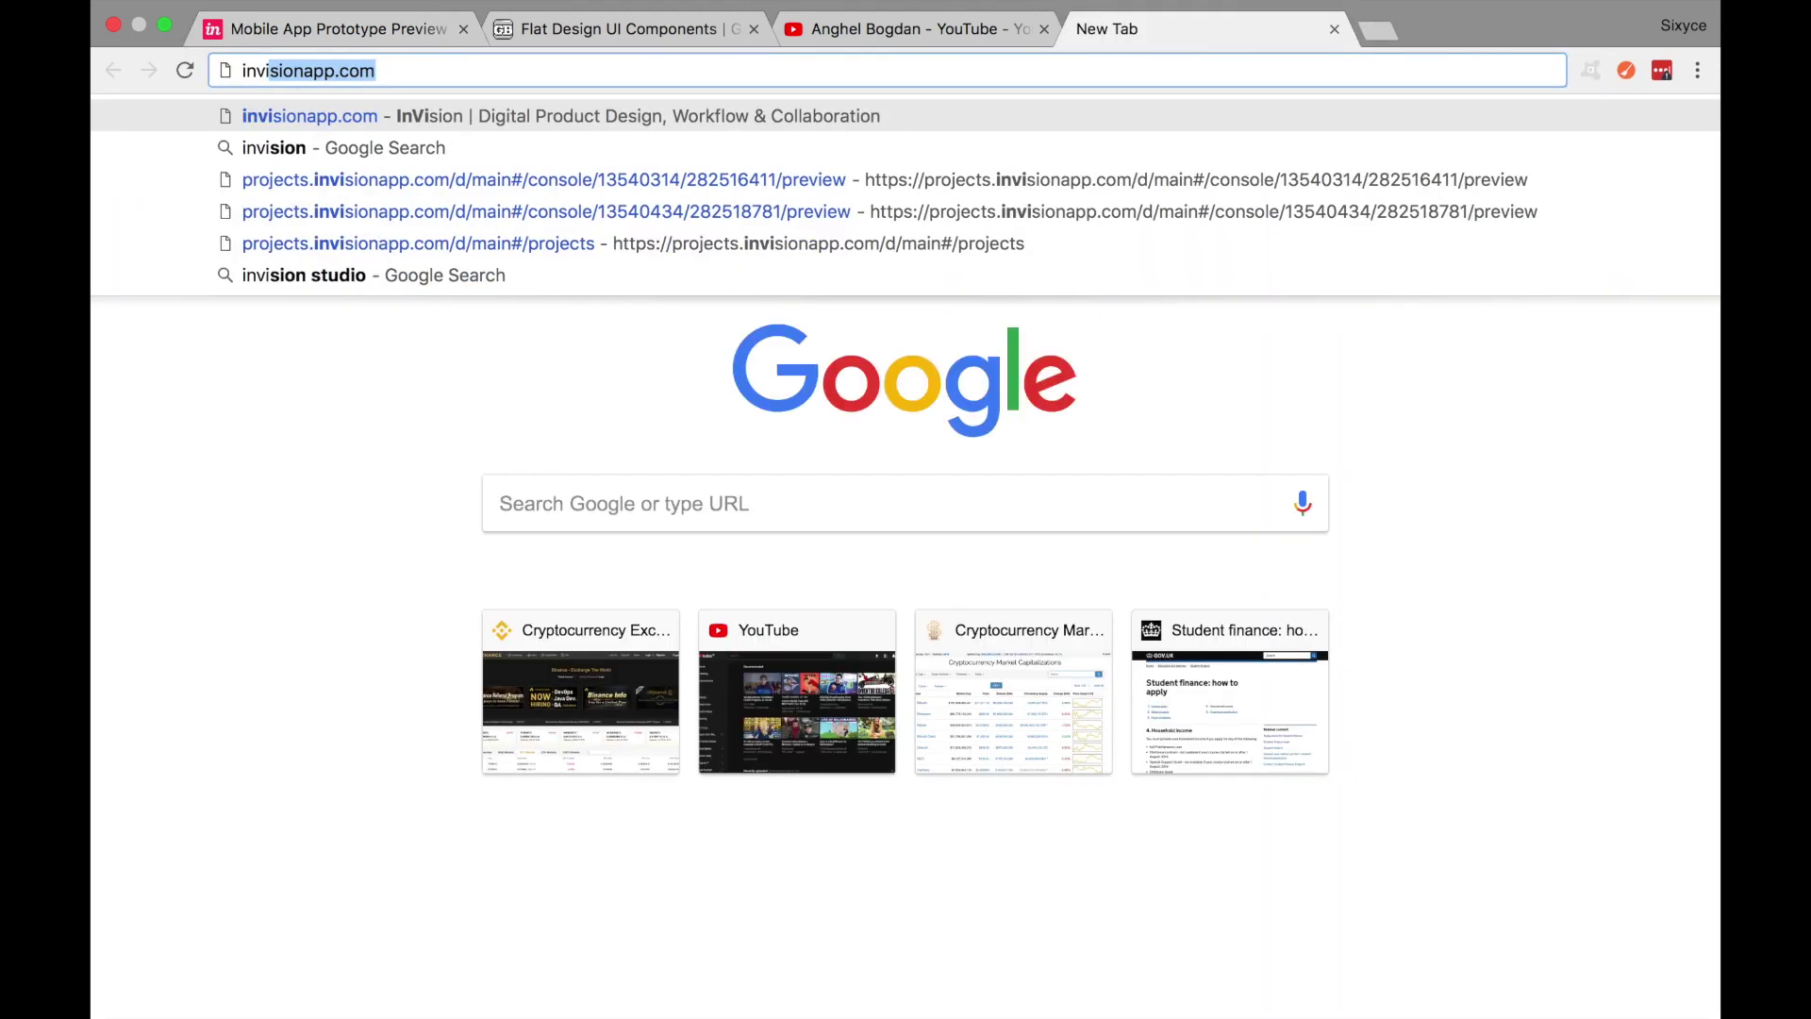
pyautogui.press('Return')
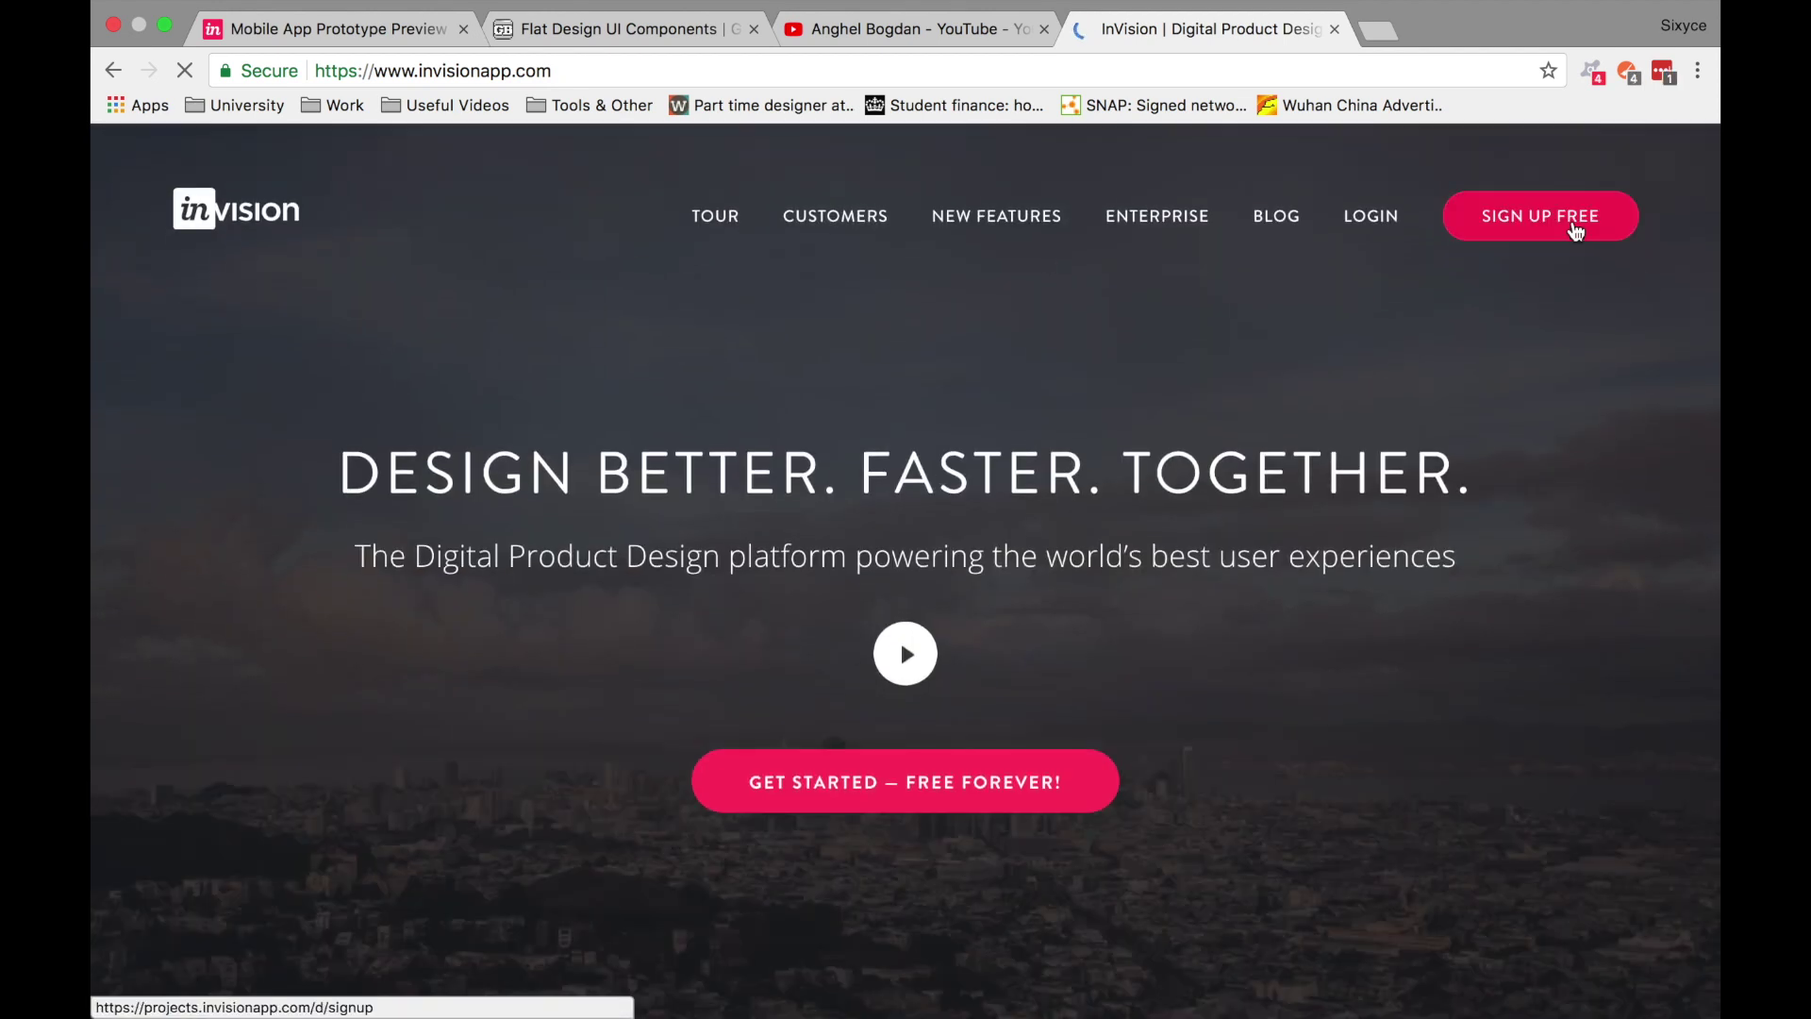
pyautogui.click(1575, 230)
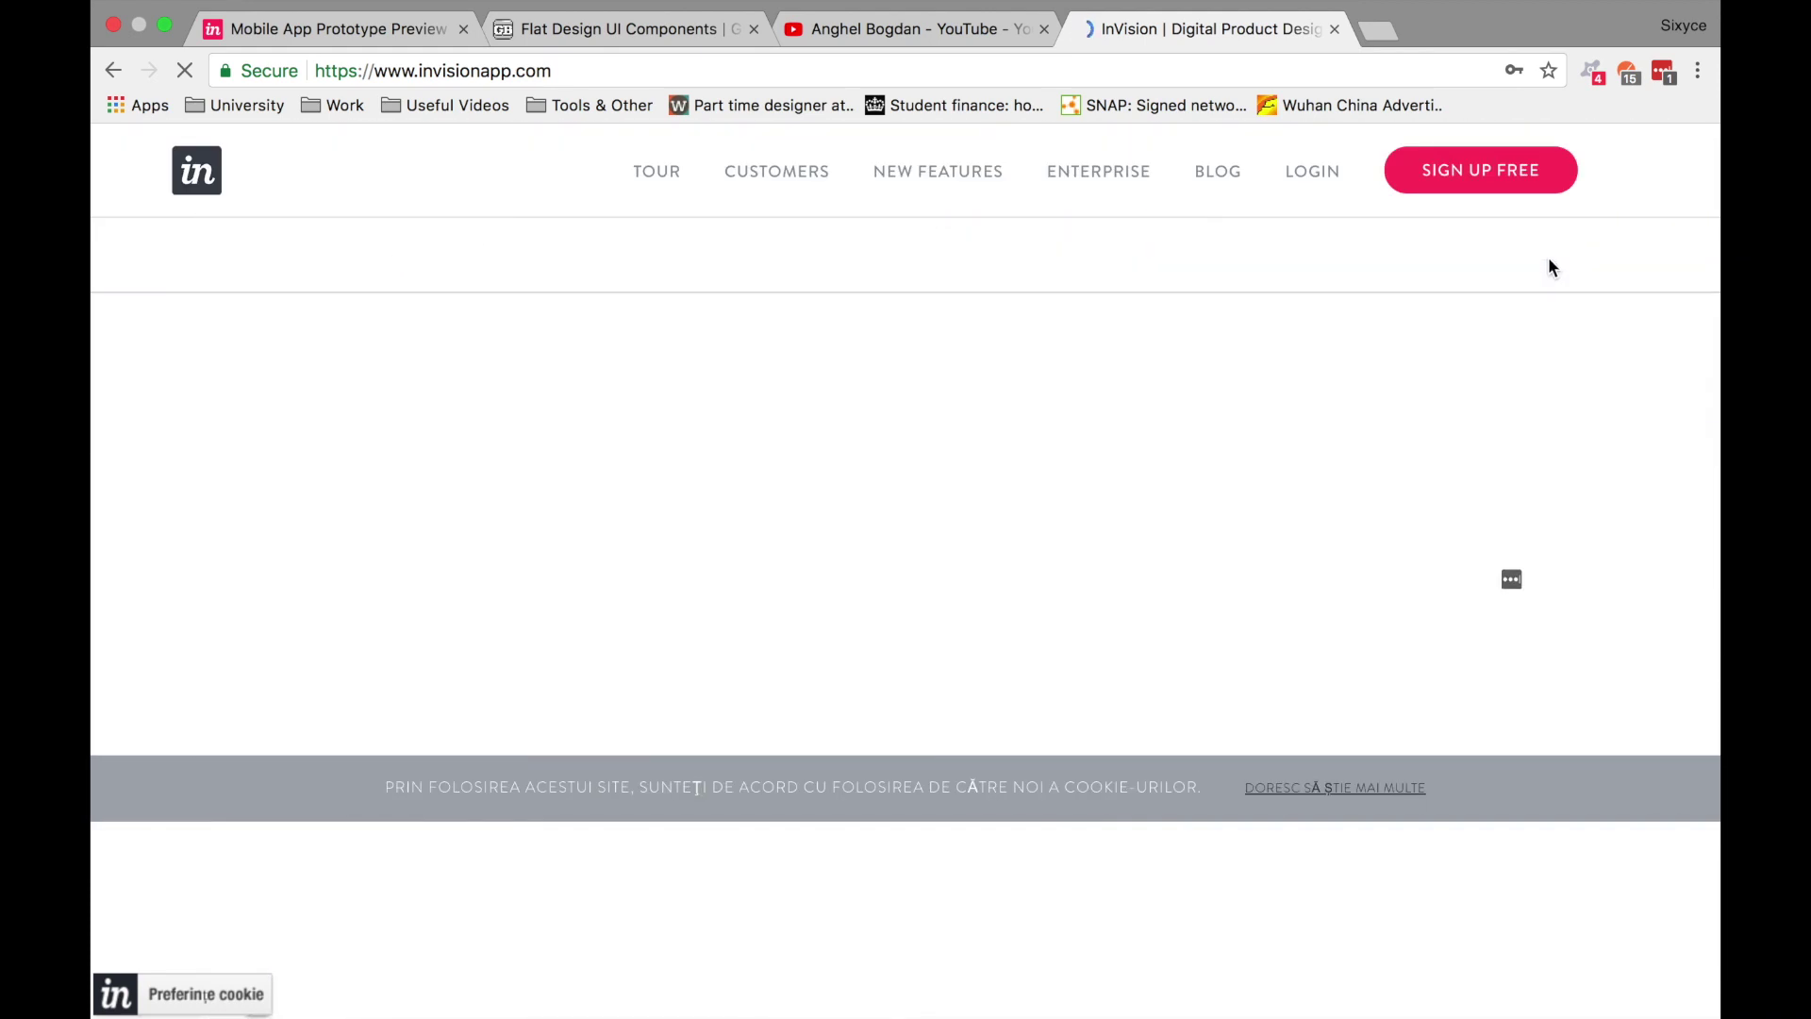
pyautogui.moveTo(1632, 8)
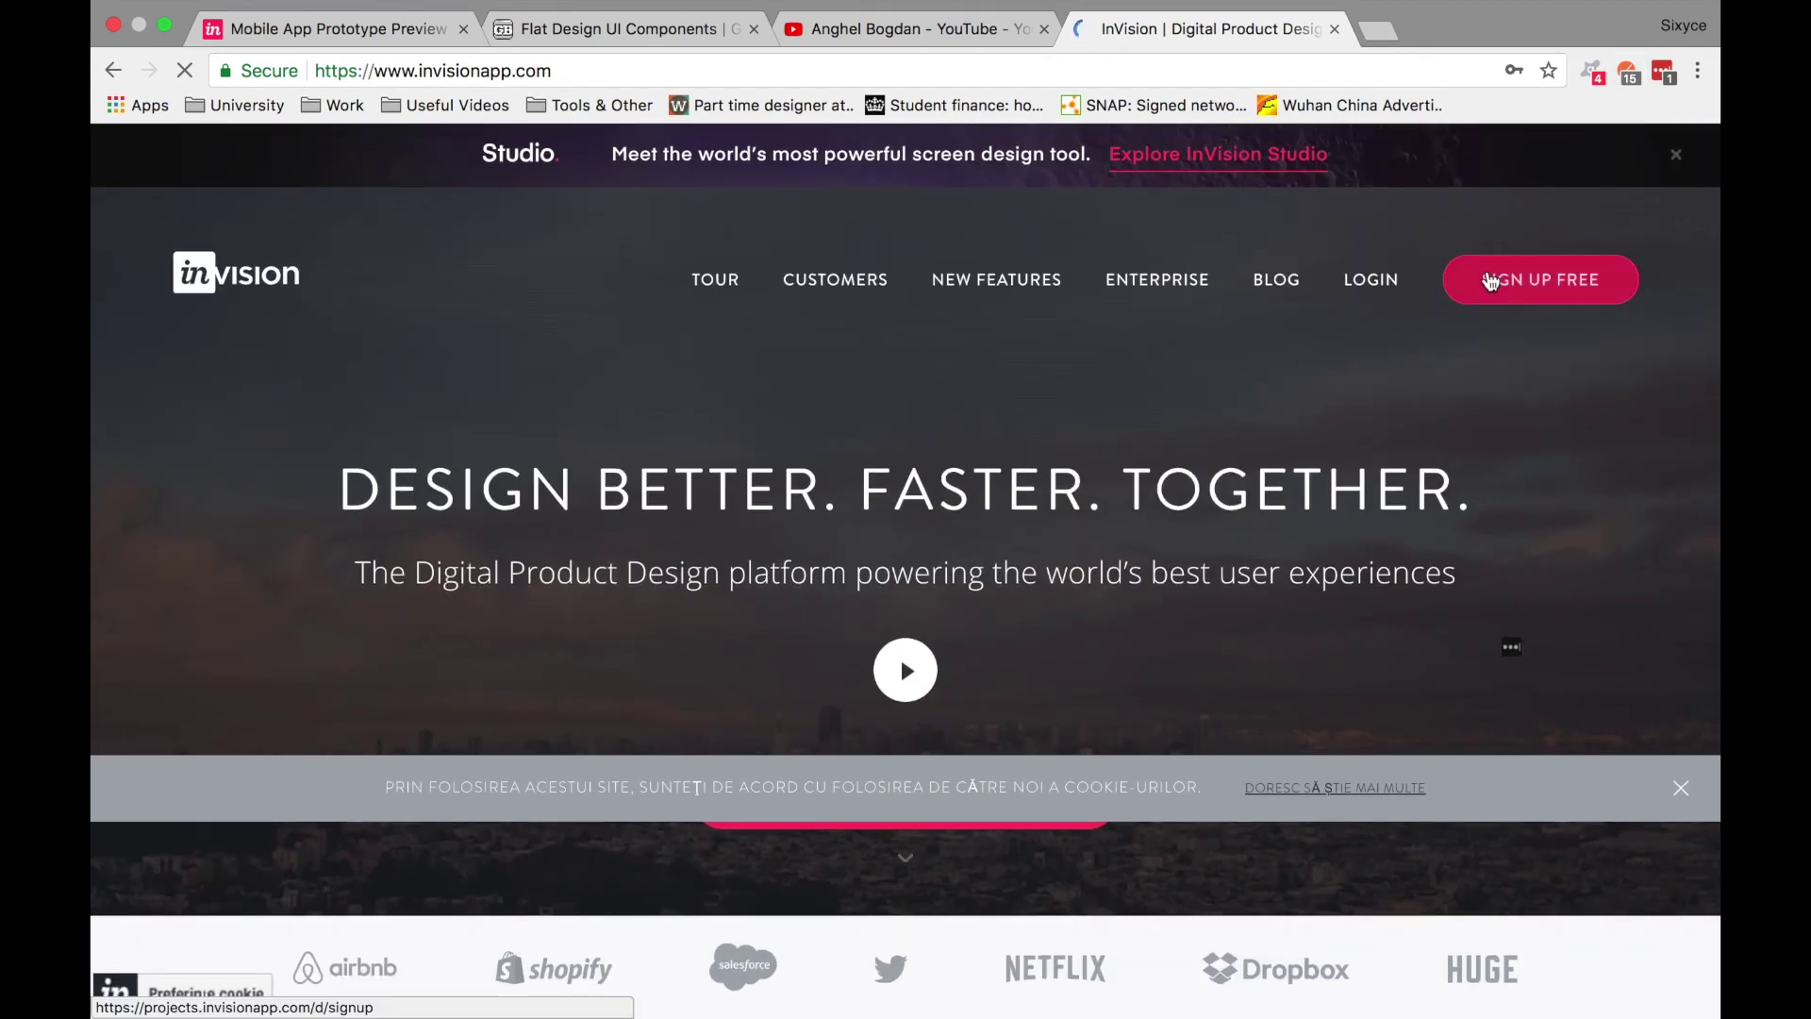
pyautogui.click(1491, 280)
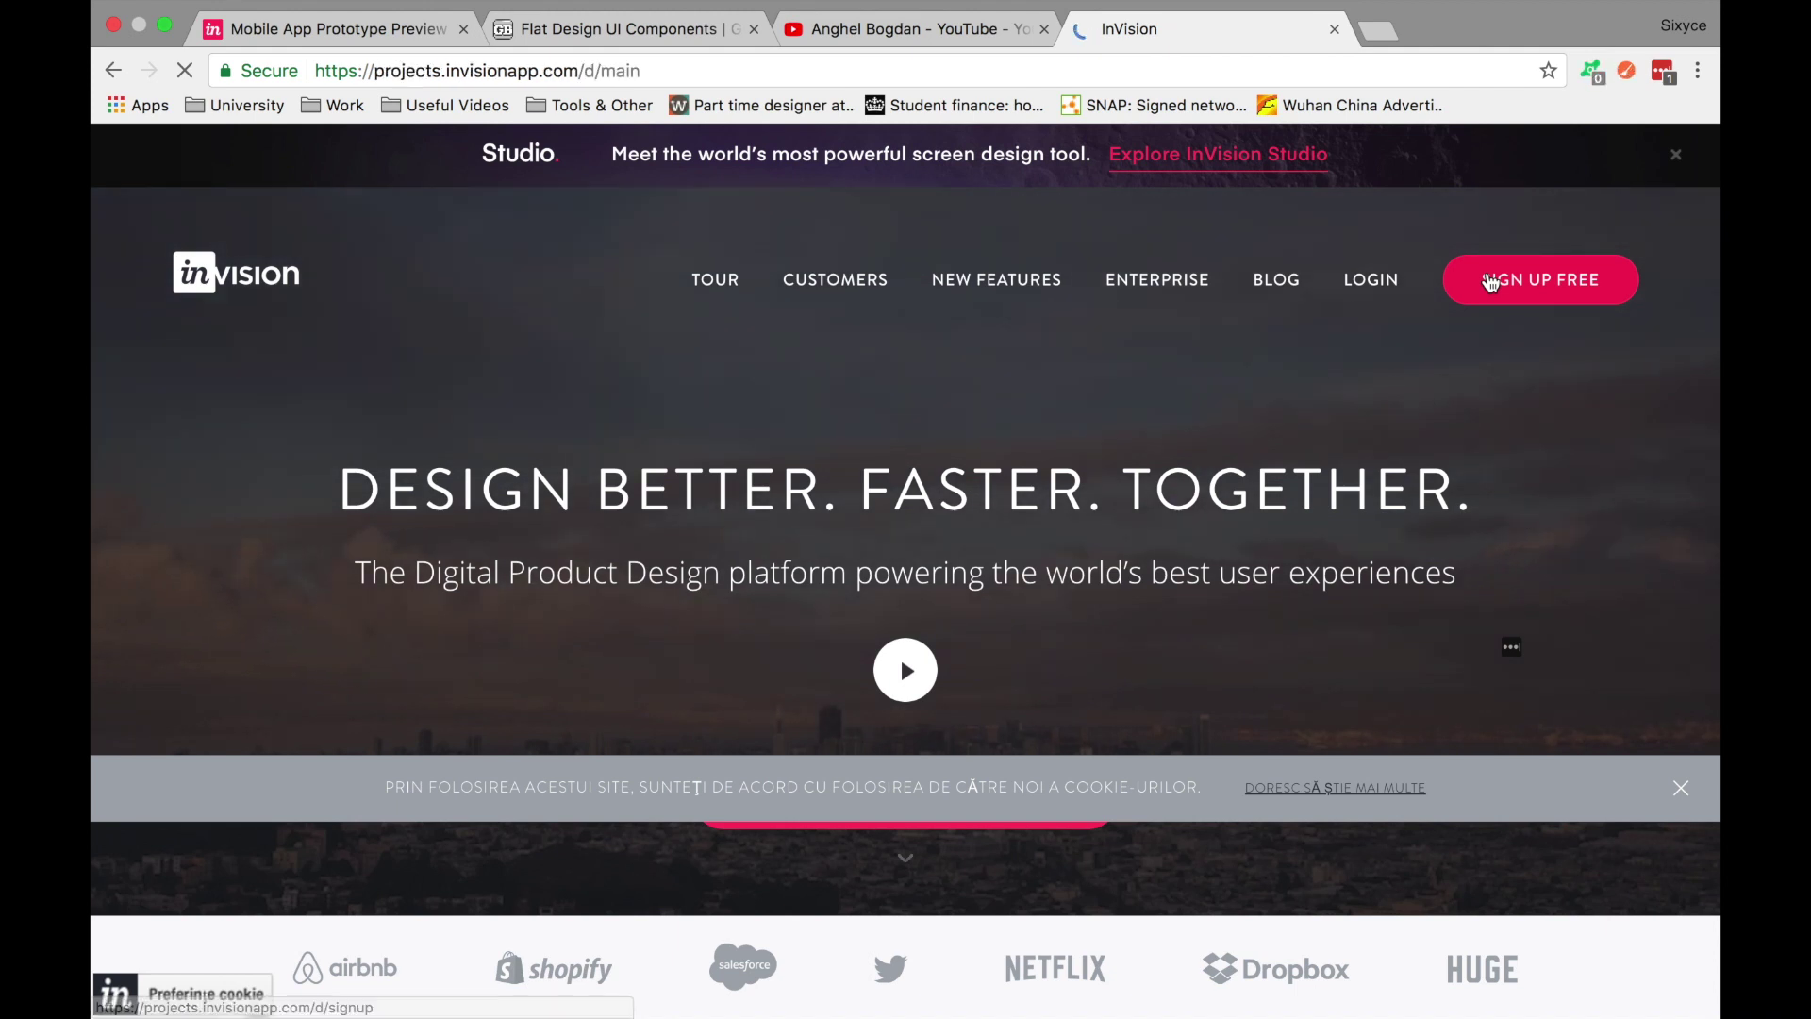
# Search Google for "craft manager" in a new tab and open the Craft by InVision page
pyautogui.click(1379, 31)
pyautogui.write('craft manager')
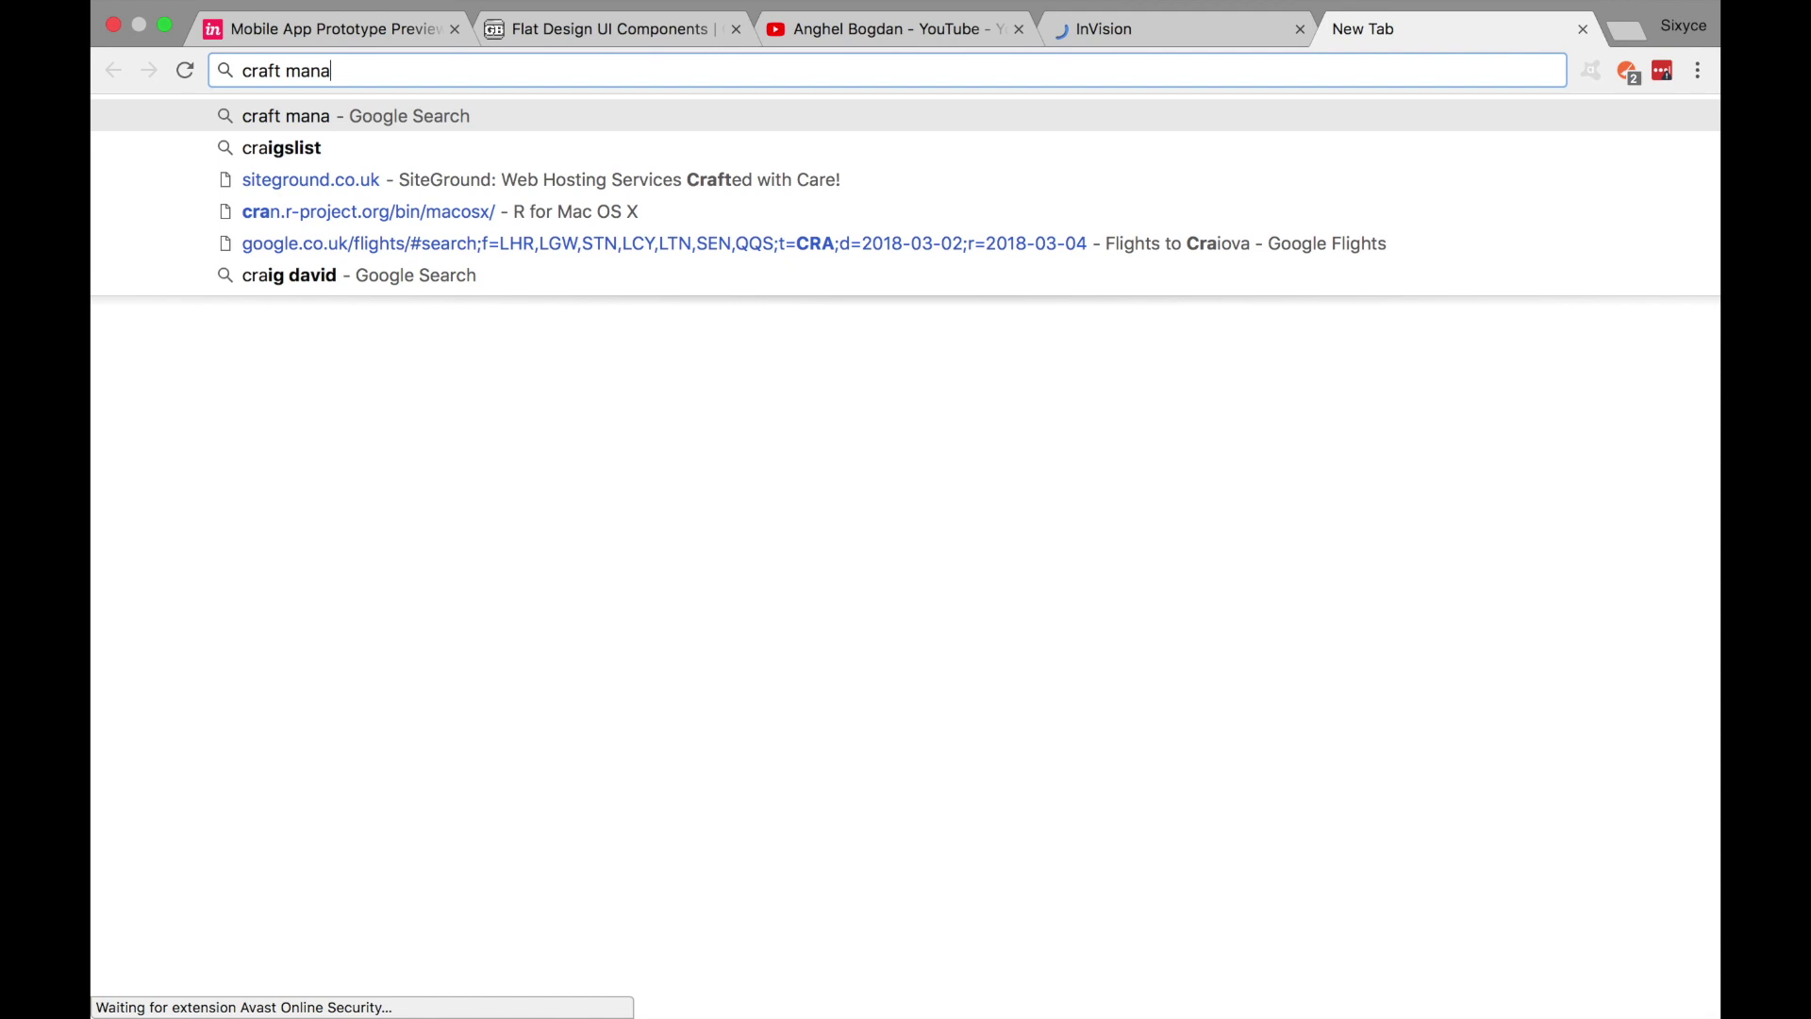
pyautogui.press('Return')
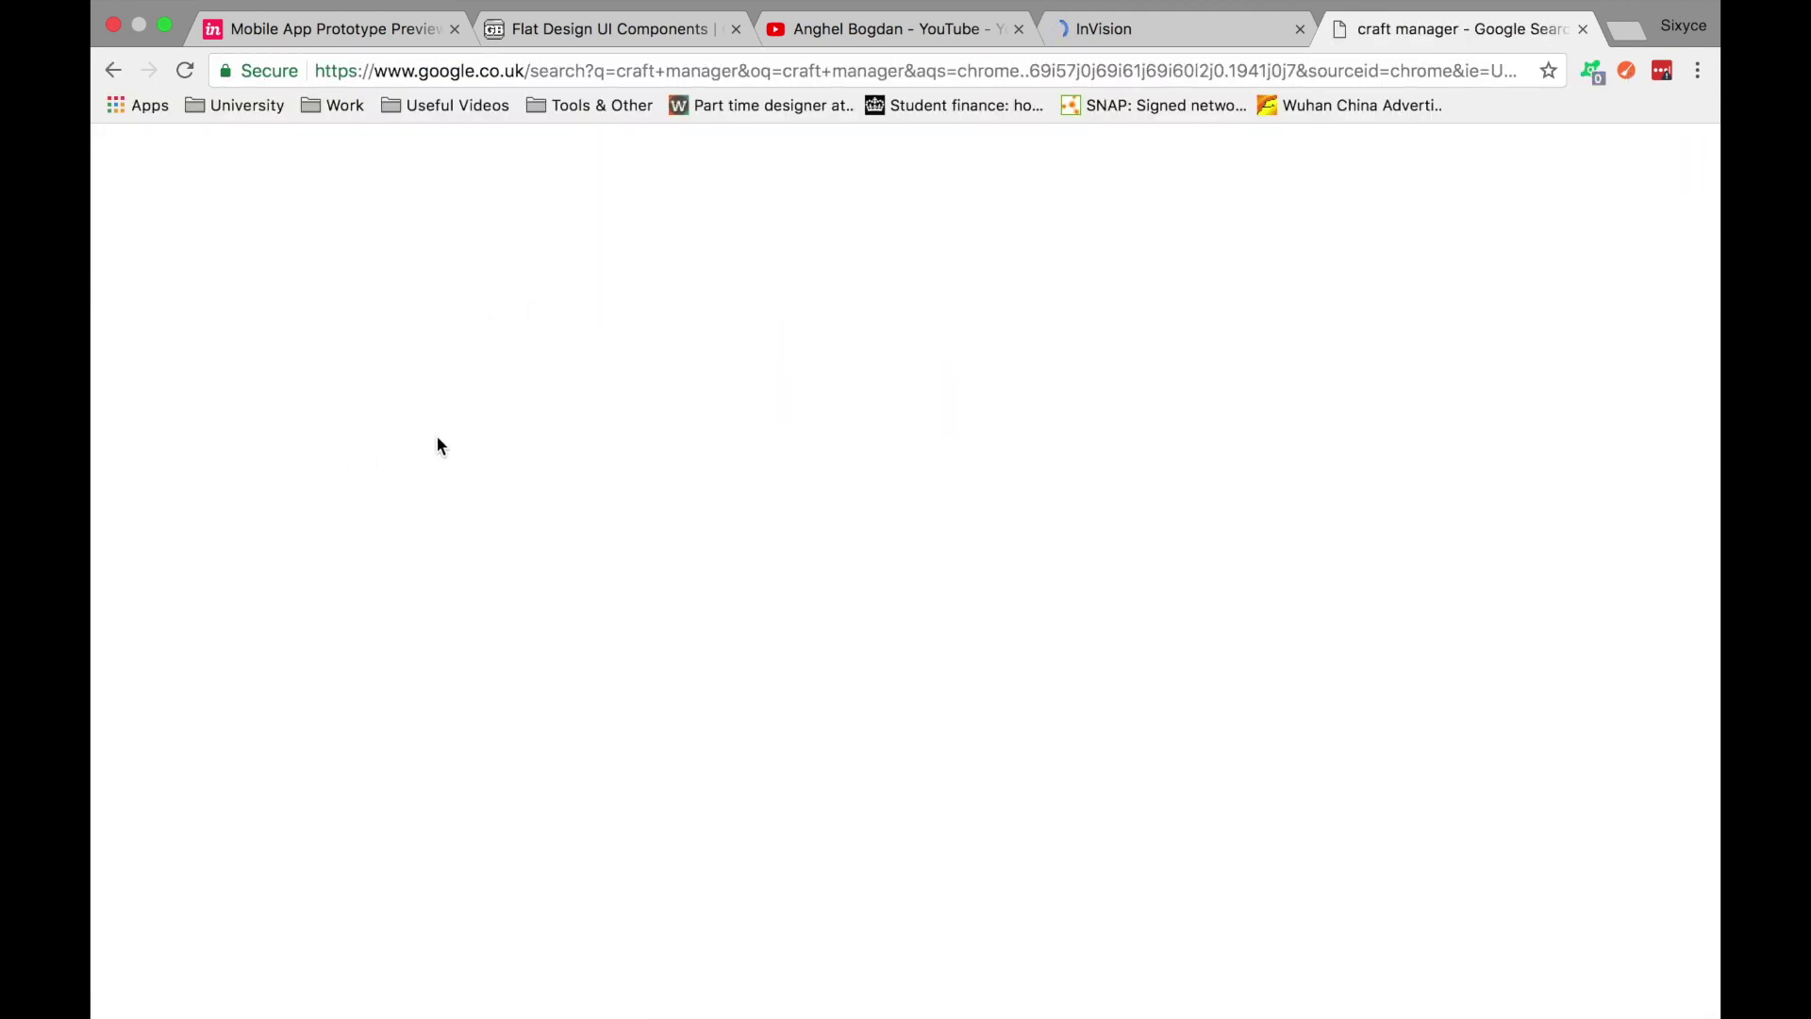
pyautogui.scroll(-2, 453, 647)
pyautogui.scroll(2, 453, 647)
pyautogui.scroll(-1, 451, 613)
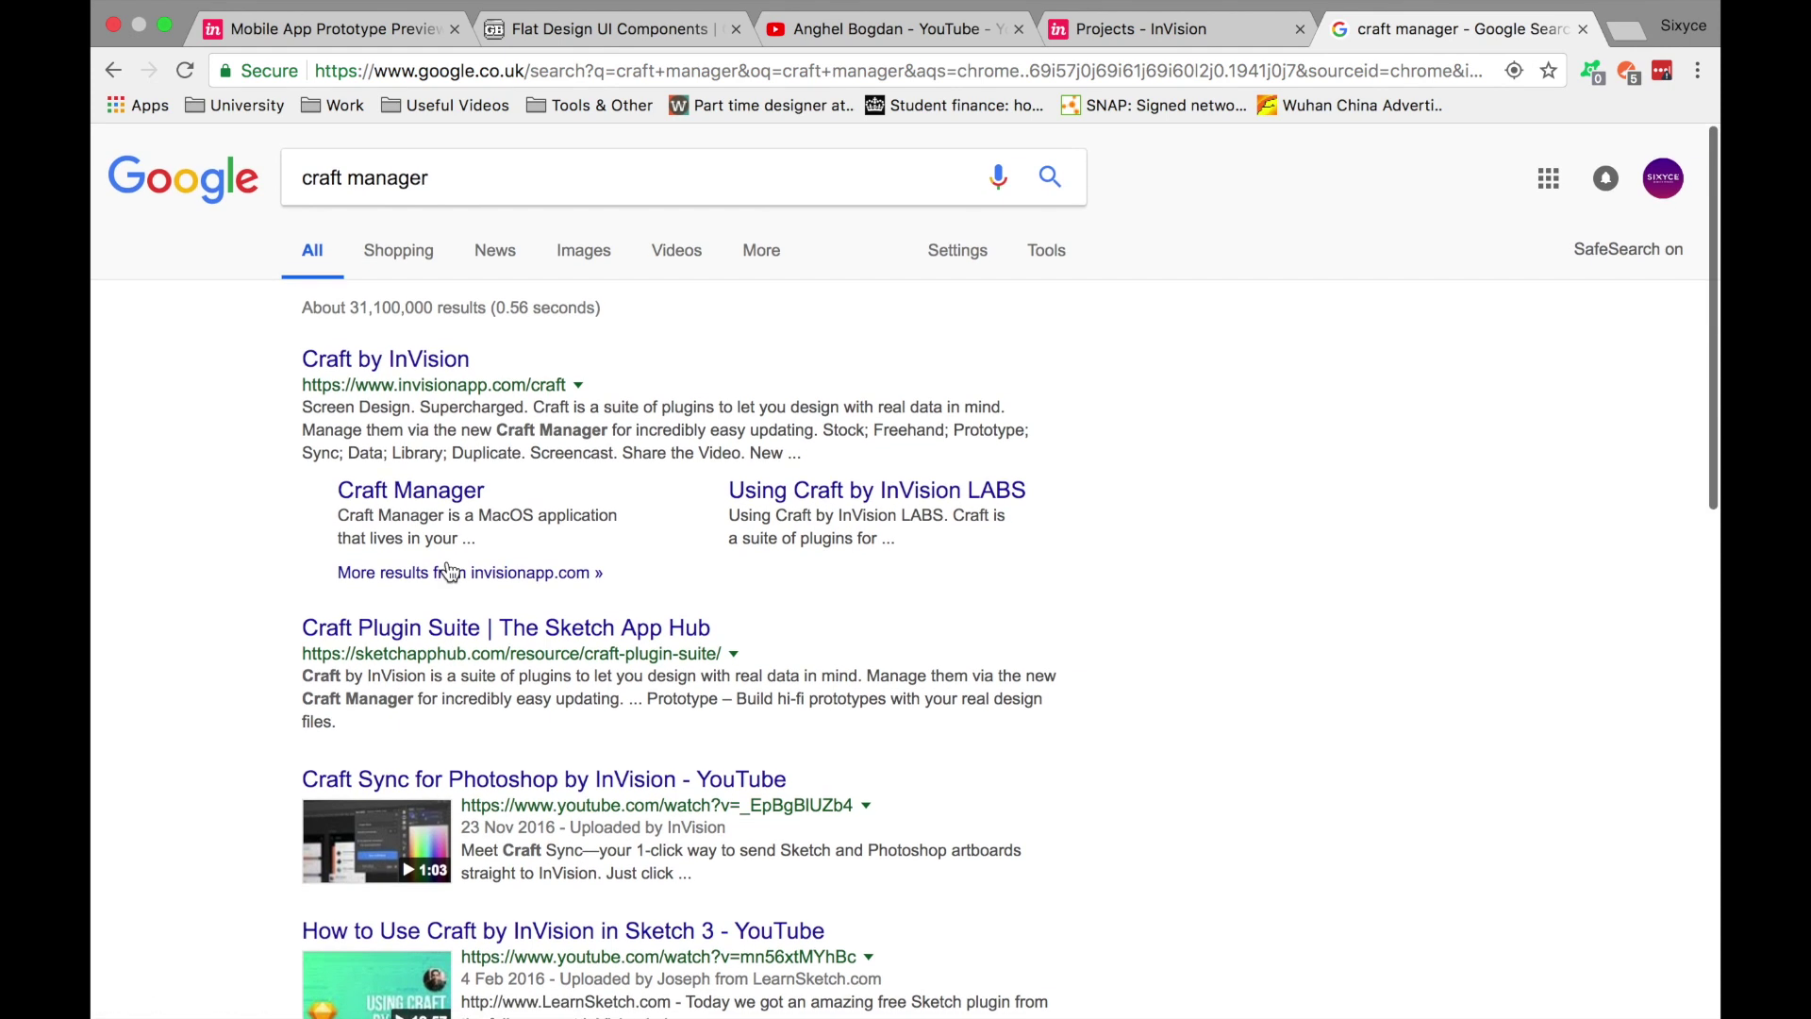
pyautogui.click(420, 359)
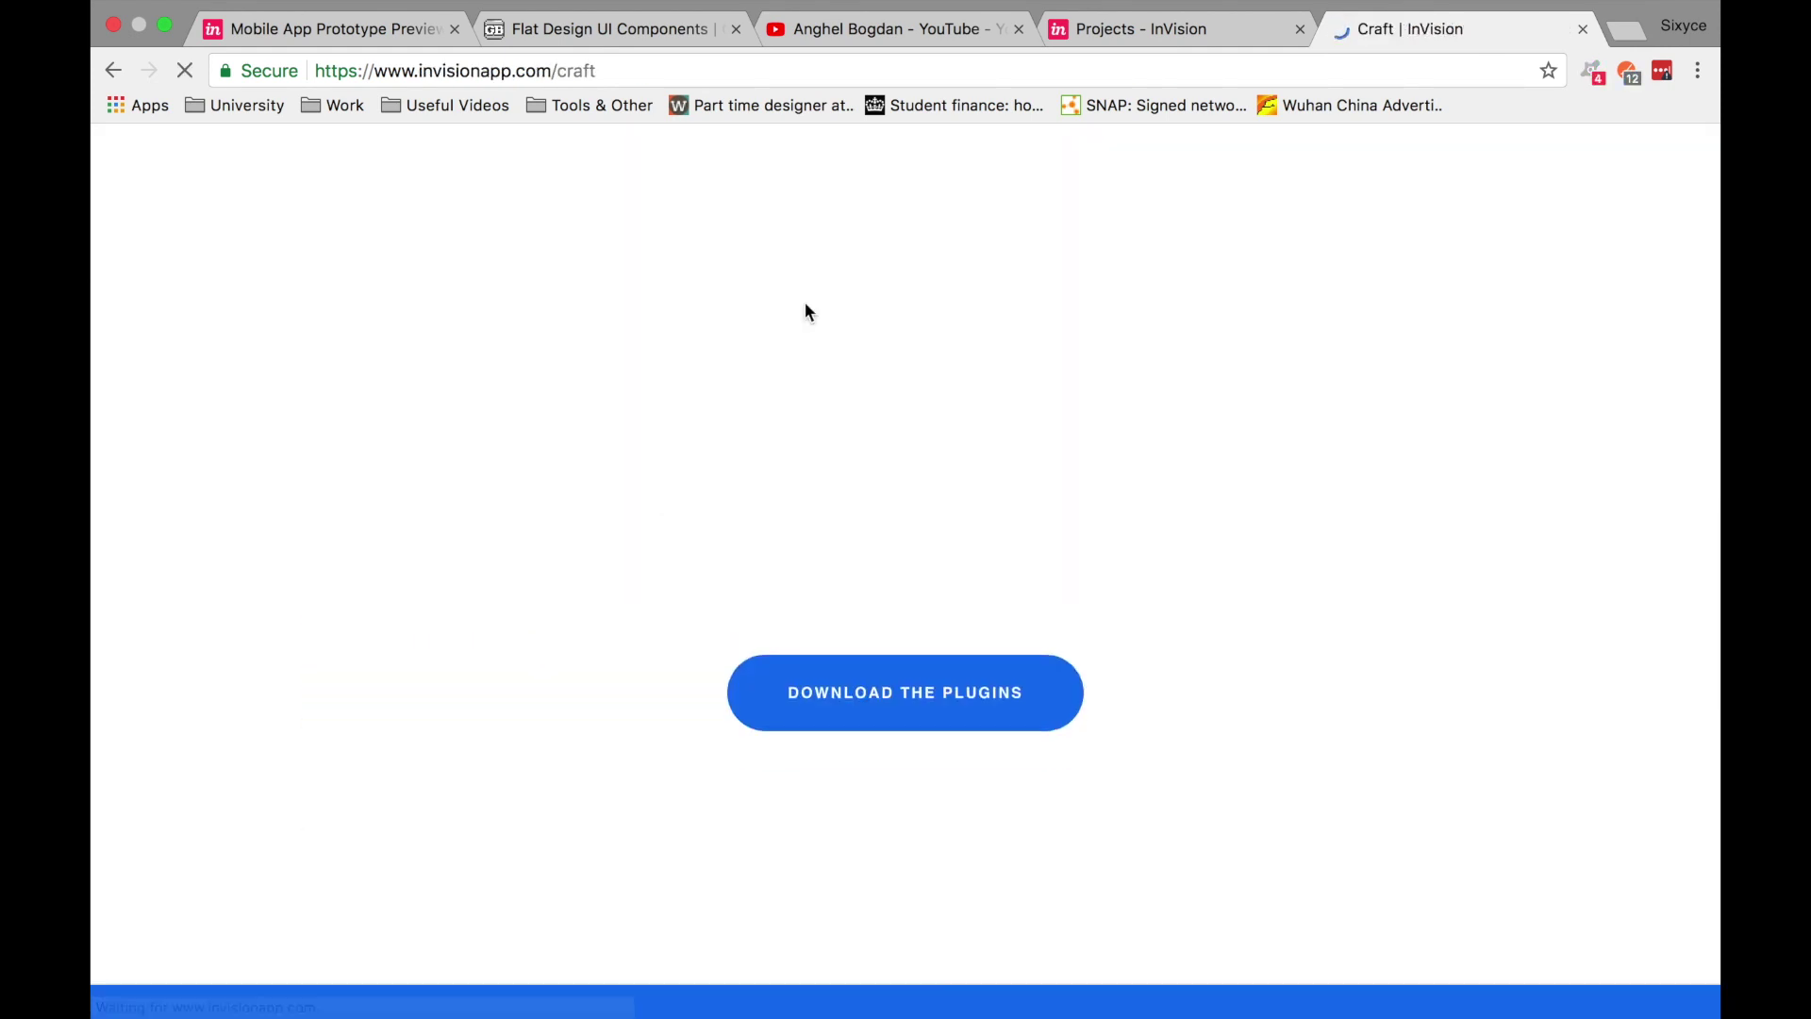
# Check the Photoshop tools listed in Craft Manager, and look over the Craft download page and its web address
pyautogui.click(1314, 14)
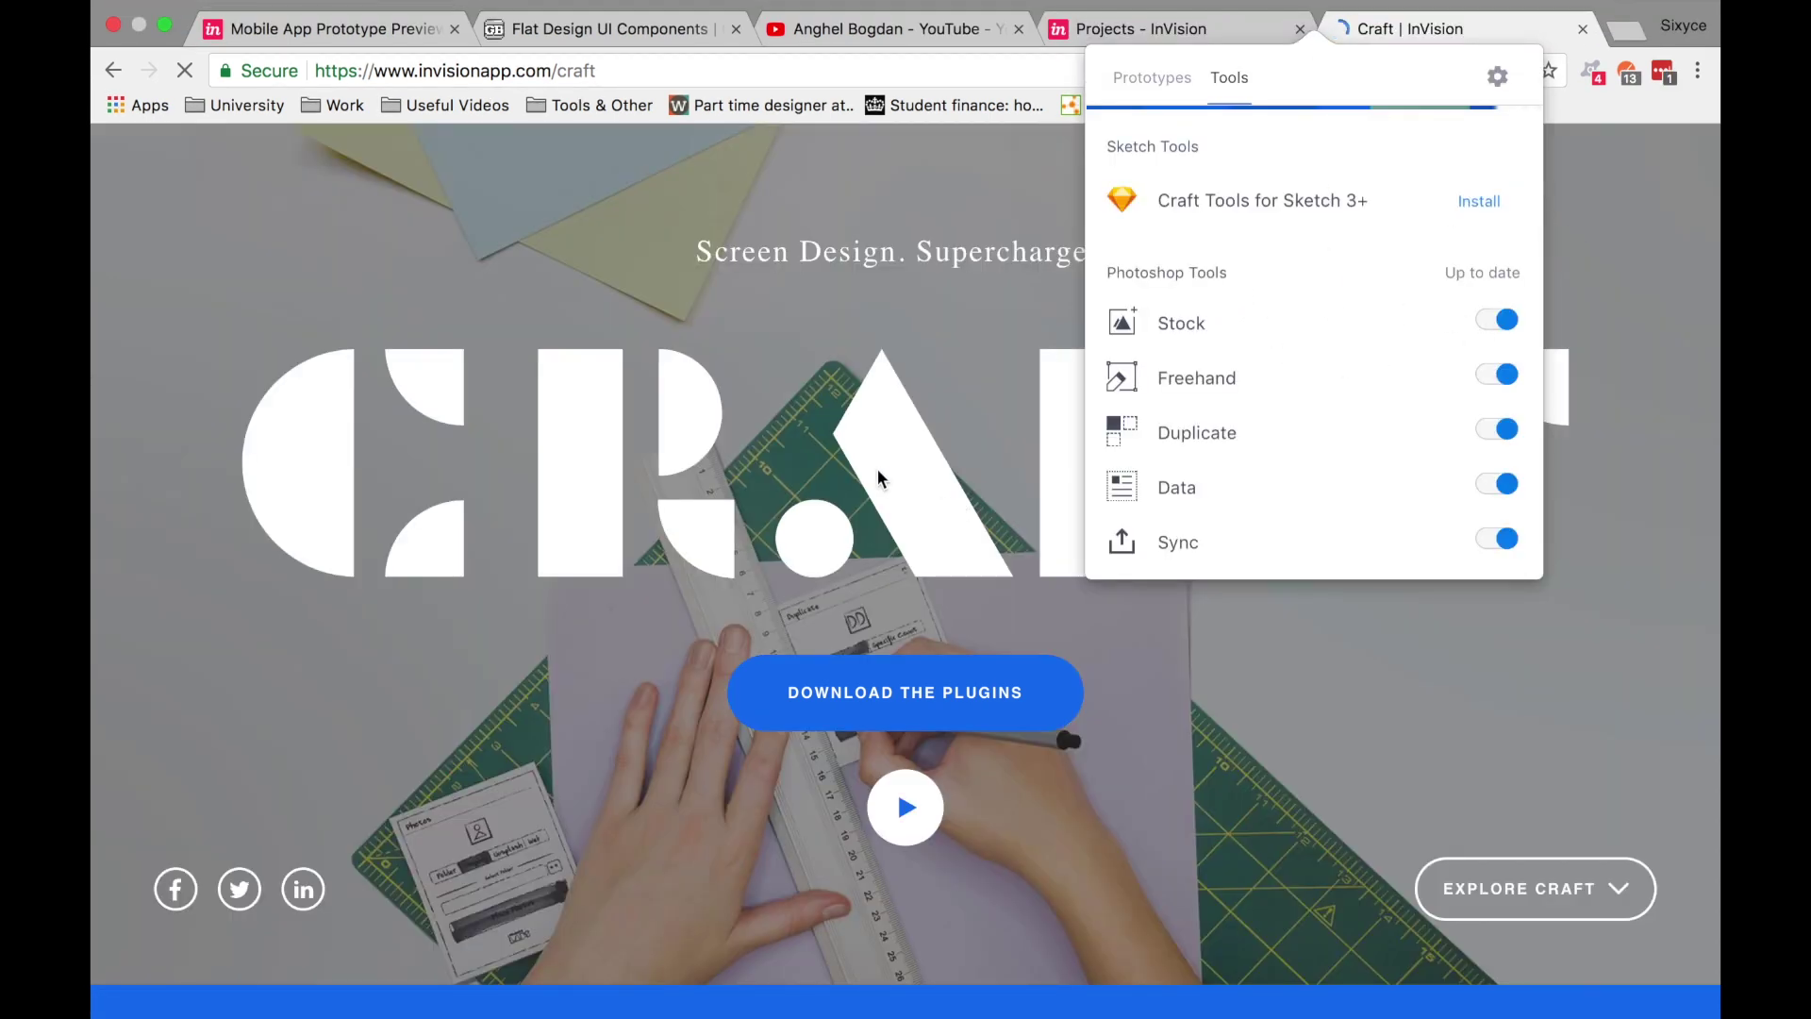
pyautogui.click(913, 484)
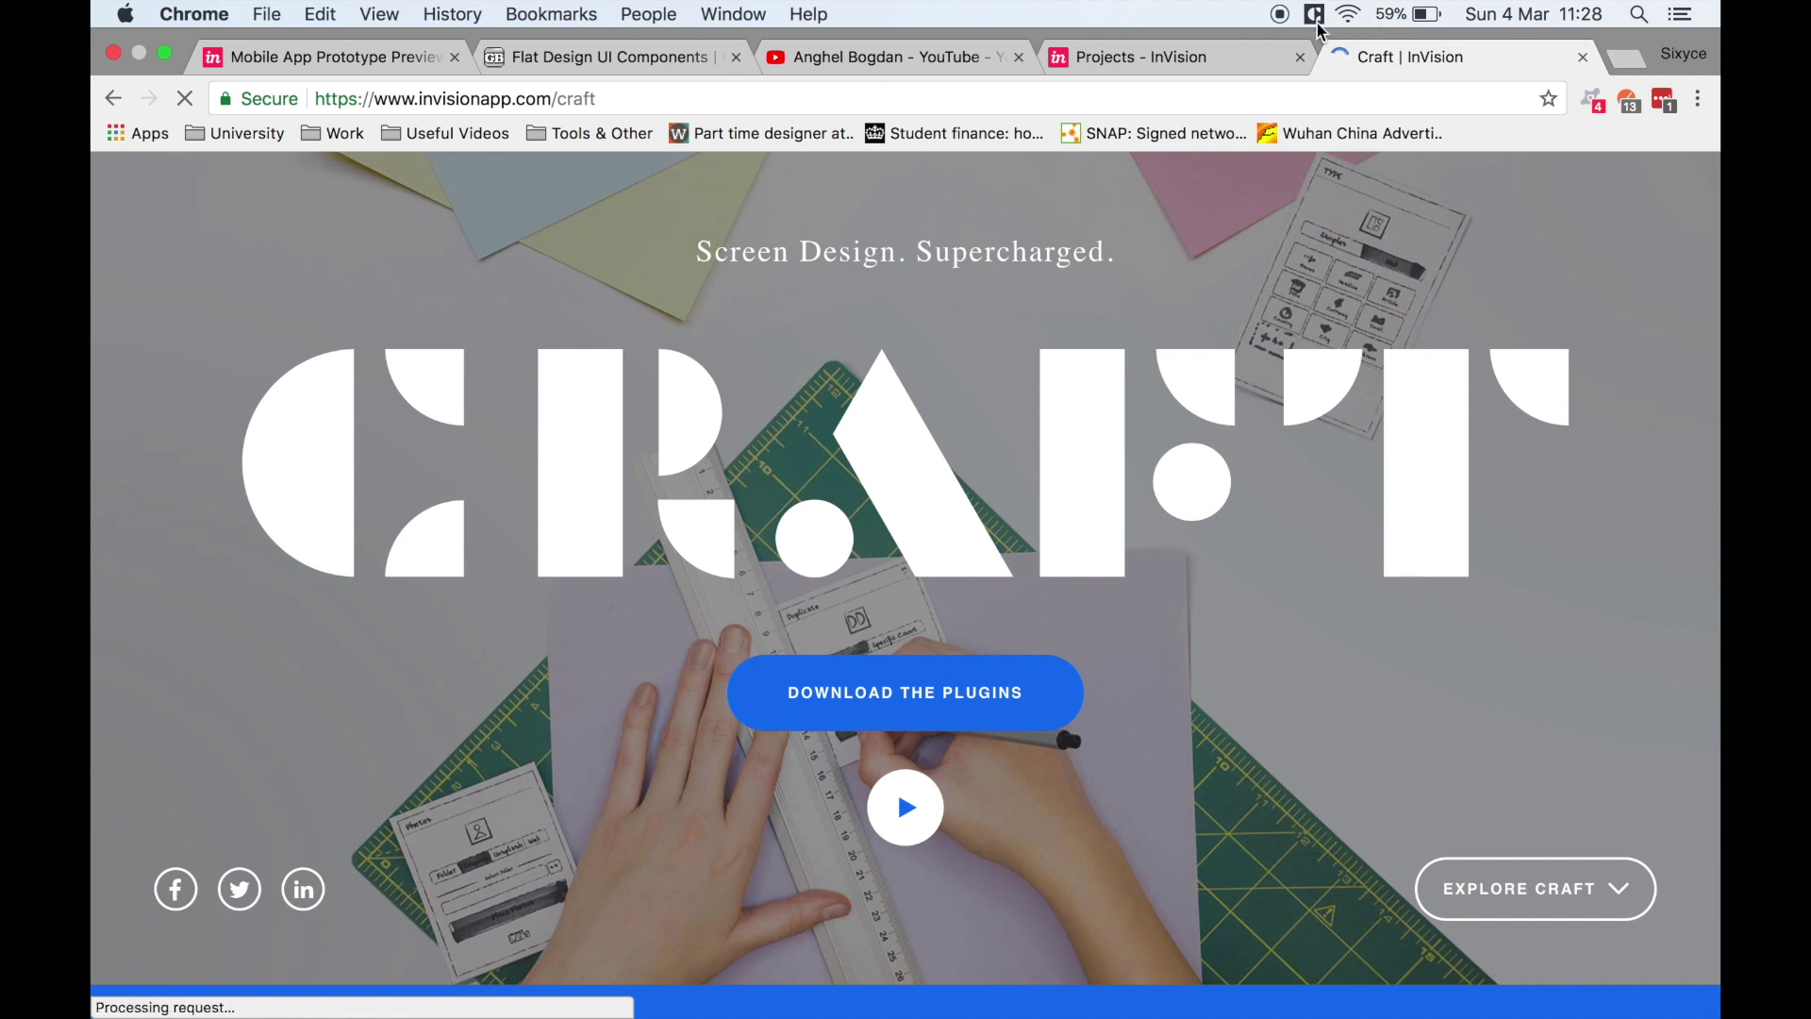
pyautogui.click(1317, 19)
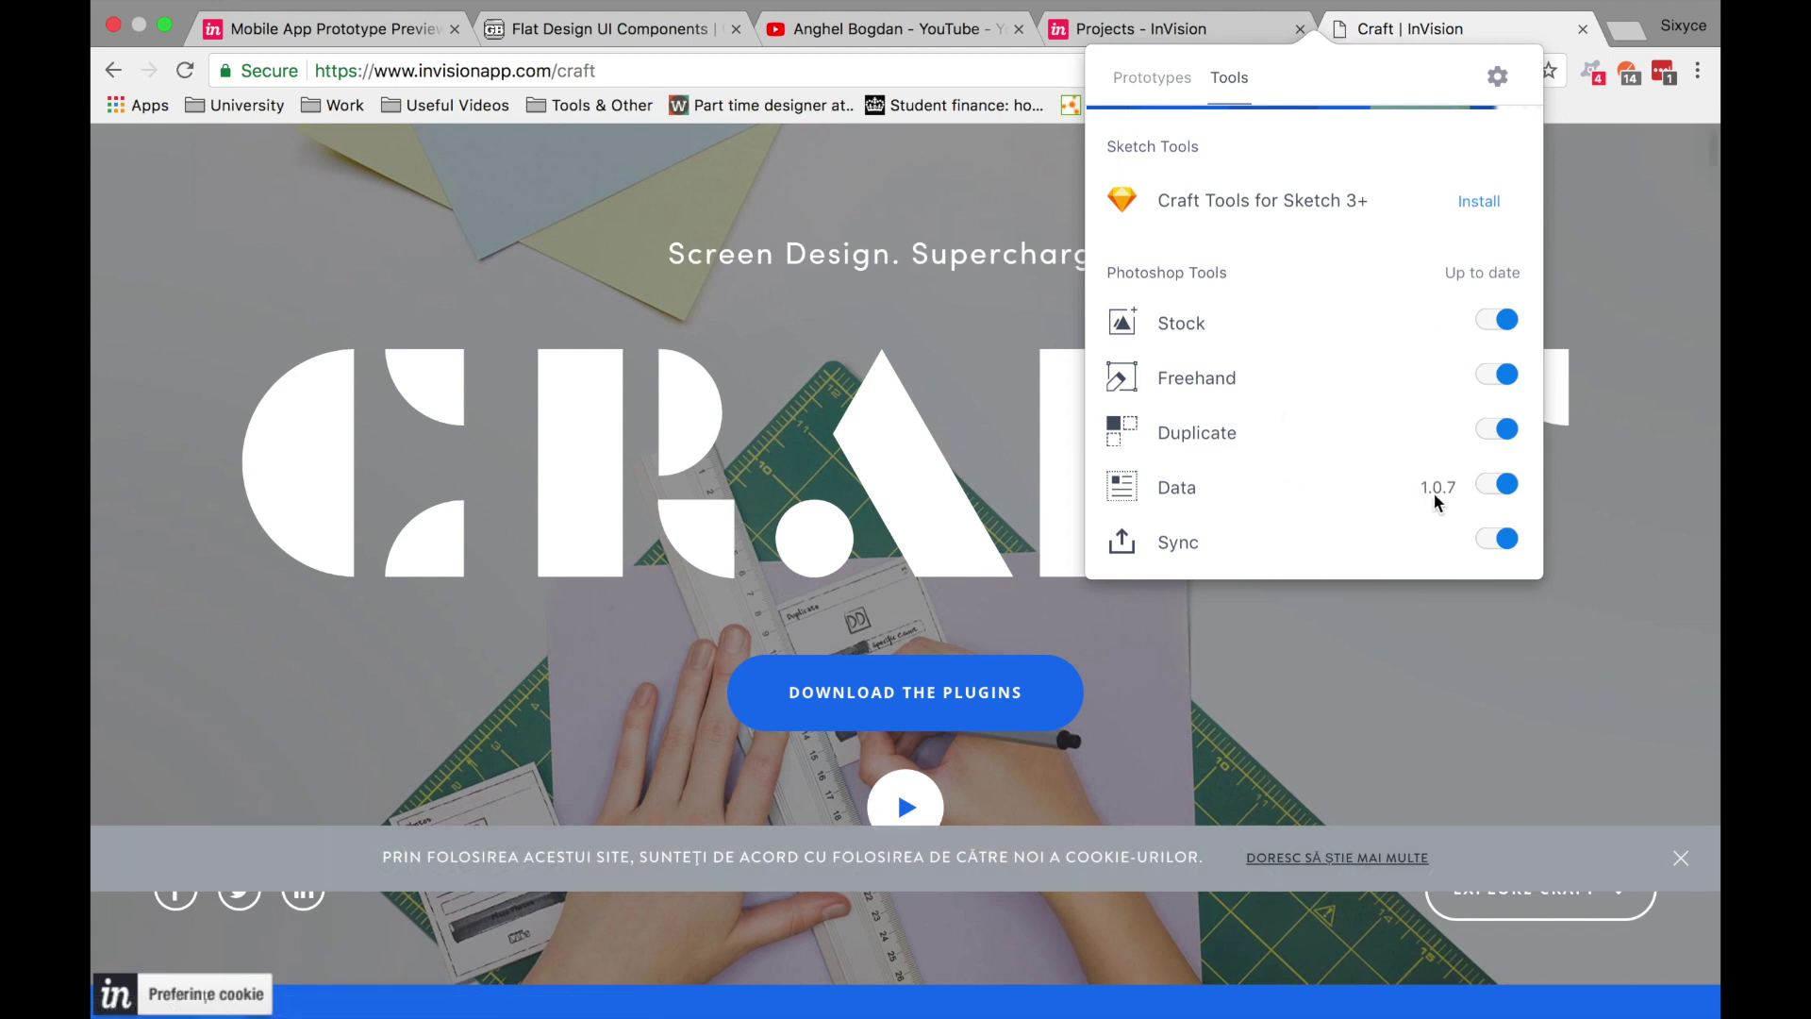
pyautogui.click(1194, 709)
pyautogui.scroll(-5, 978, 630)
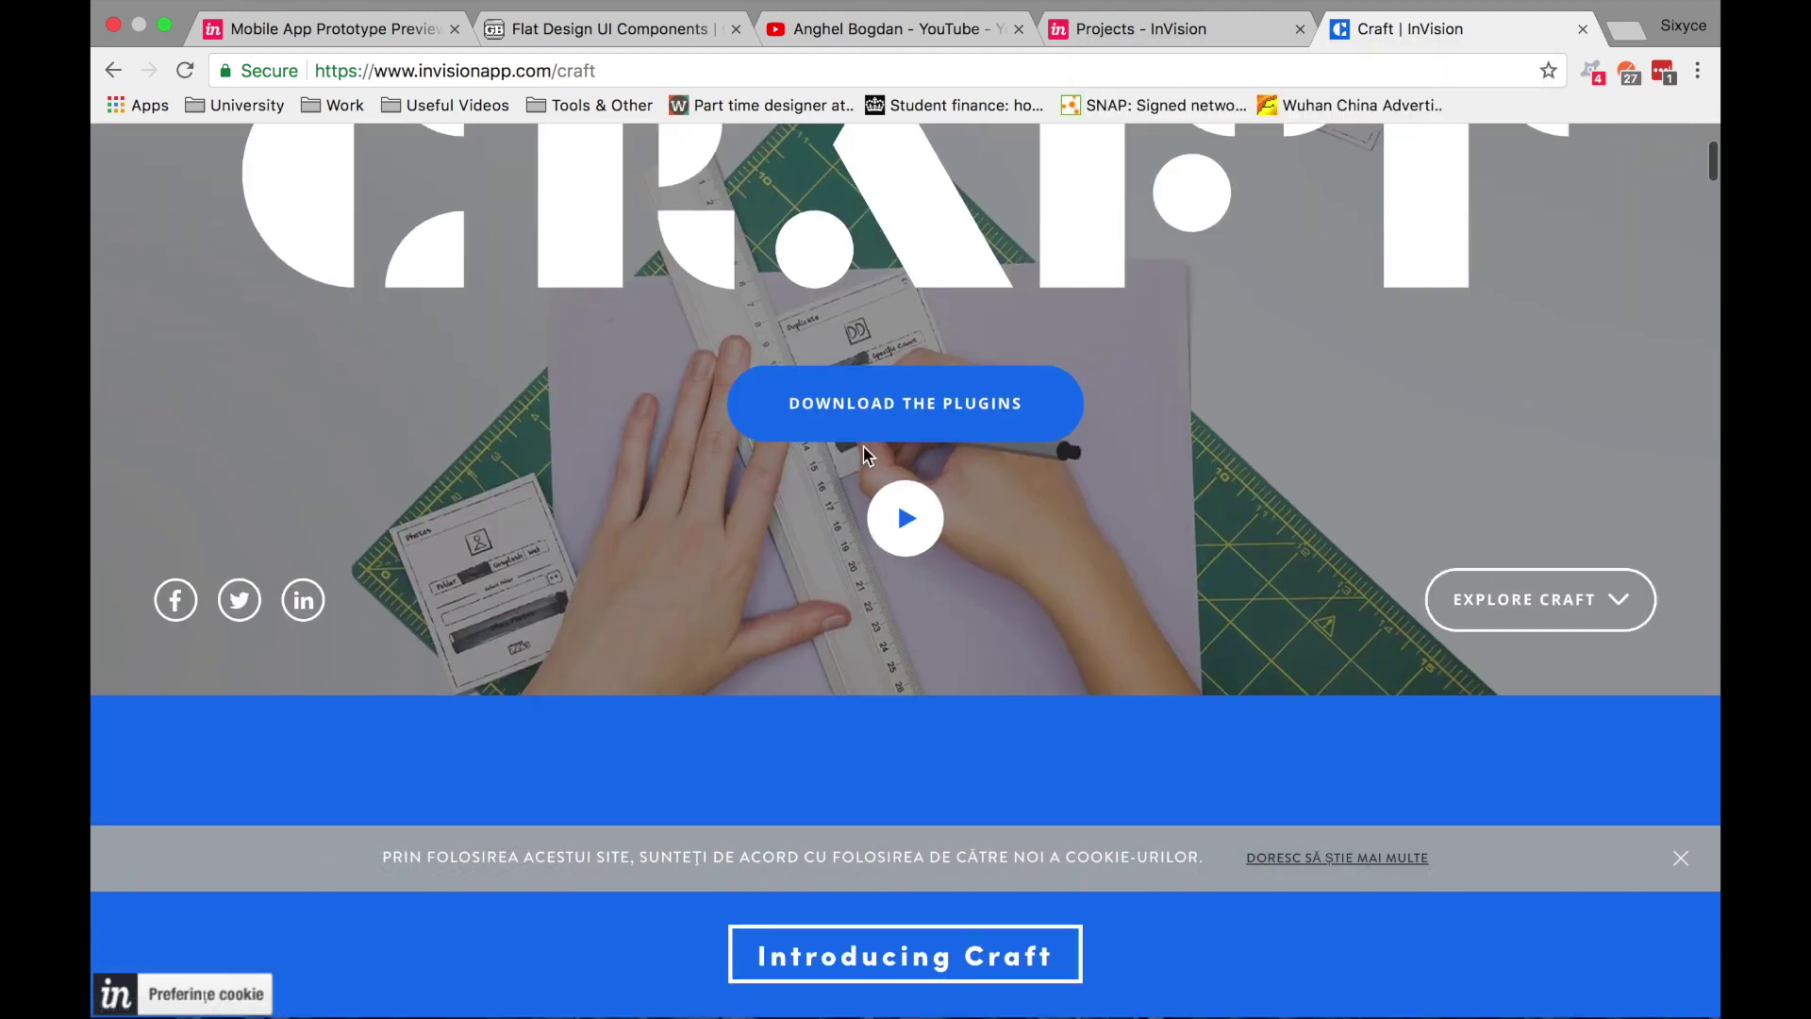
pyautogui.scroll(1, 927, 441)
pyautogui.moveTo(613, 70)
pyautogui.mouseDown()
pyautogui.moveTo(459, 78)
pyautogui.moveTo(643, 71)
pyautogui.mouseUp()
# Switch to Photoshop and open the Craft Sync extension
pyautogui.press('F12')
pyautogui.hotkey('ctrl', 'Right')
pyautogui.hotkey('ctrl', 'Right')
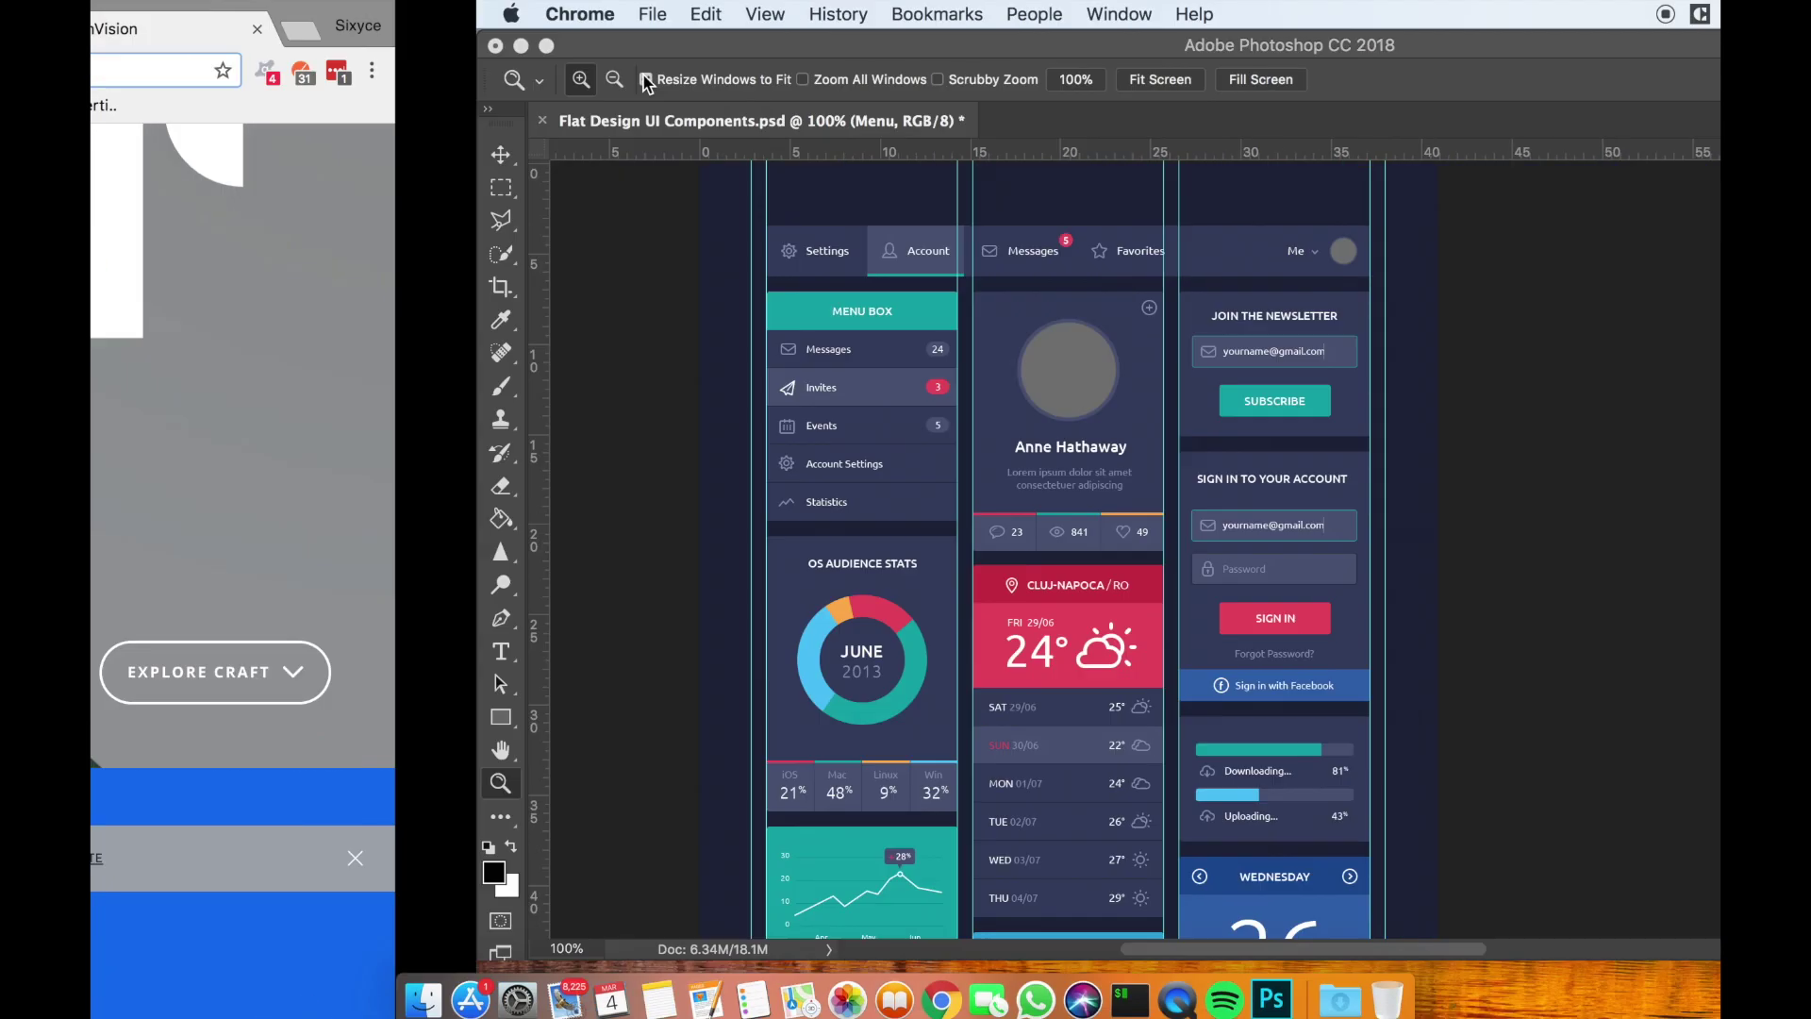
pyautogui.click(732, 11)
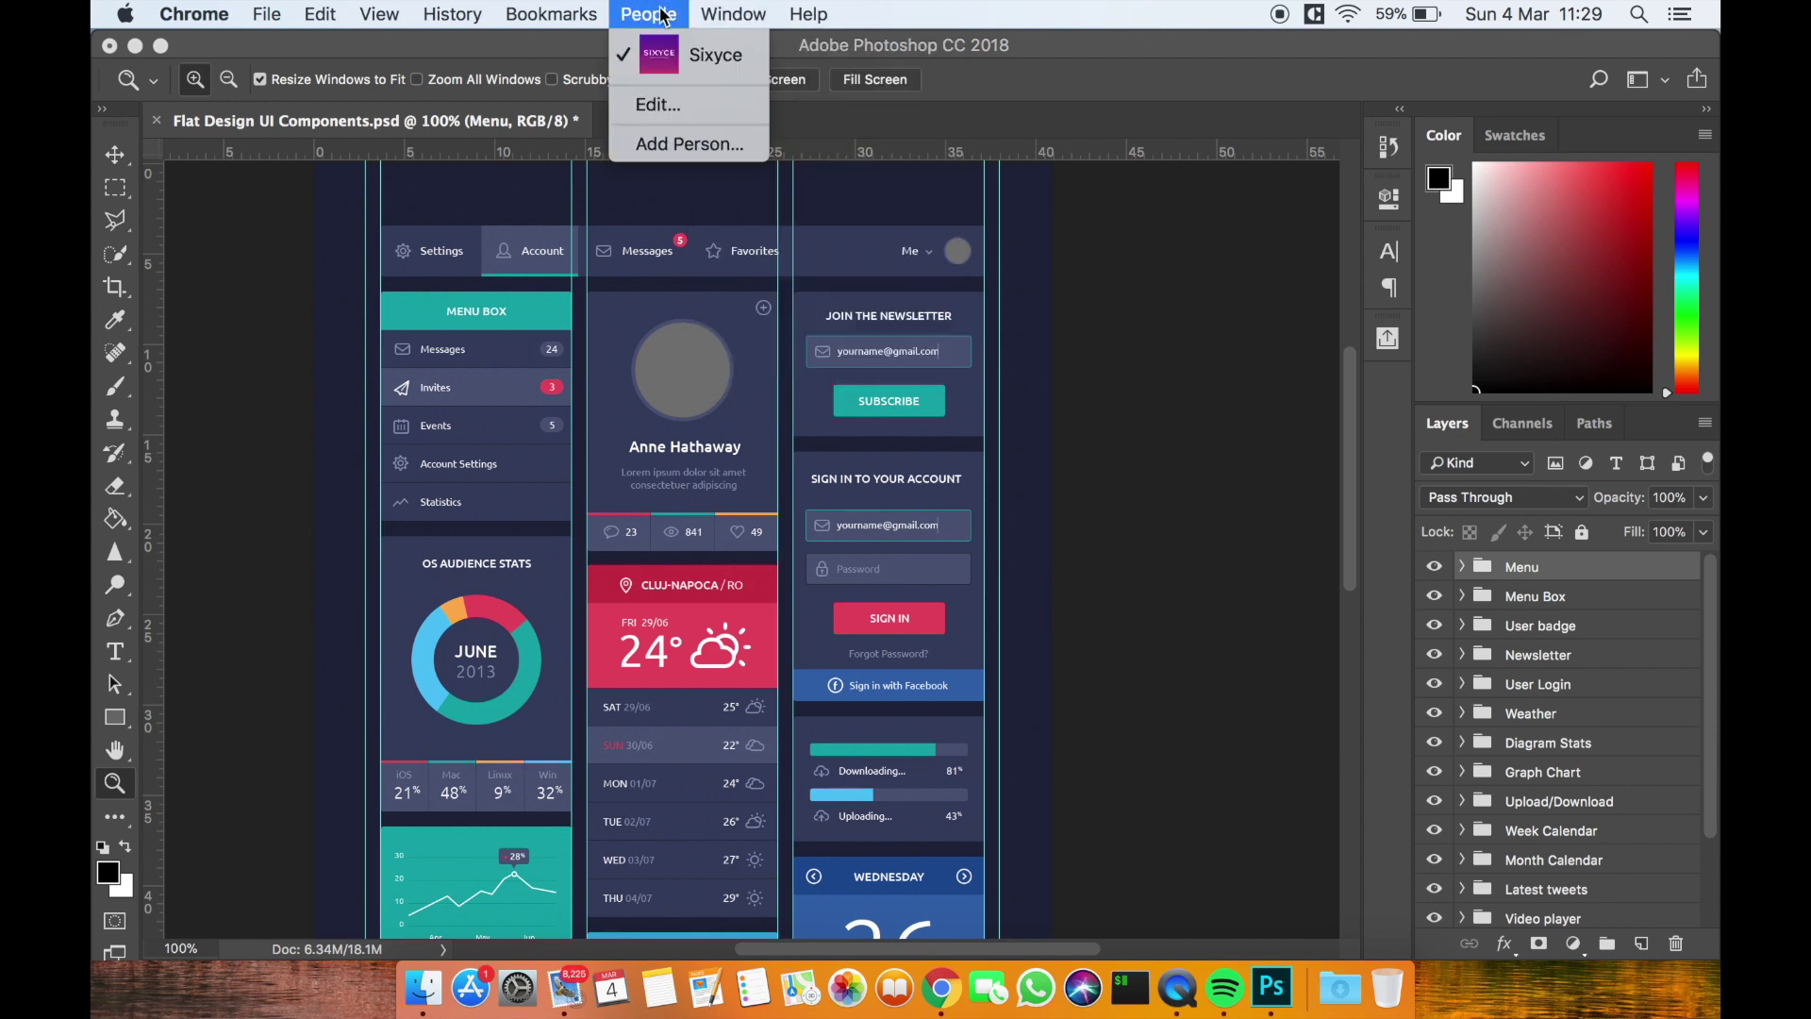
pyautogui.click(1144, 286)
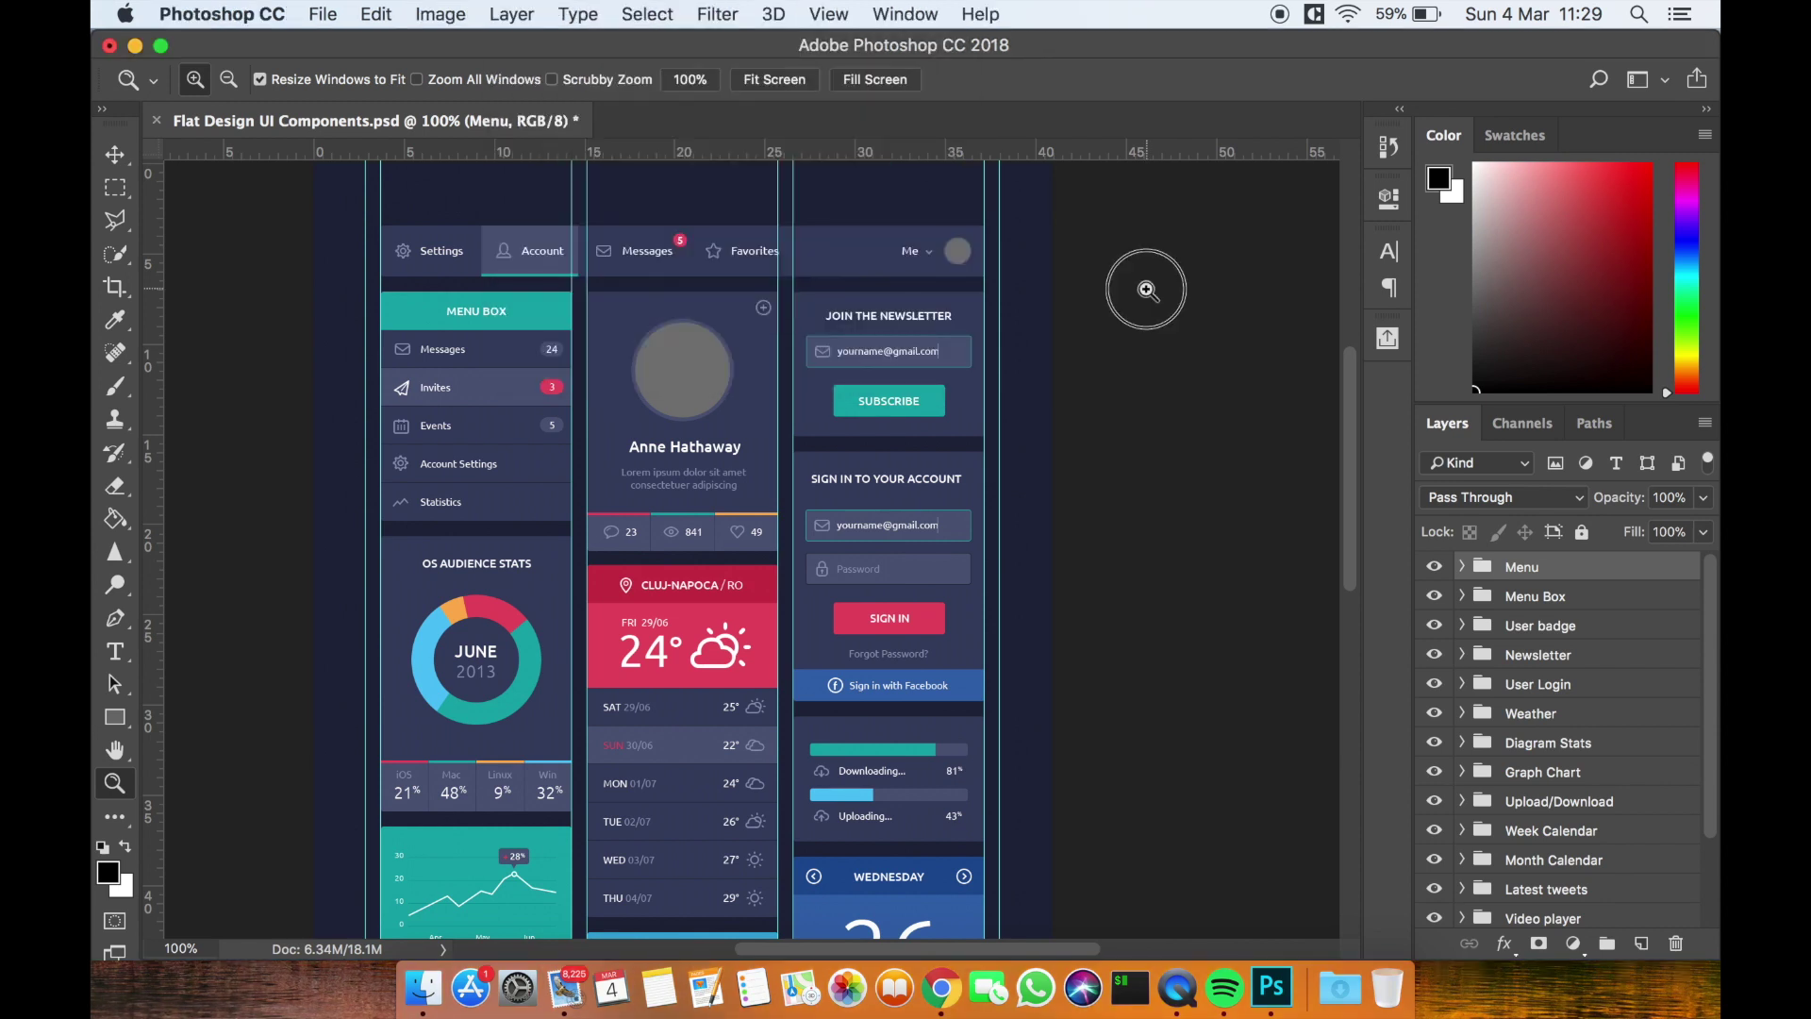
pyautogui.click(1144, 287)
pyautogui.click(1144, 287)
pyautogui.click(903, 14)
pyautogui.moveTo(828, 14)
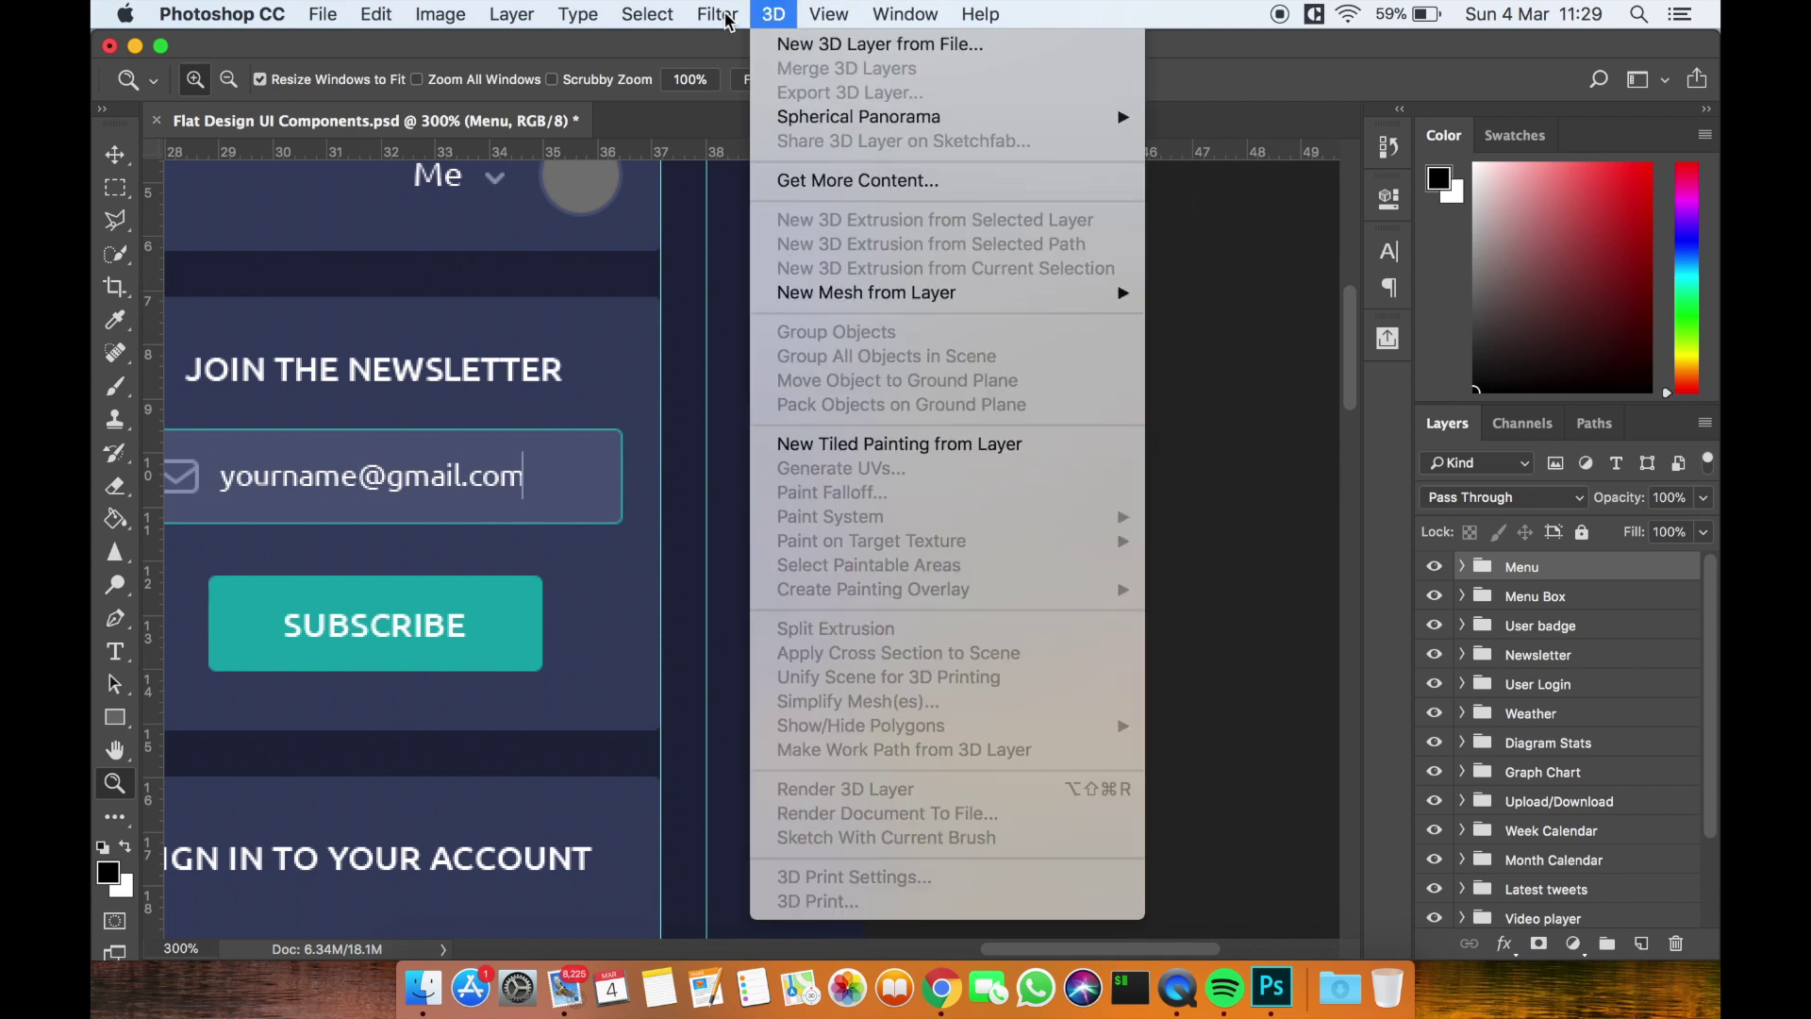
pyautogui.moveTo(934, 14)
pyautogui.moveTo(1061, 137)
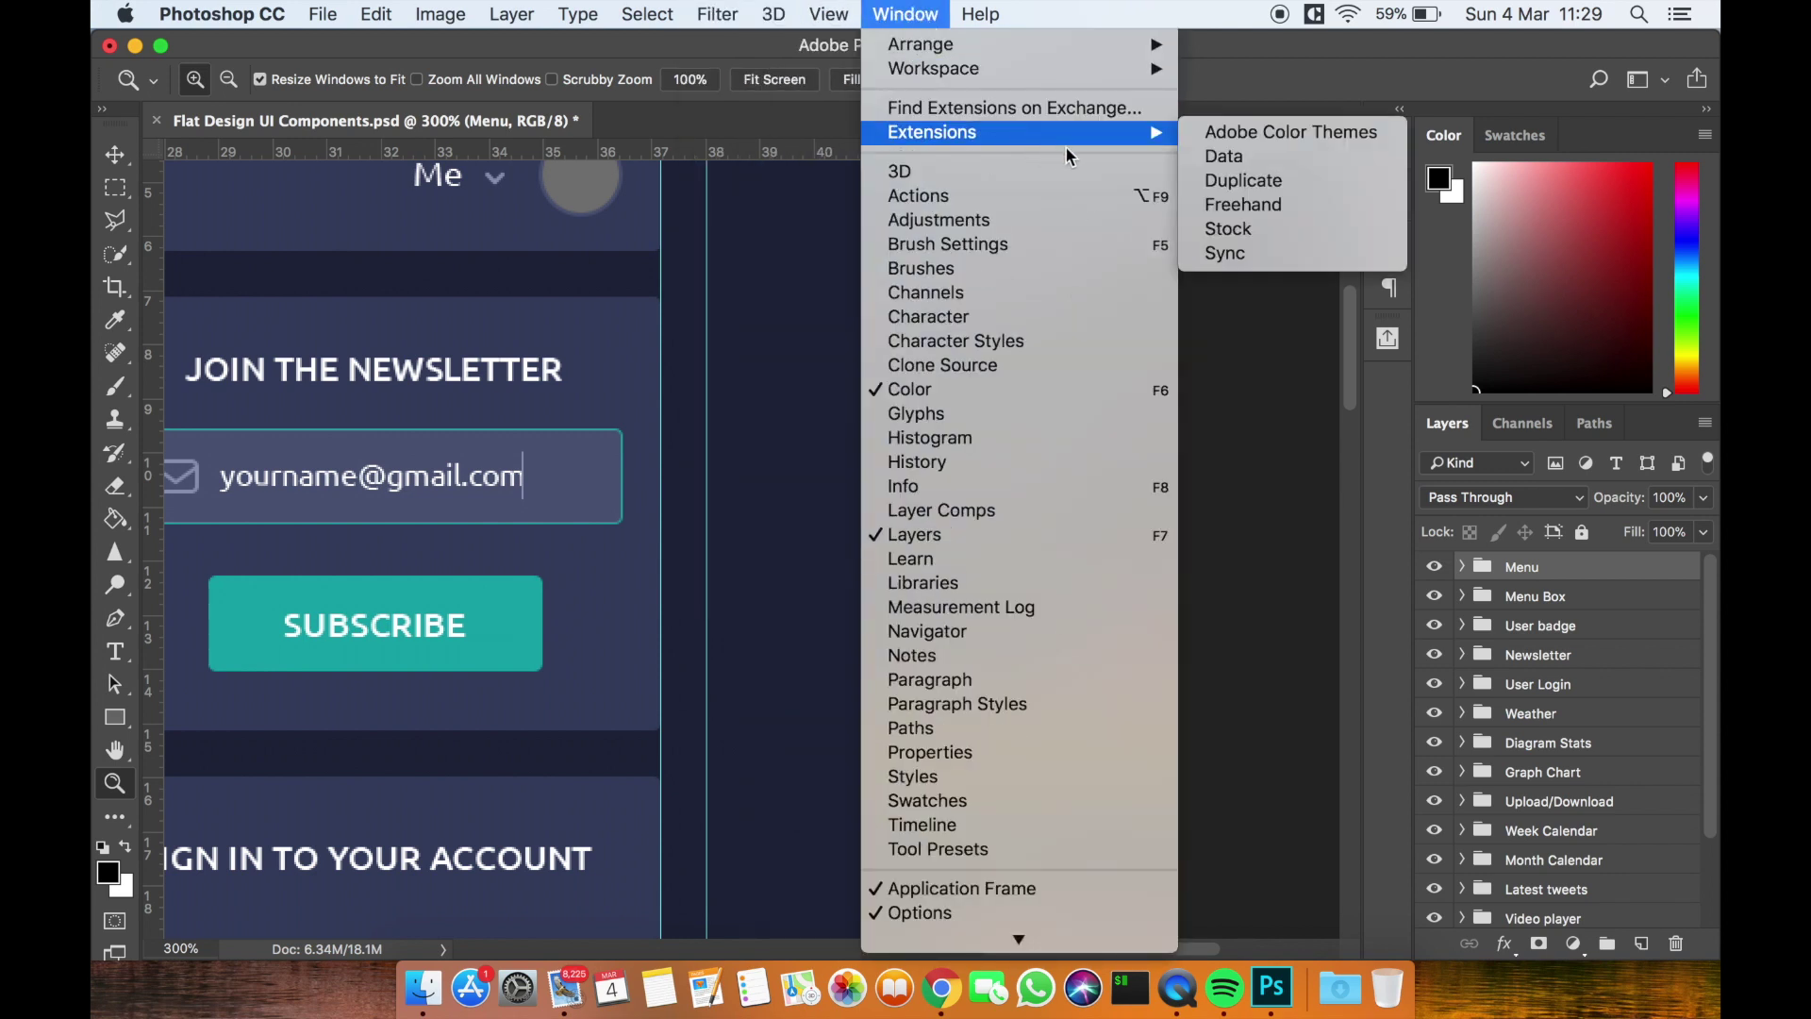
pyautogui.click(1270, 254)
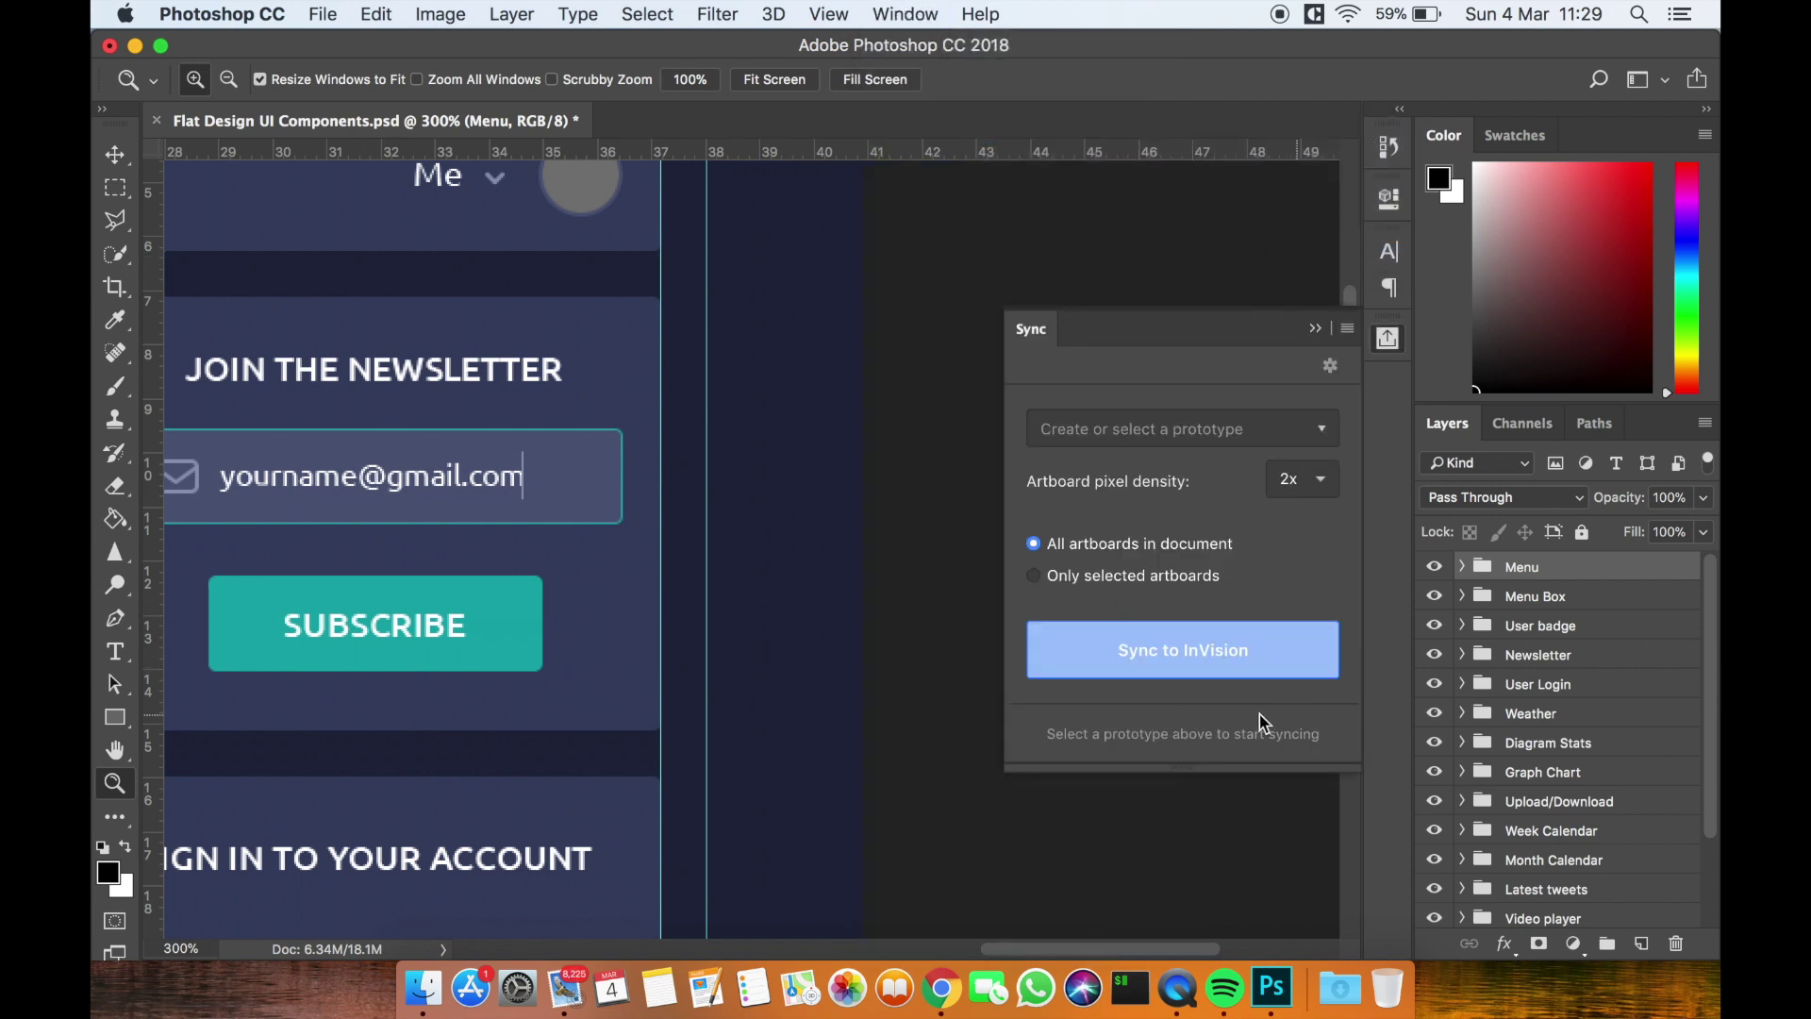
# Collapse the Sync panel and reset the UI components document to 100% zoom
pyautogui.hotkey('ctrl', 'Left')
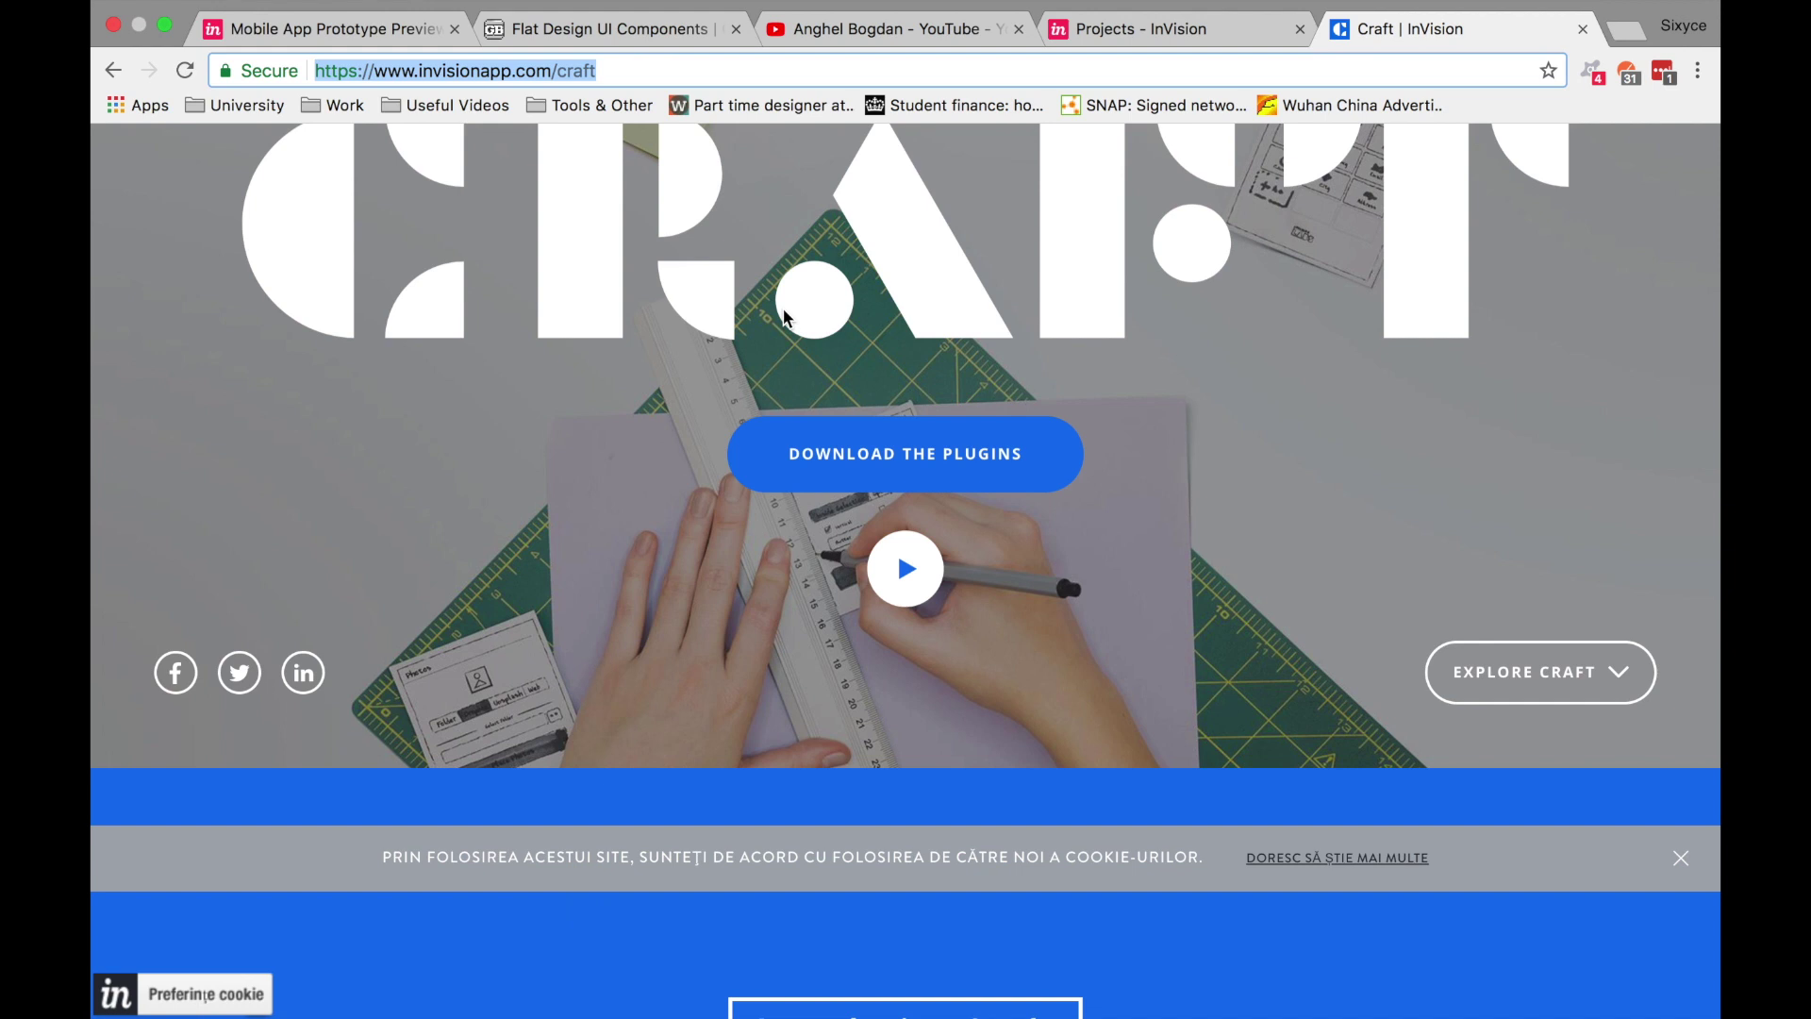
pyautogui.hotkey('ctrl', 'Left')
pyautogui.hotkey('ctrl', 'Right')
pyautogui.hotkey('ctrl', 'Right')
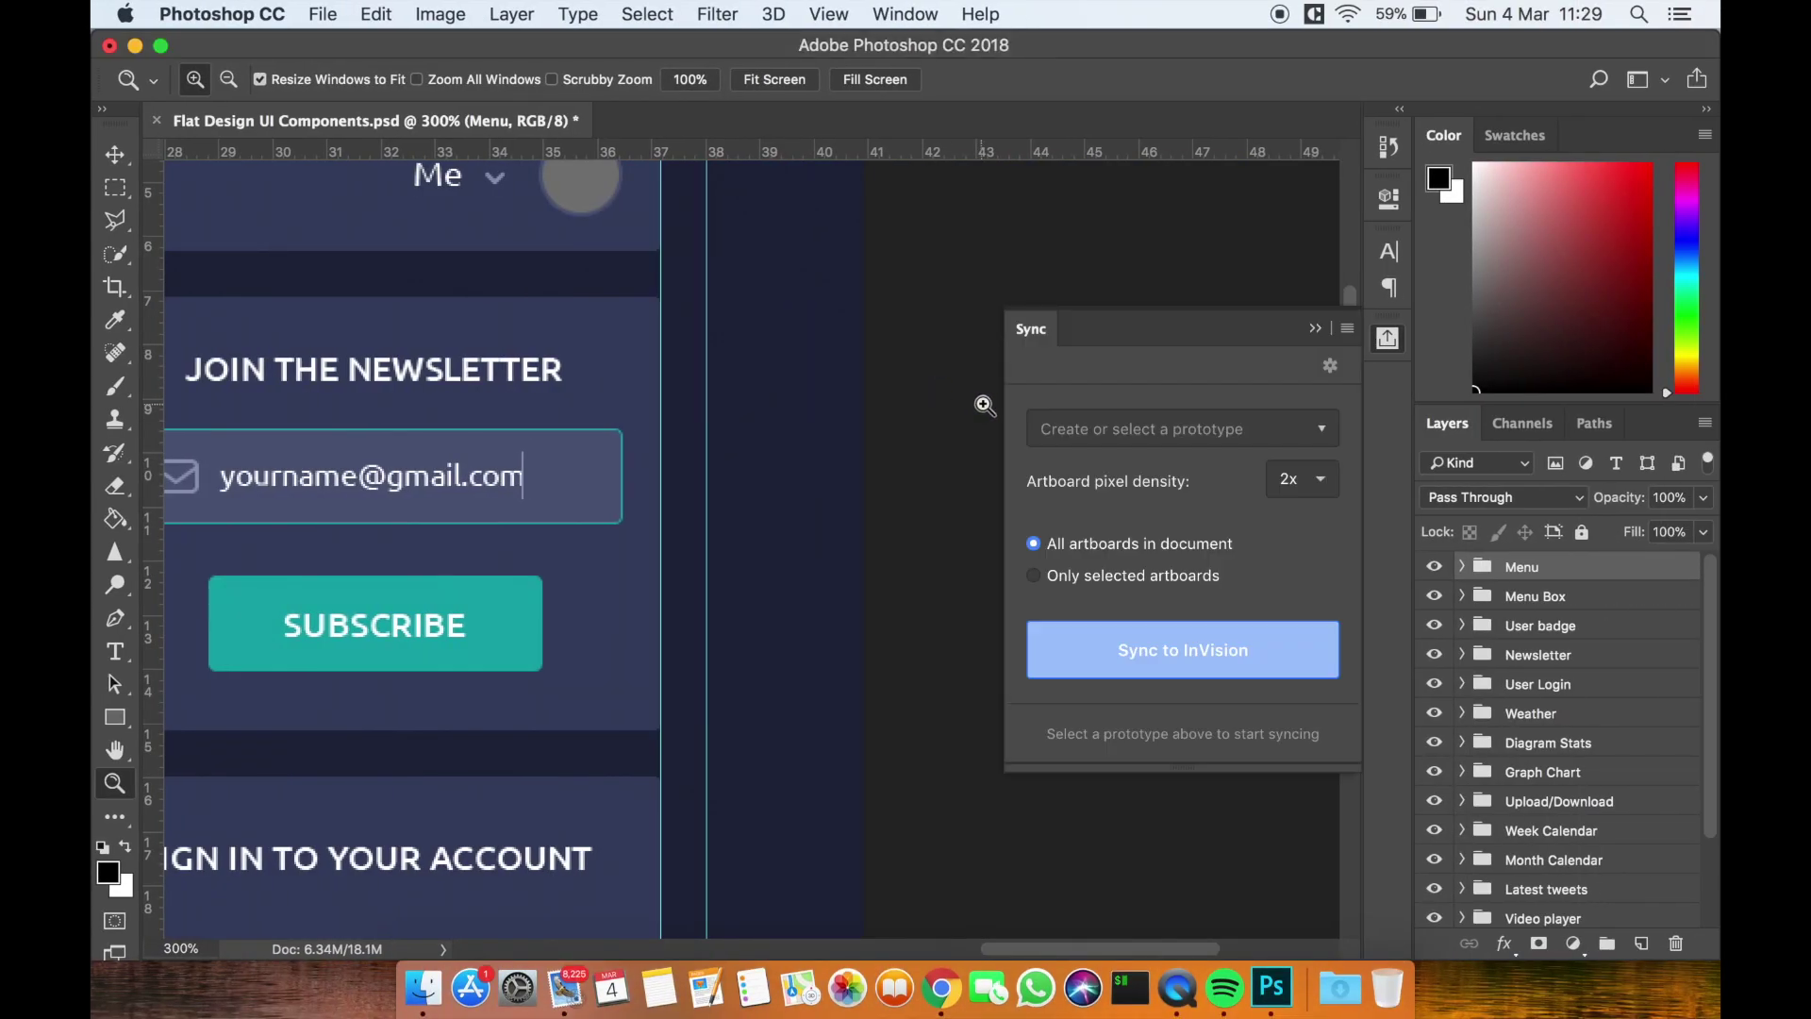
pyautogui.click(1313, 329)
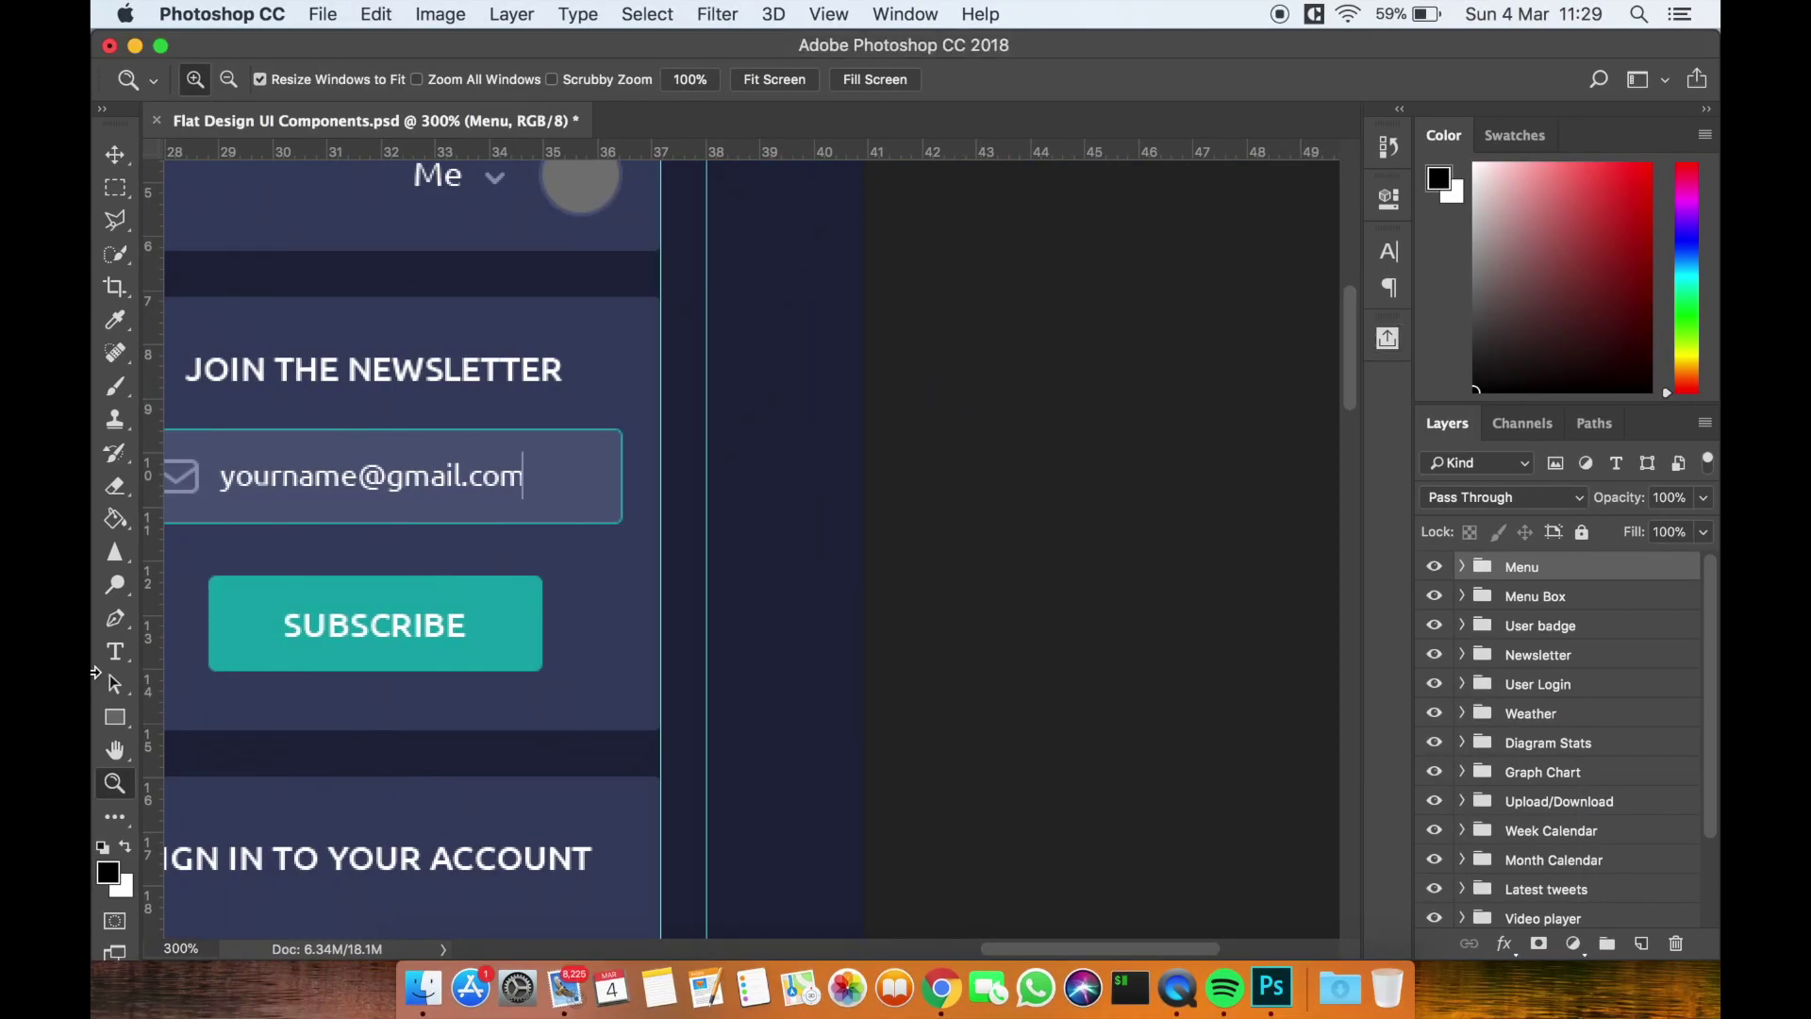
pyautogui.doubleClick(114, 779)
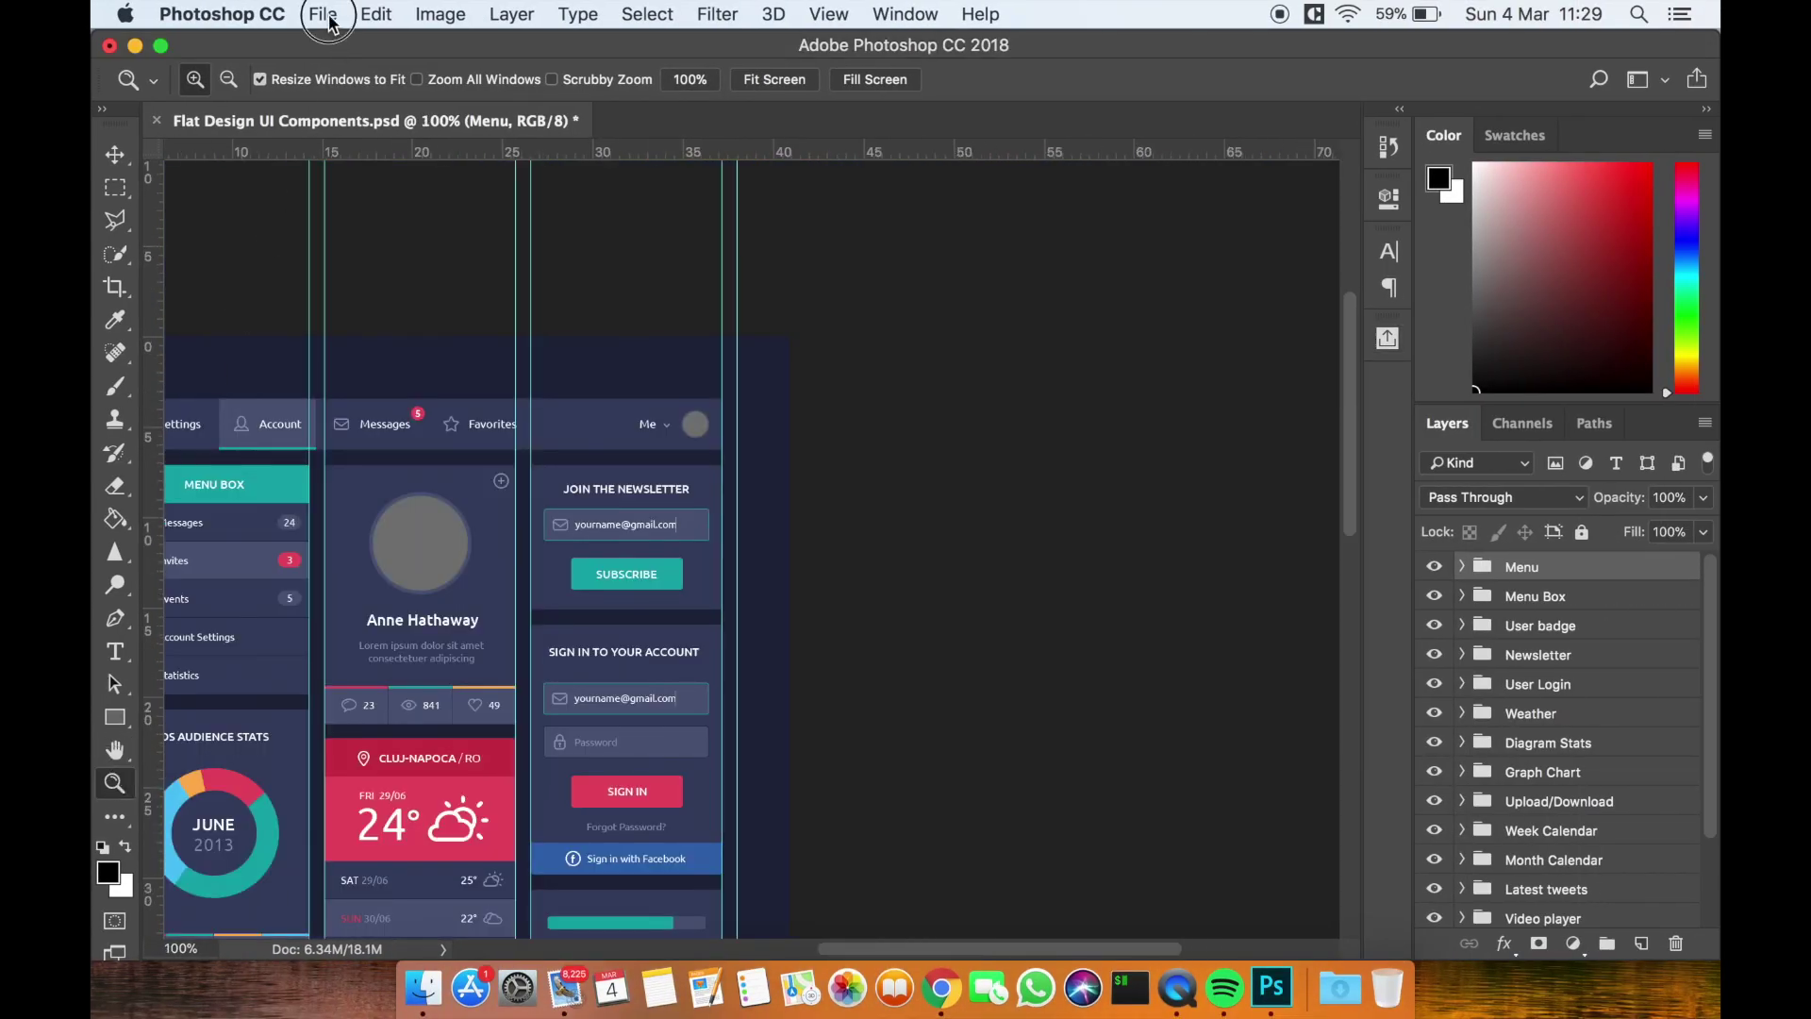
# Create a new document from the Mobile iPhone 6 preset, 750 x 1334 px at 72 ppi with artboards
pyautogui.click(329, 21)
pyautogui.click(329, 52)
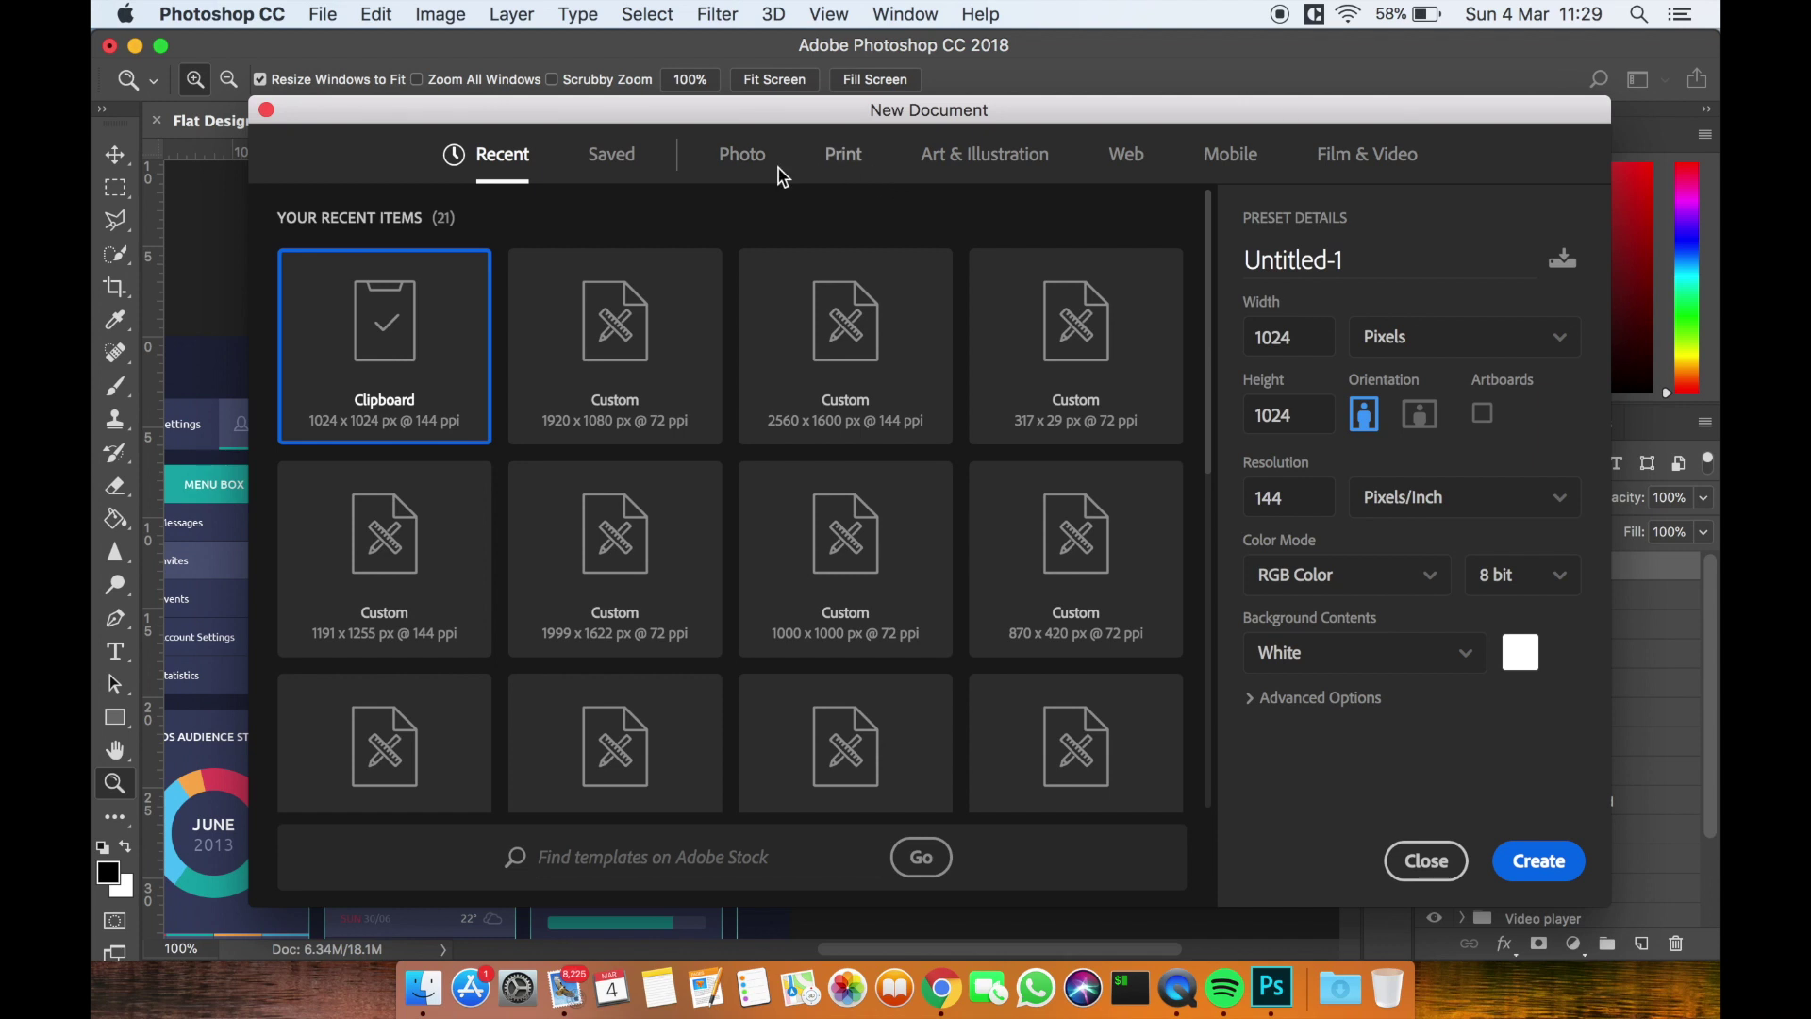
pyautogui.click(1230, 156)
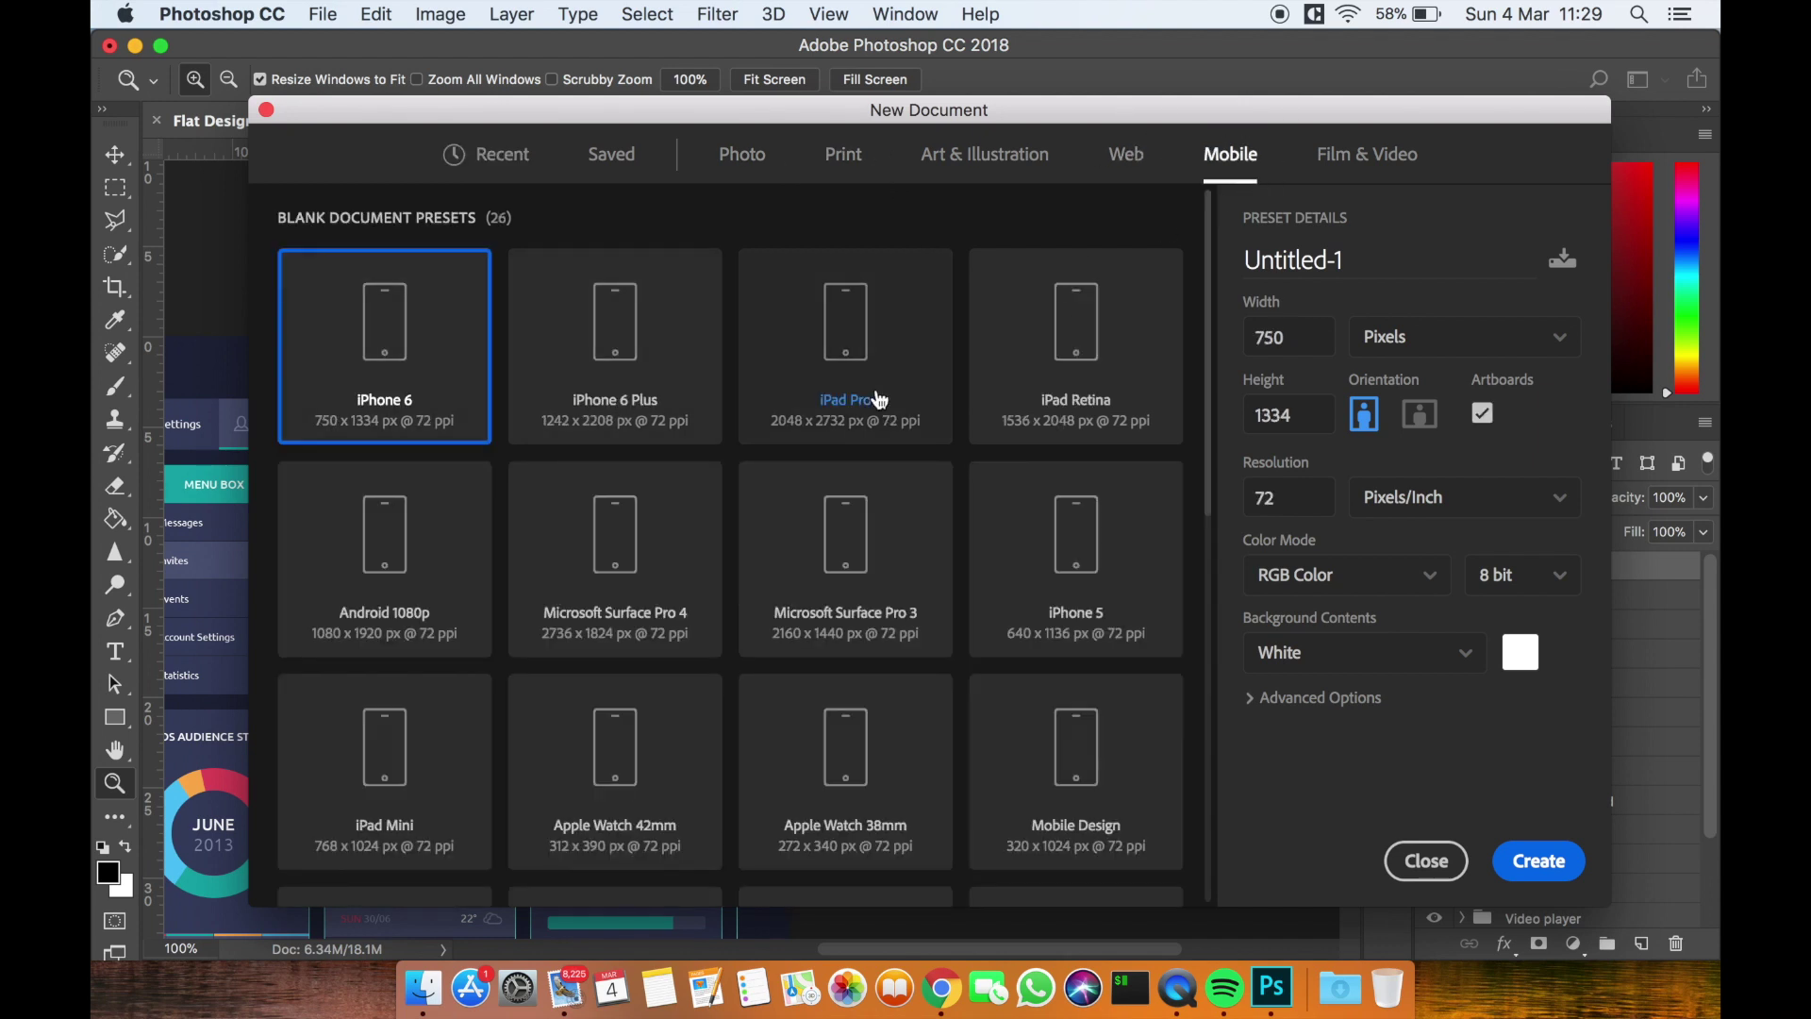
pyautogui.scroll(-5, 877, 396)
pyautogui.scroll(3, 879, 399)
pyautogui.scroll(3, 878, 398)
pyautogui.scroll(-10, 886, 443)
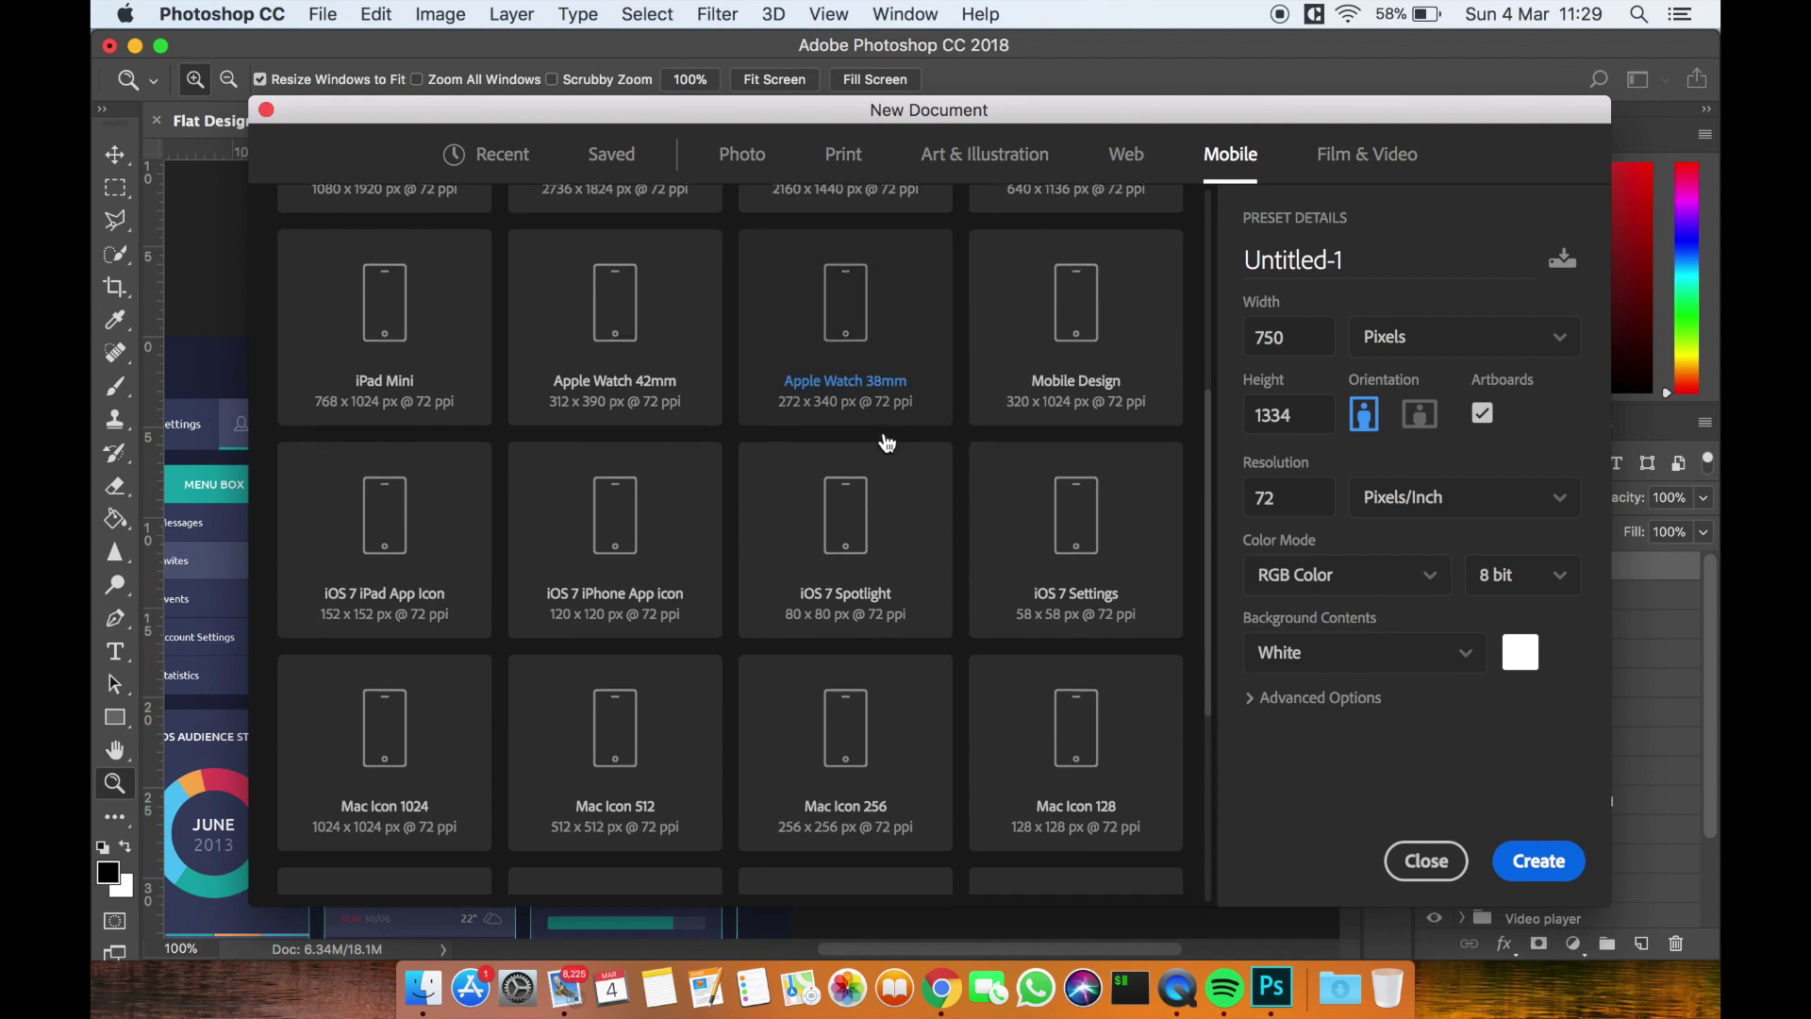
pyautogui.scroll(-2, 886, 444)
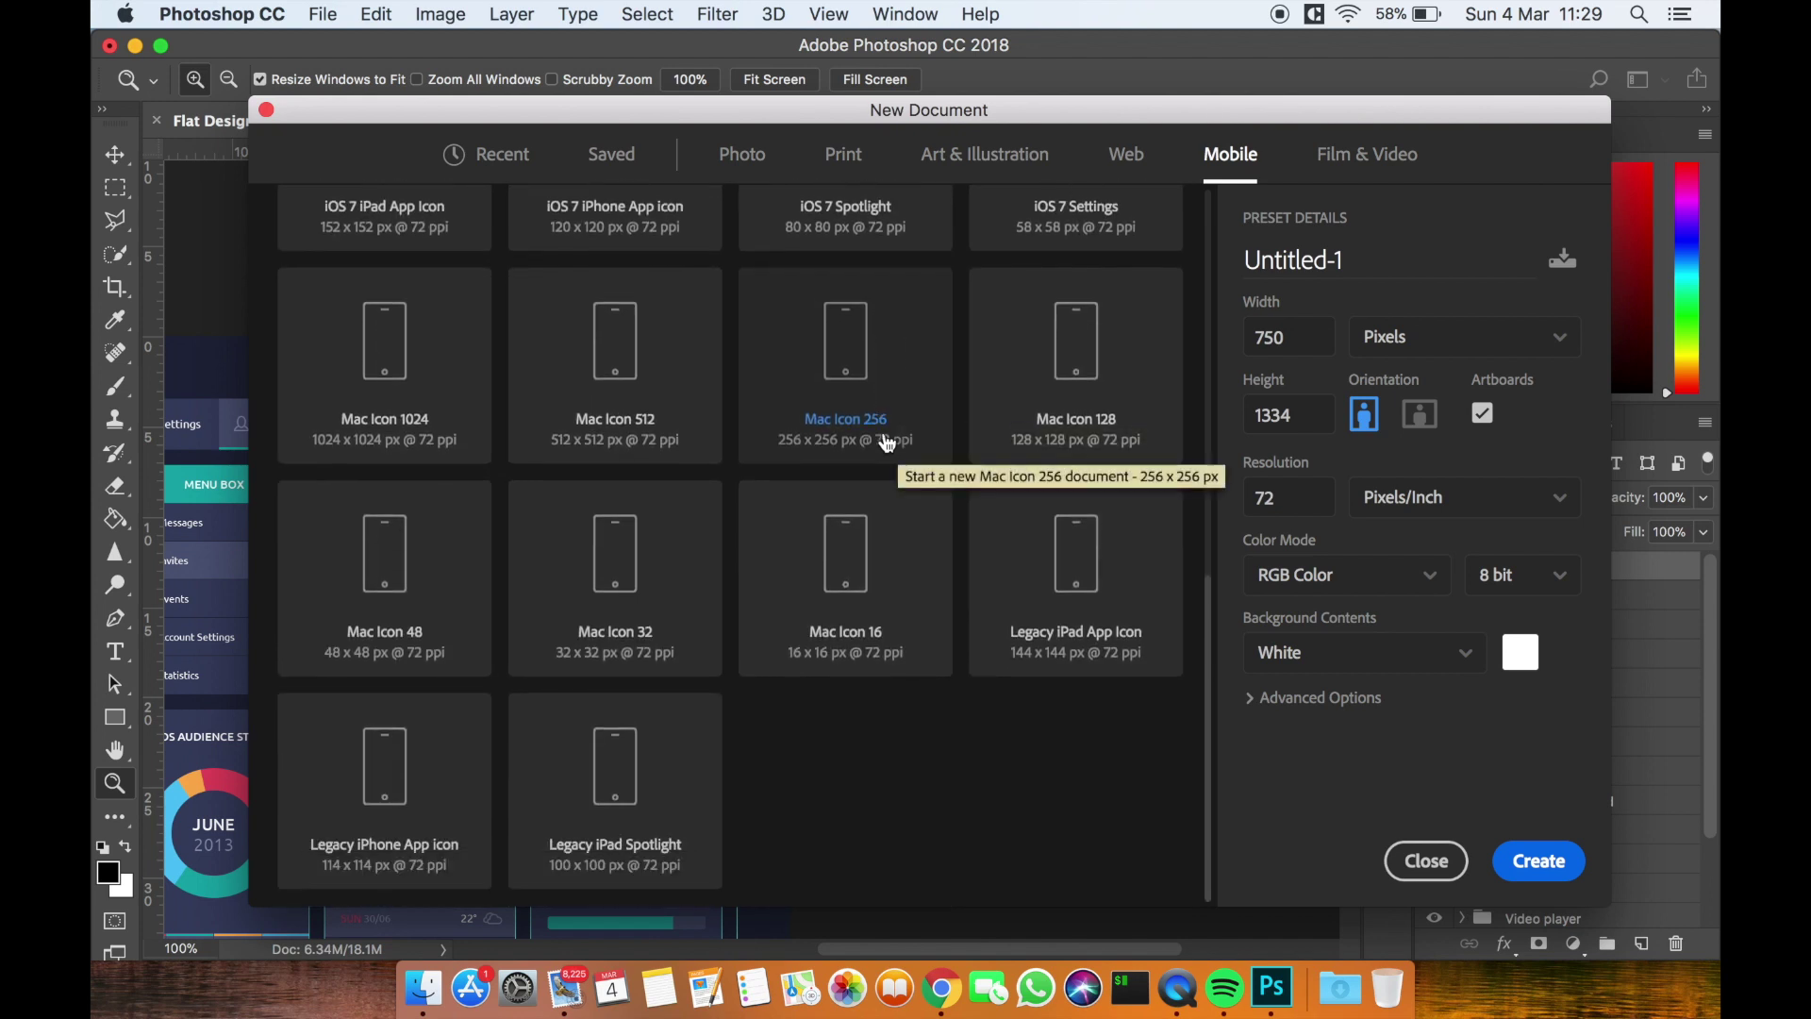
pyautogui.scroll(7, 886, 443)
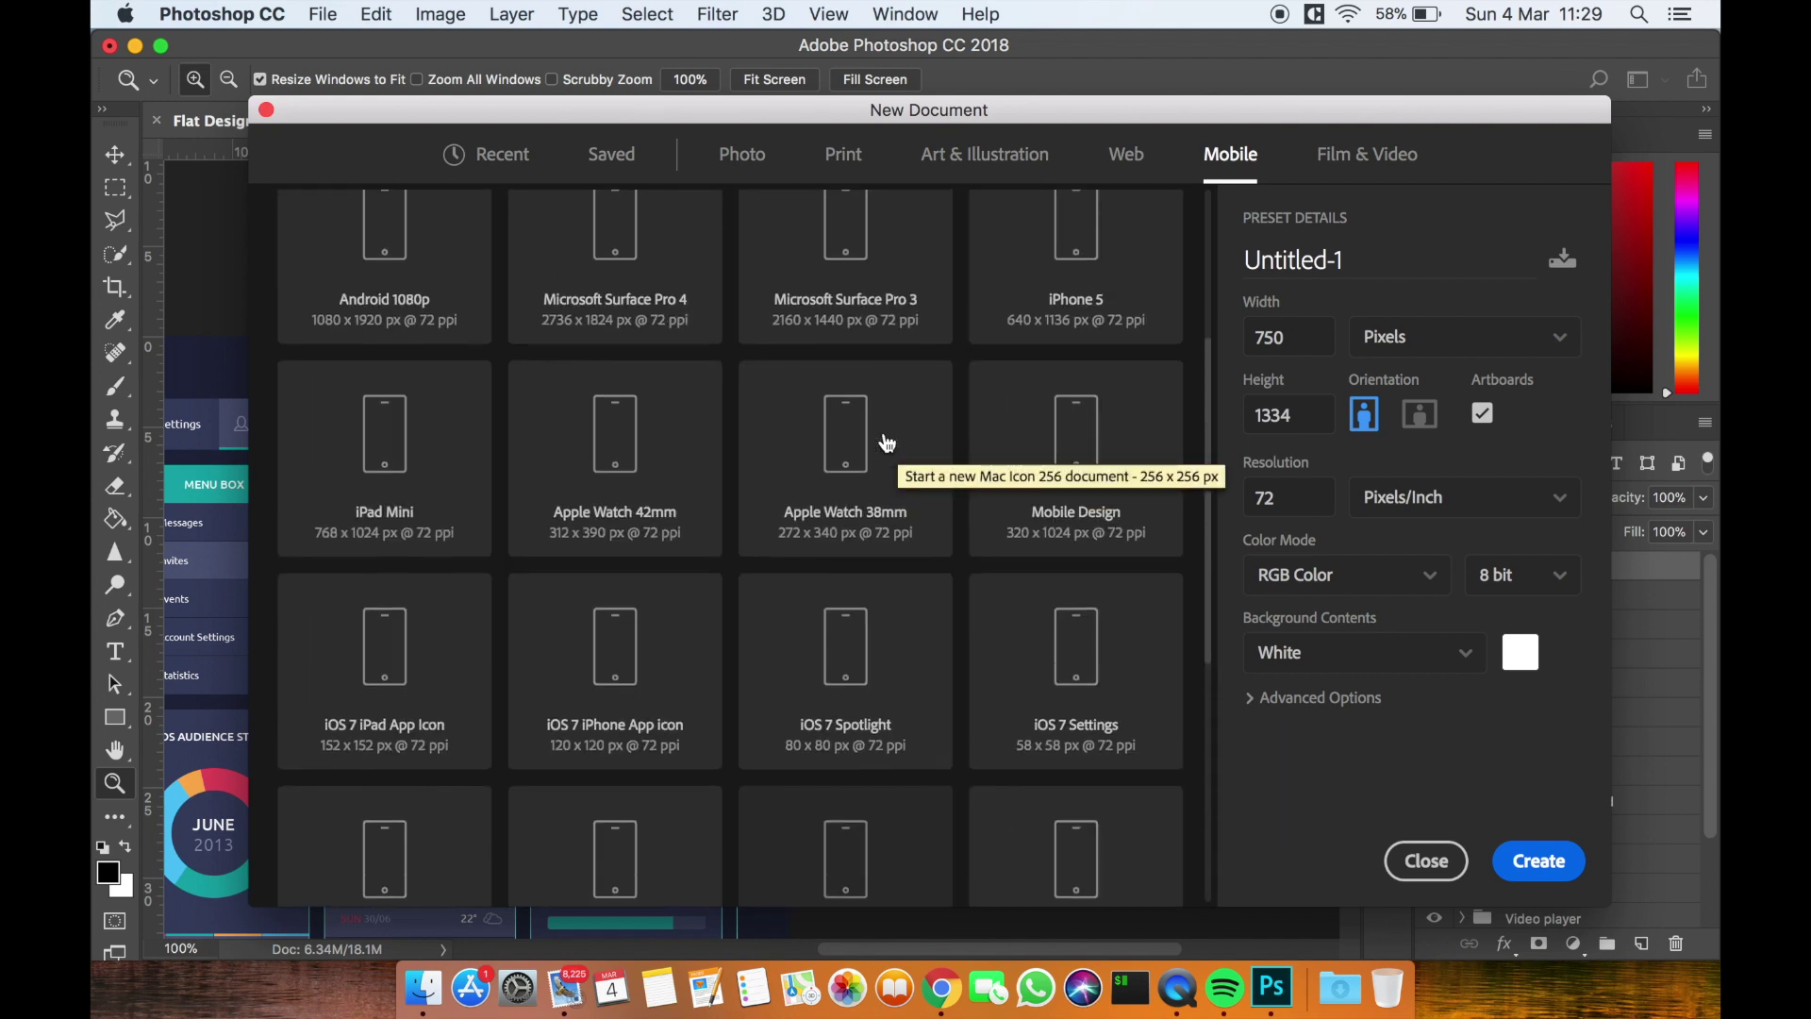
pyautogui.scroll(5, 886, 443)
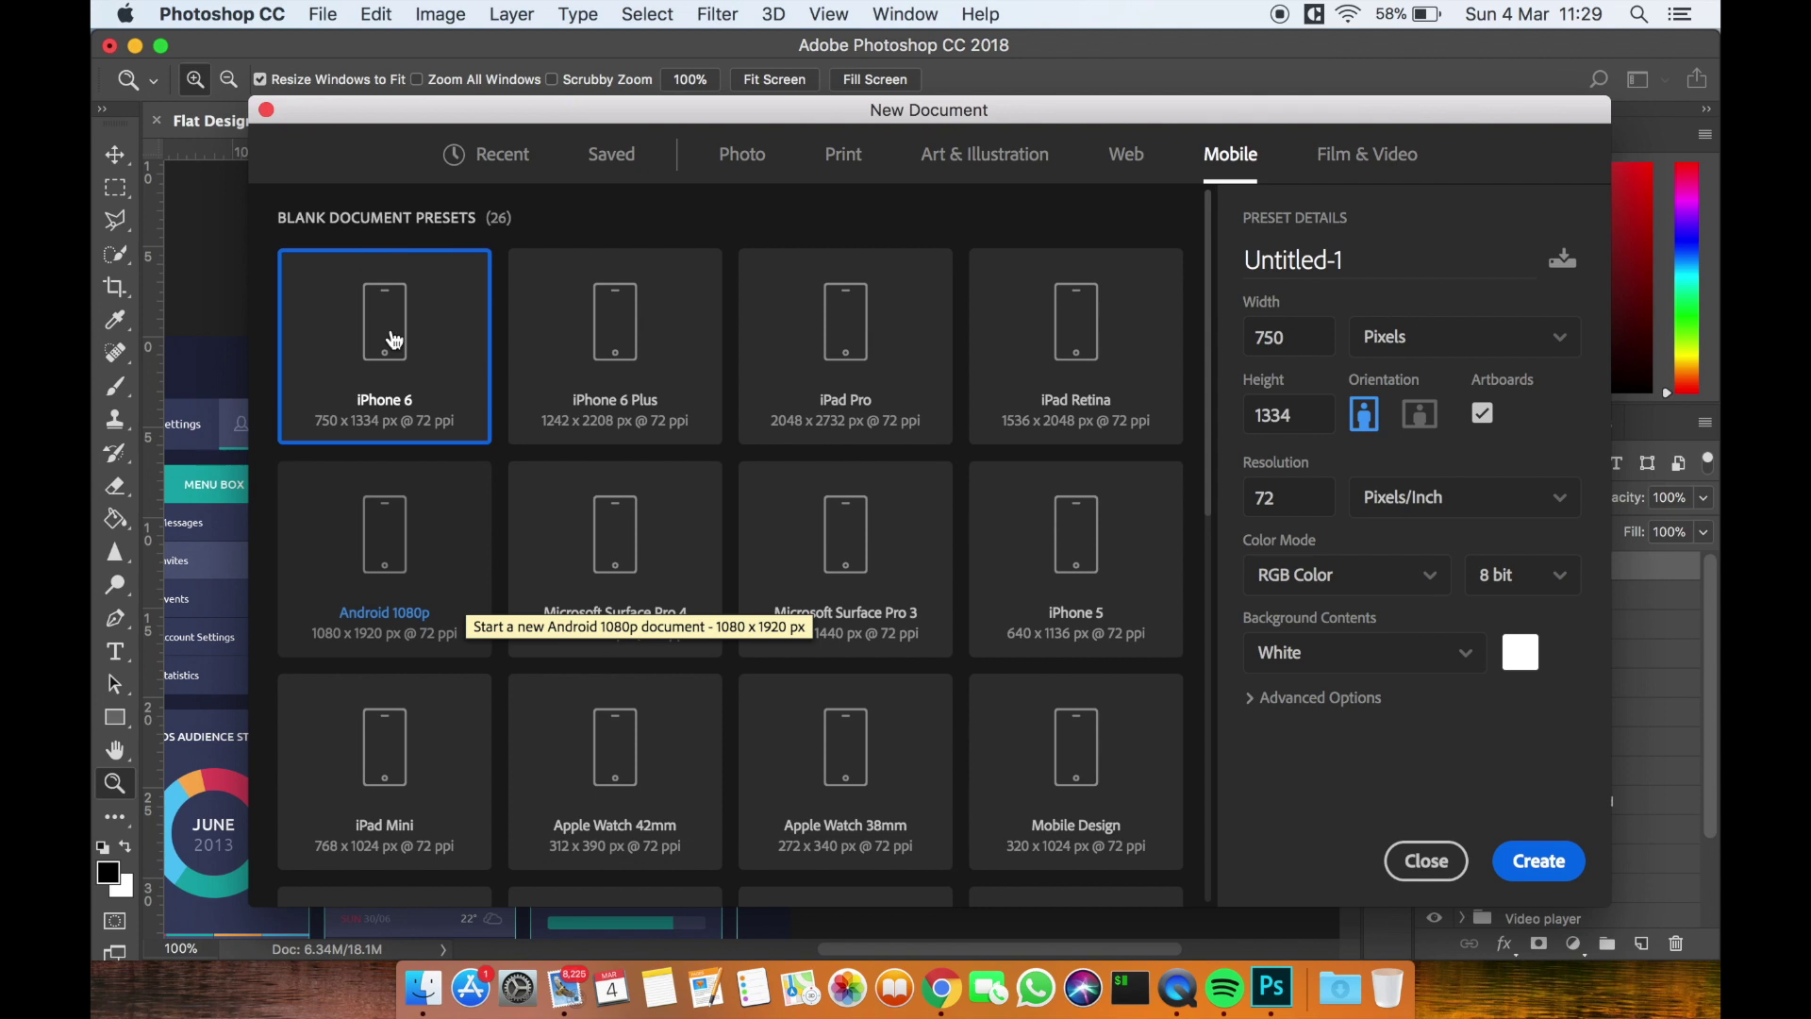
pyautogui.click(386, 412)
pyautogui.scroll(-2, 553, 335)
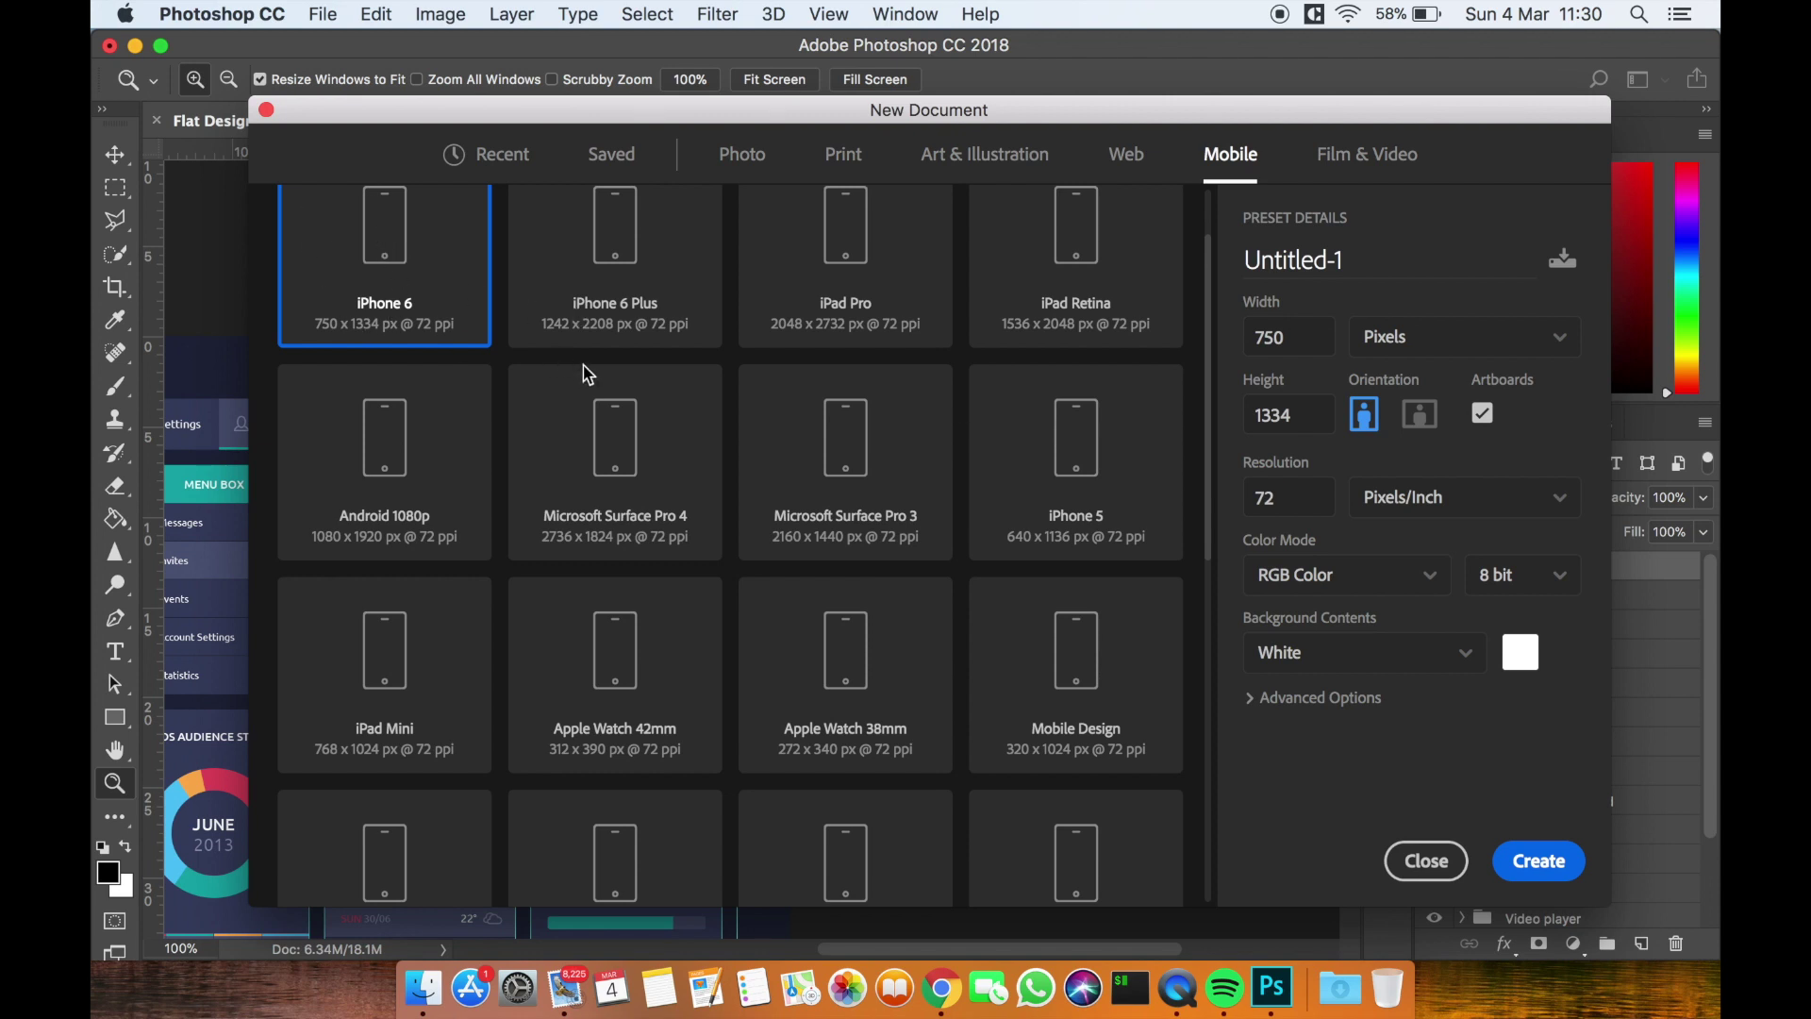
pyautogui.click(1530, 859)
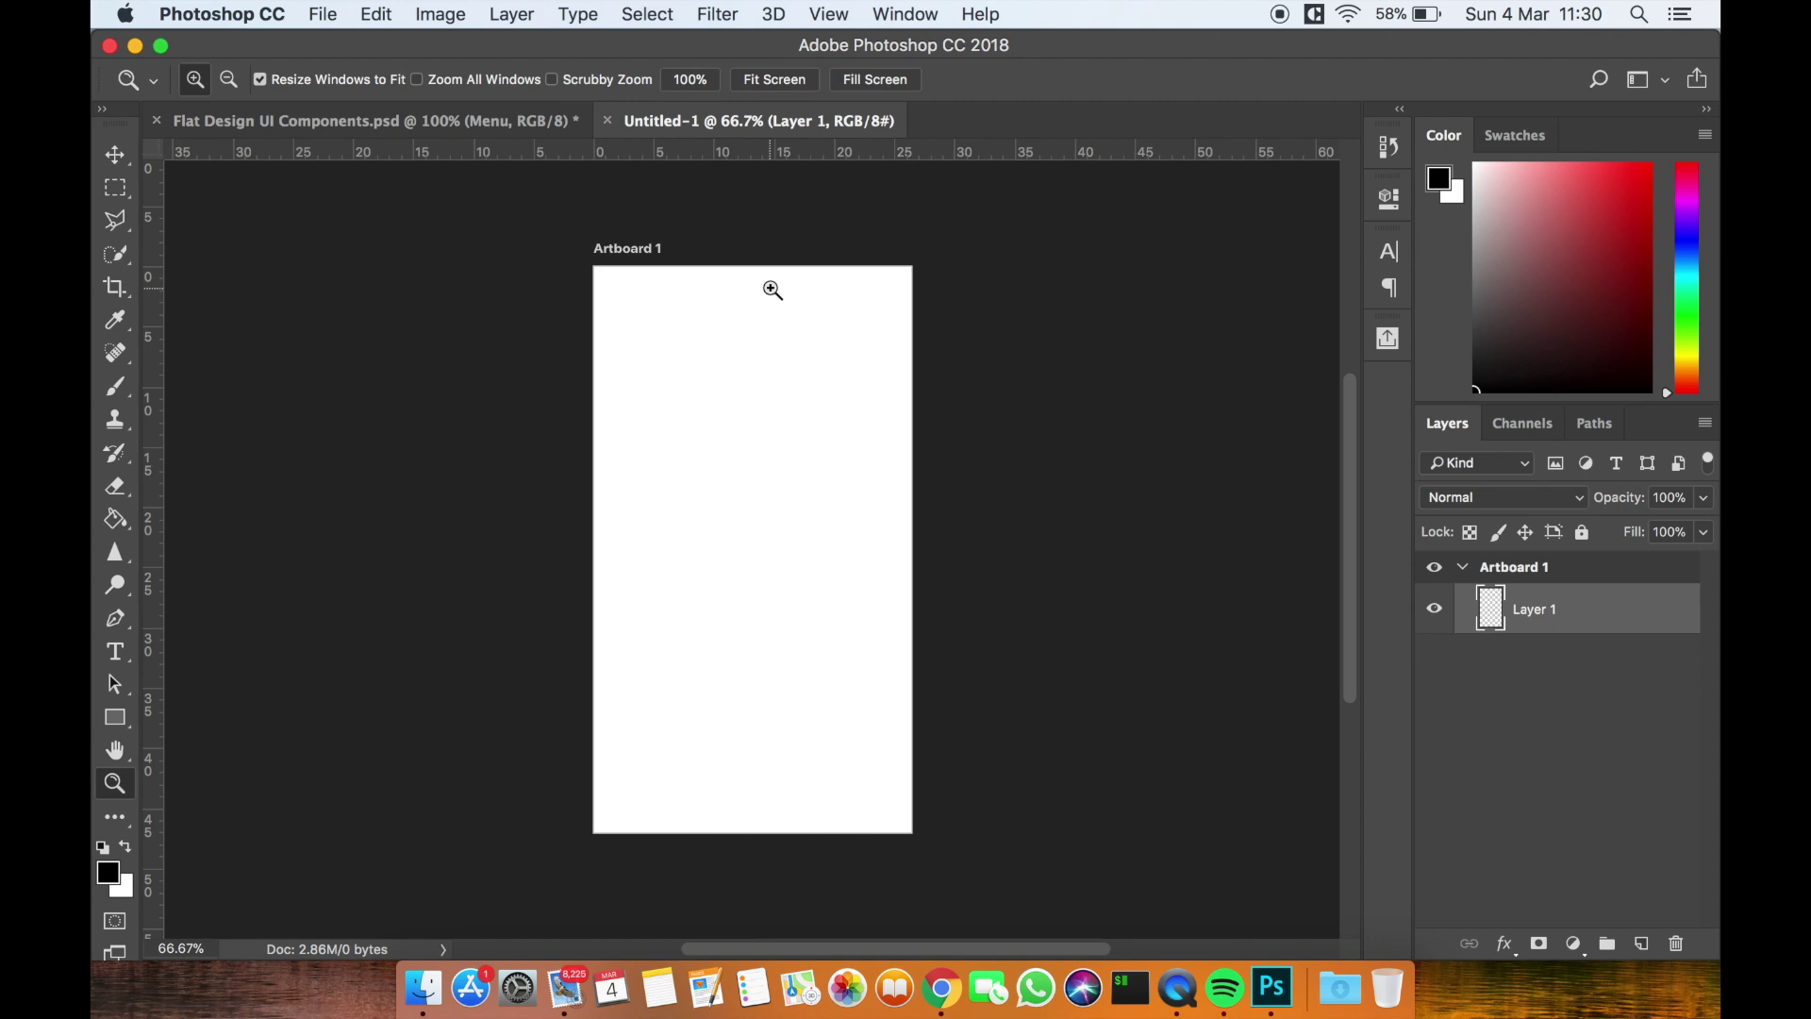
# Inspect Artboard 1 by toggling its visibility and contents, and return to the Flat Design UI Components document
pyautogui.click(1461, 568)
pyautogui.click(1432, 567)
pyautogui.click(1431, 567)
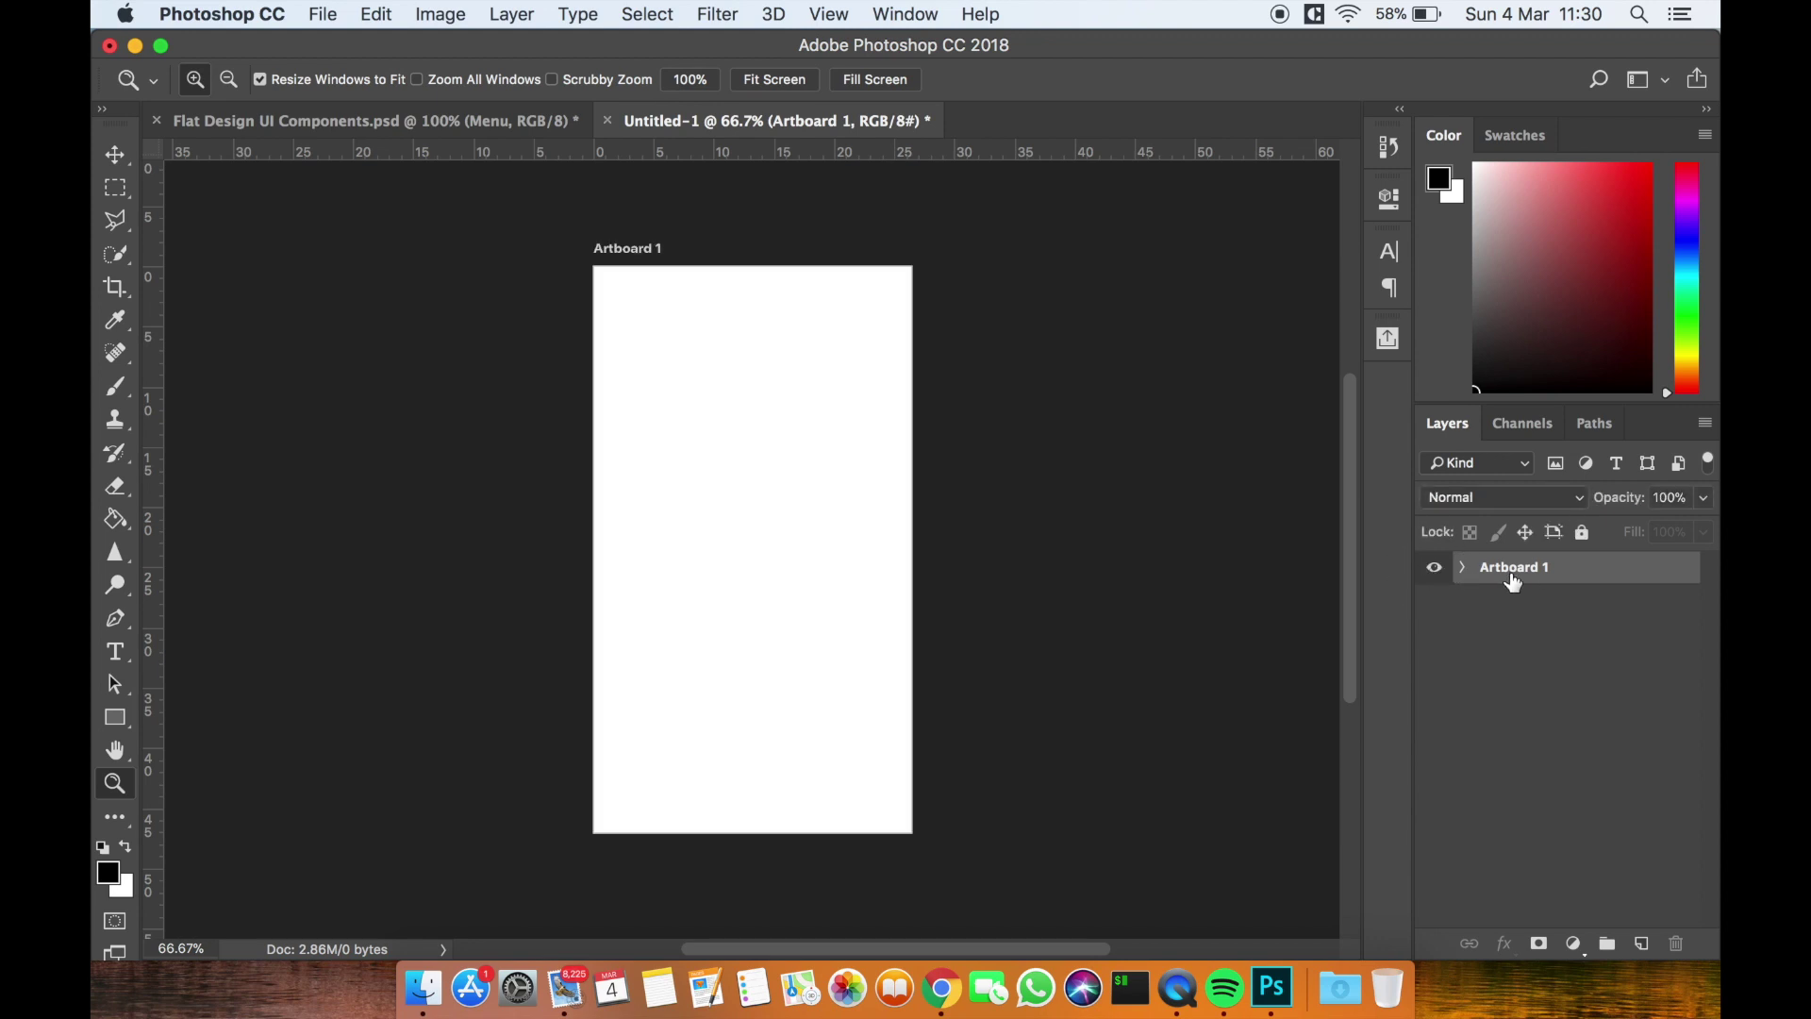
pyautogui.click(1461, 569)
pyautogui.click(467, 123)
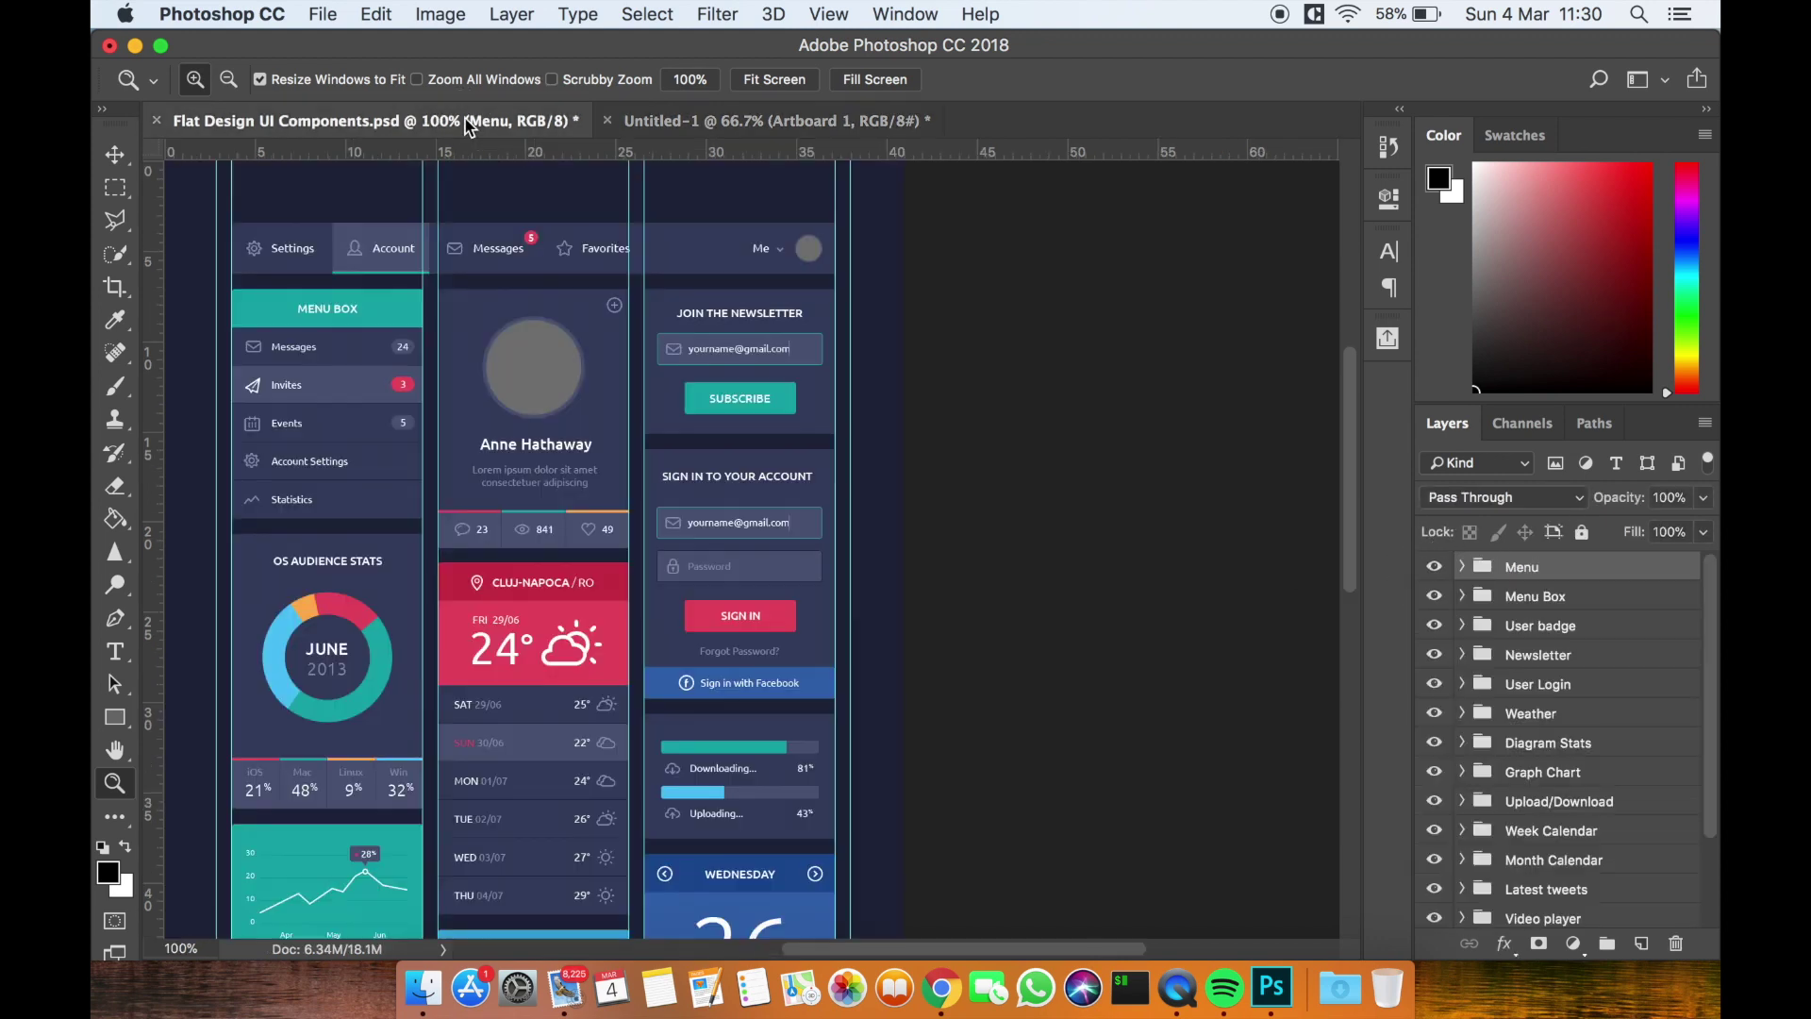
# Switch to Chrome, examine the Flat Design UI Components preview on the GraphicBurger page, and return to Photoshop
pyautogui.hscroll(-5, 677, 381)
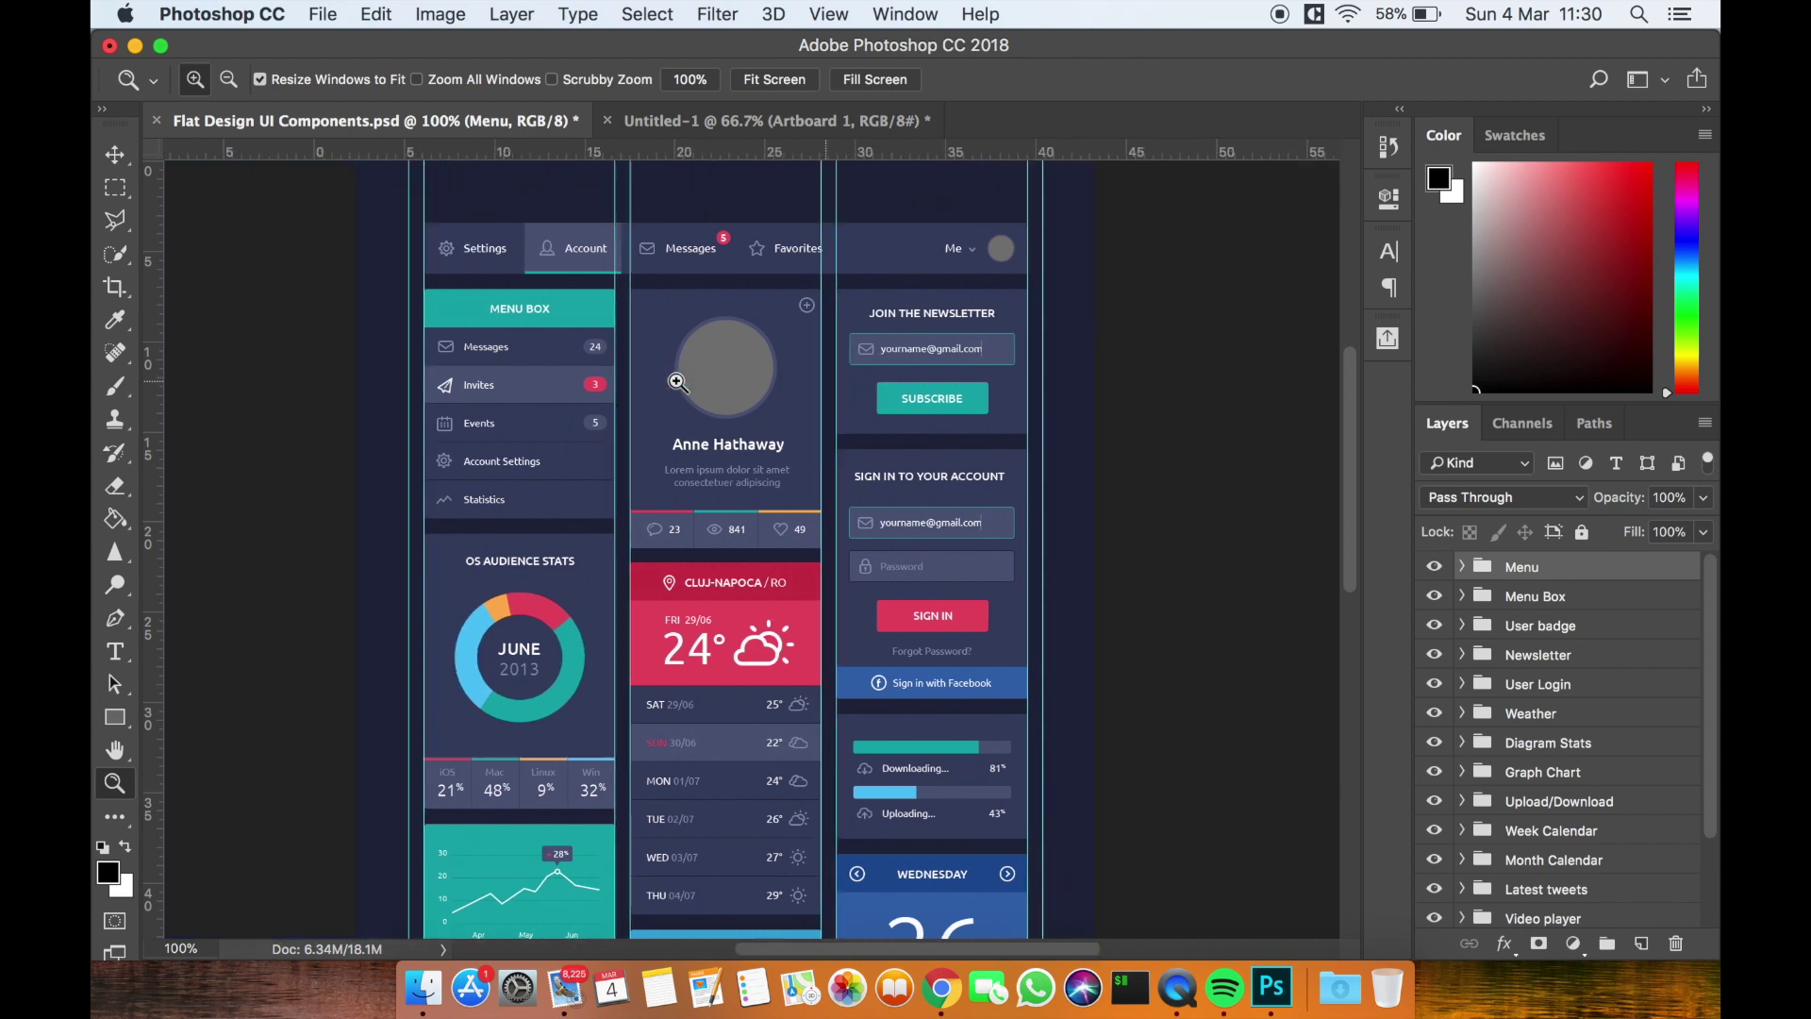
pyautogui.scroll(5, 677, 381)
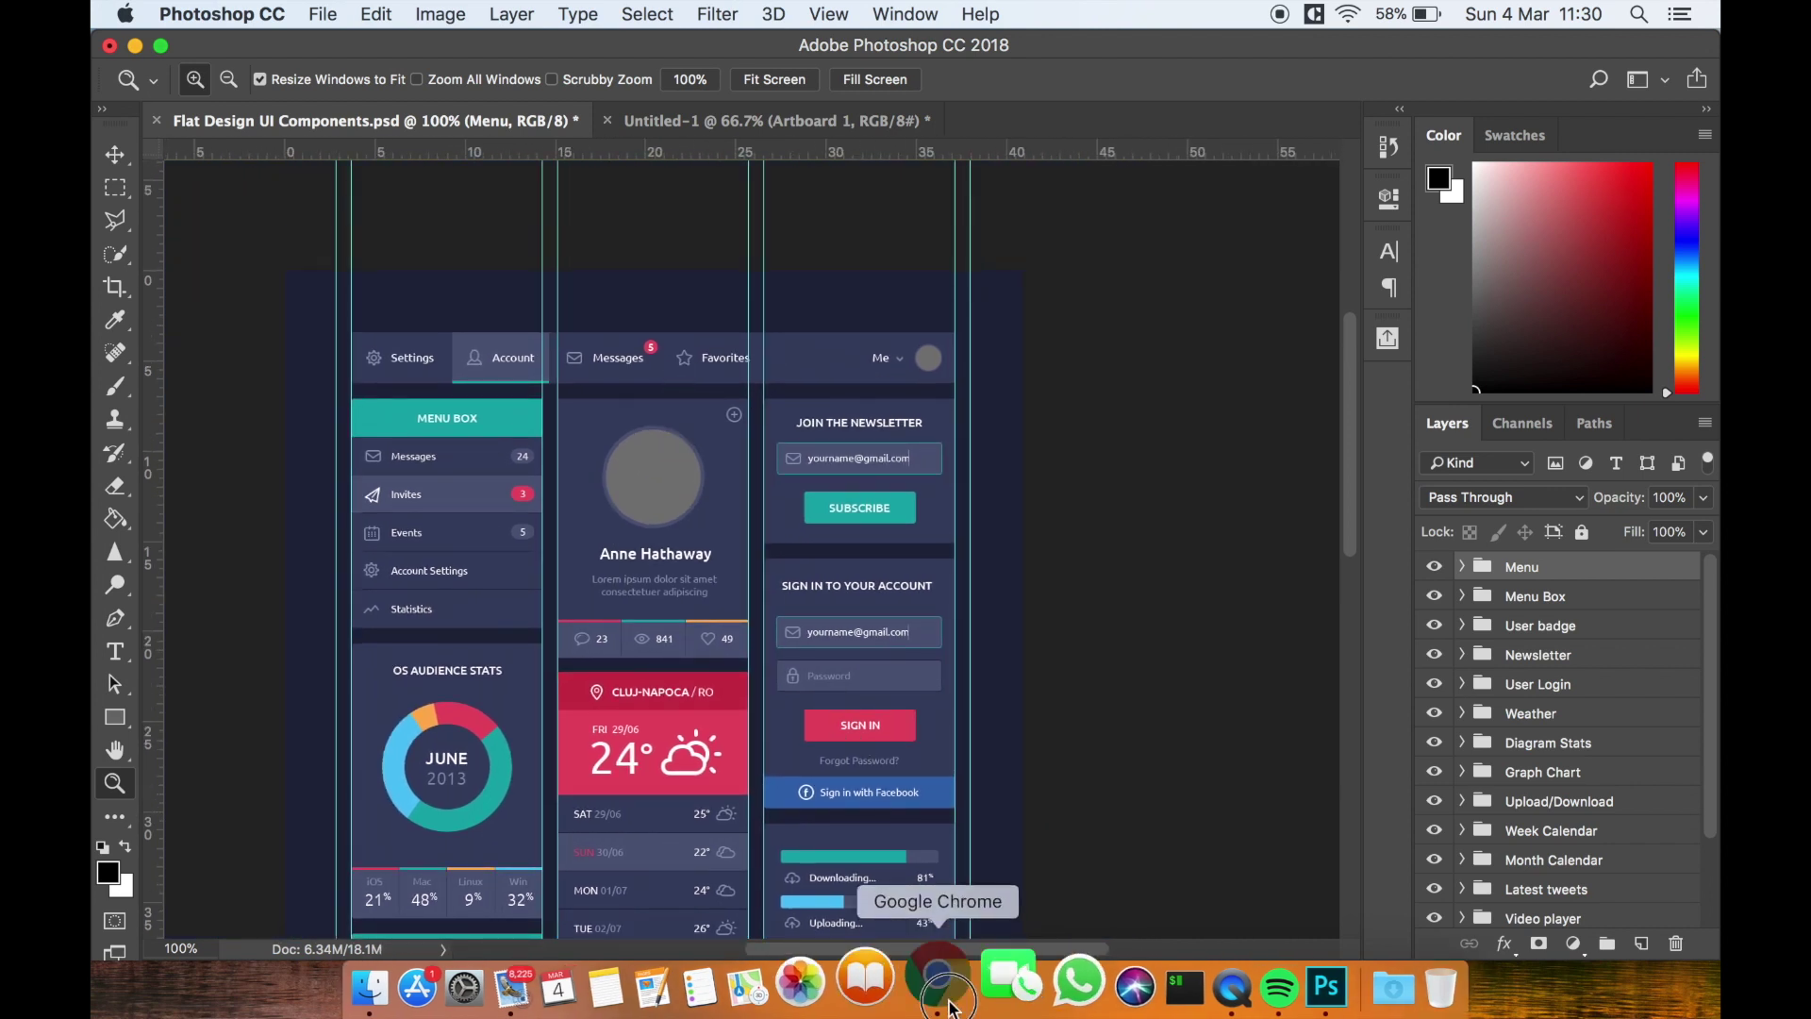
pyautogui.click(940, 987)
pyautogui.click(603, 28)
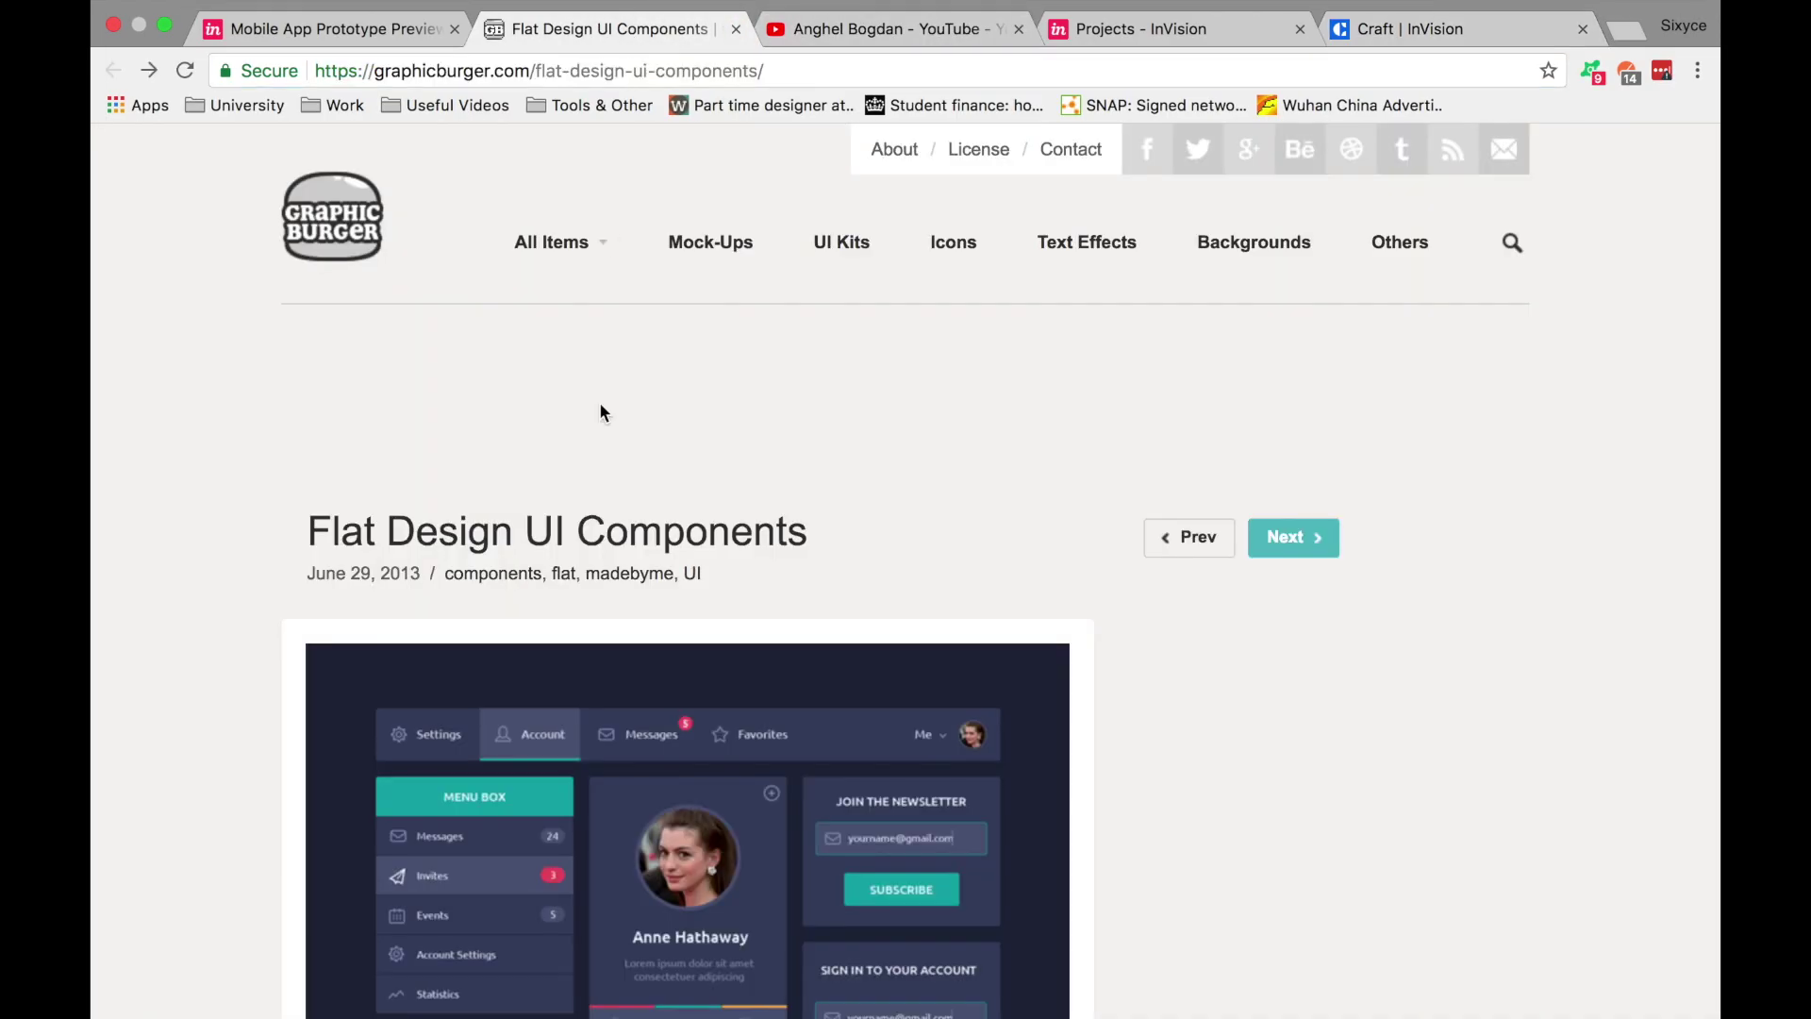
pyautogui.scroll(-5, 599, 404)
pyautogui.scroll(-3, 600, 403)
pyautogui.scroll(3, 599, 406)
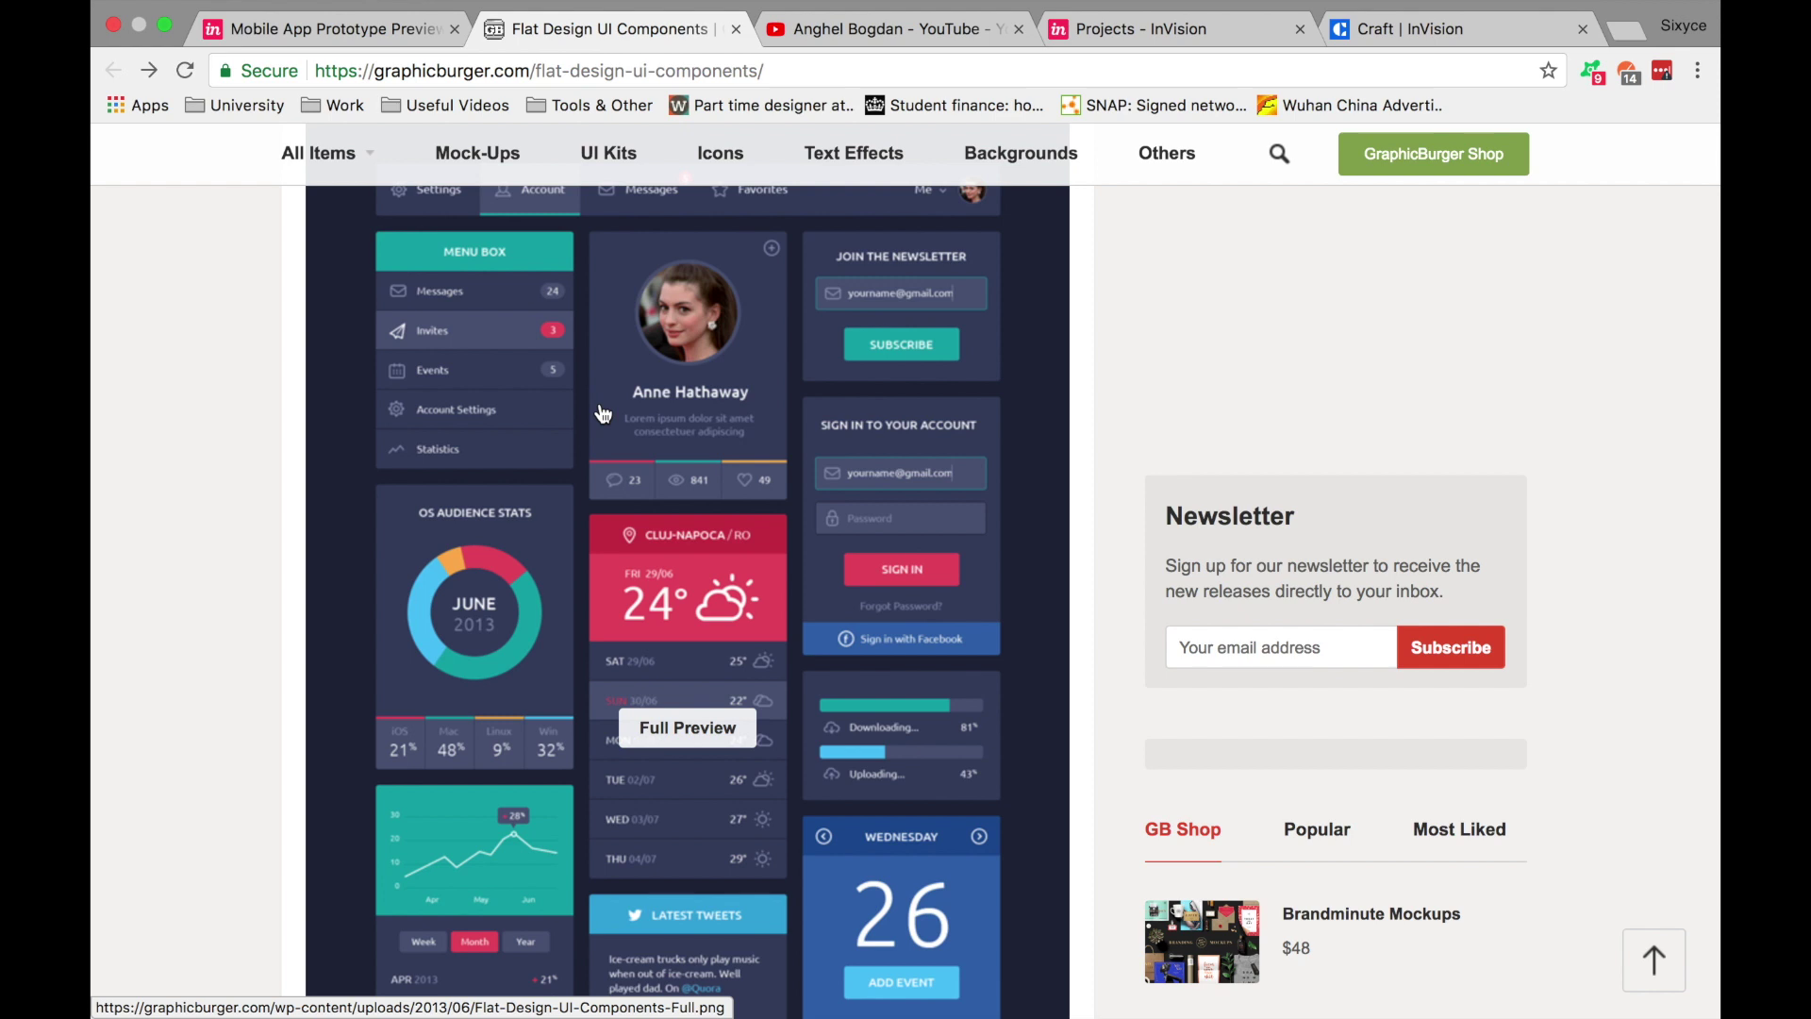
pyautogui.hotkey('ctrl', 'Right')
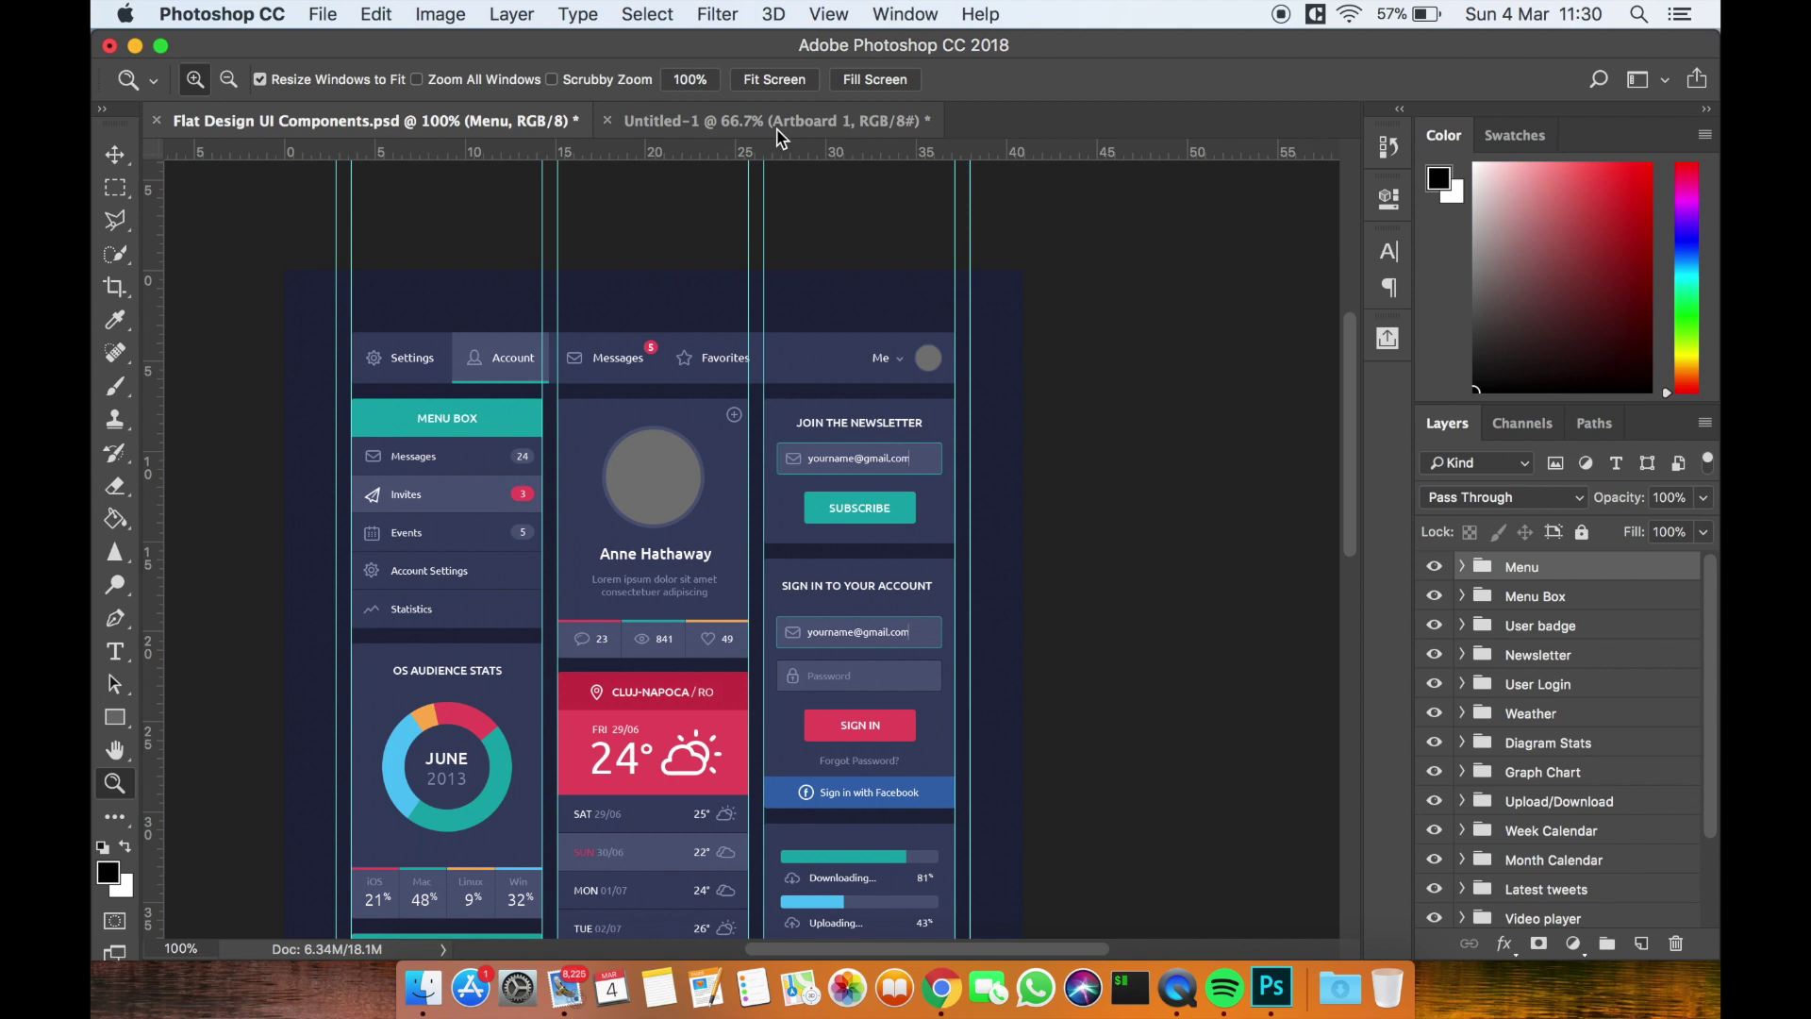
# Select the whole User Login group in the UI components document and toggle its visibility to check its contents
pyautogui.click(590, 611)
pyautogui.click(129, 164)
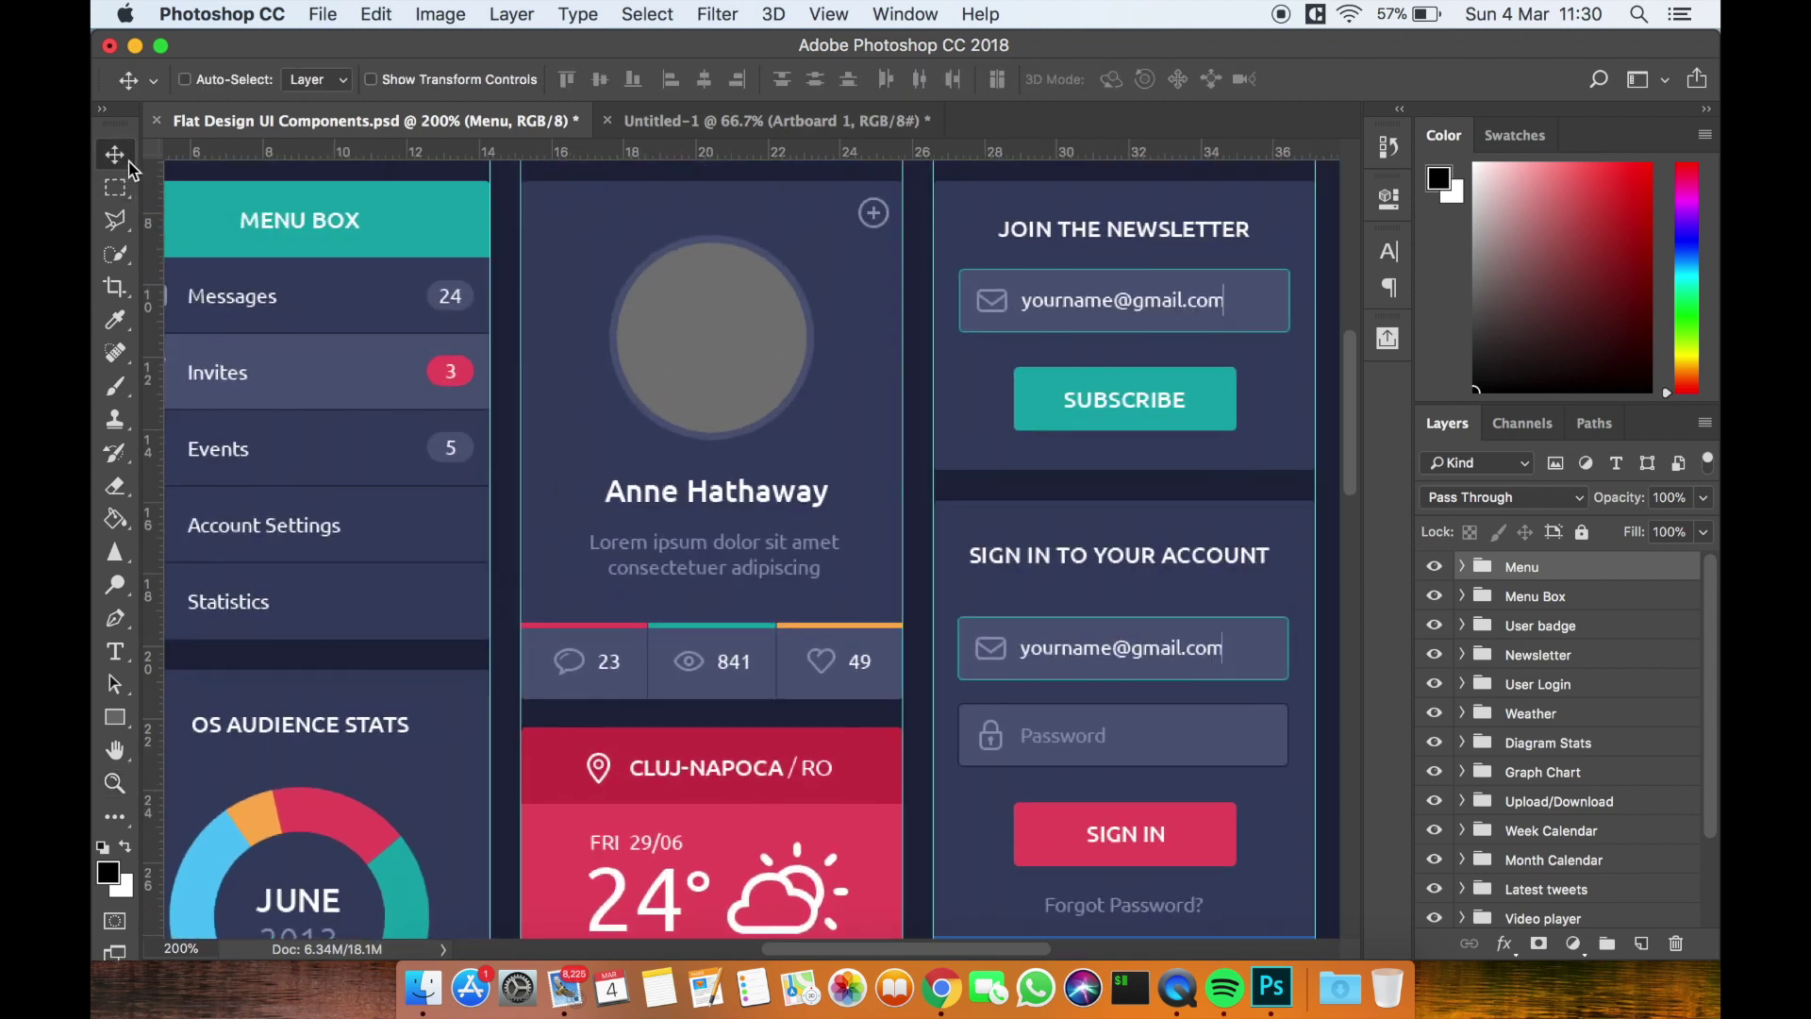
pyautogui.scroll(-10, 785, 688)
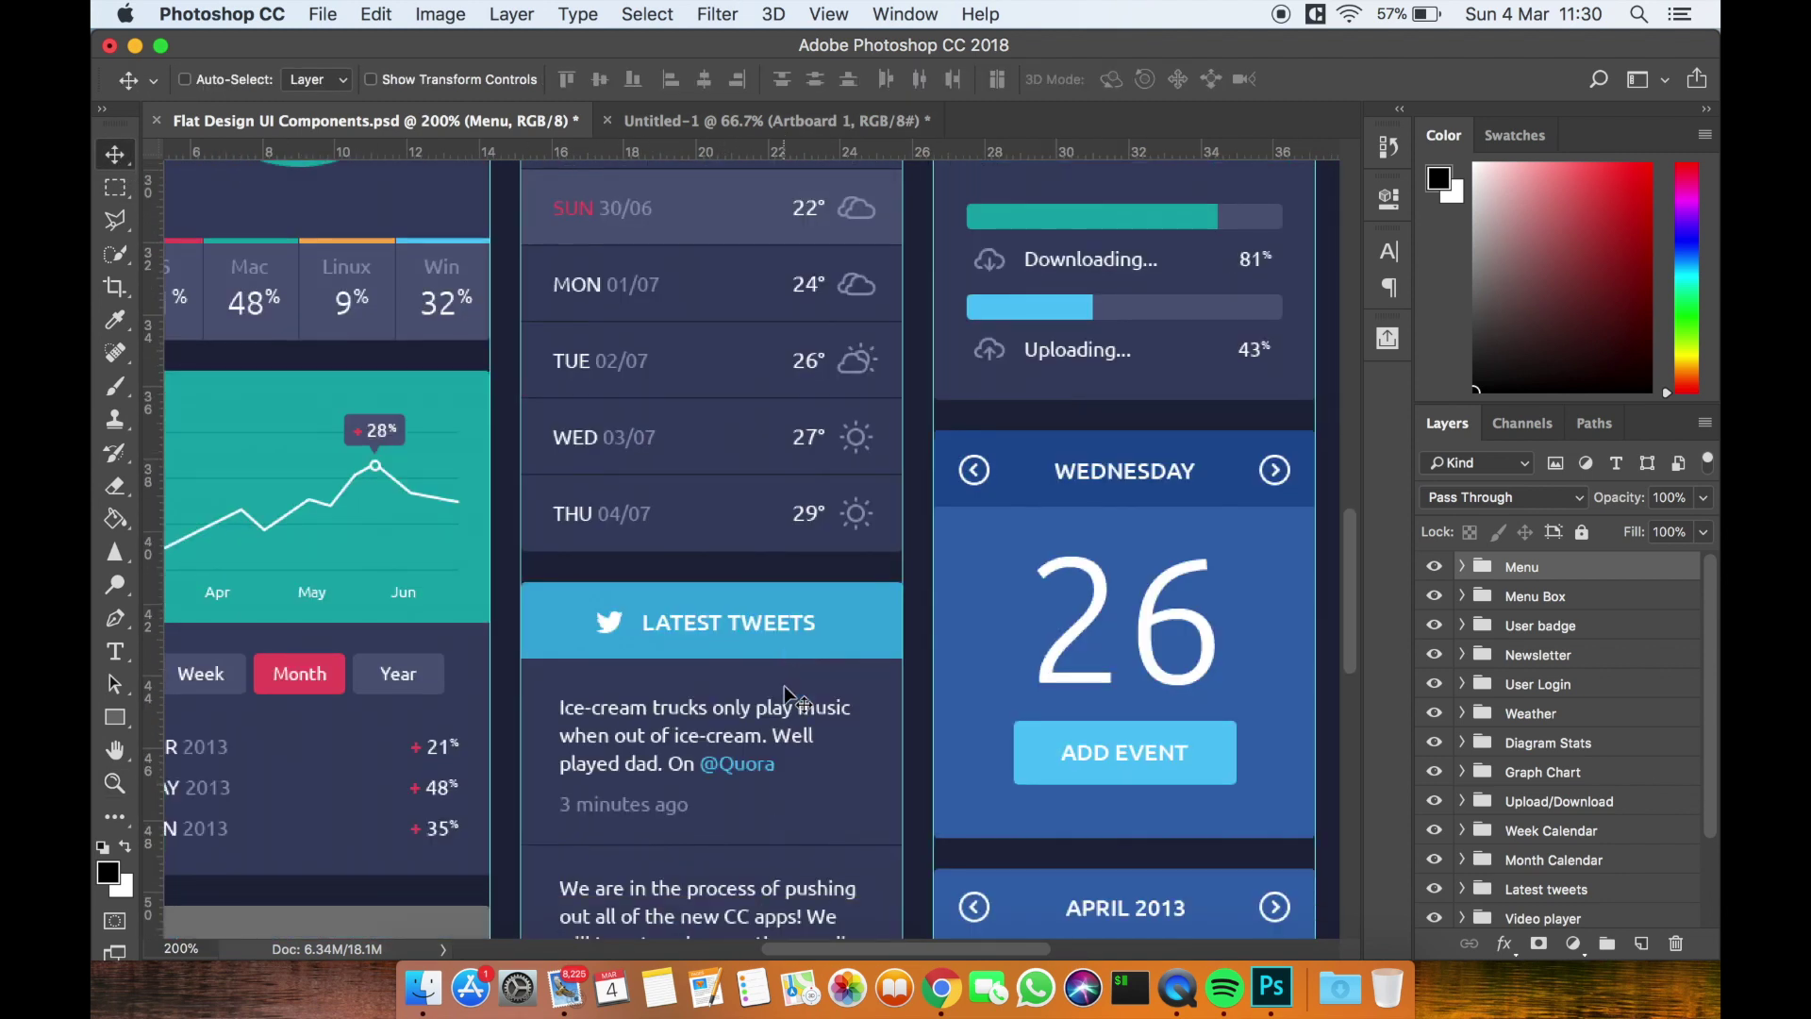
pyautogui.scroll(6, 786, 689)
pyautogui.hscroll(6, 785, 688)
pyautogui.hscroll(-3, 785, 688)
pyautogui.scroll(5, 785, 691)
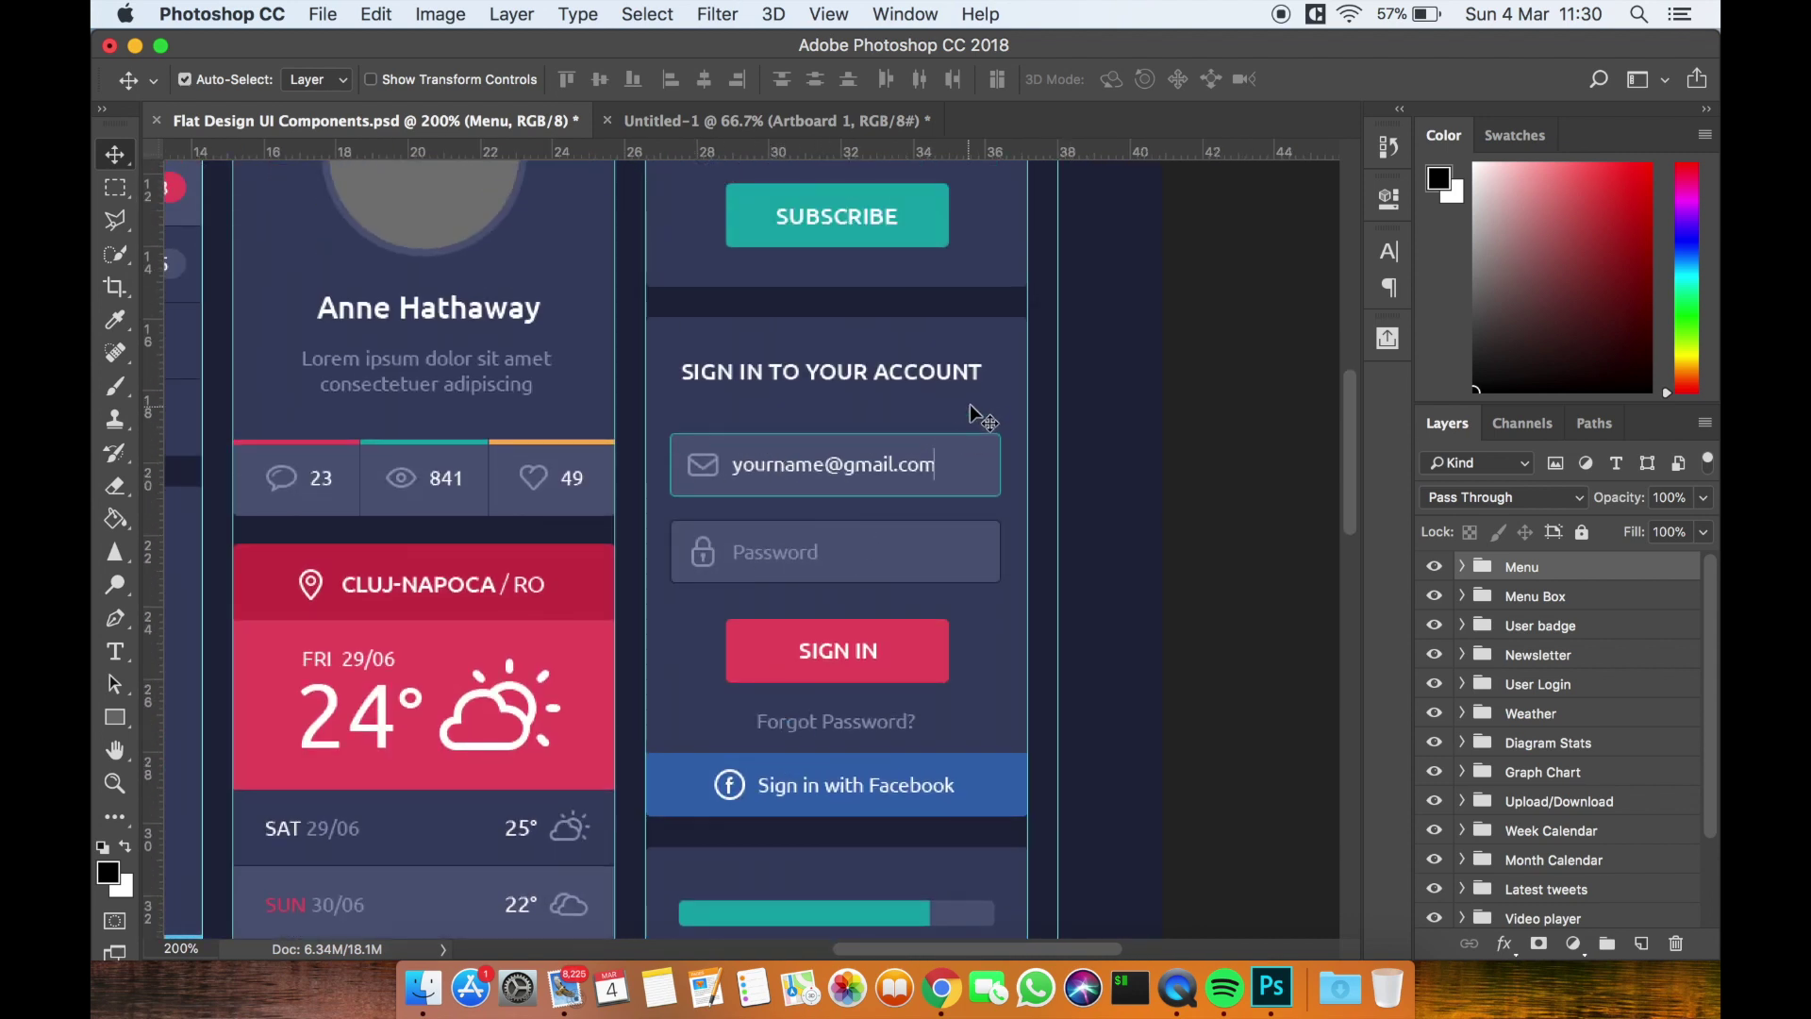
pyautogui.click(989, 405)
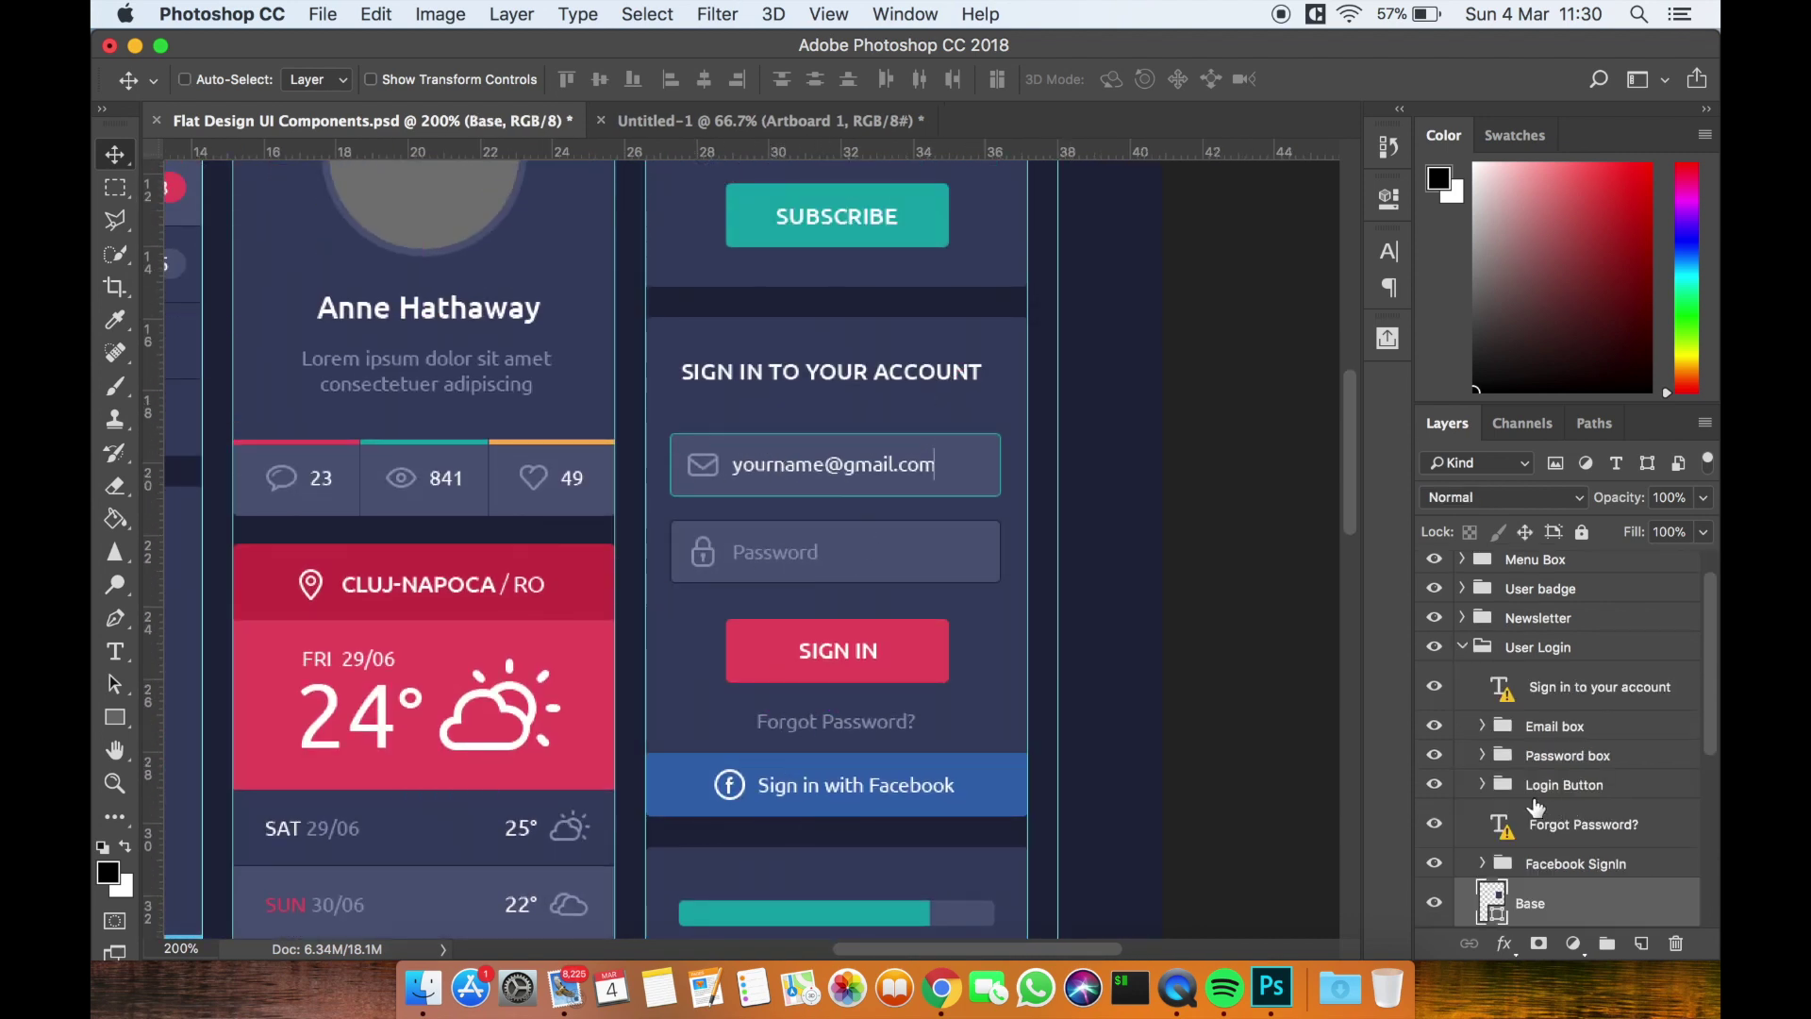
pyautogui.click(1464, 643)
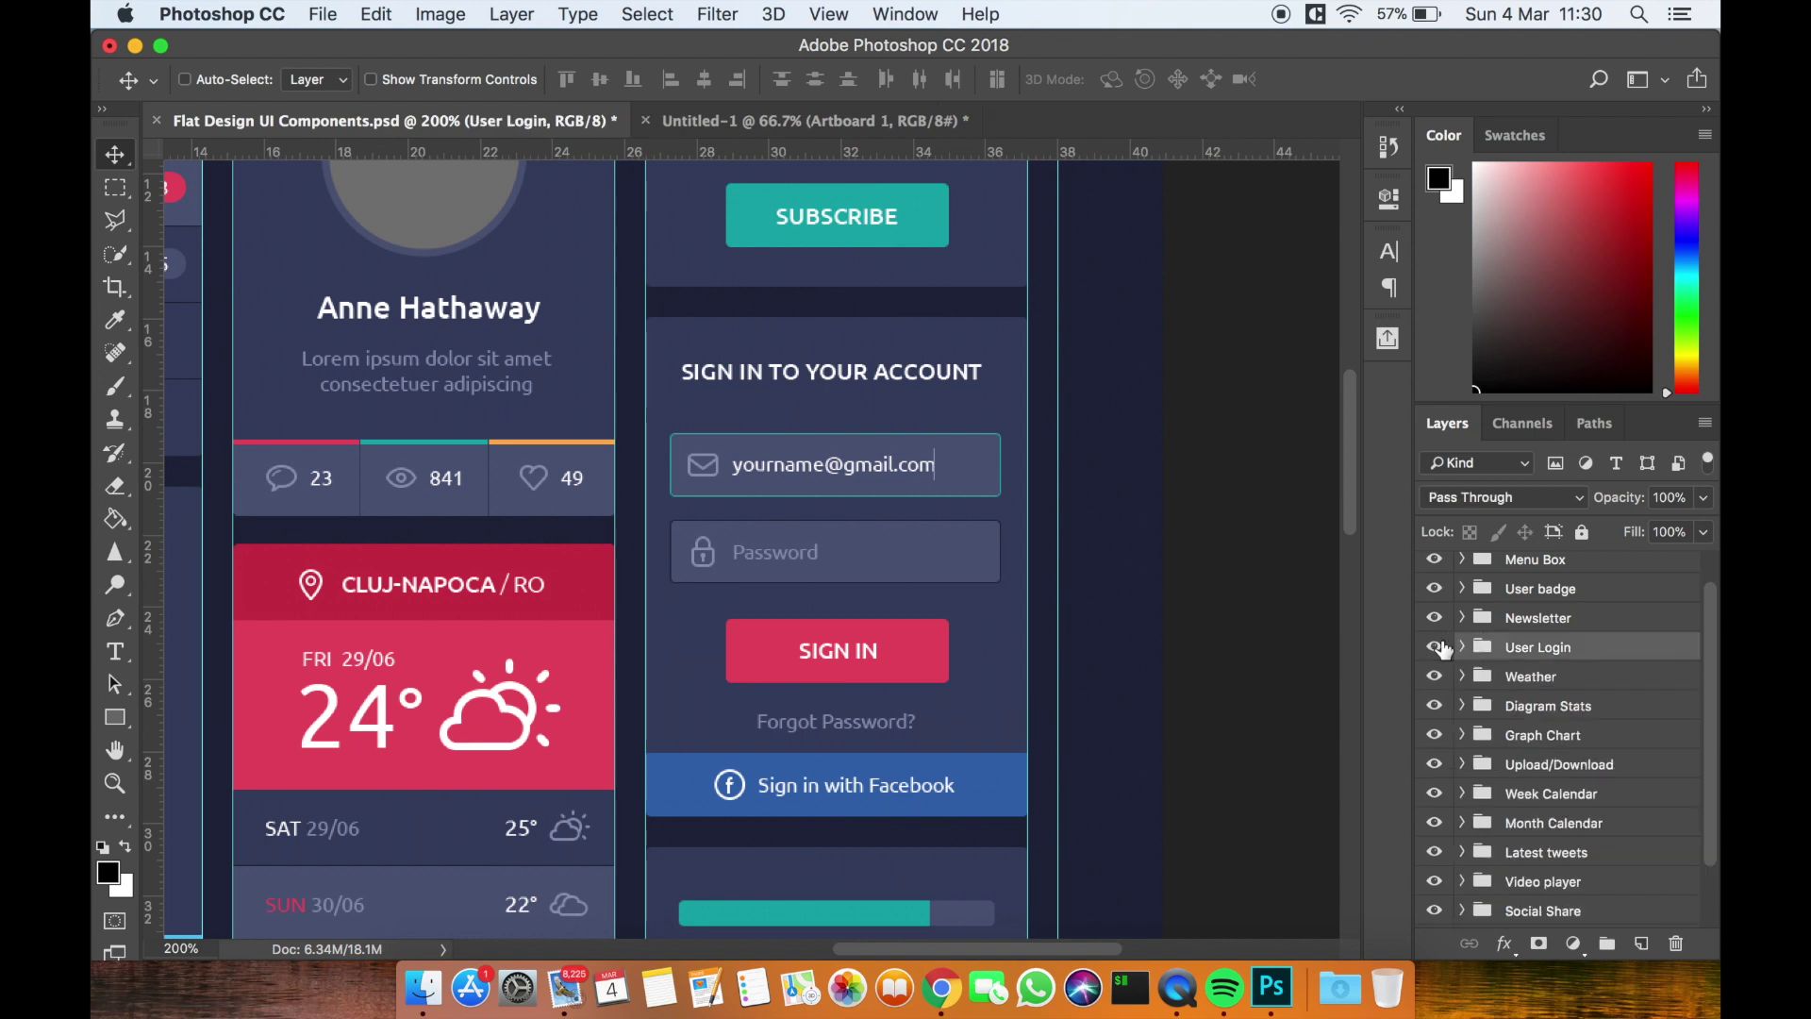
pyautogui.click(1433, 646)
pyautogui.click(1434, 646)
# Float the UI components document in its own window and copy the User Login group onto the middle of Artboard 1
pyautogui.moveTo(518, 123); pyautogui.dragTo(238, 368)
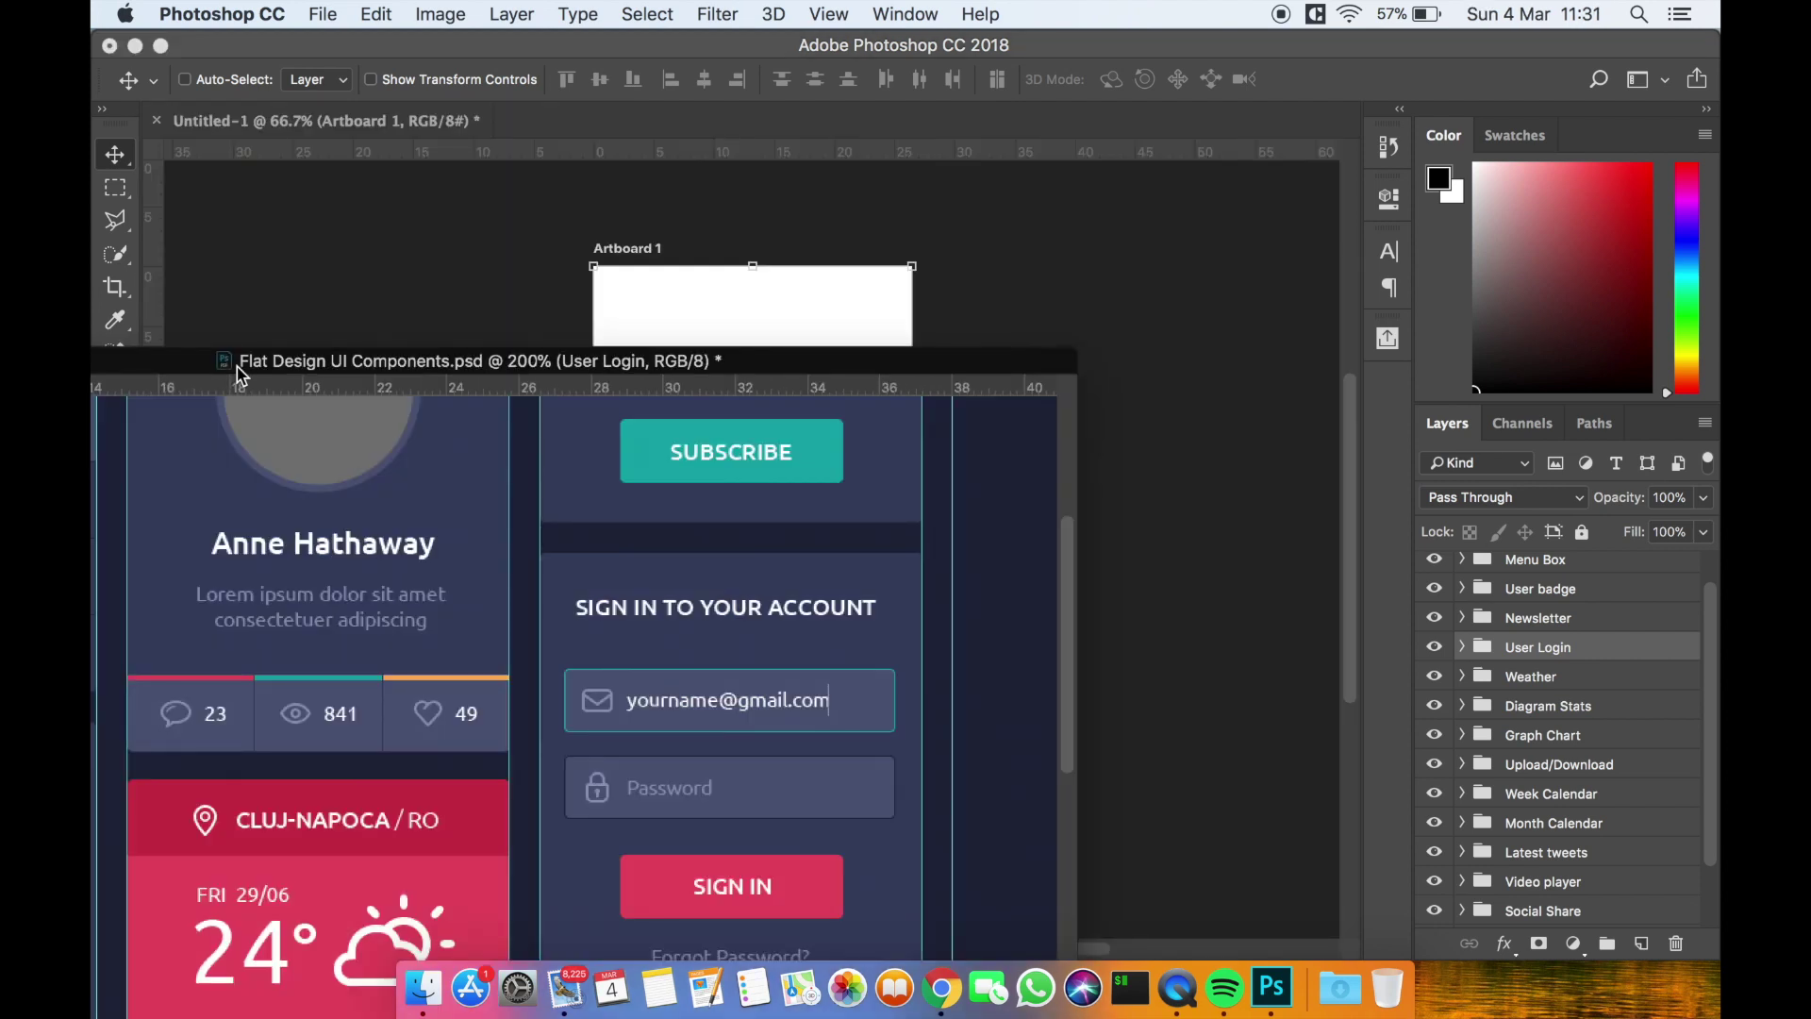
pyautogui.moveTo(809, 361); pyautogui.dragTo(759, 407)
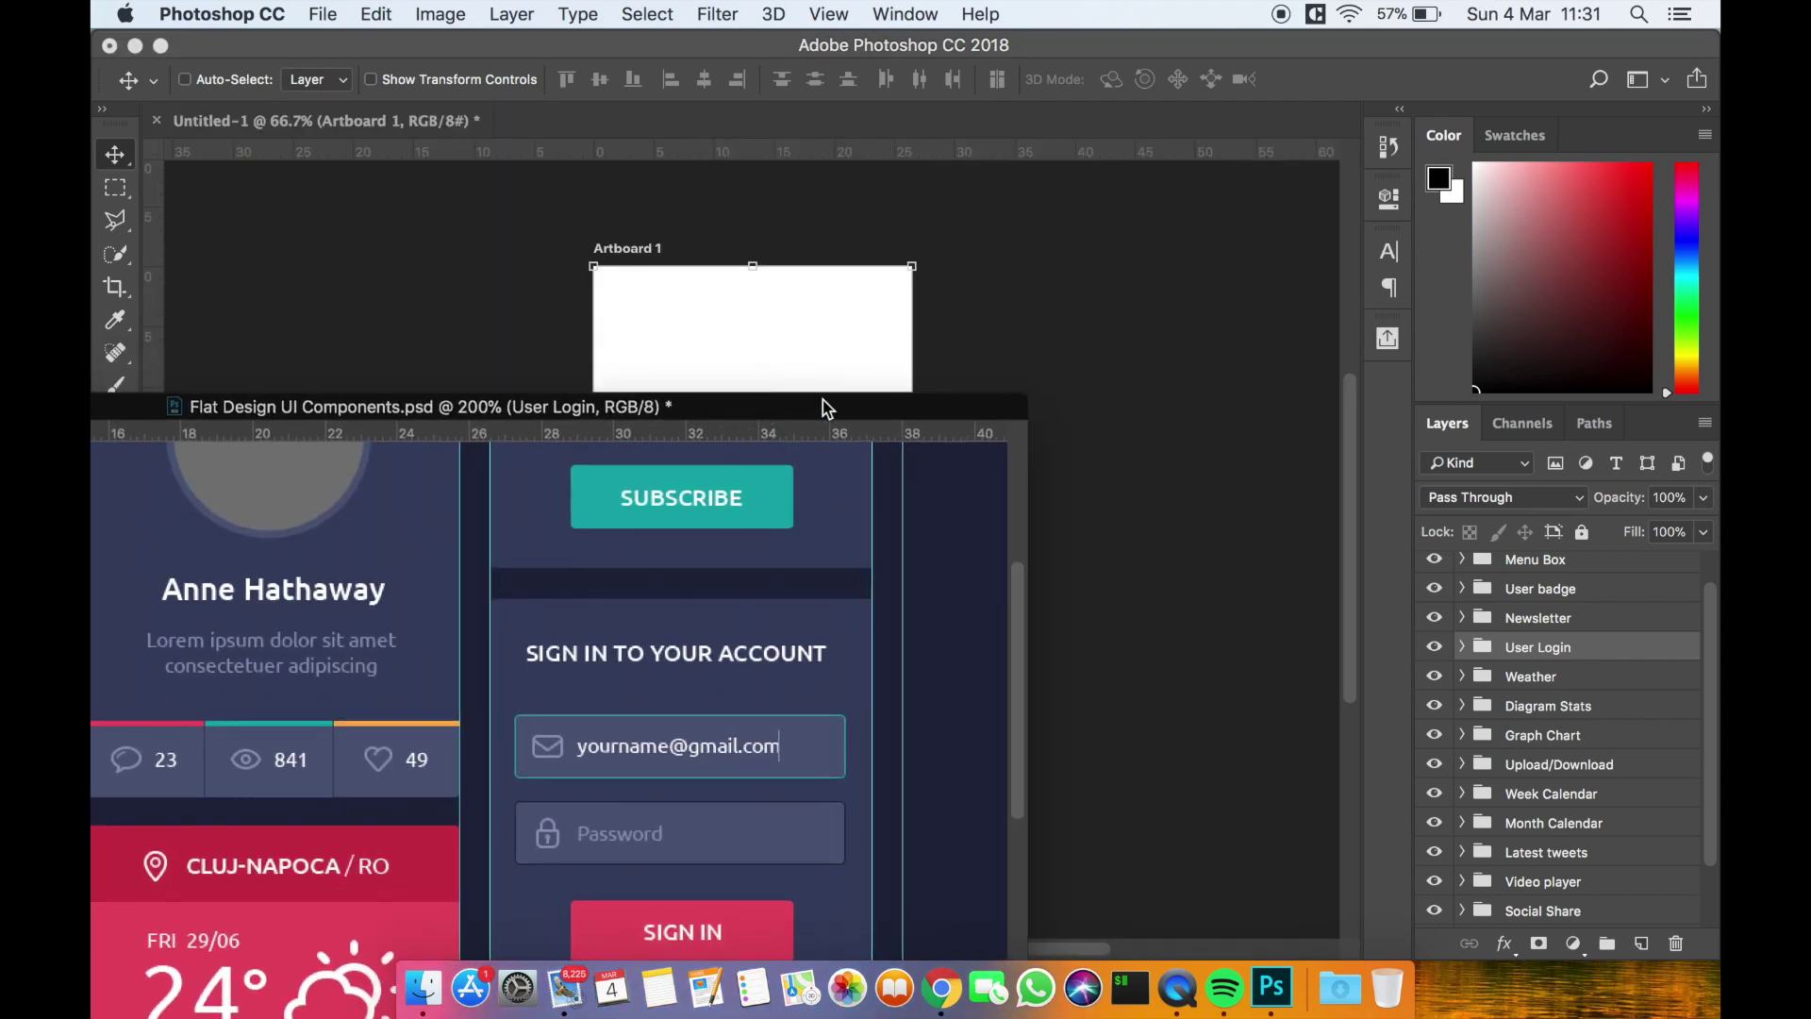
pyautogui.moveTo(1588, 660); pyautogui.dragTo(660, 422)
pyautogui.moveTo(673, 351); pyautogui.dragTo(794, 552)
pyautogui.moveTo(786, 540); pyautogui.dragTo(794, 541)
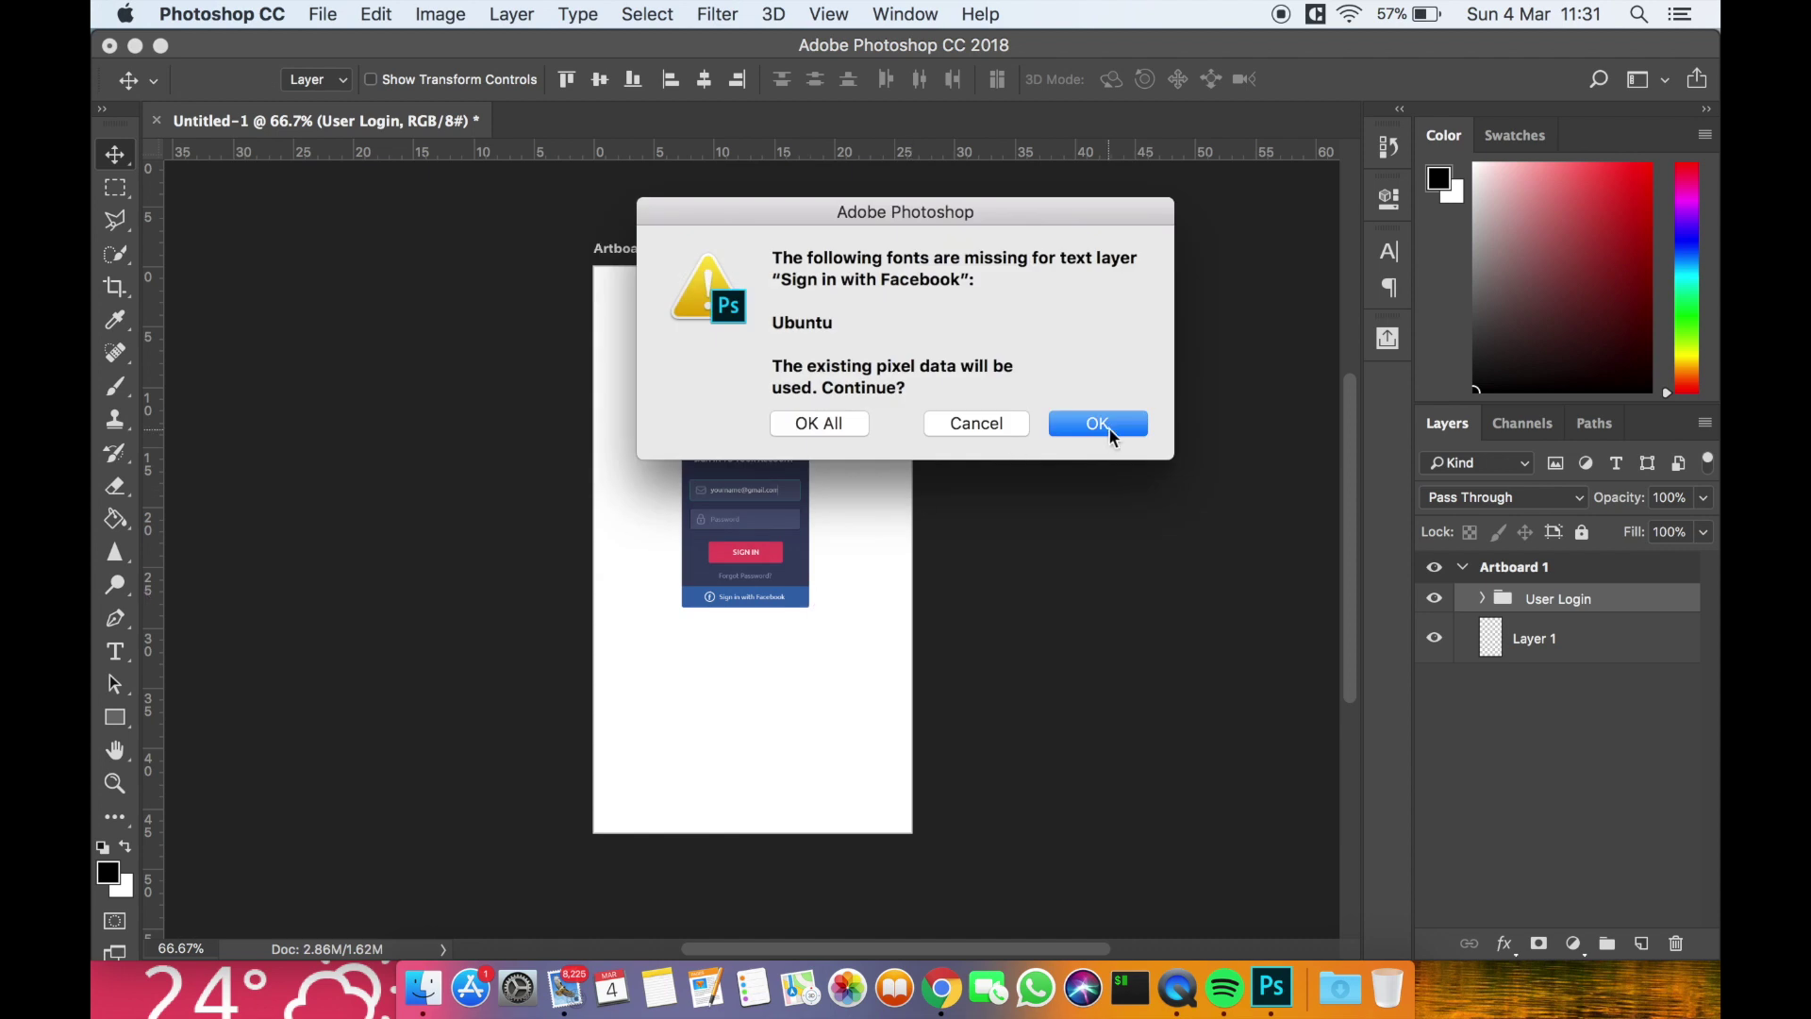
pyautogui.click(818, 424)
pyautogui.moveTo(808, 607); pyautogui.dragTo(998, 788)
pyautogui.moveTo(896, 748); pyautogui.dragTo(836, 671)
pyautogui.press('Return')
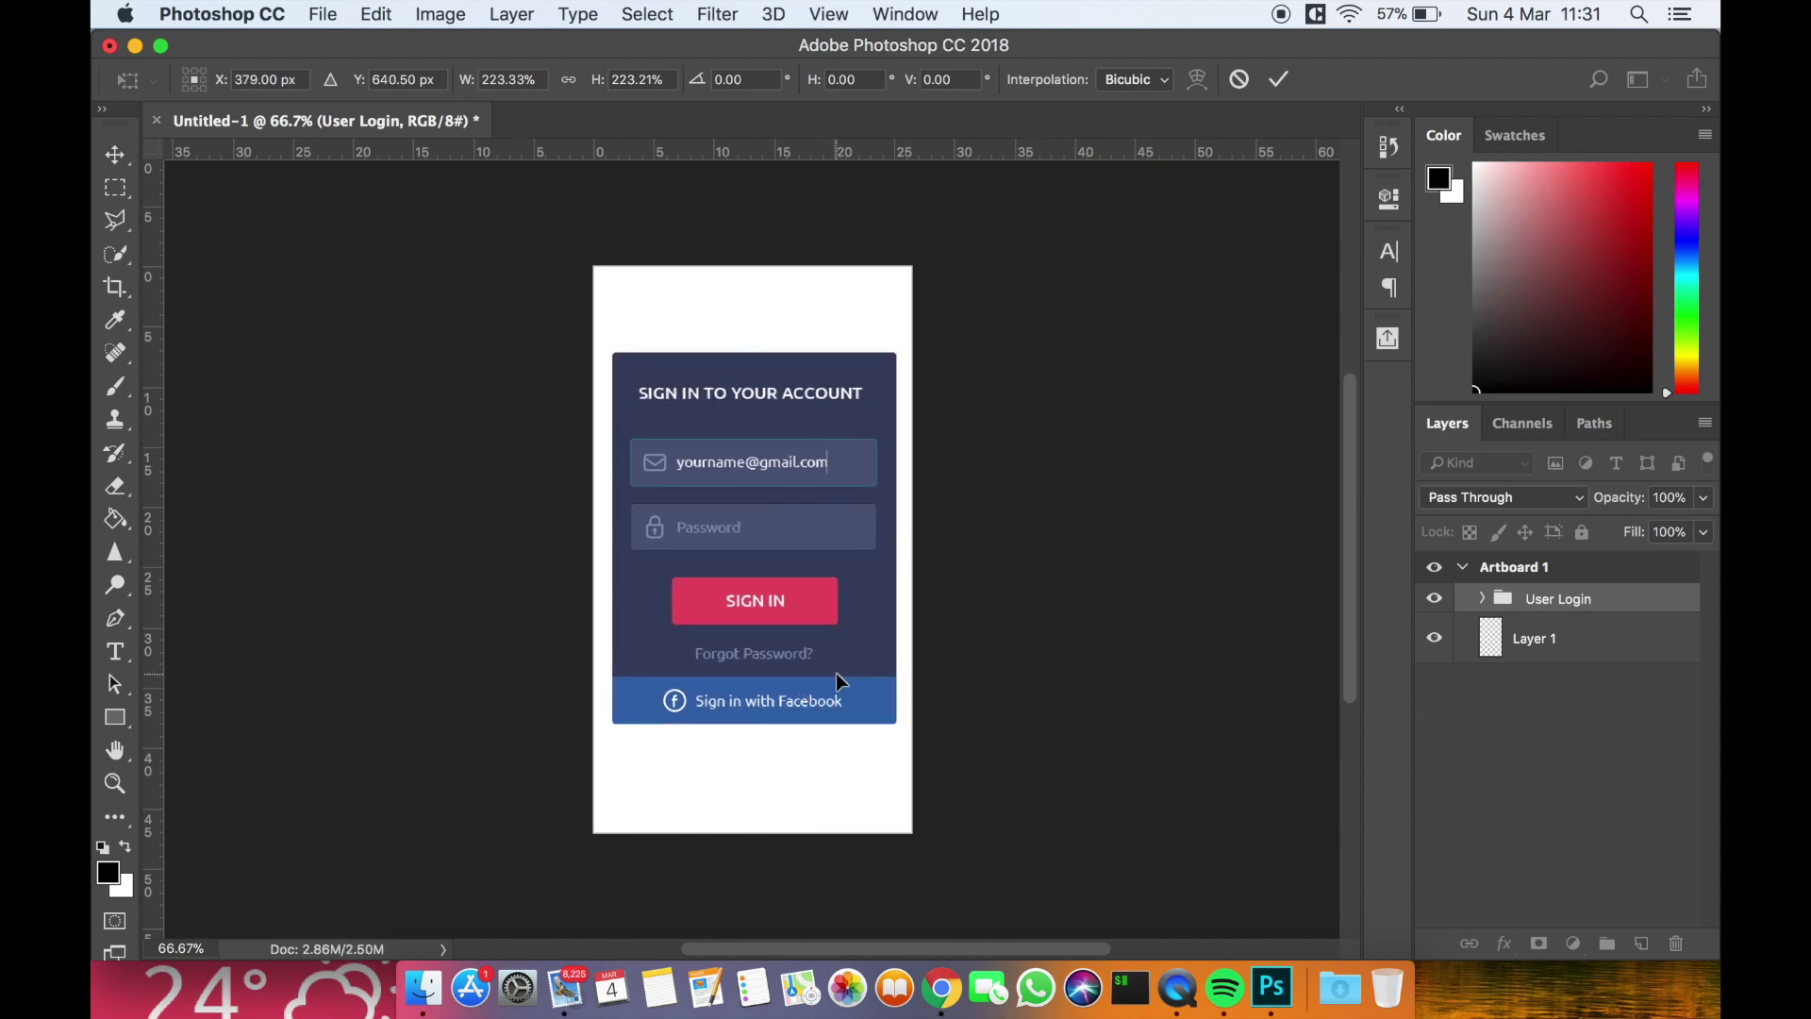
pyautogui.click(900, 14)
pyautogui.click(670, 478)
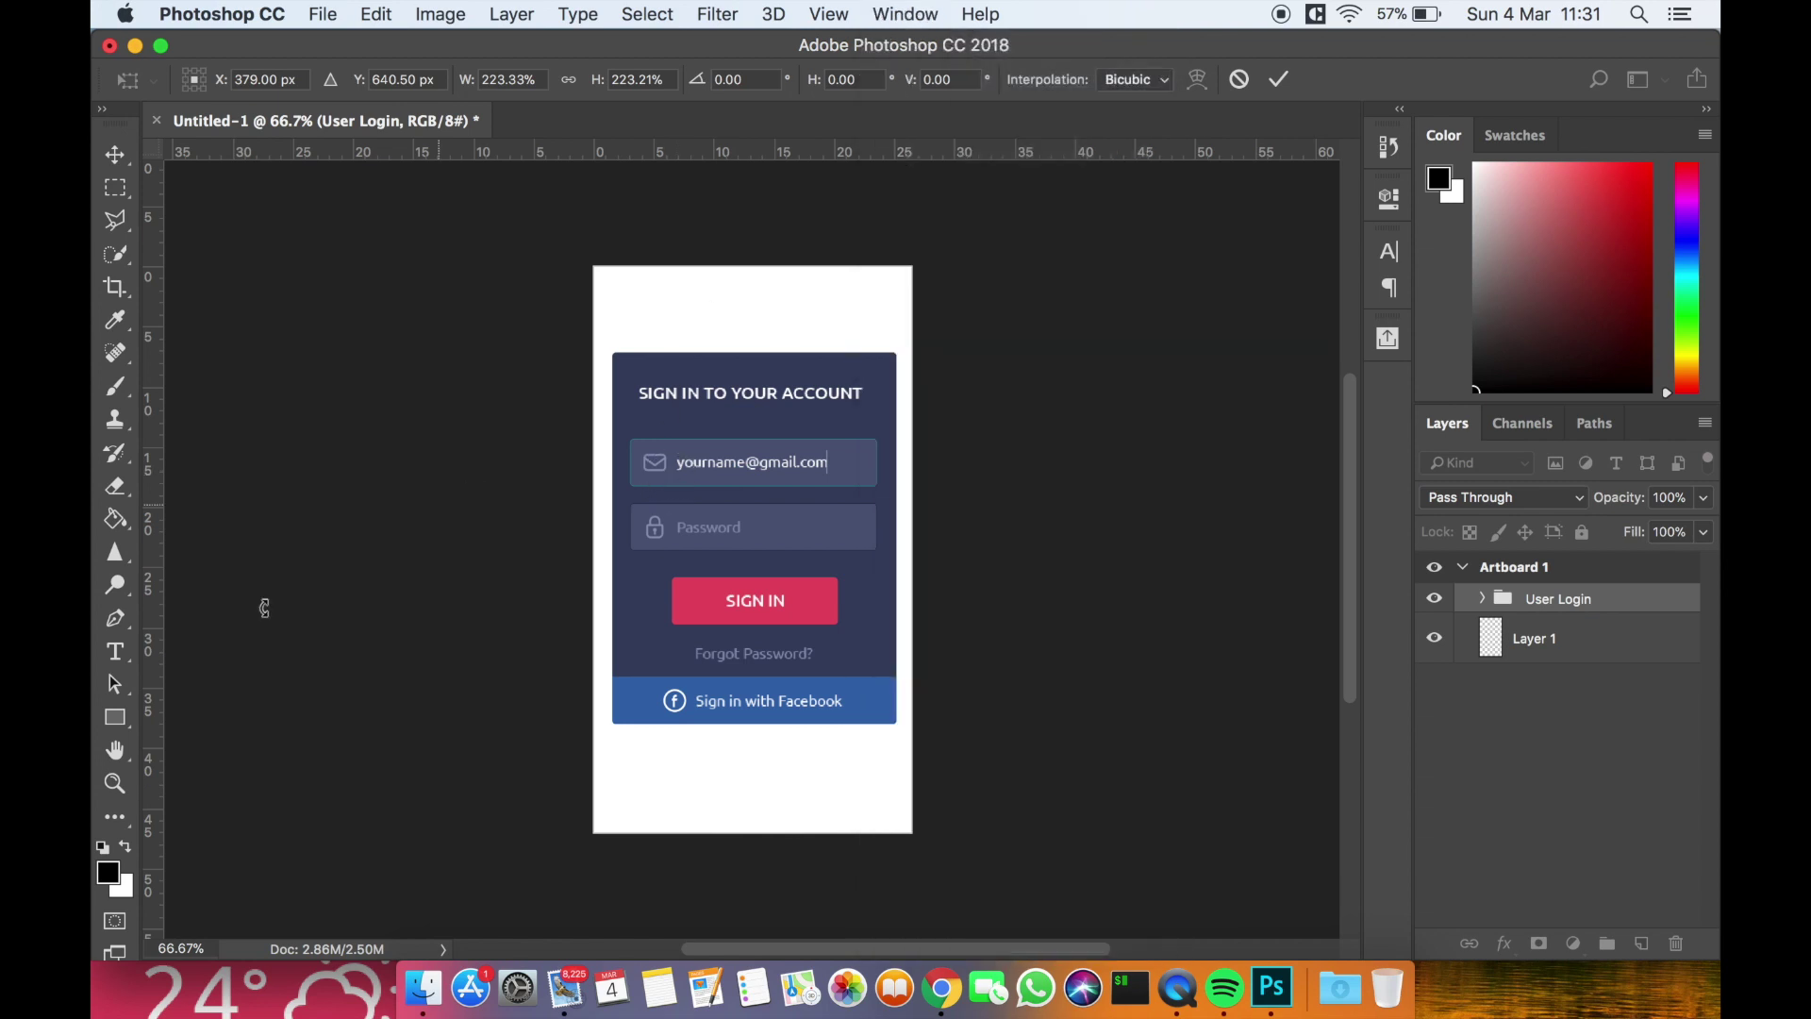
pyautogui.click(109, 790)
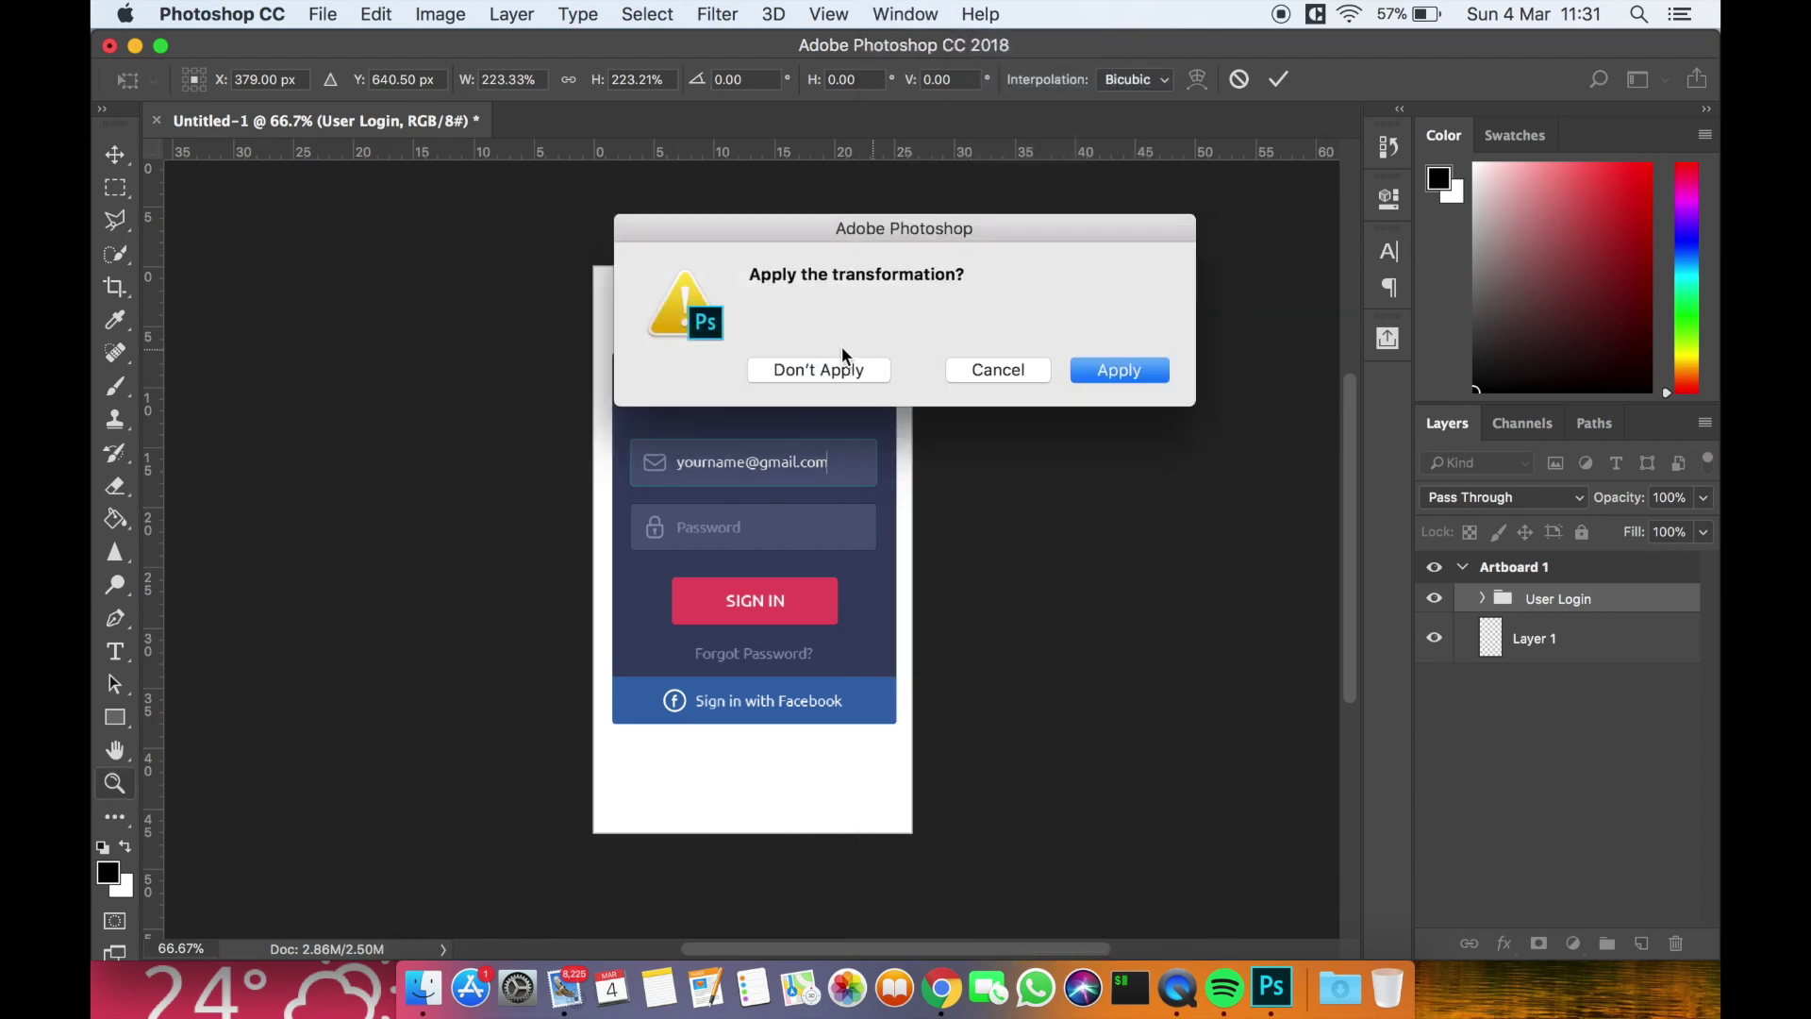
pyautogui.click(837, 374)
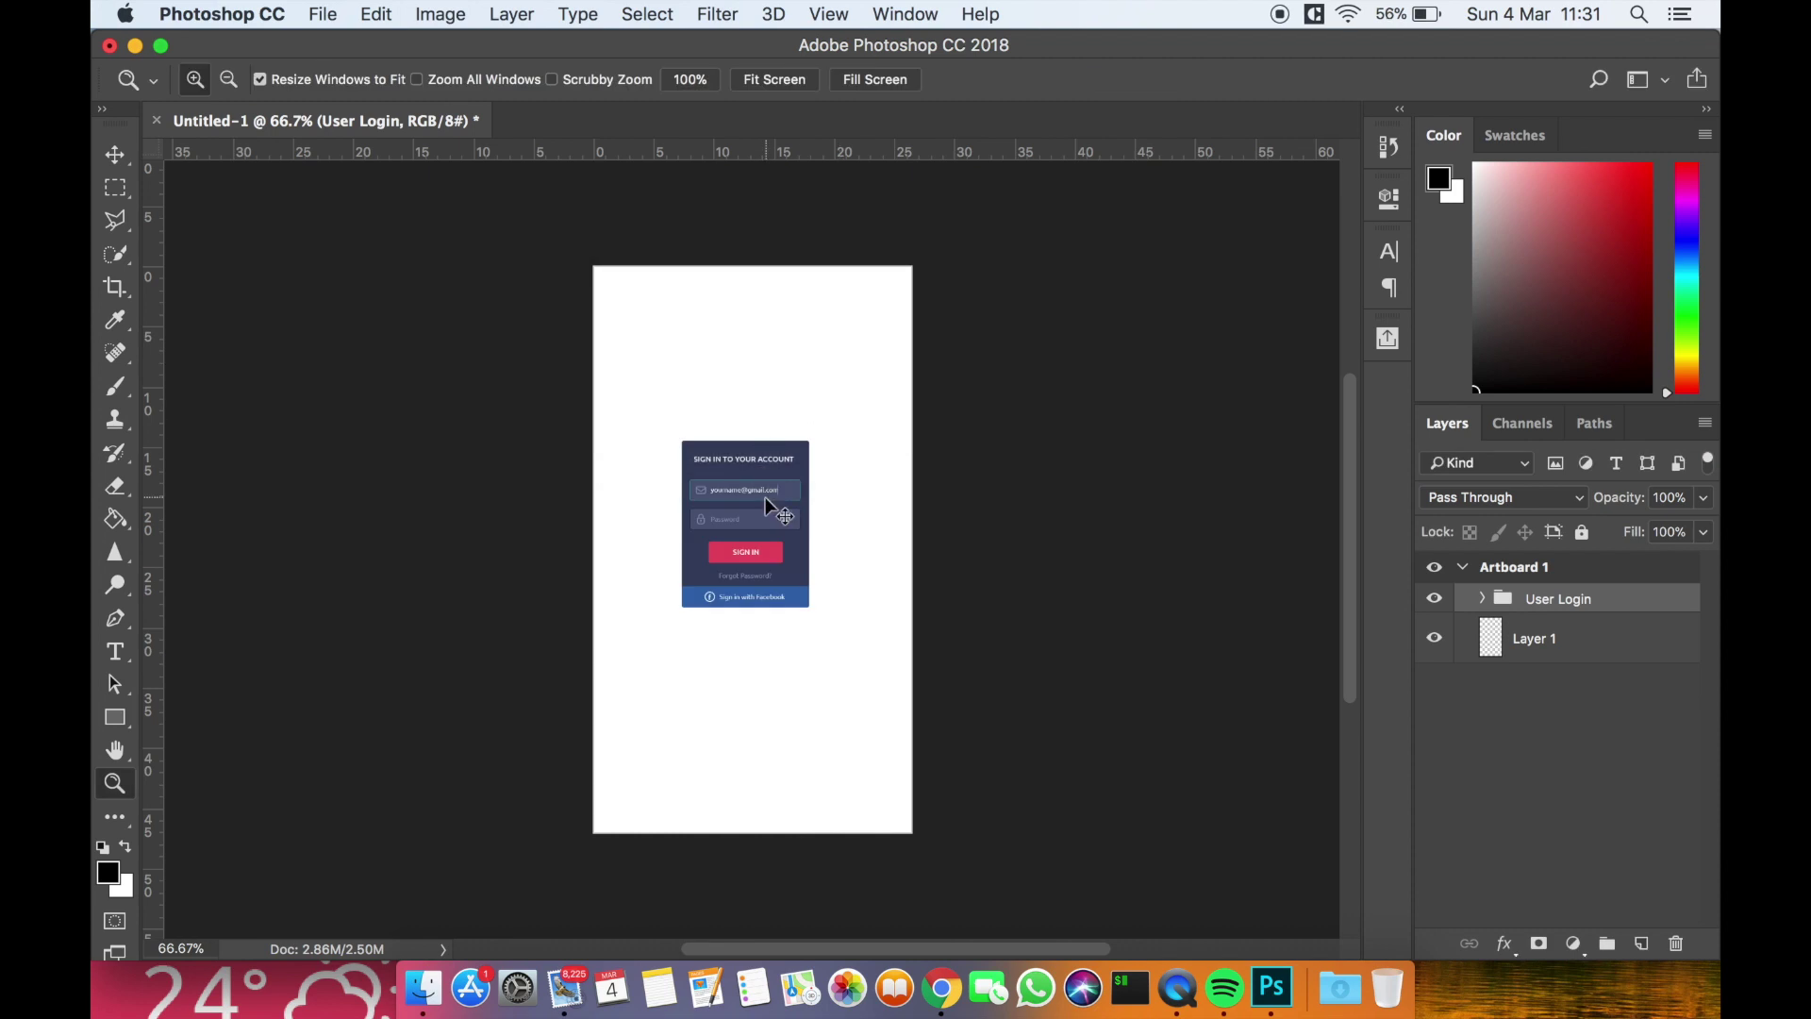
# Scale up the User Login group so it spans most of the artboard's width, accepting the missing fonts, and apply the transformation
pyautogui.press('super+t')
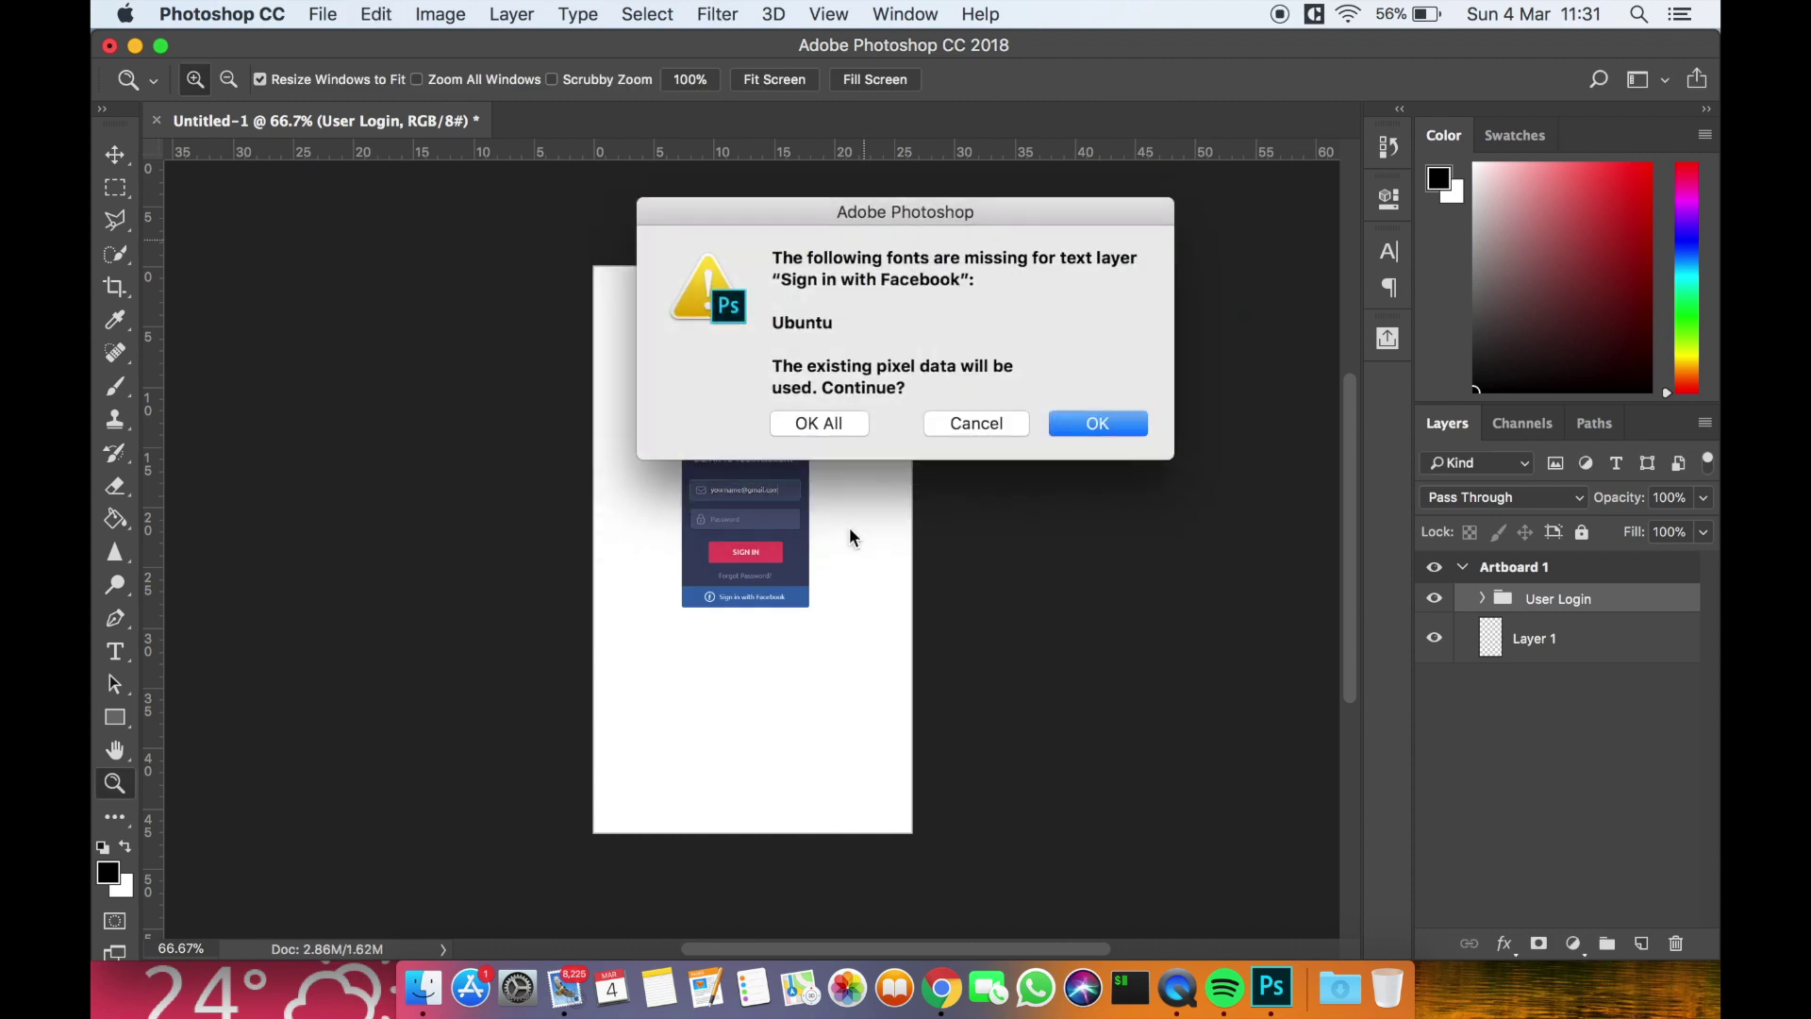
pyautogui.click(819, 423)
pyautogui.moveTo(809, 605); pyautogui.dragTo(828, 683)
pyautogui.click(1279, 80)
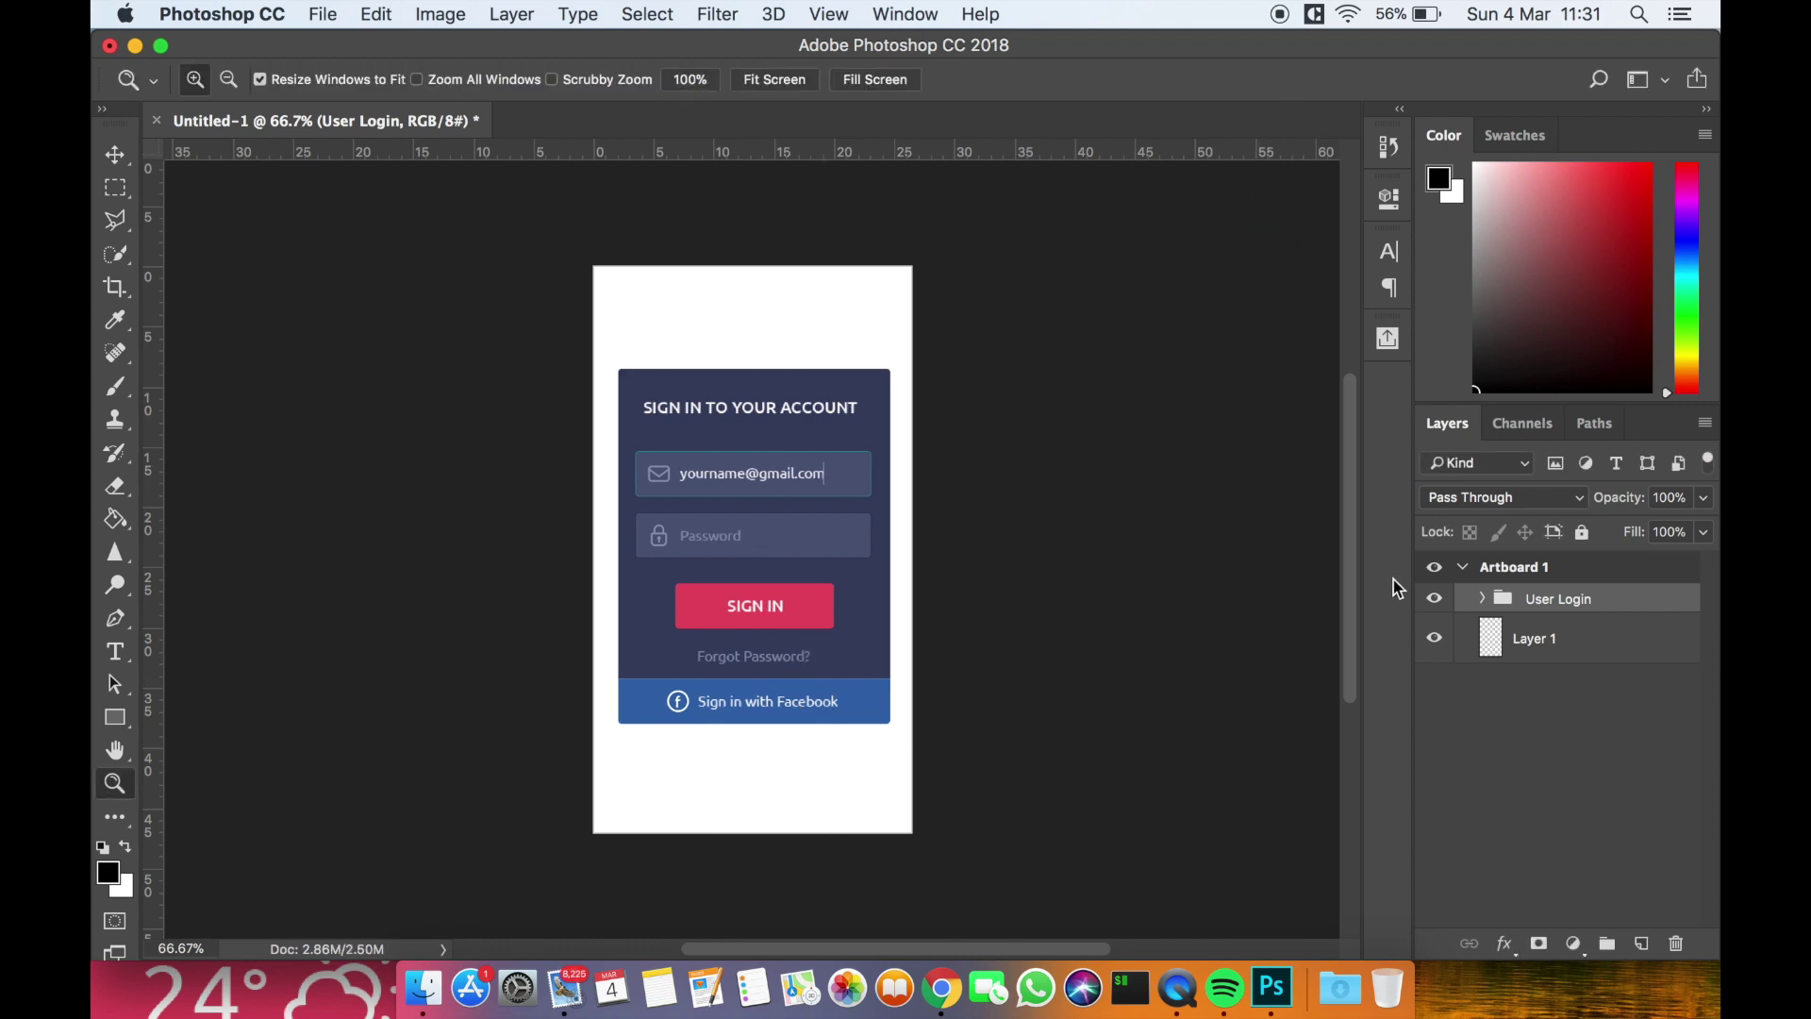
# Fill Layer 1 with the dark blue sampled from the login card's background, using the Paint Bucket tool
pyautogui.click(1592, 641)
pyautogui.click(115, 518)
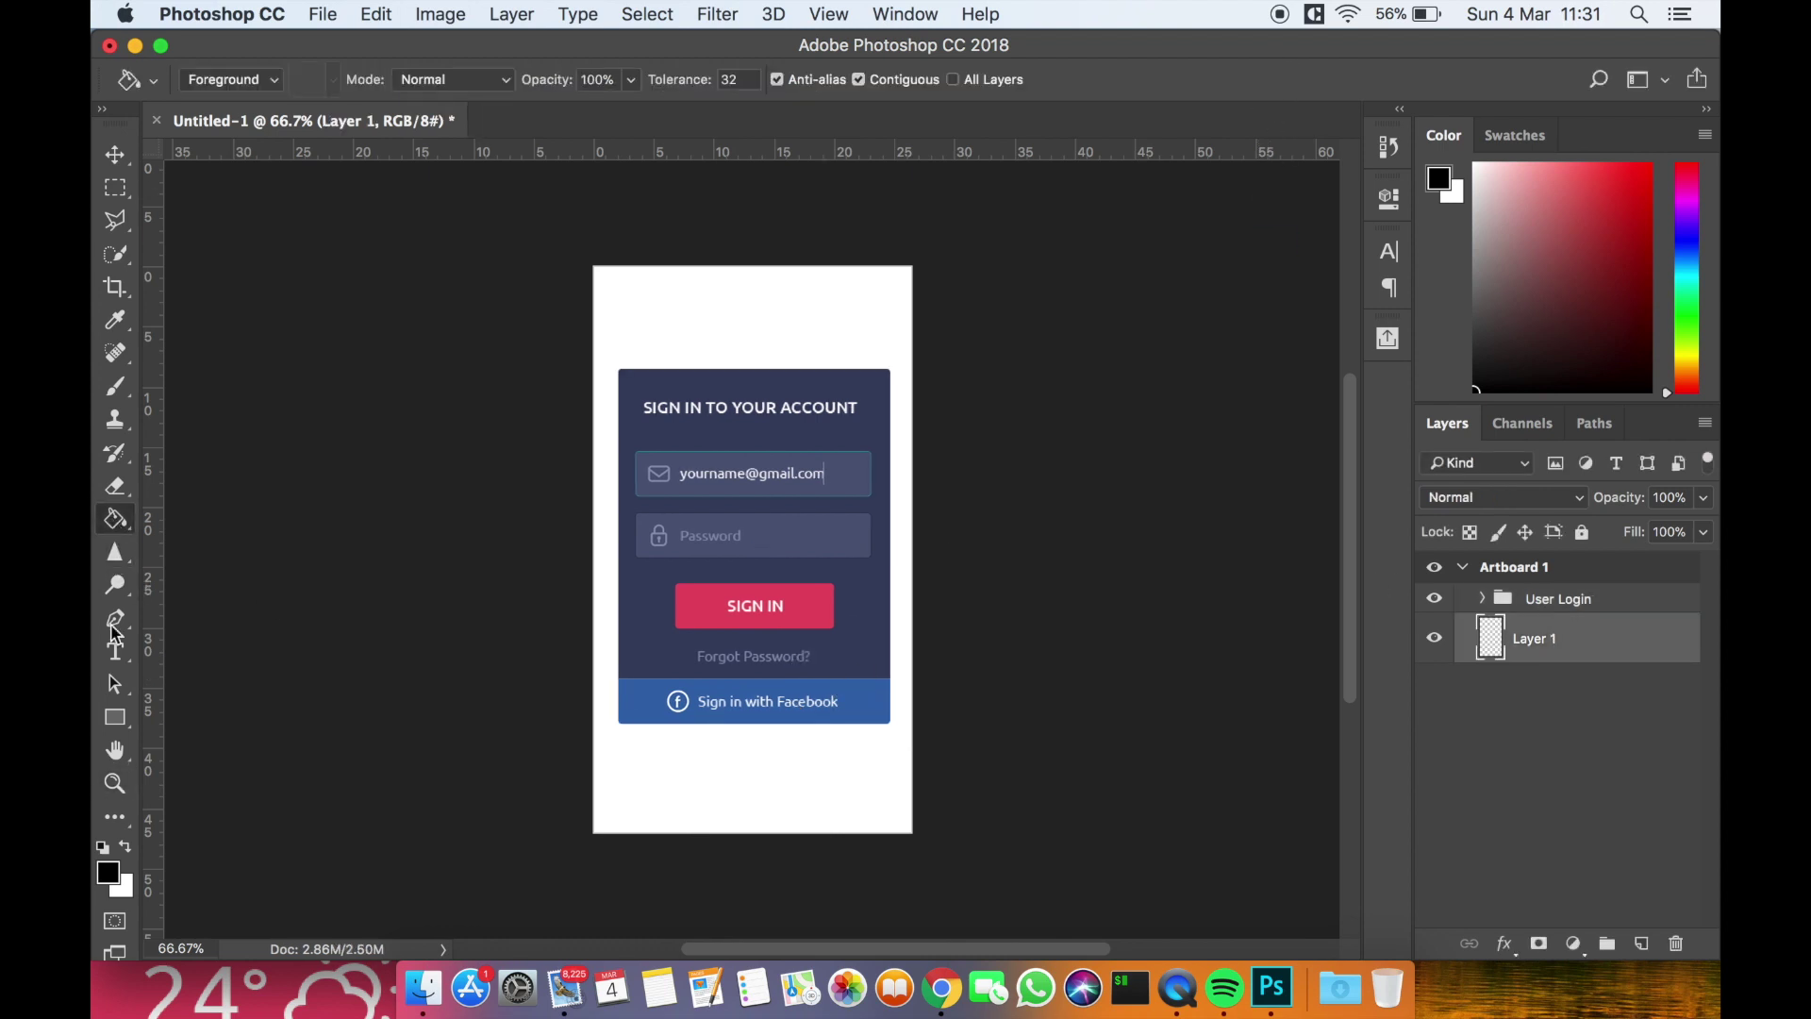
pyautogui.click(109, 869)
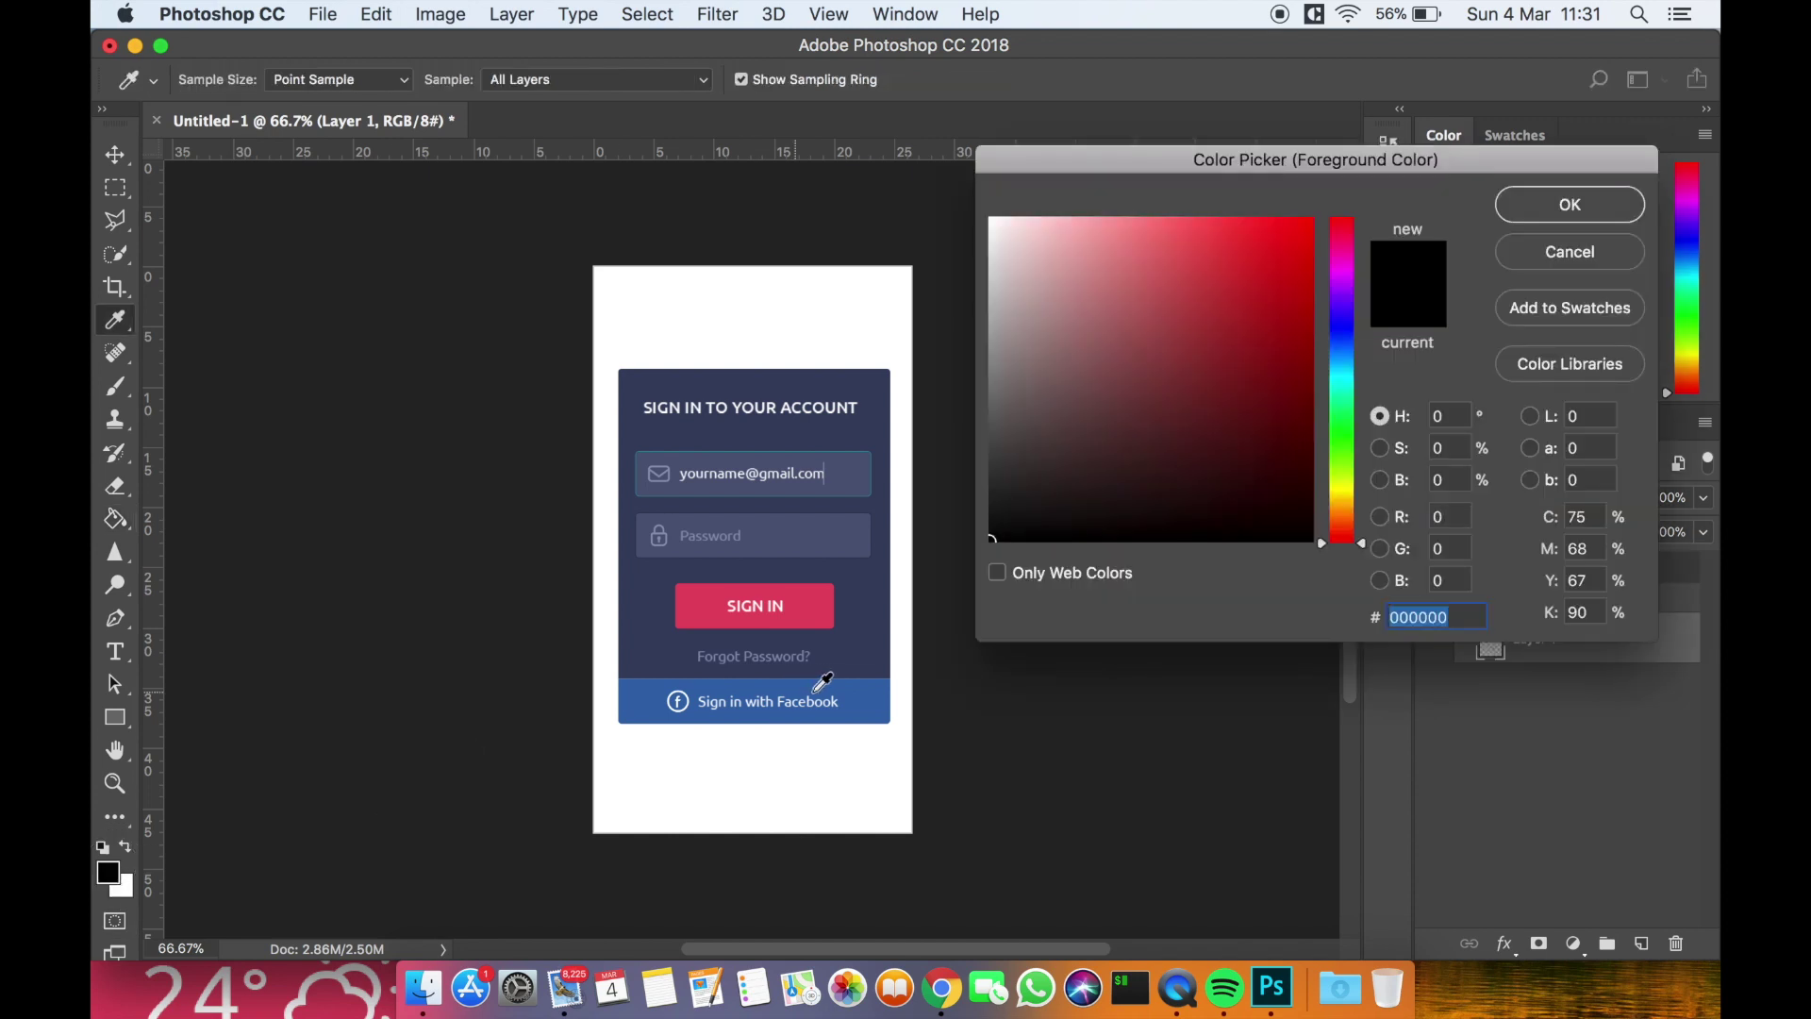
pyautogui.click(861, 626)
pyautogui.click(1597, 201)
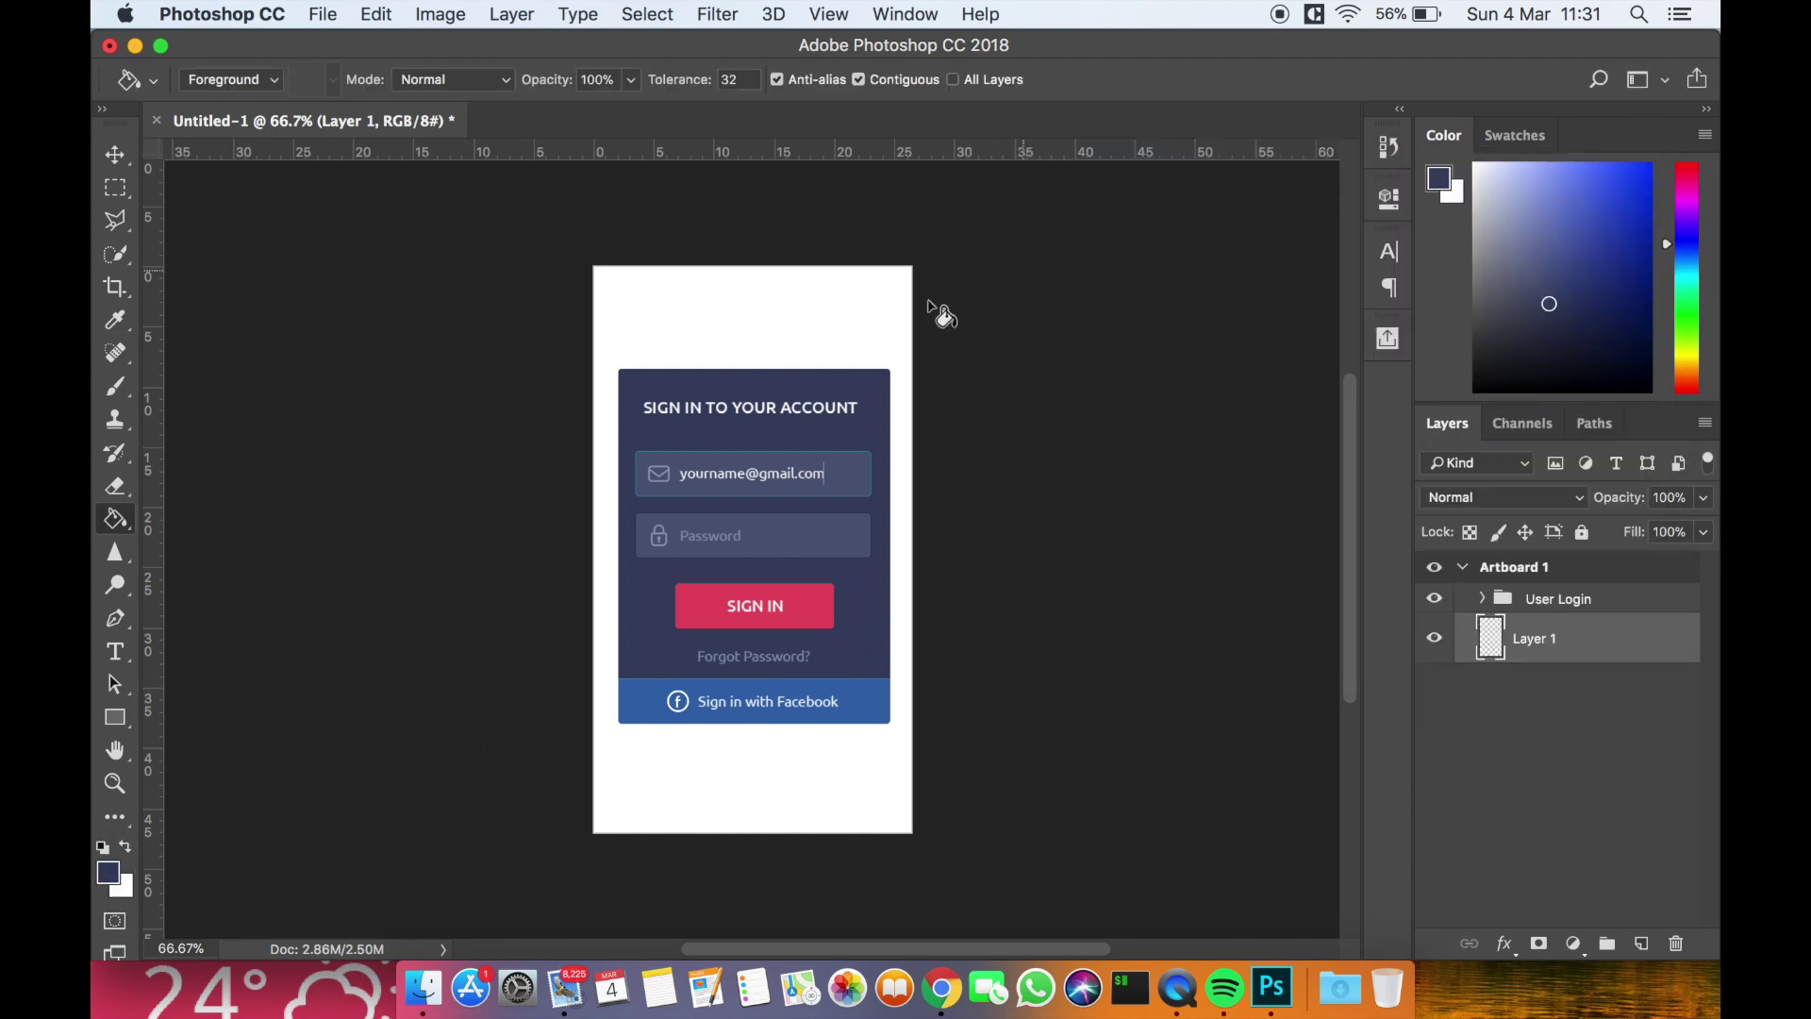
pyautogui.click(800, 316)
pyautogui.click(117, 155)
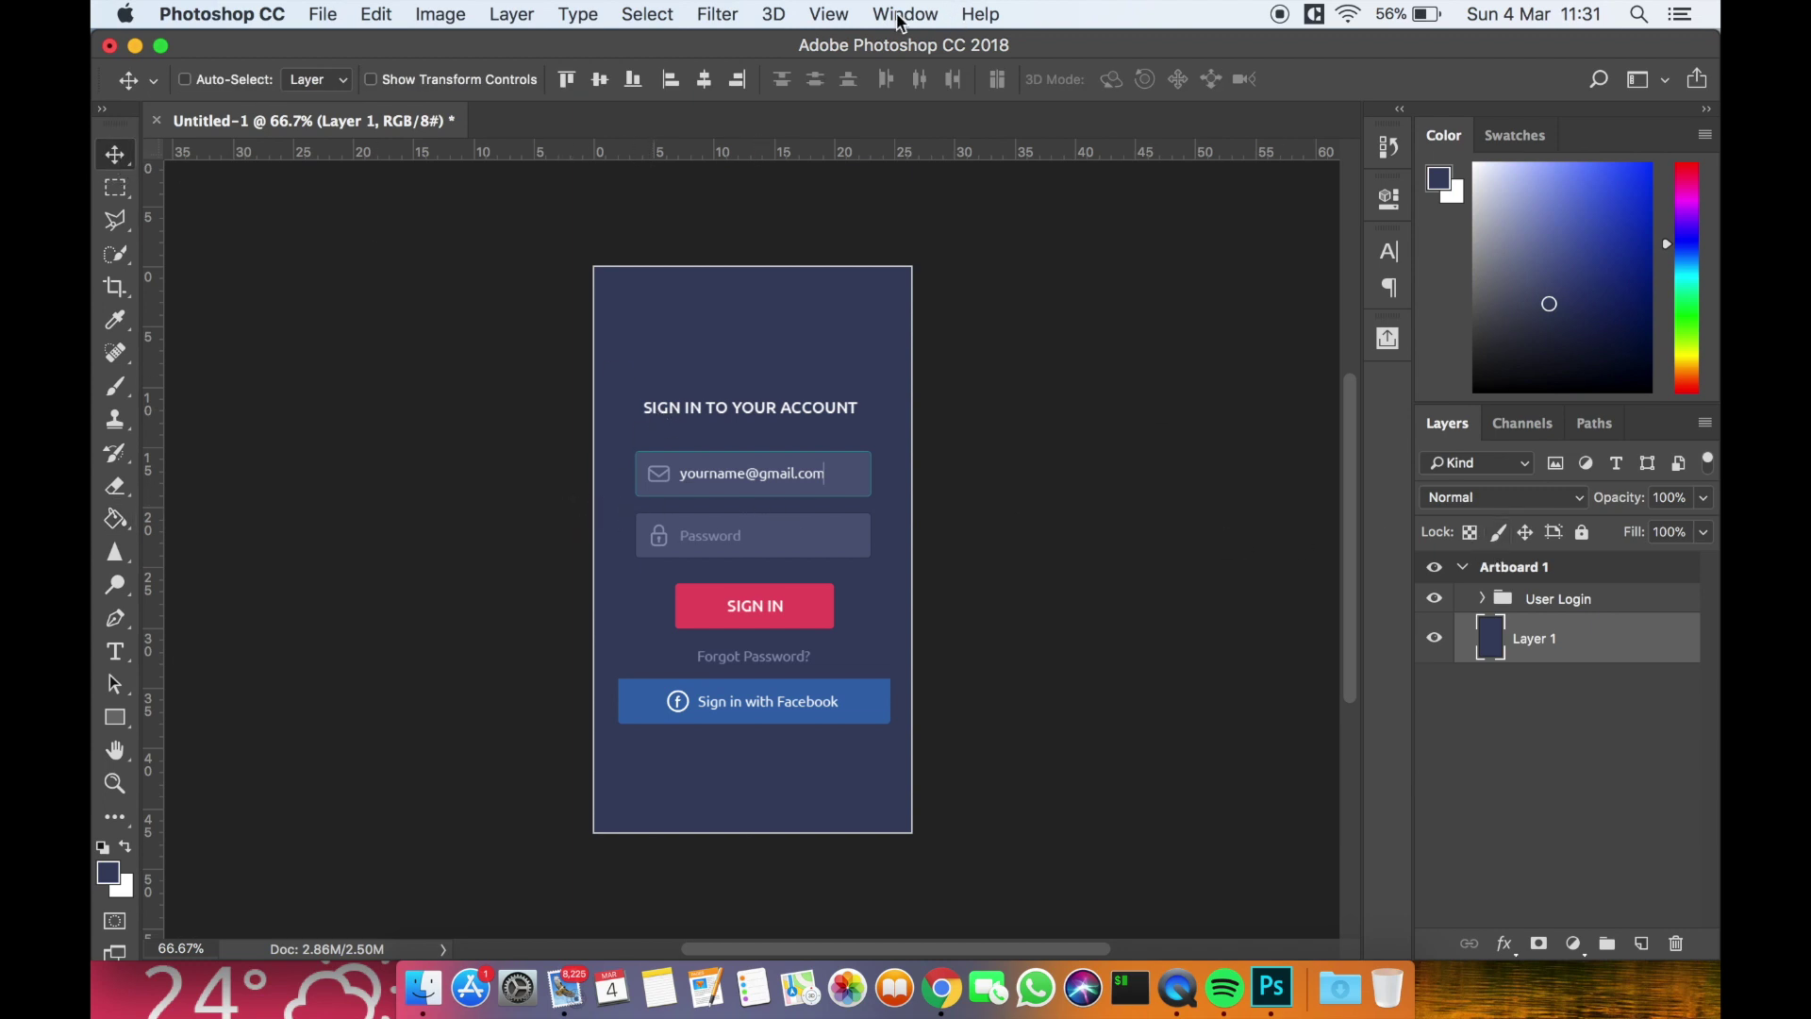
# Begin a new guide layout for the selected artboards and set the number of rows to 3
pyautogui.click(829, 14)
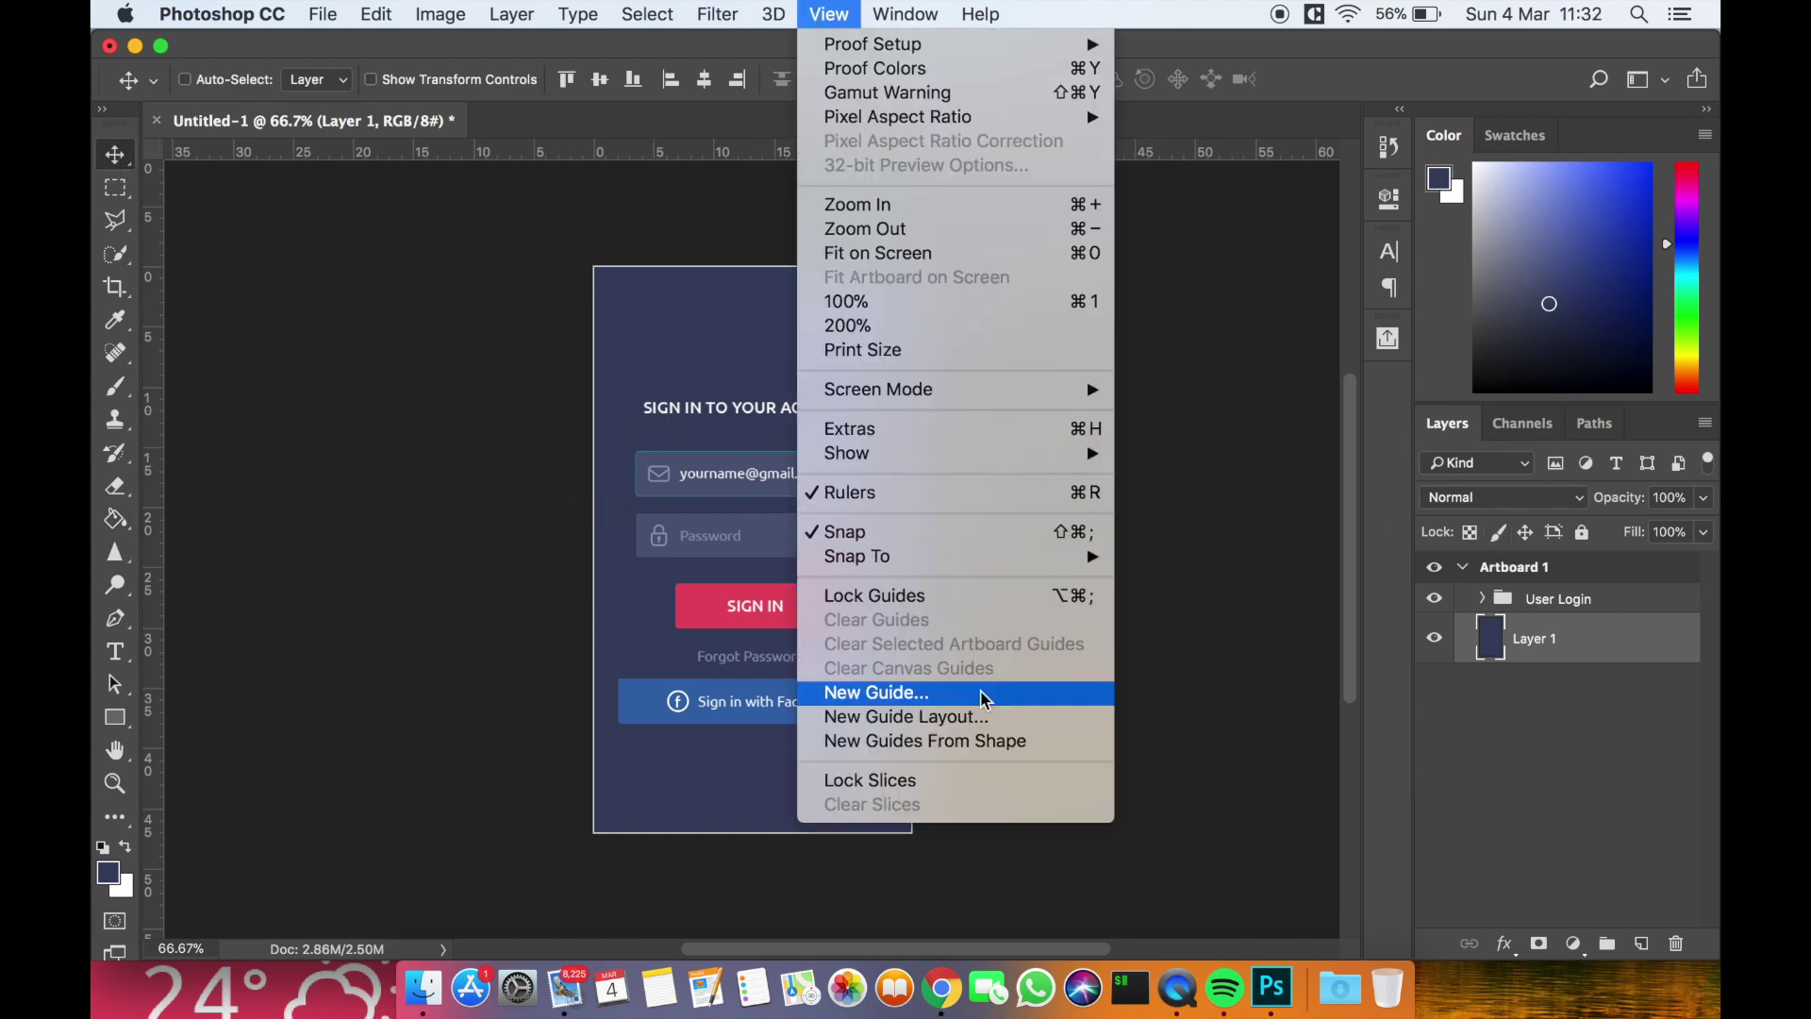
pyautogui.click(979, 720)
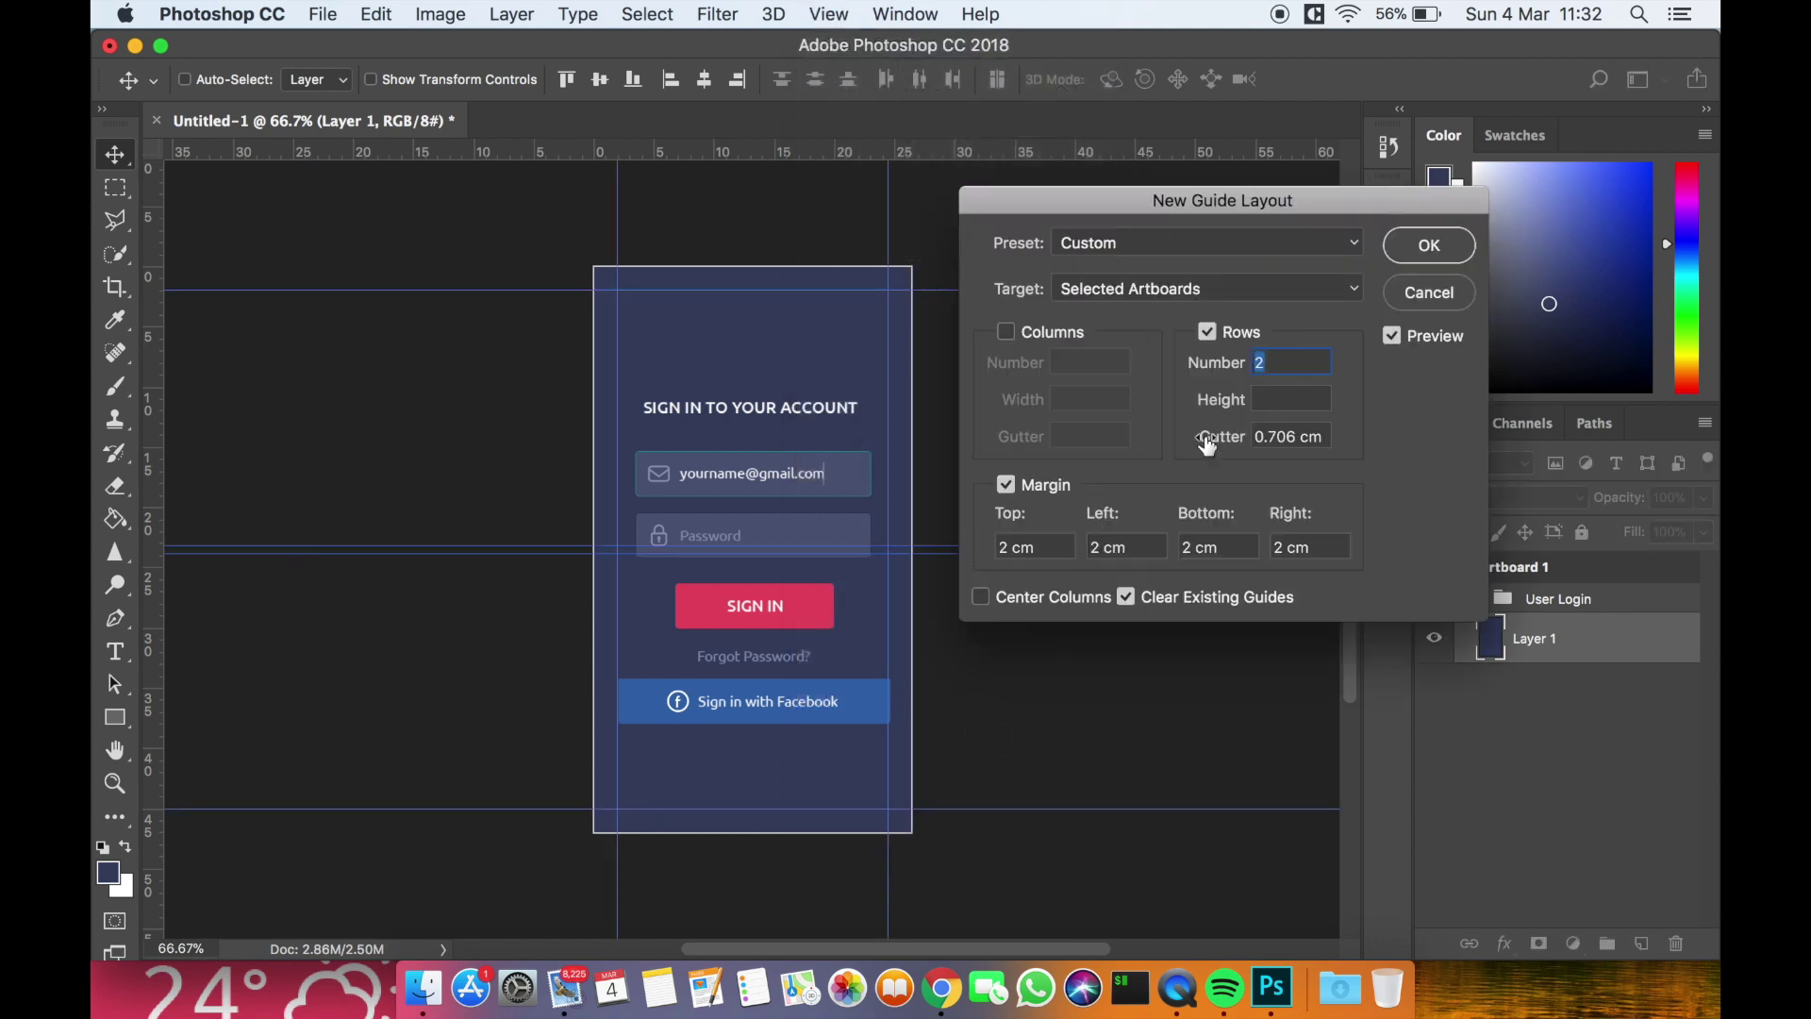
pyautogui.write('3')
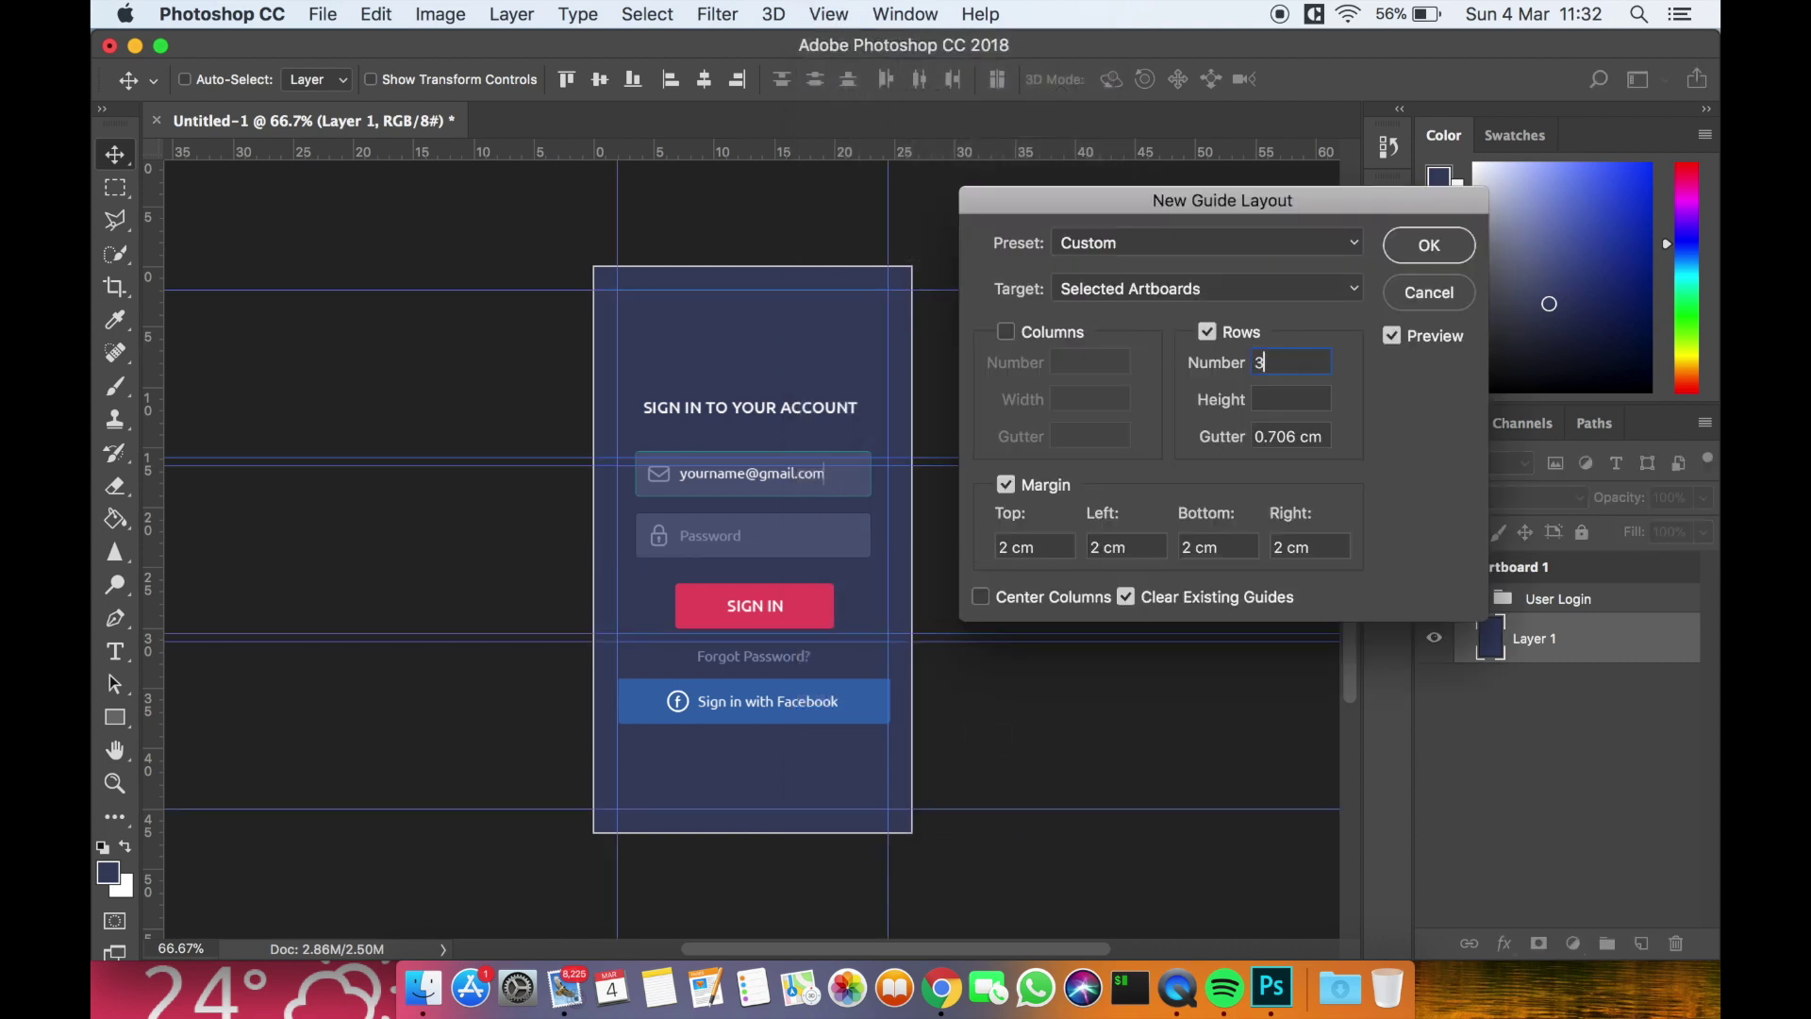
pyautogui.press('BackSpace')
pyautogui.write('4')
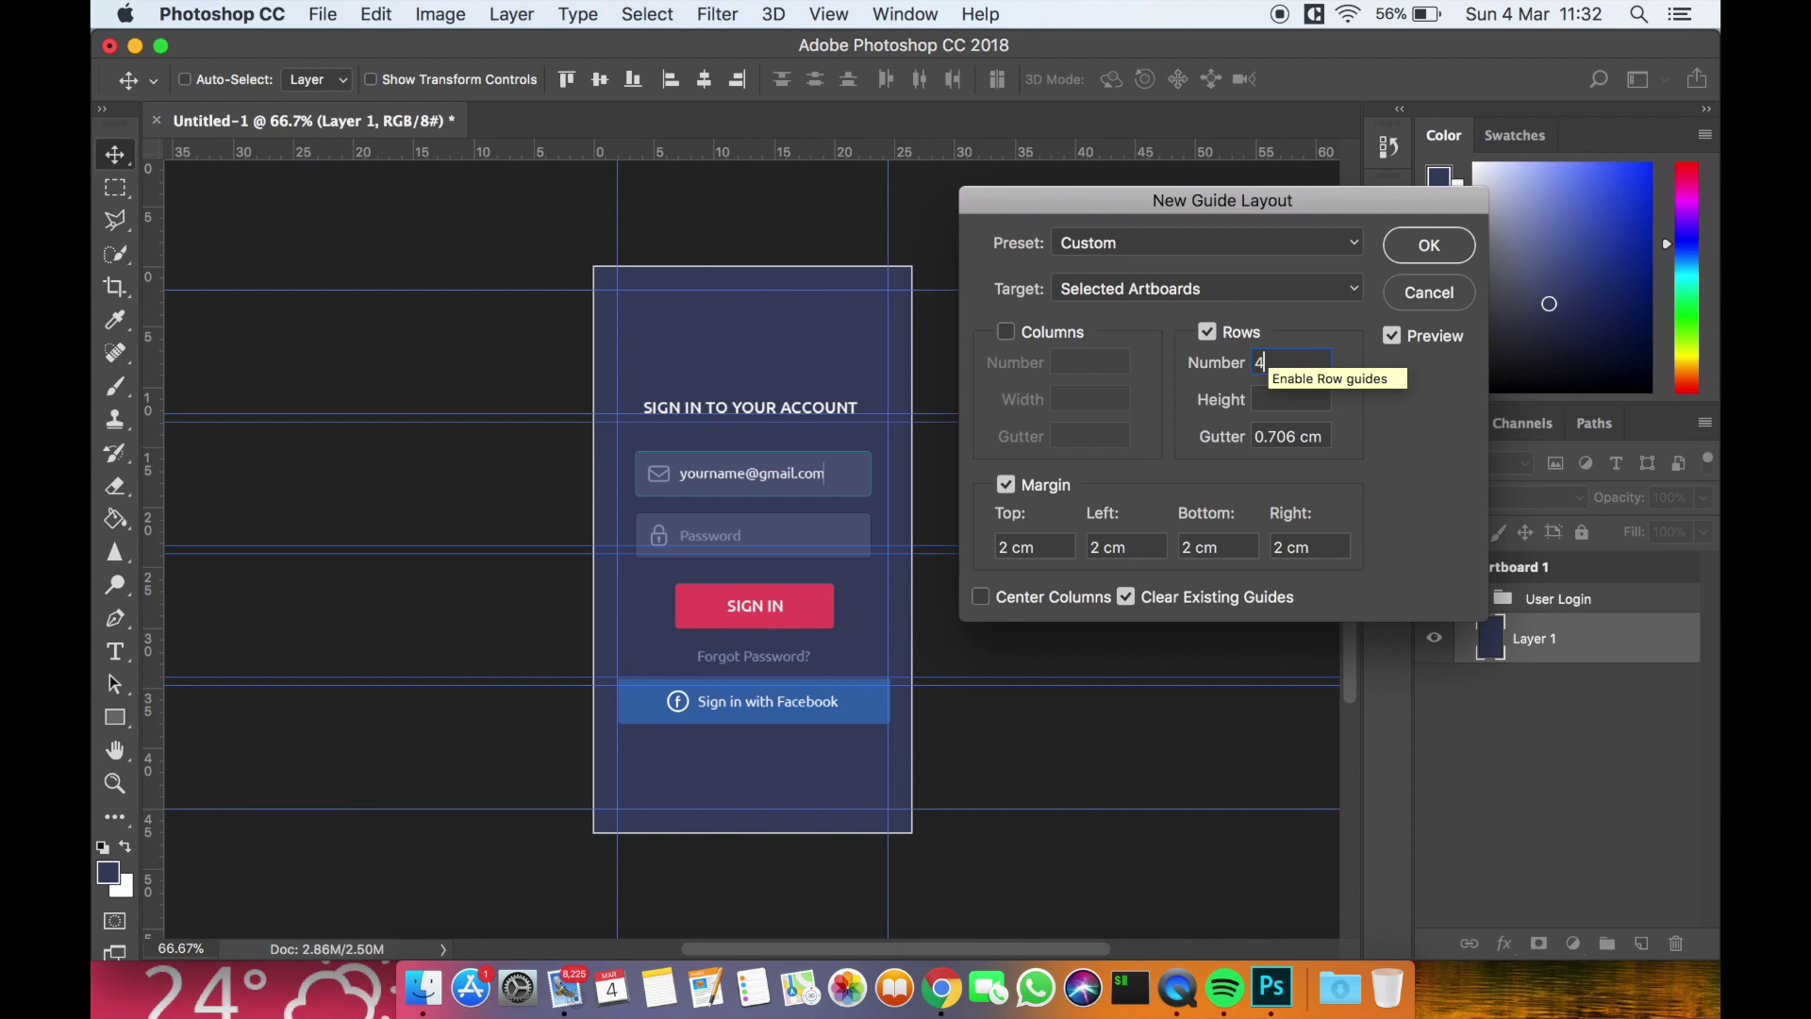
pyautogui.press('BackSpace')
pyautogui.write('3')
# Enable columns in the guide layout, set their number to 5, and apply the layout
pyautogui.click(1026, 335)
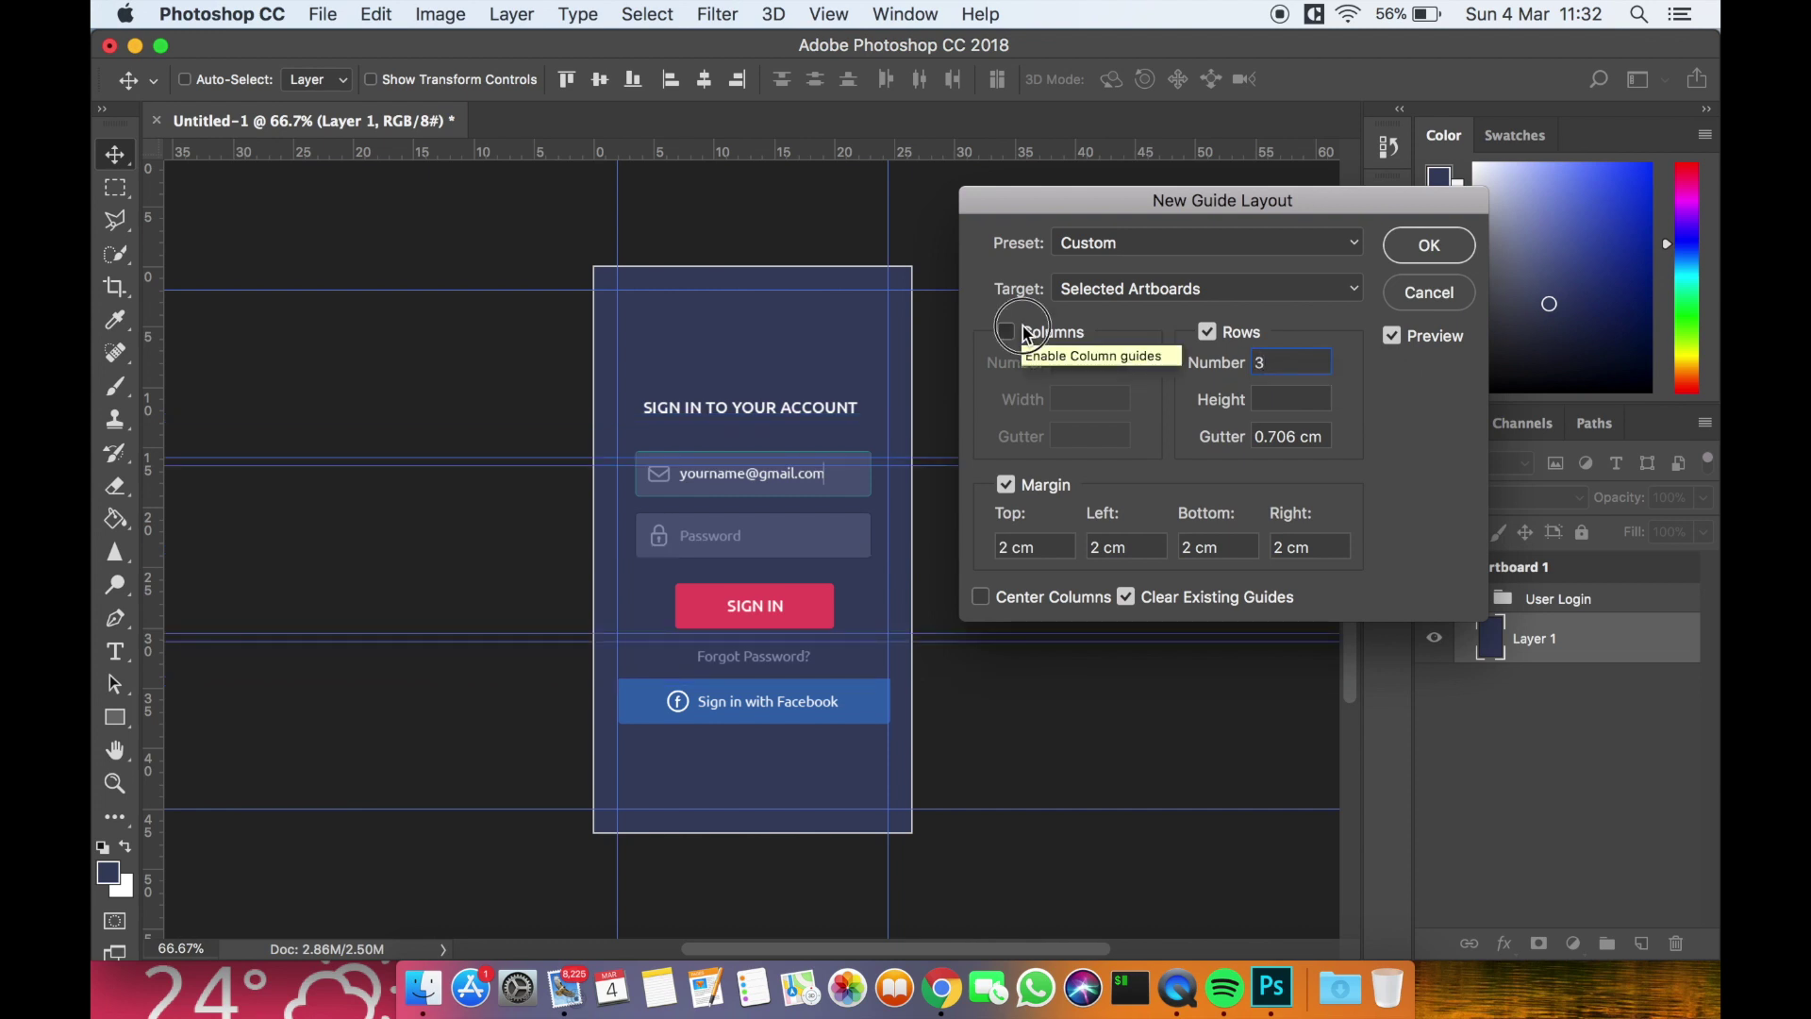
pyautogui.click(1113, 363)
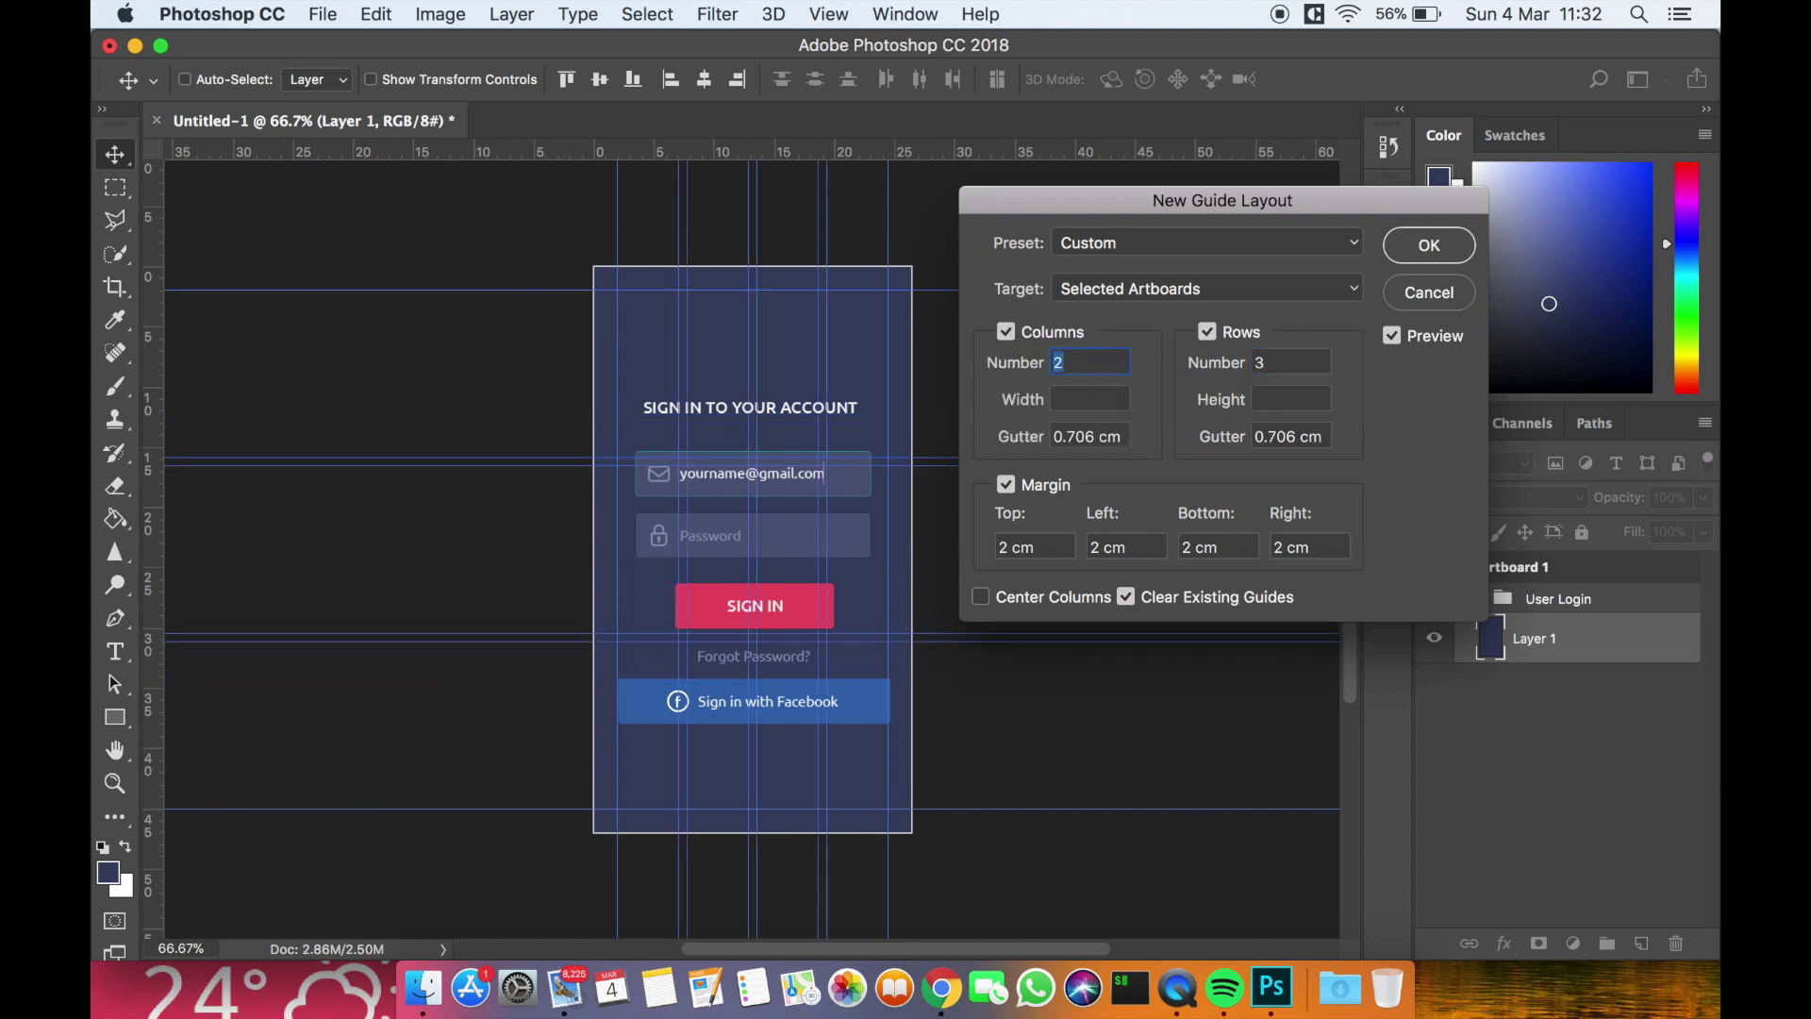
pyautogui.write('4')
pyautogui.press('BackSpace')
pyautogui.write('5')
pyautogui.press('BackSpace')
pyautogui.write('6')
pyautogui.press('BackSpace')
pyautogui.write('6')
pyautogui.press('BackSpace')
pyautogui.write('4')
pyautogui.press('BackSpace')
pyautogui.write('5')
pyautogui.press('BackSpace')
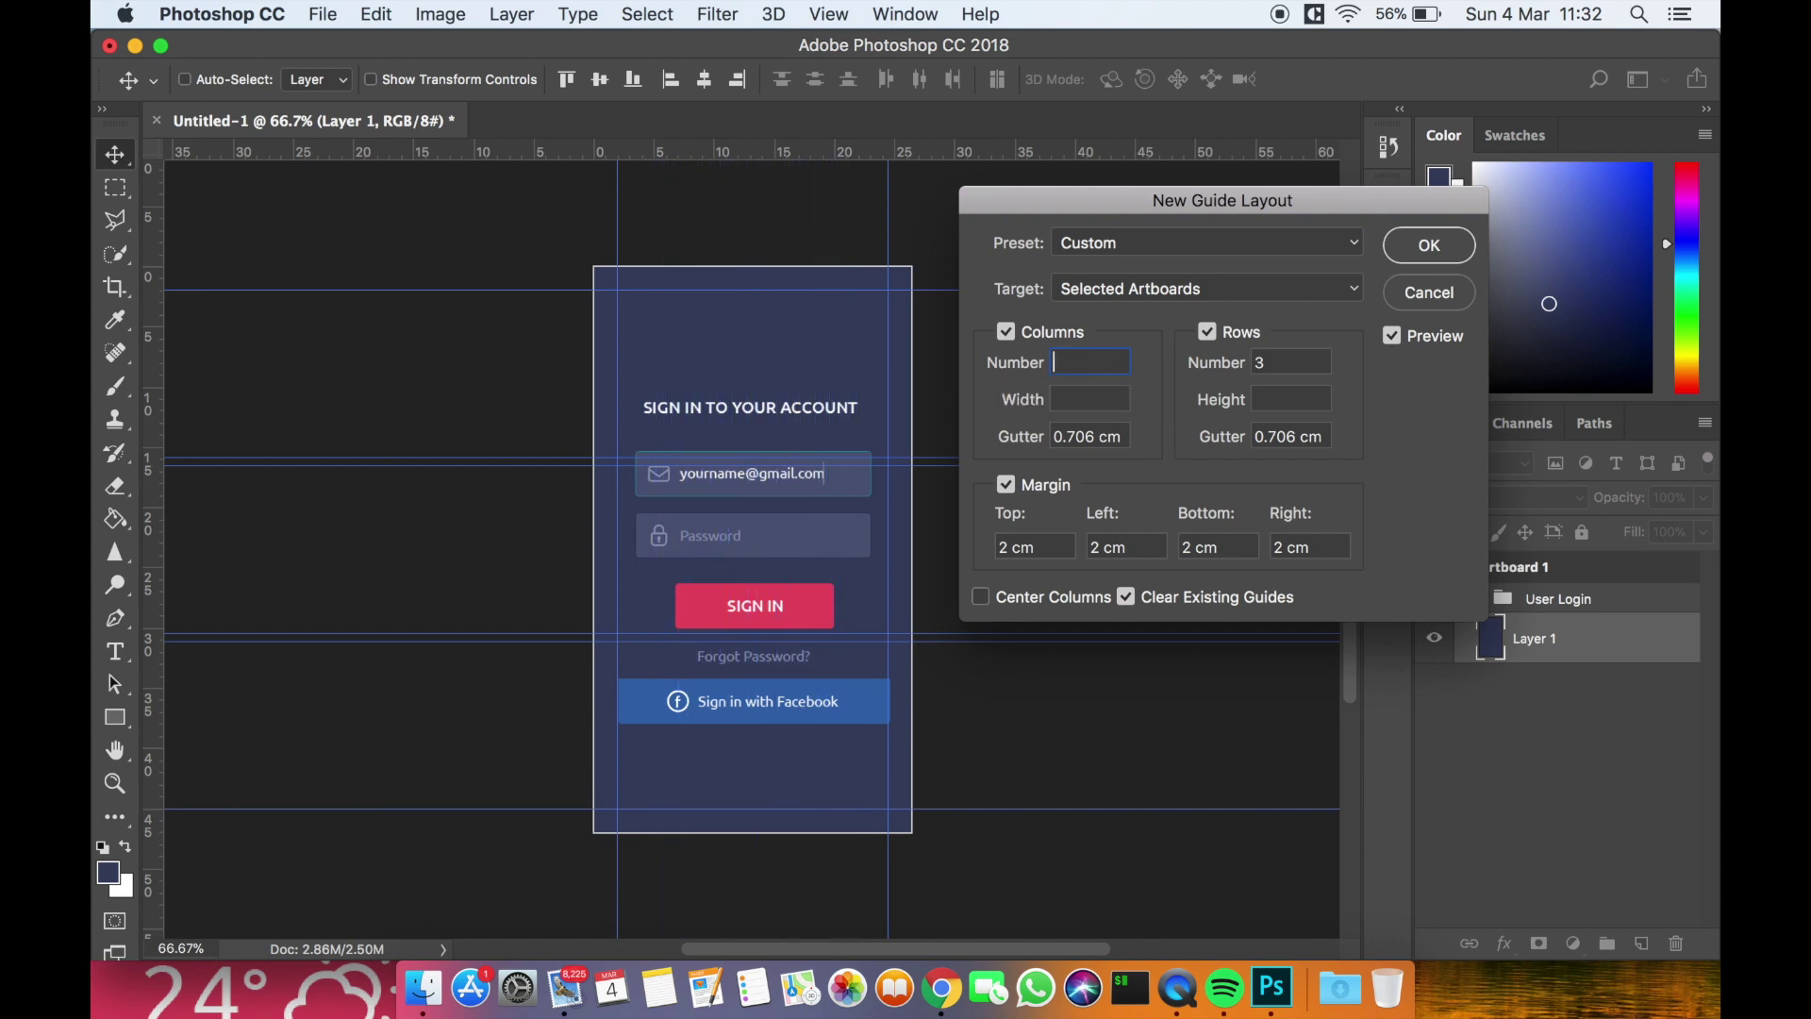
pyautogui.write('5')
pyautogui.click(1424, 242)
# Nudge the User Login group slightly to the left to line it up with the margin guides
pyautogui.click(1591, 615)
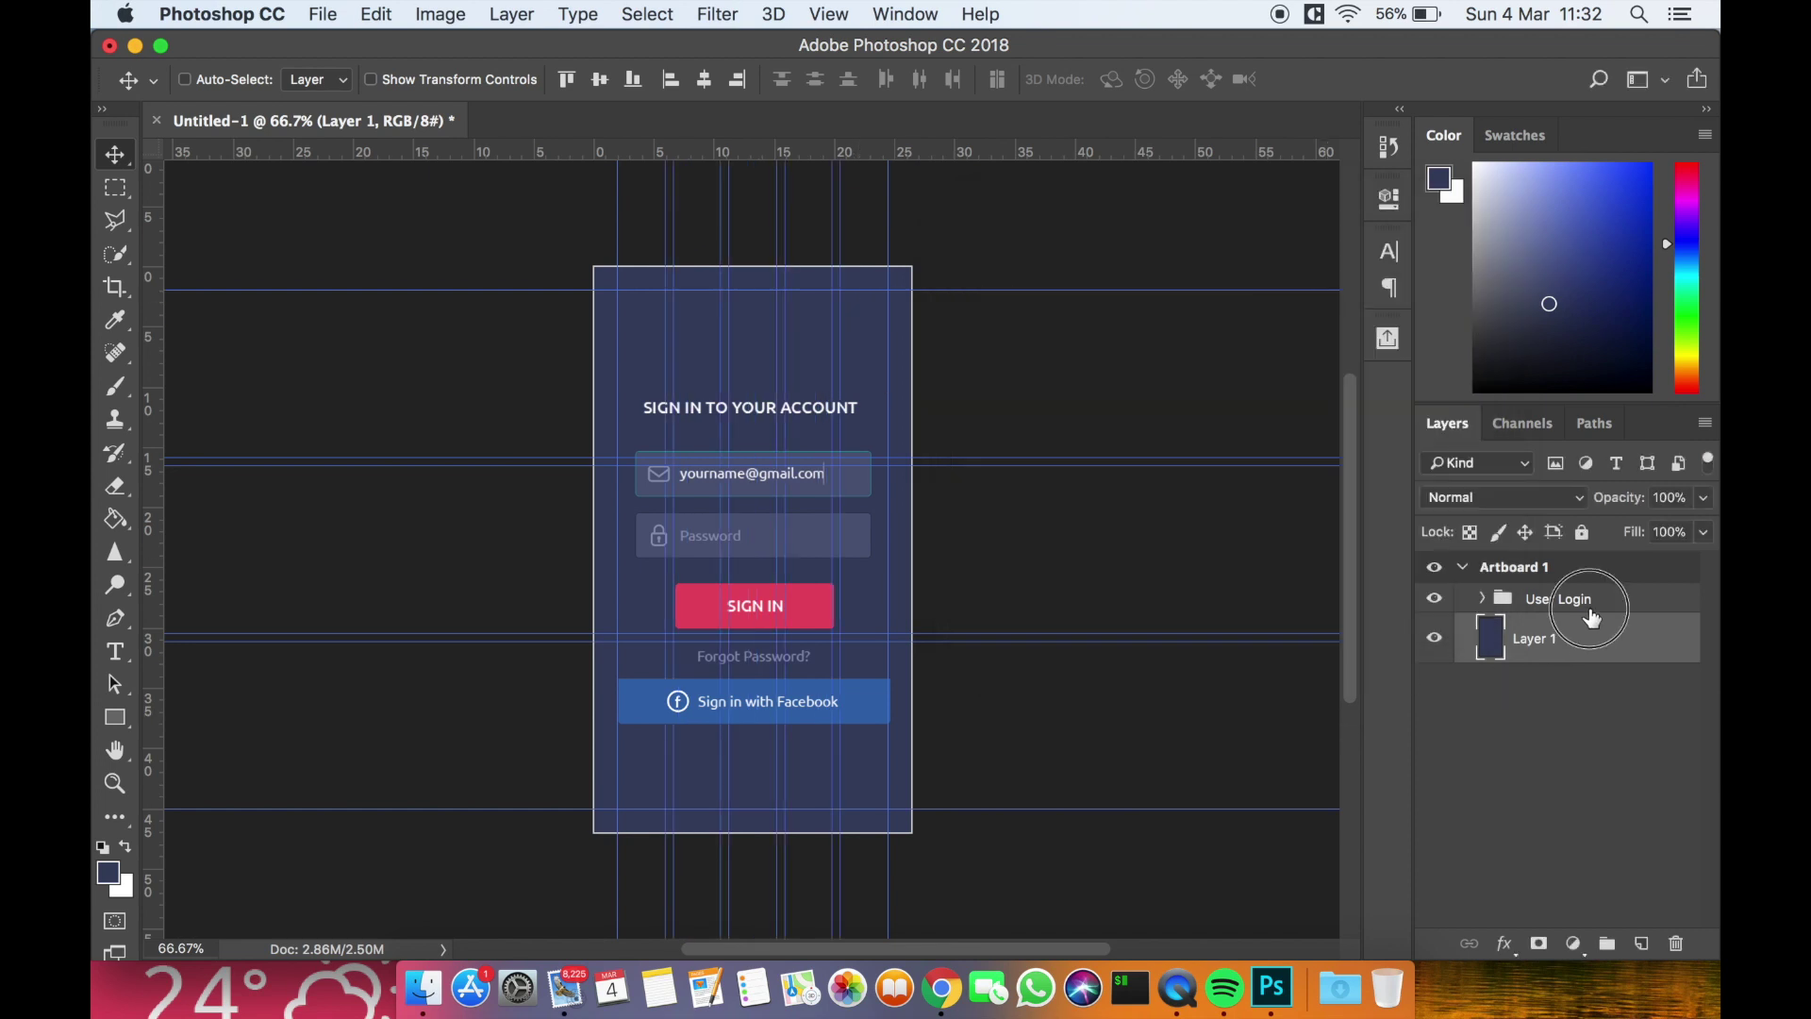
pyautogui.press('Left')
pyautogui.press('Left')
pyautogui.press('Left')
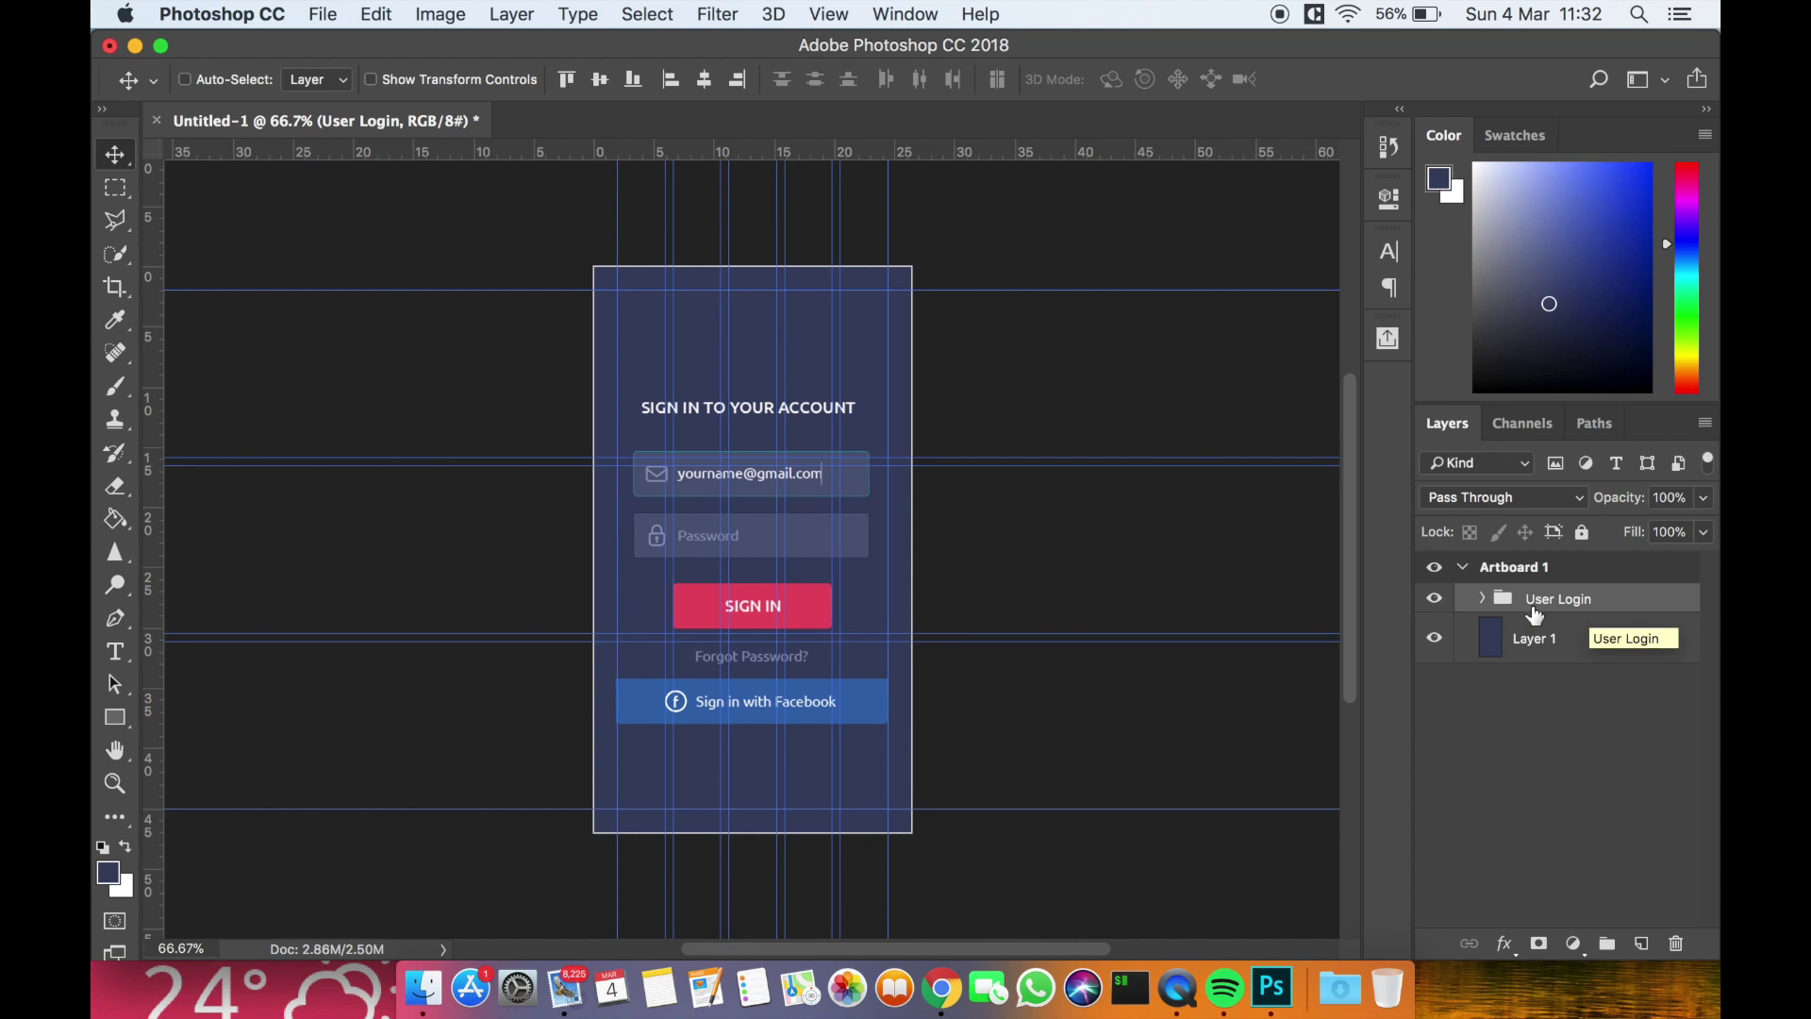
# Duplicate Artboard 1 within the Untitled-1 document, keeping the suggested name
pyautogui.click(1462, 566)
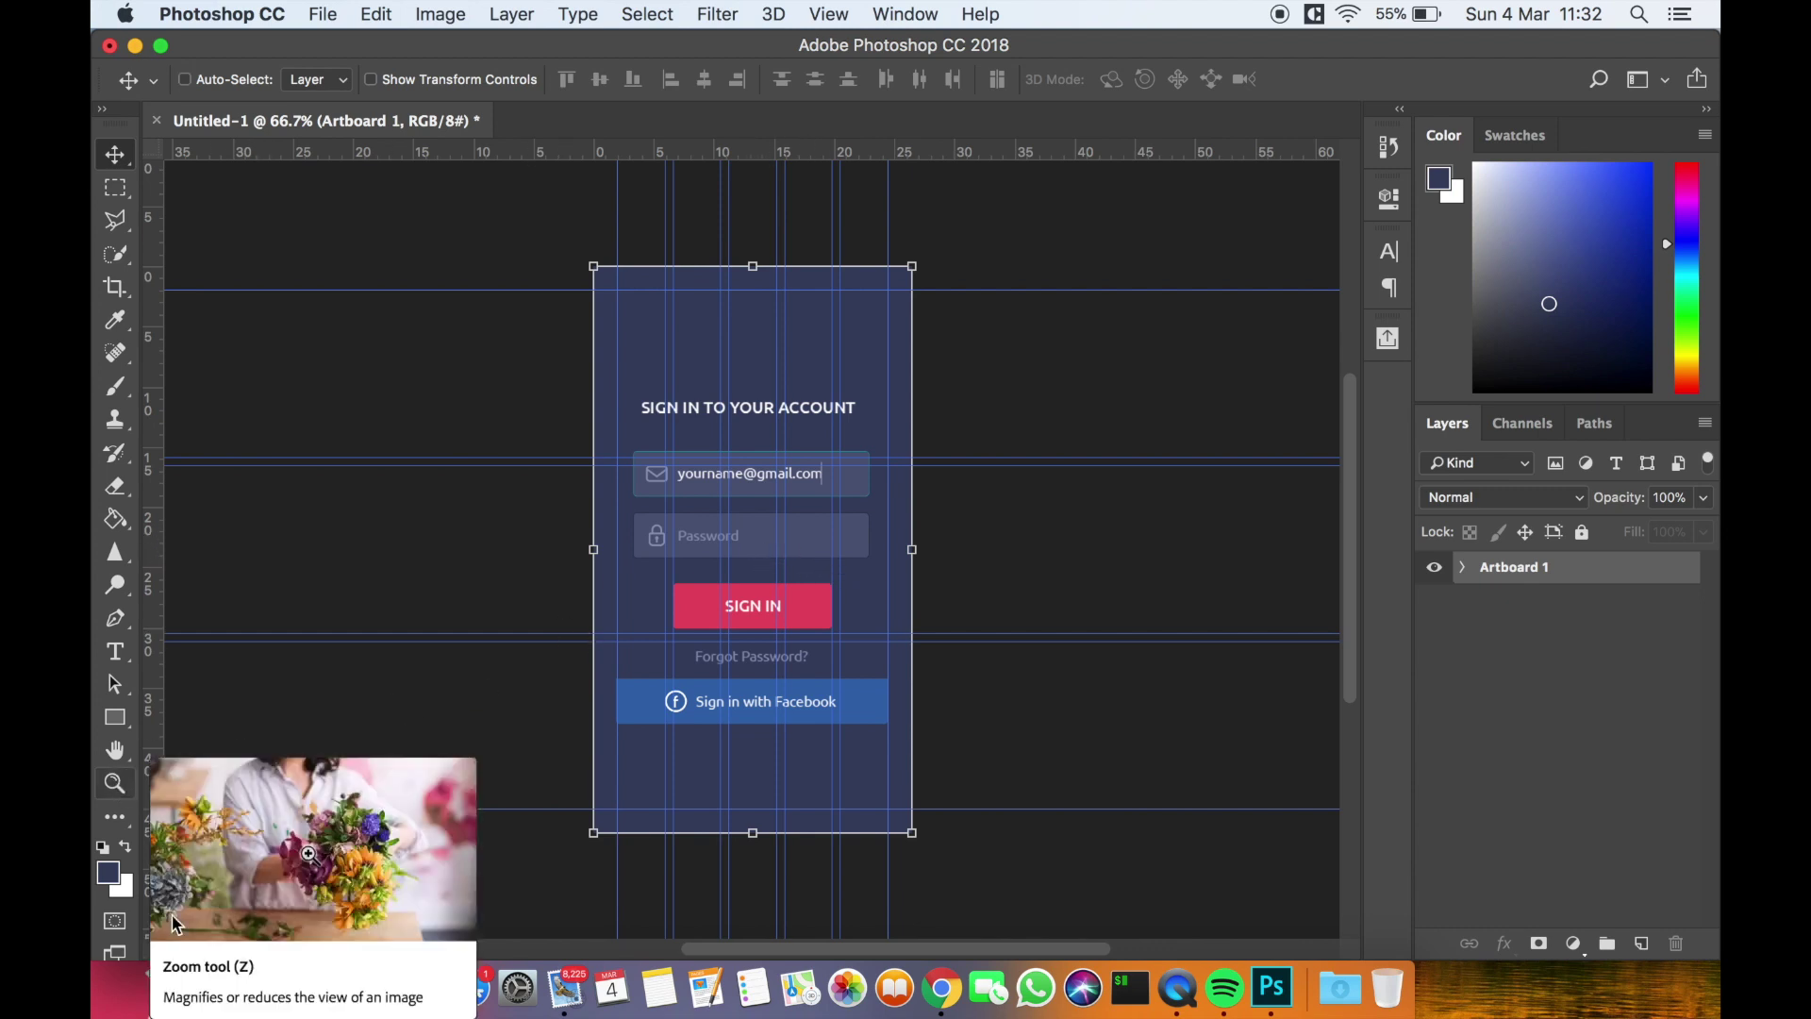
pyautogui.click(1545, 573)
pyautogui.rightClick(1548, 577)
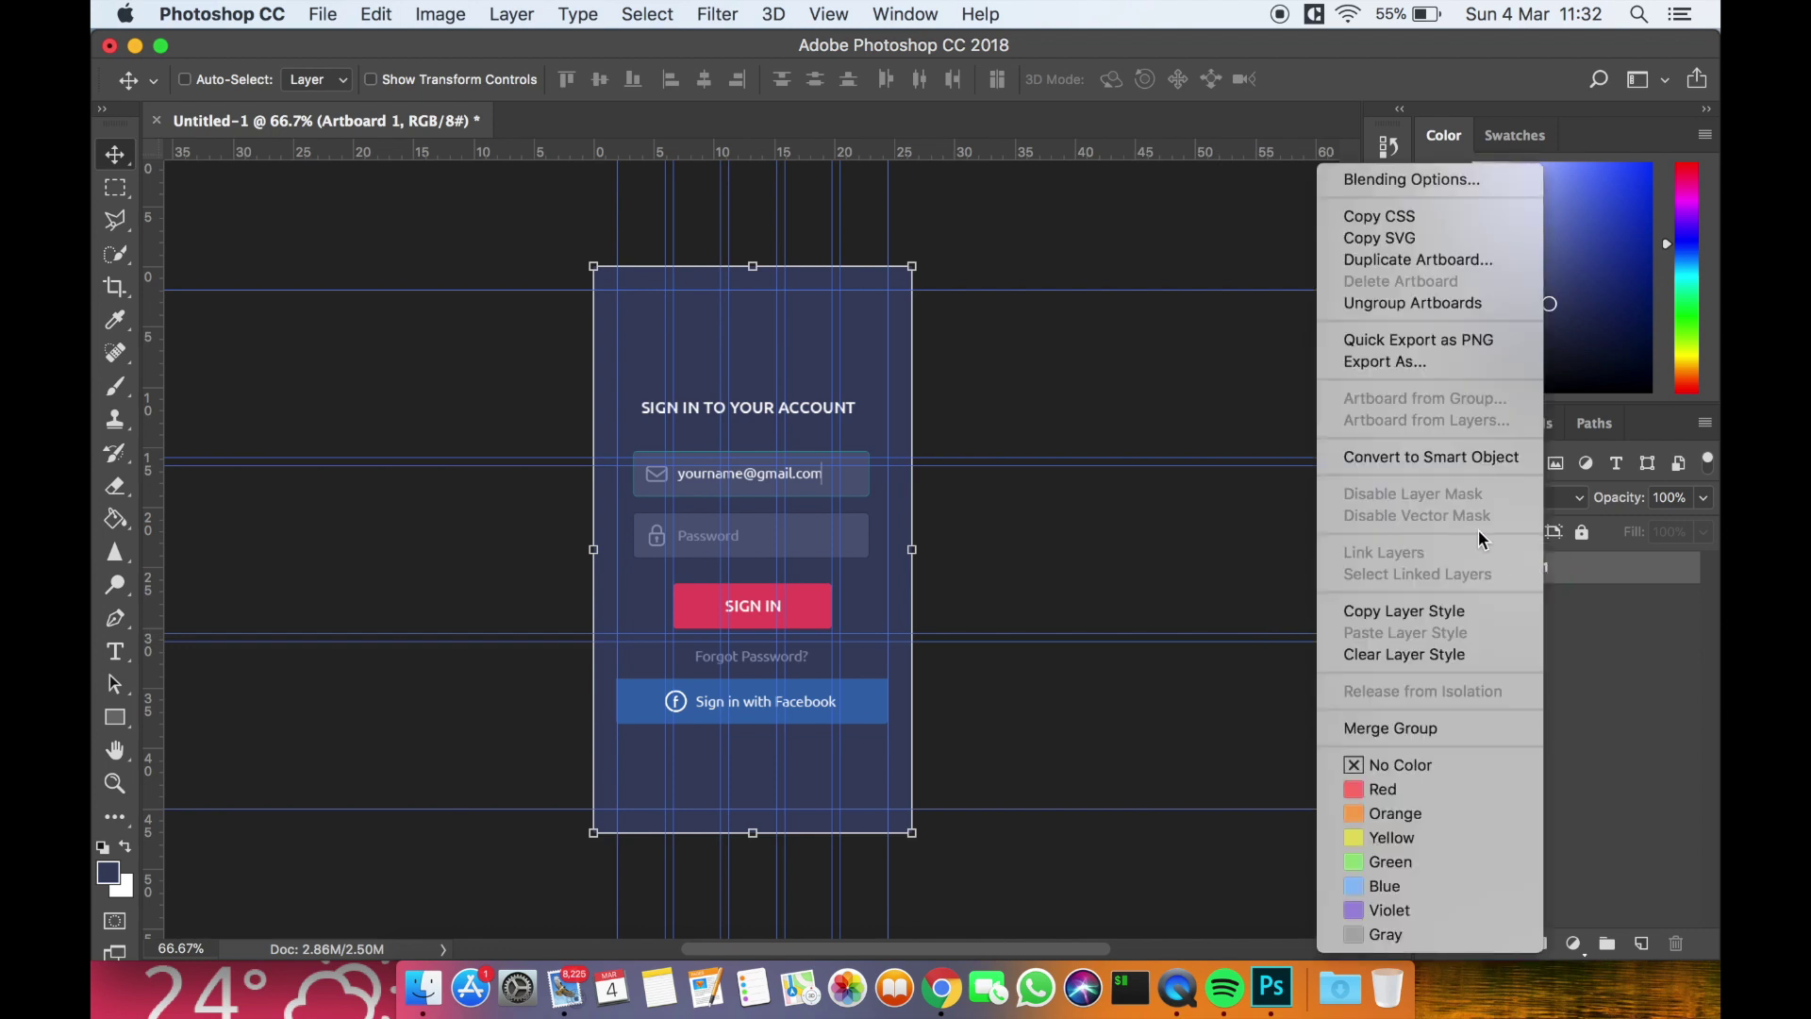
pyautogui.click(1469, 268)
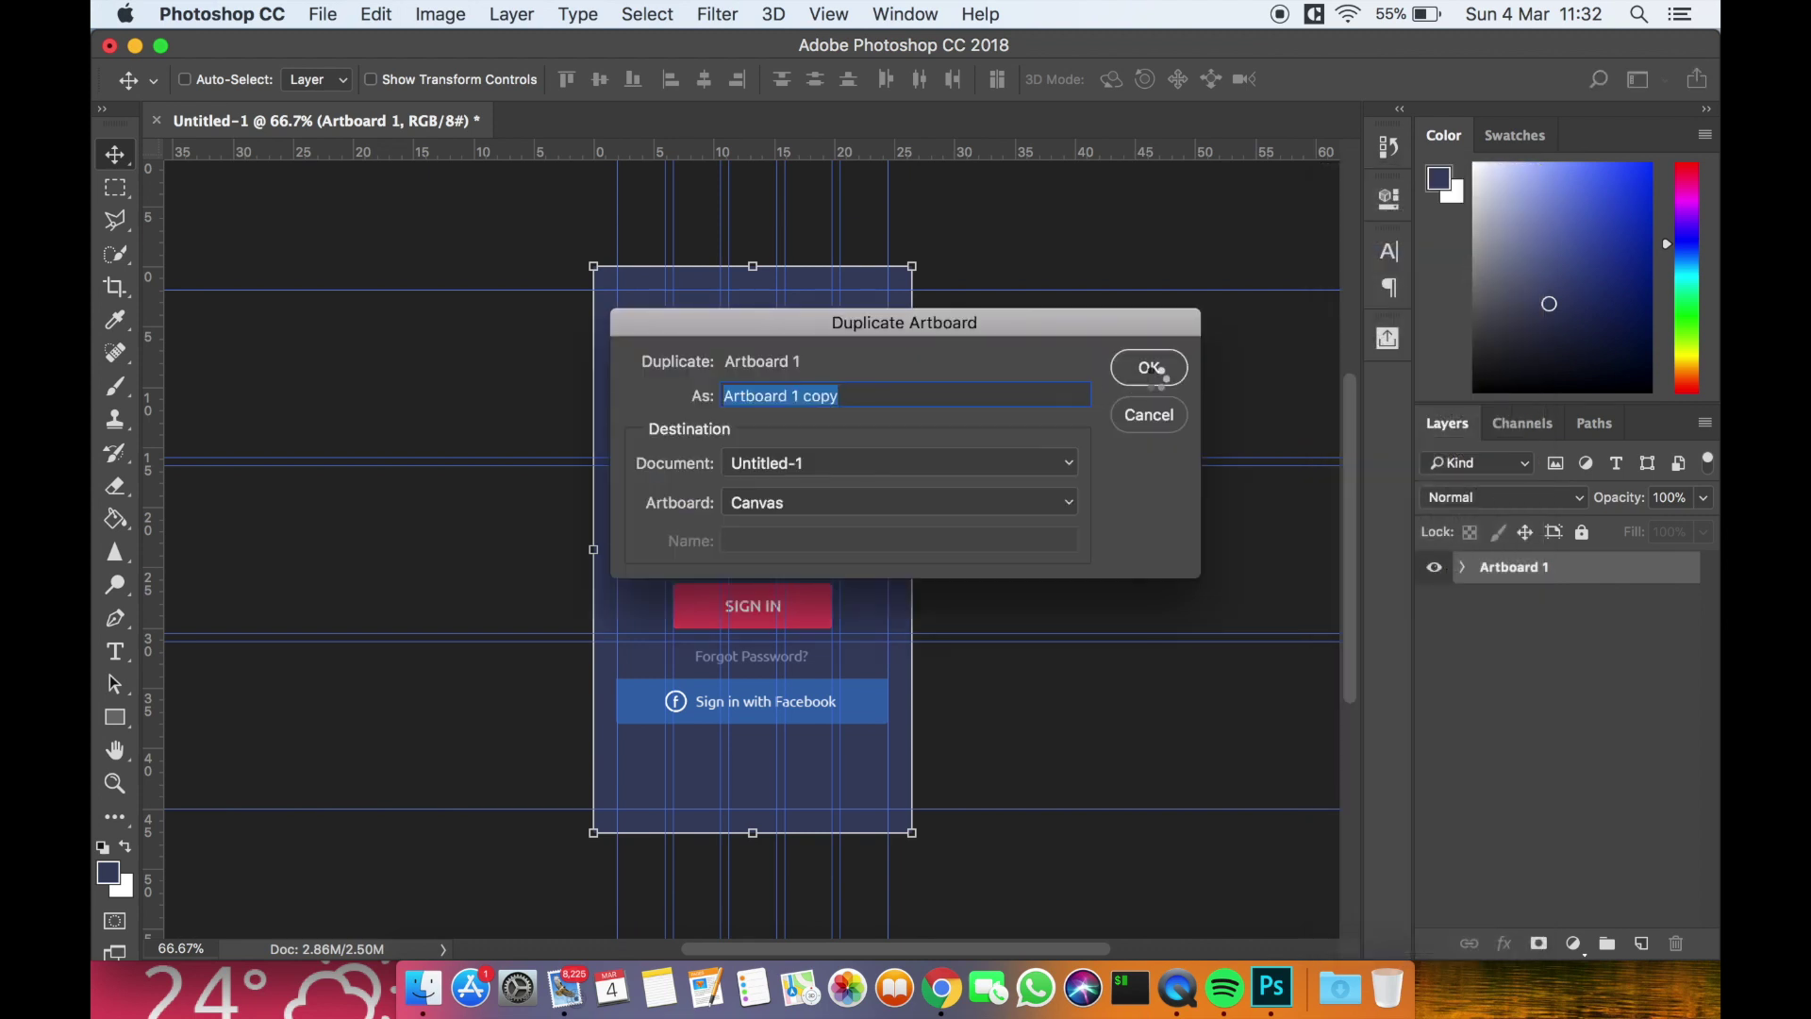
pyautogui.click(1149, 368)
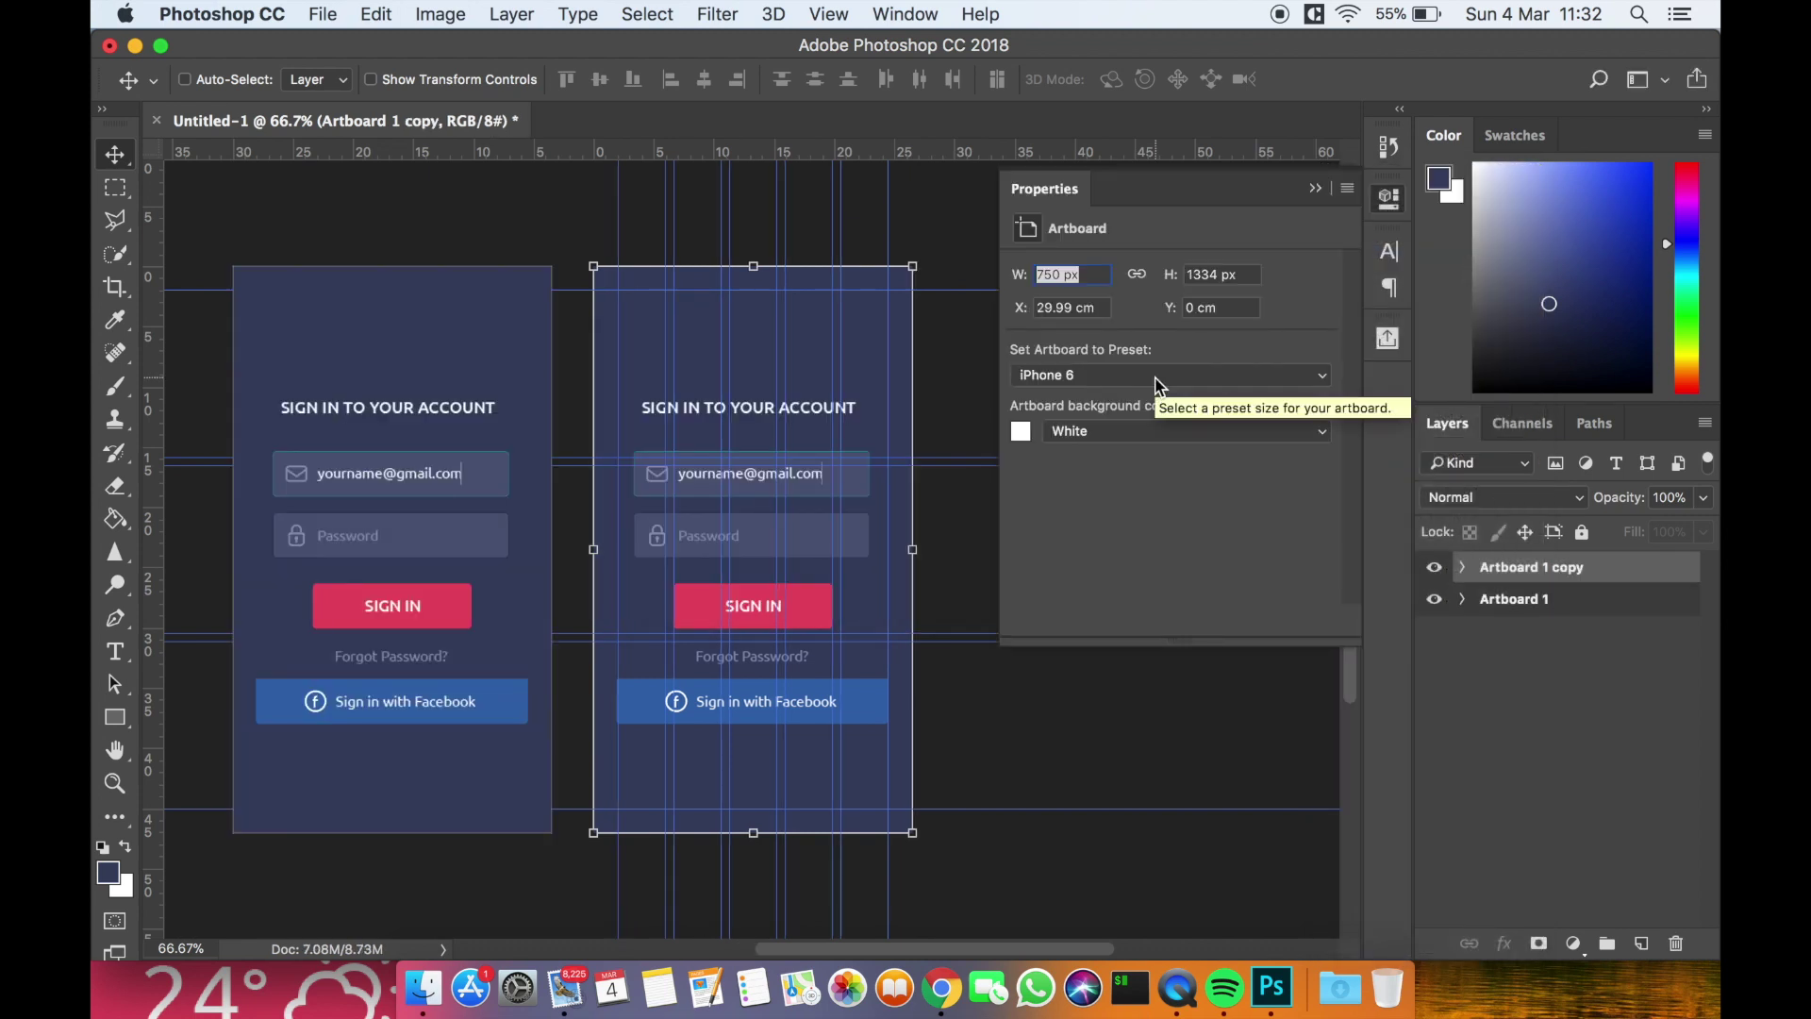
pyautogui.click(1315, 190)
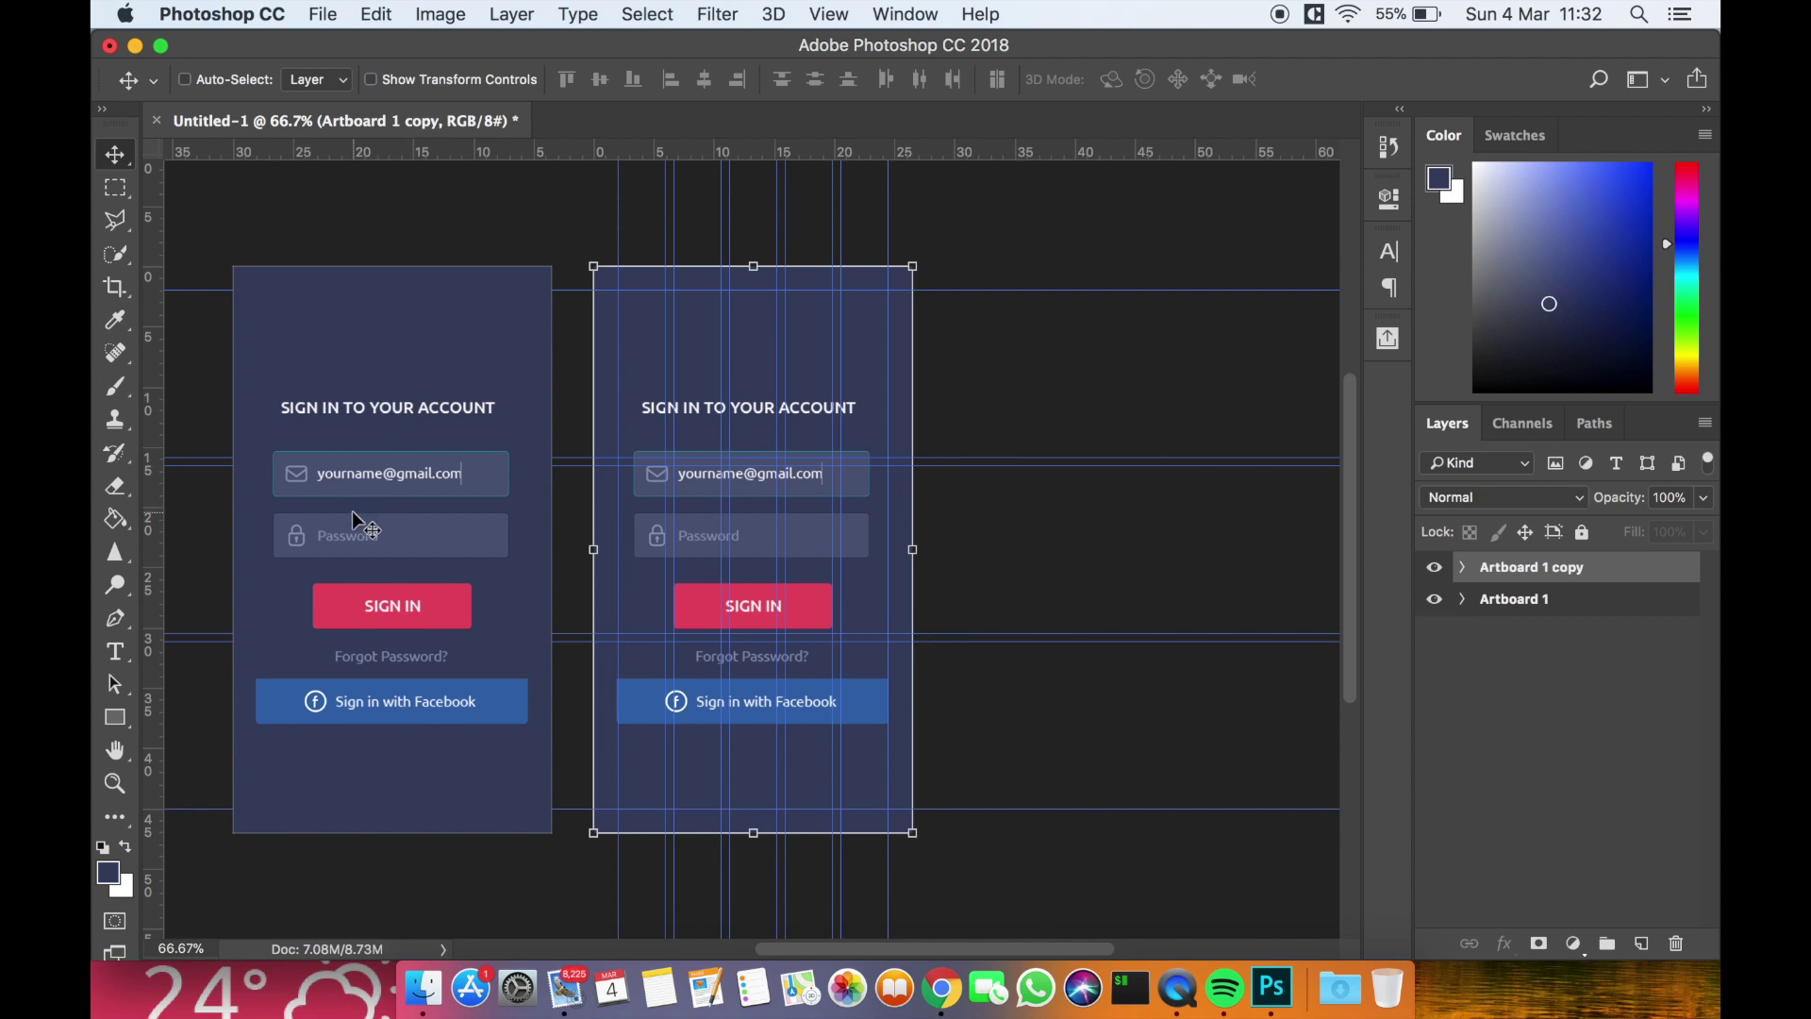
# Switch to the Flat Design UI Components document and select the base of the profile card
pyautogui.hscroll(-5, 353, 511)
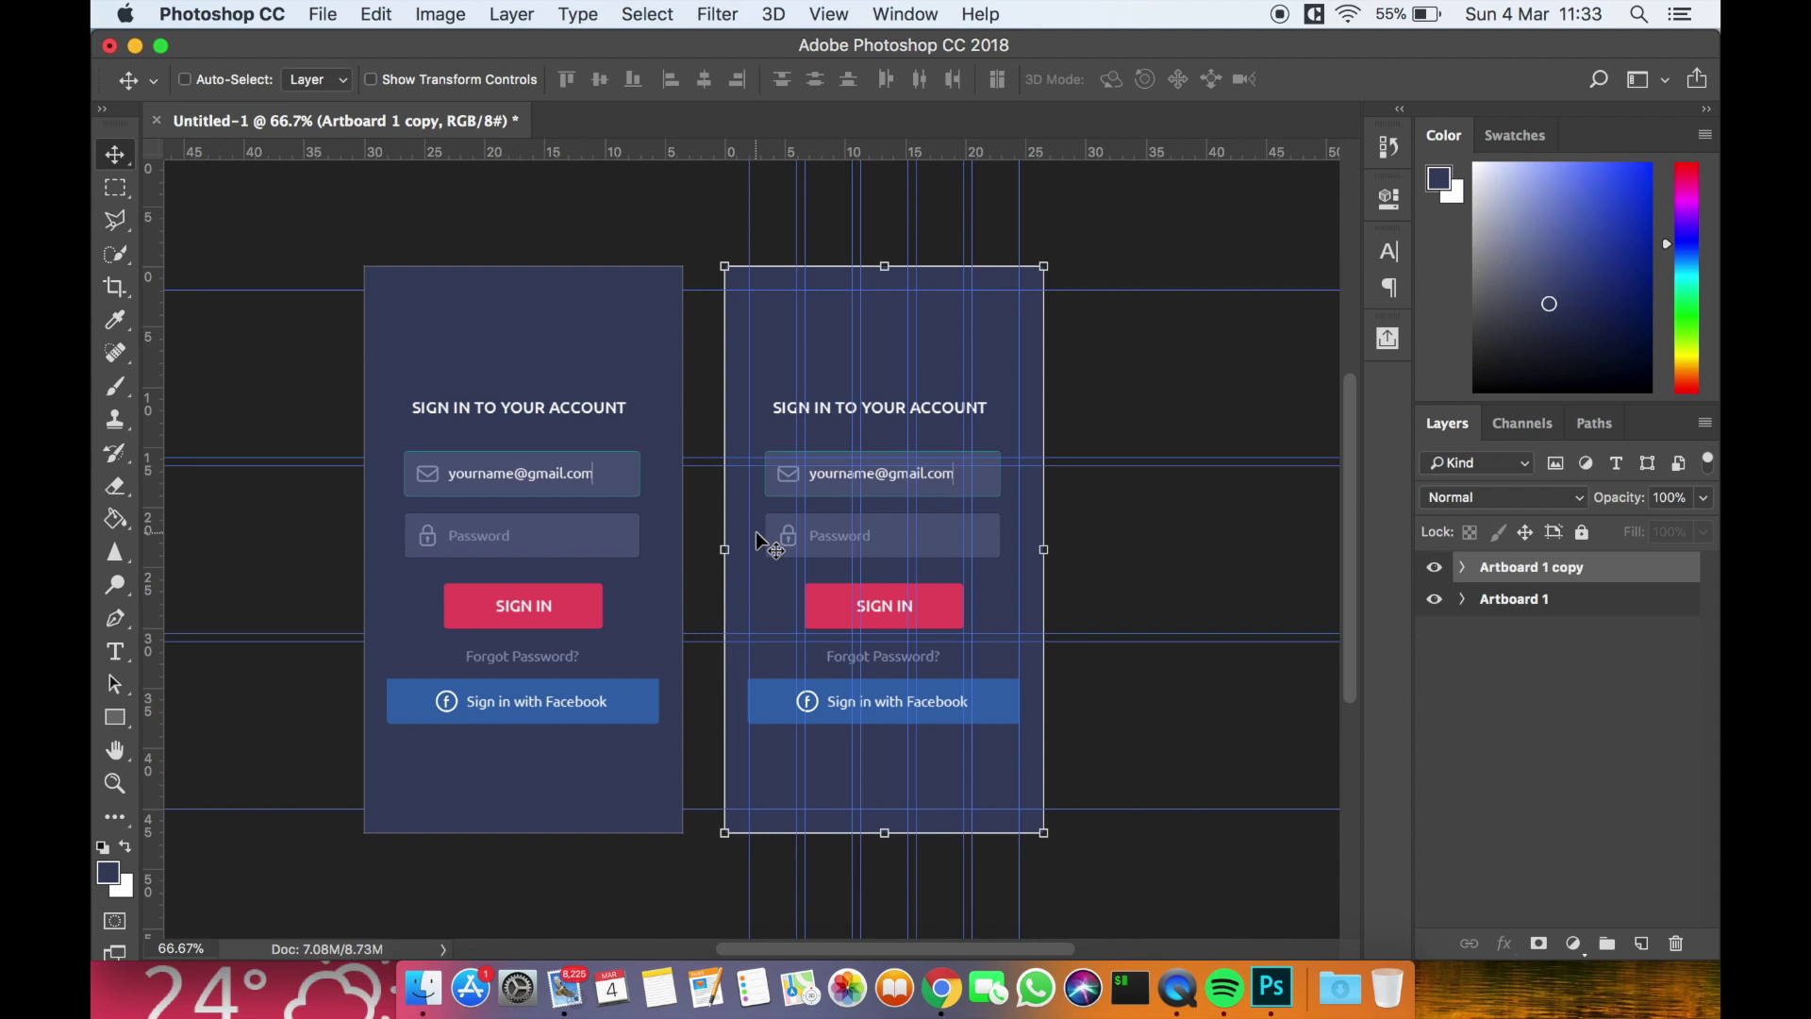
pyautogui.hotkey('ctrl', 'Up')
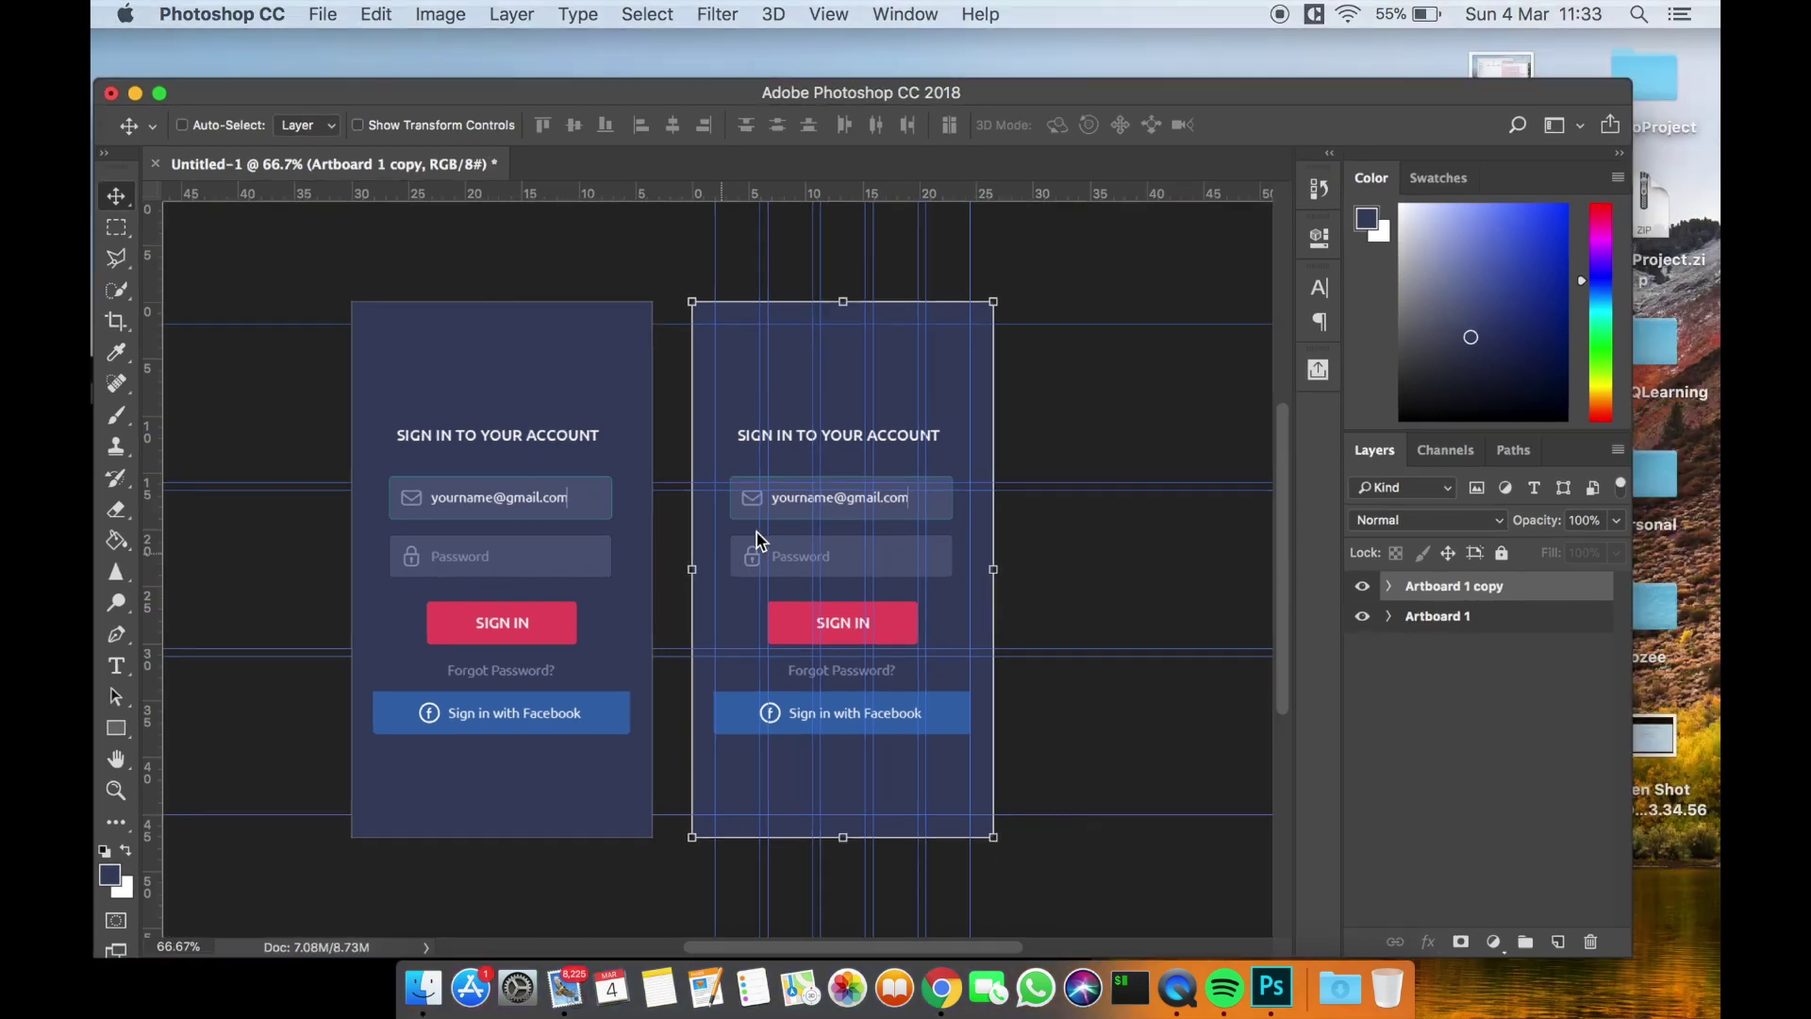
pyautogui.click(1179, 415)
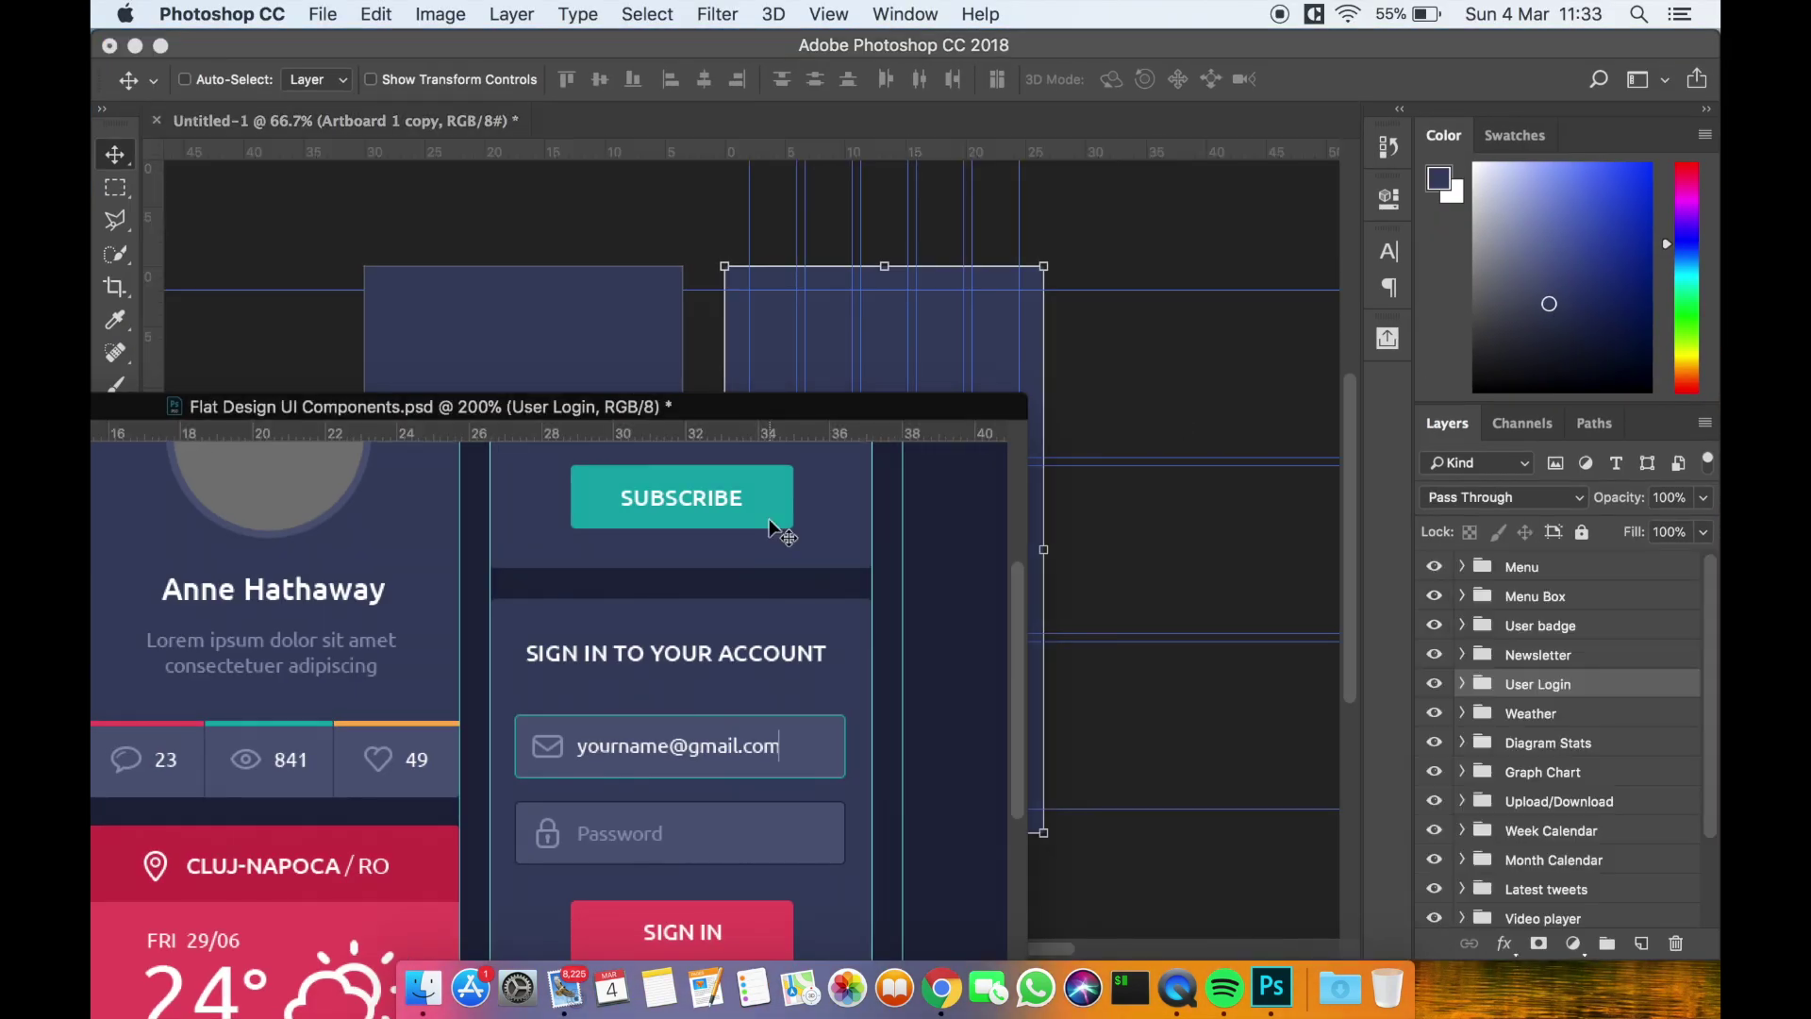
pyautogui.hscroll(-5, 675, 594)
pyautogui.scroll(2, 675, 594)
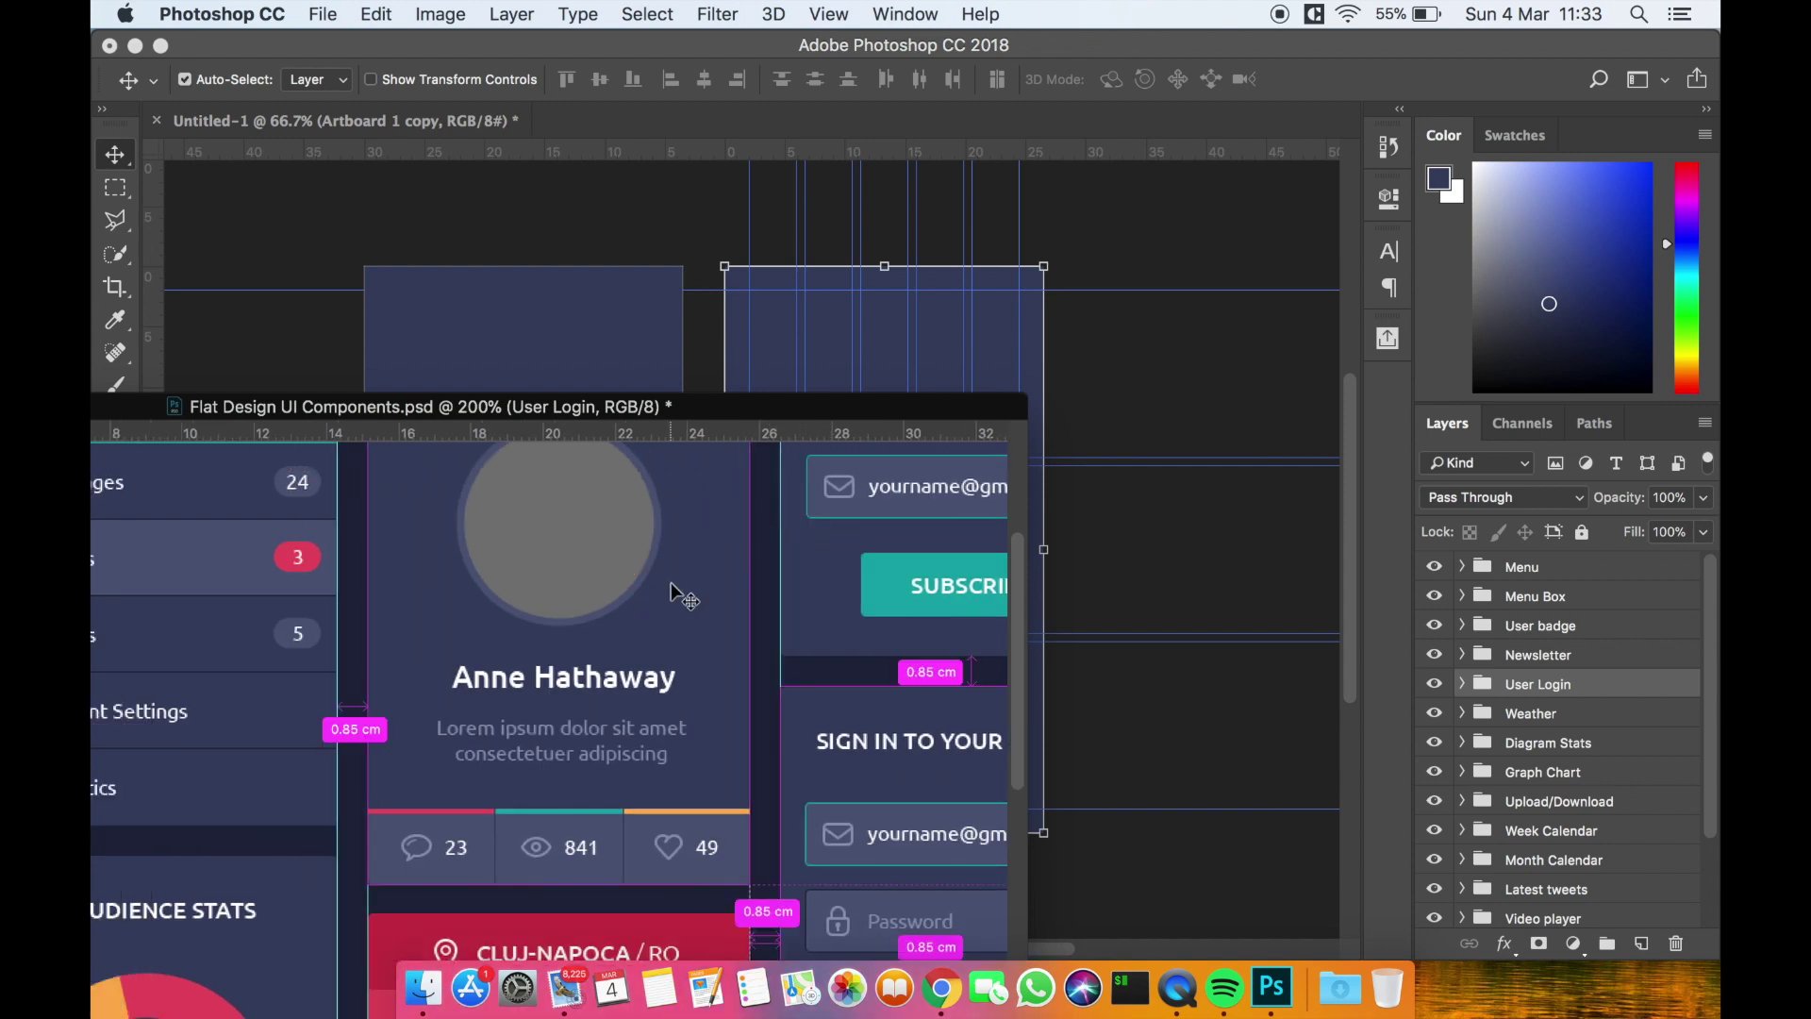
pyautogui.keyDown('super'); pyautogui.click(674, 594); pyautogui.keyUp('super')
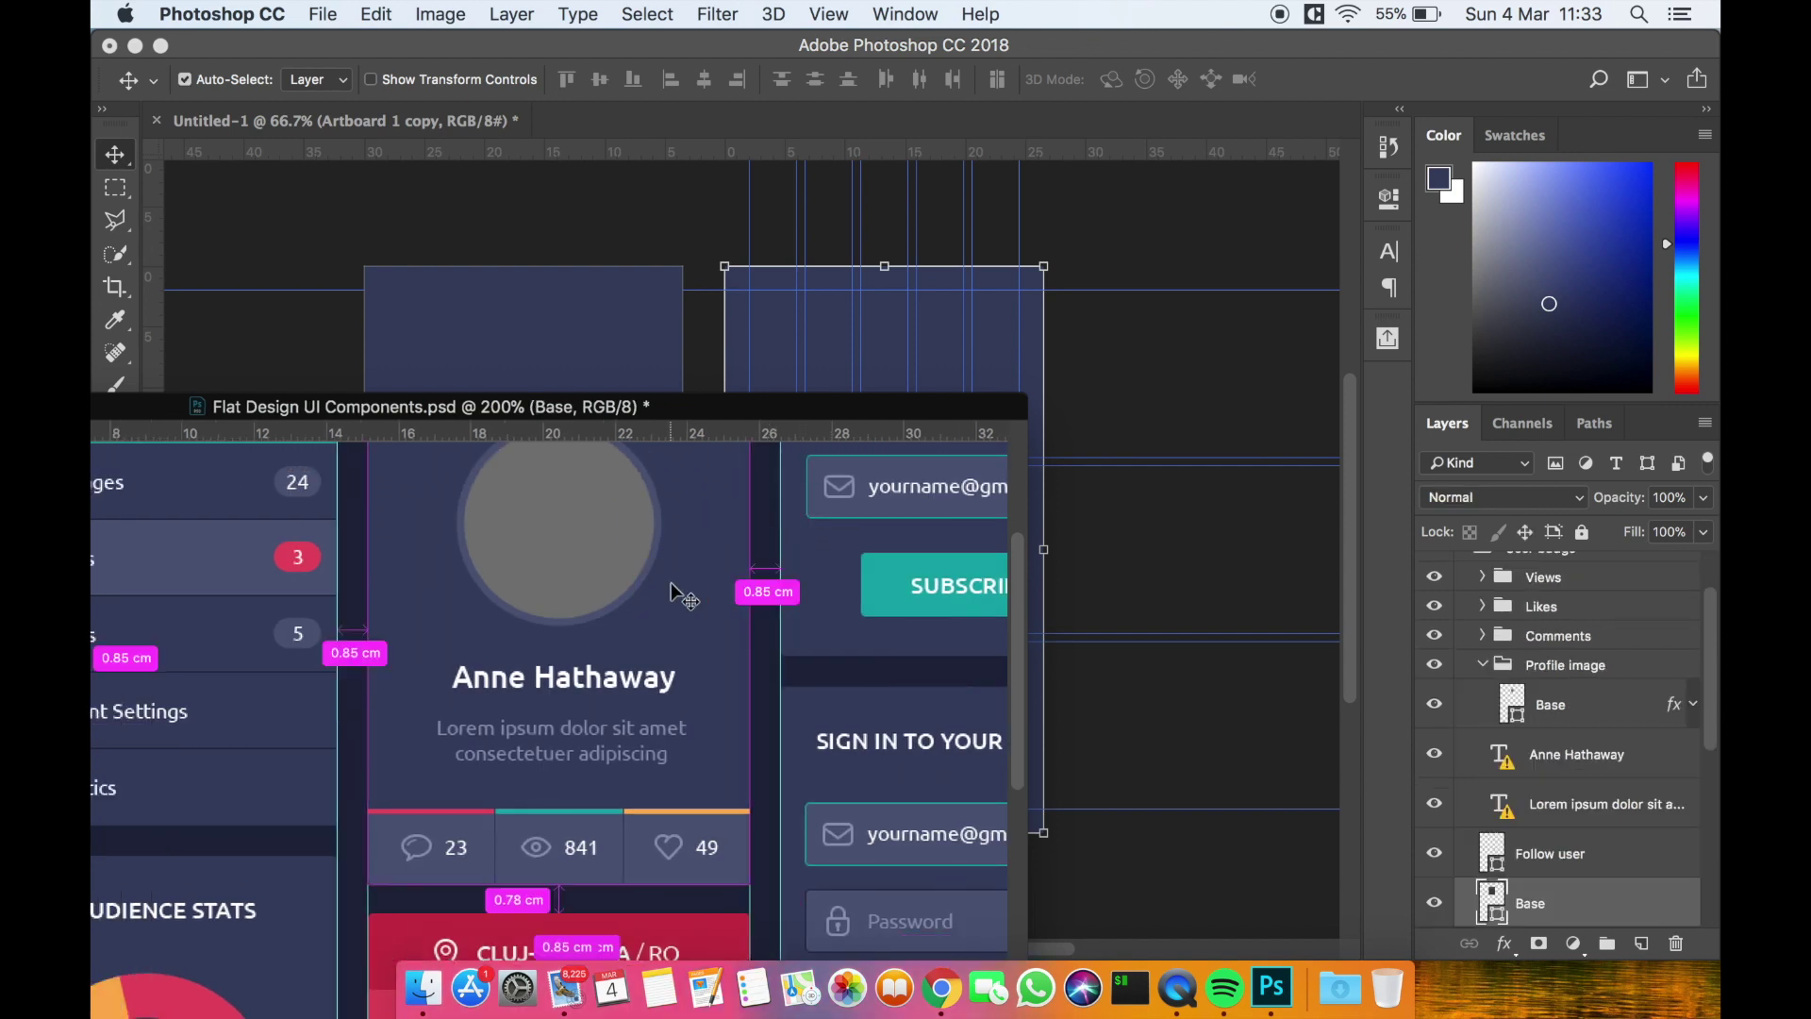
# Copy the whole User badge group from the UI kit document onto the duplicated artboard
pyautogui.click(1482, 664)
pyautogui.click(1435, 665)
pyautogui.click(1439, 666)
pyautogui.scroll(3, 1443, 665)
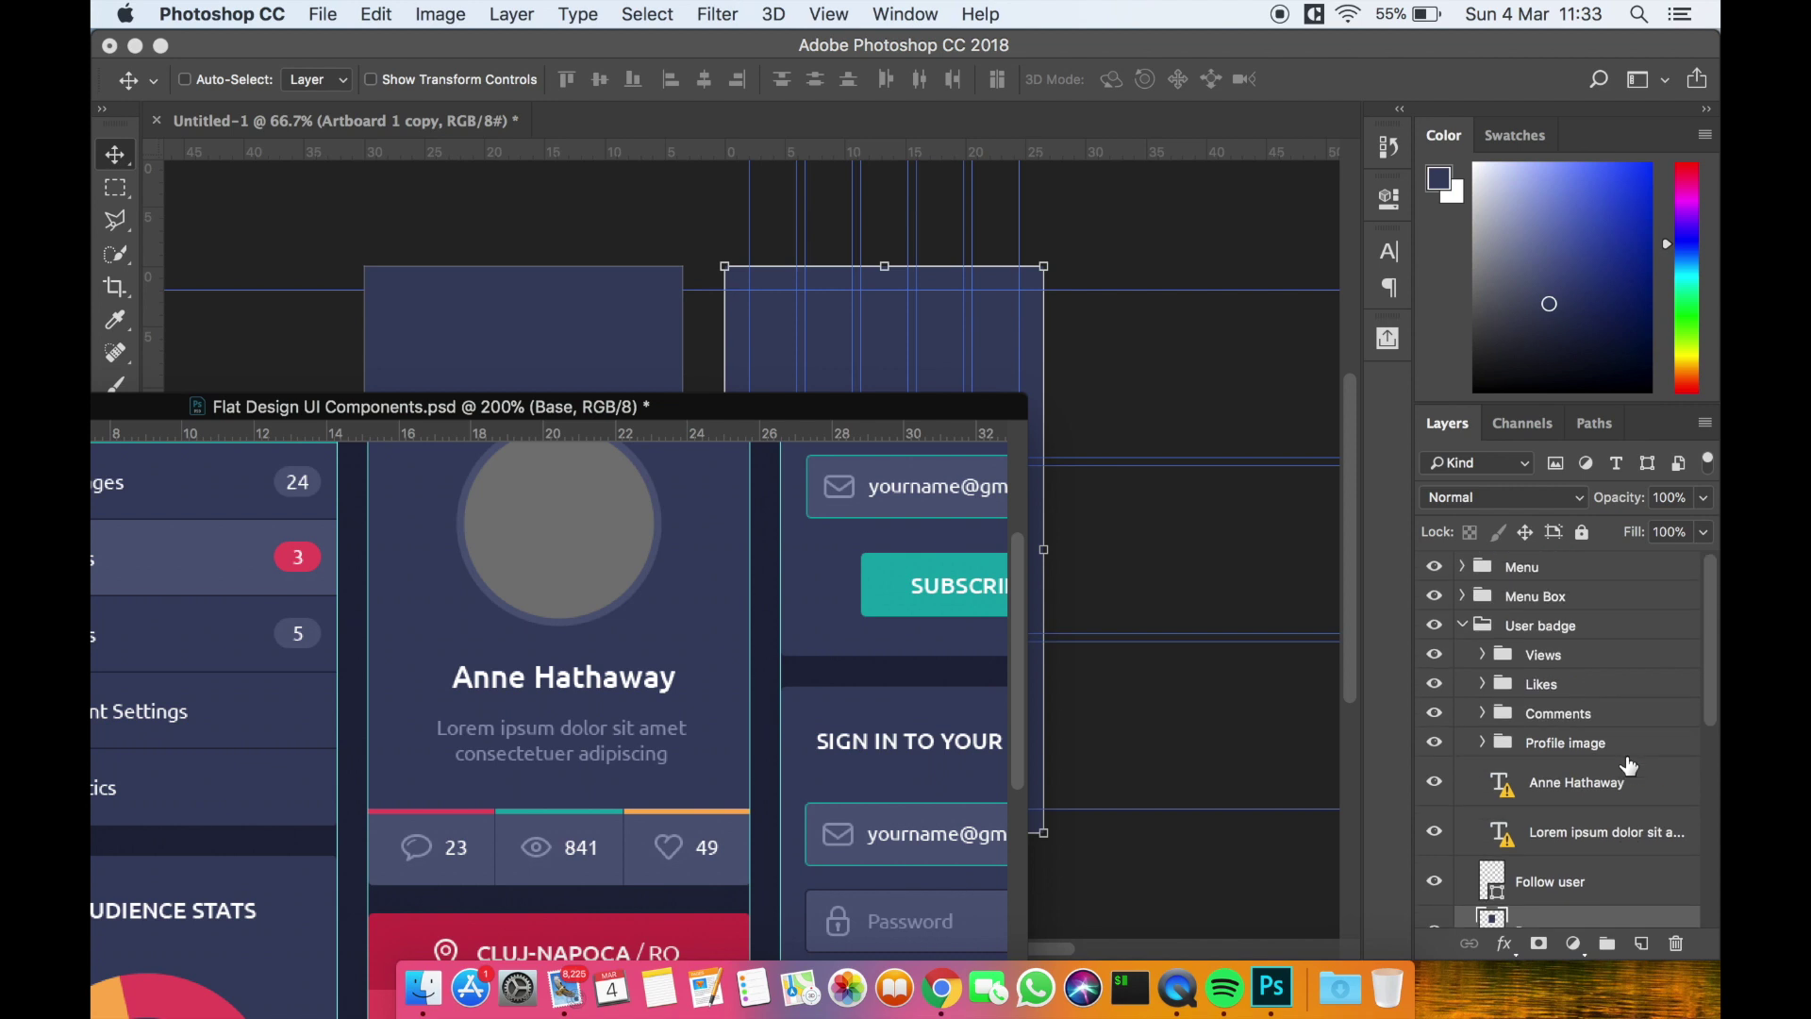
pyautogui.click(1461, 625)
pyautogui.click(1434, 626)
pyautogui.click(1431, 626)
pyautogui.moveTo(1592, 642); pyautogui.dragTo(779, 425)
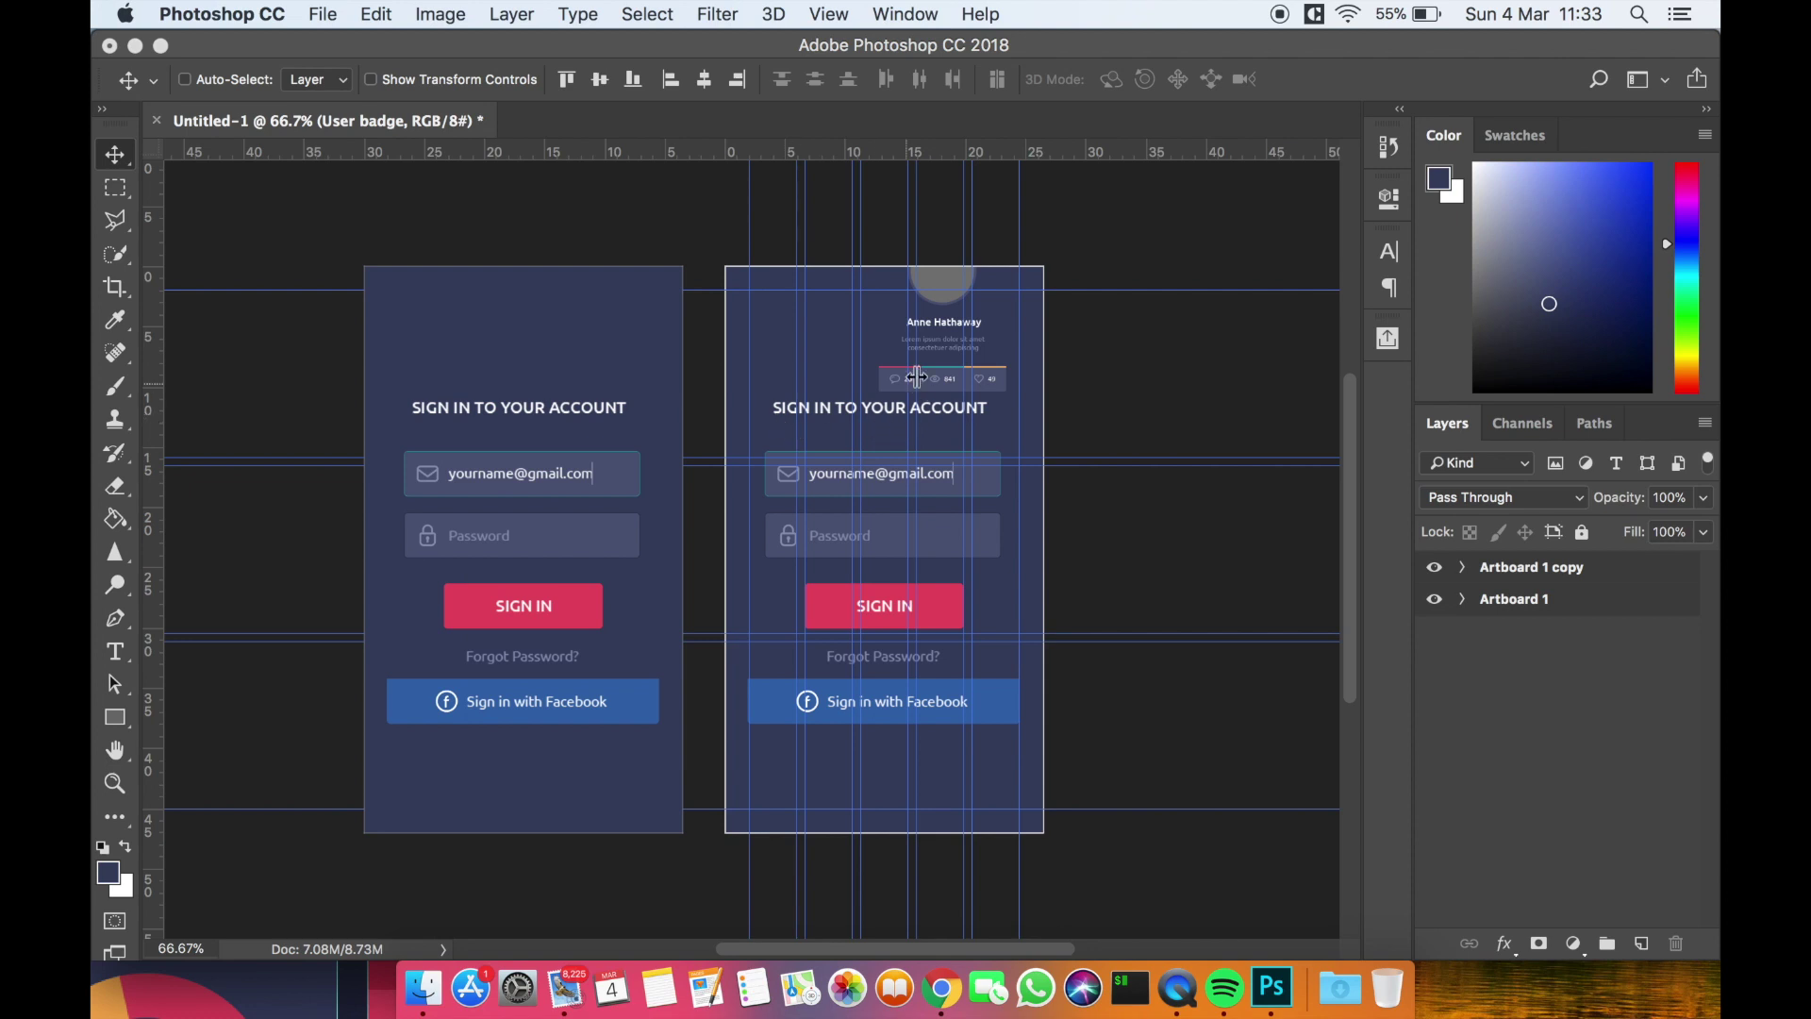
# Move the User badge group down on the duplicated artboard and scale it to about 214% to fit between the margin guides
pyautogui.click(1462, 566)
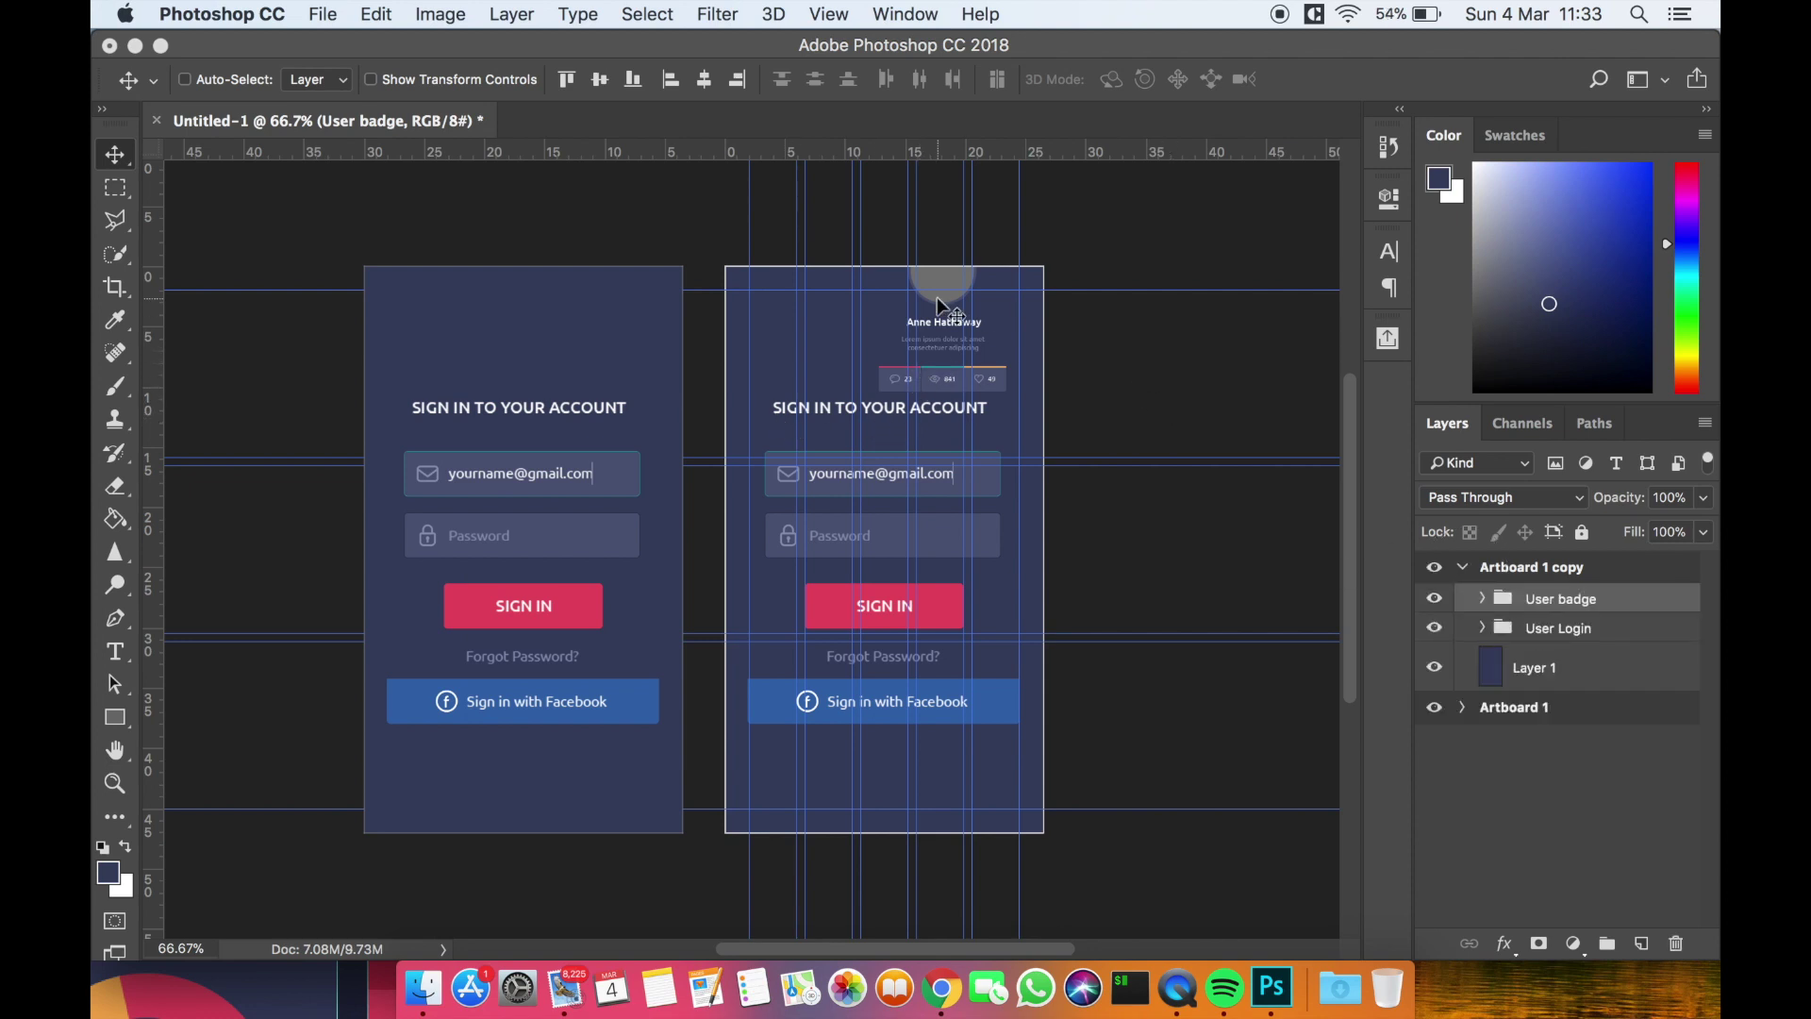
pyautogui.moveTo(935, 361); pyautogui.dragTo(947, 627)
pyautogui.click(821, 438)
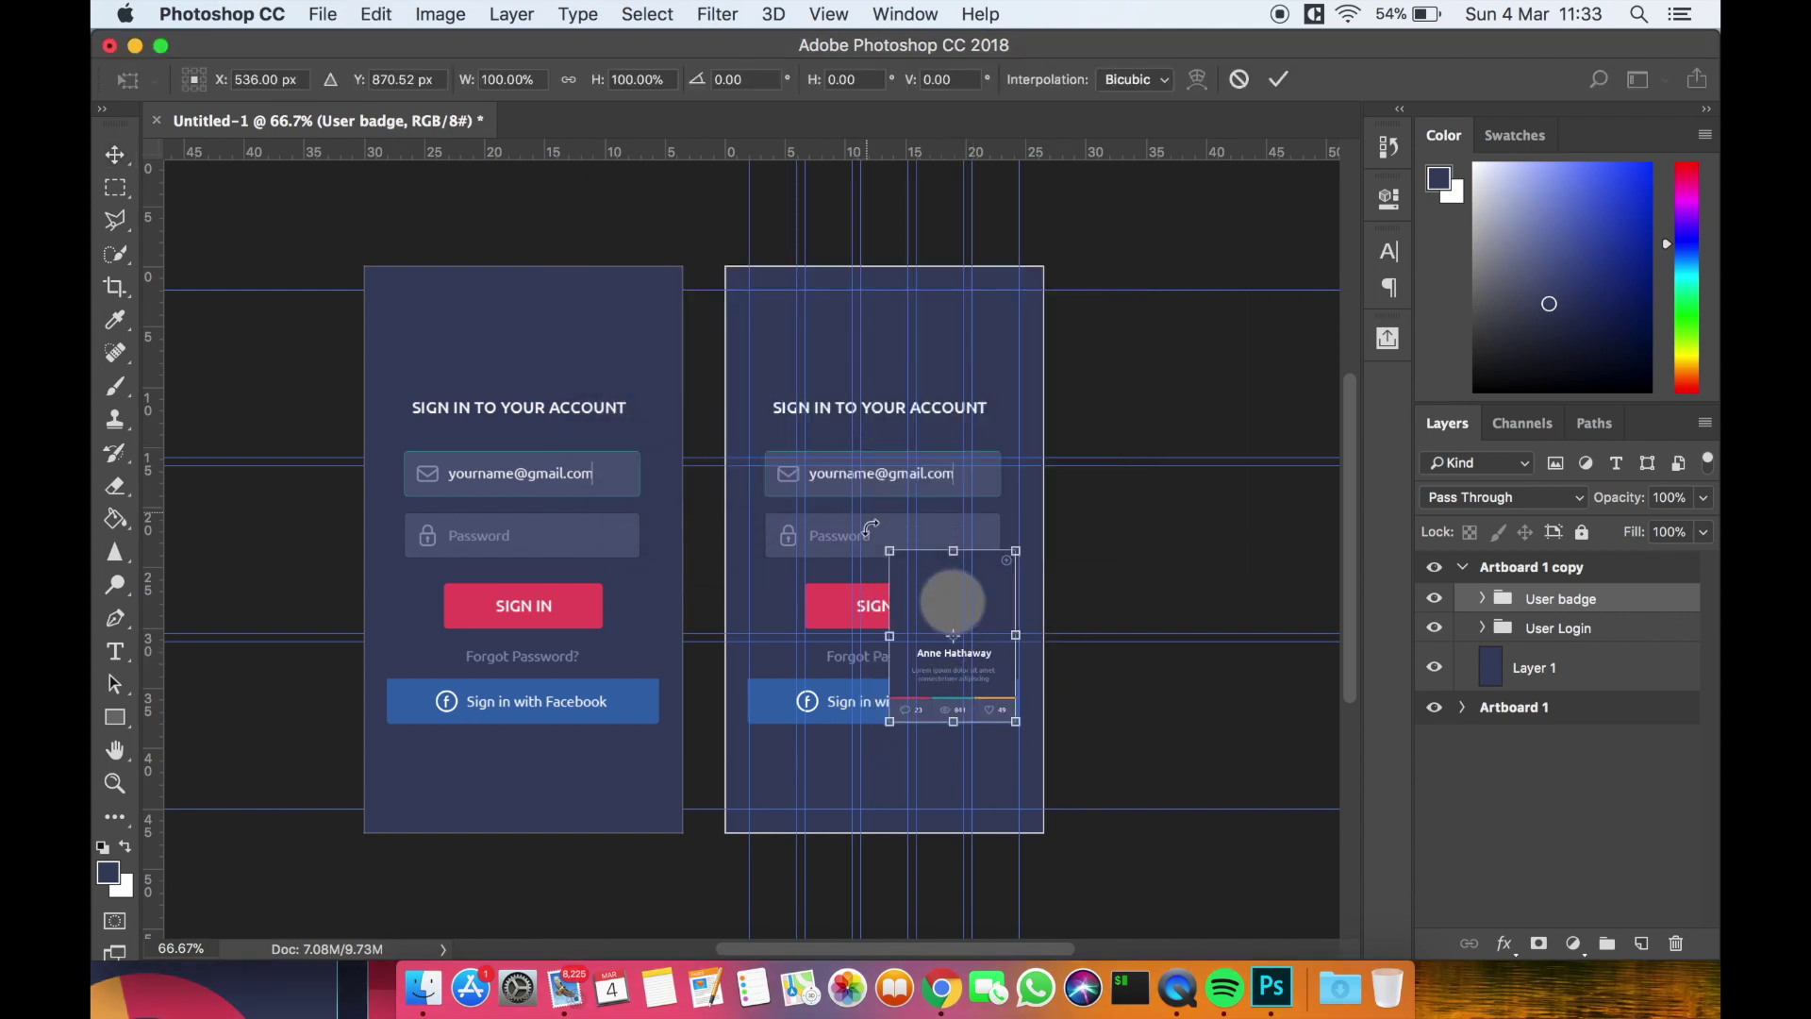
pyautogui.moveTo(891, 553); pyautogui.dragTo(728, 376)
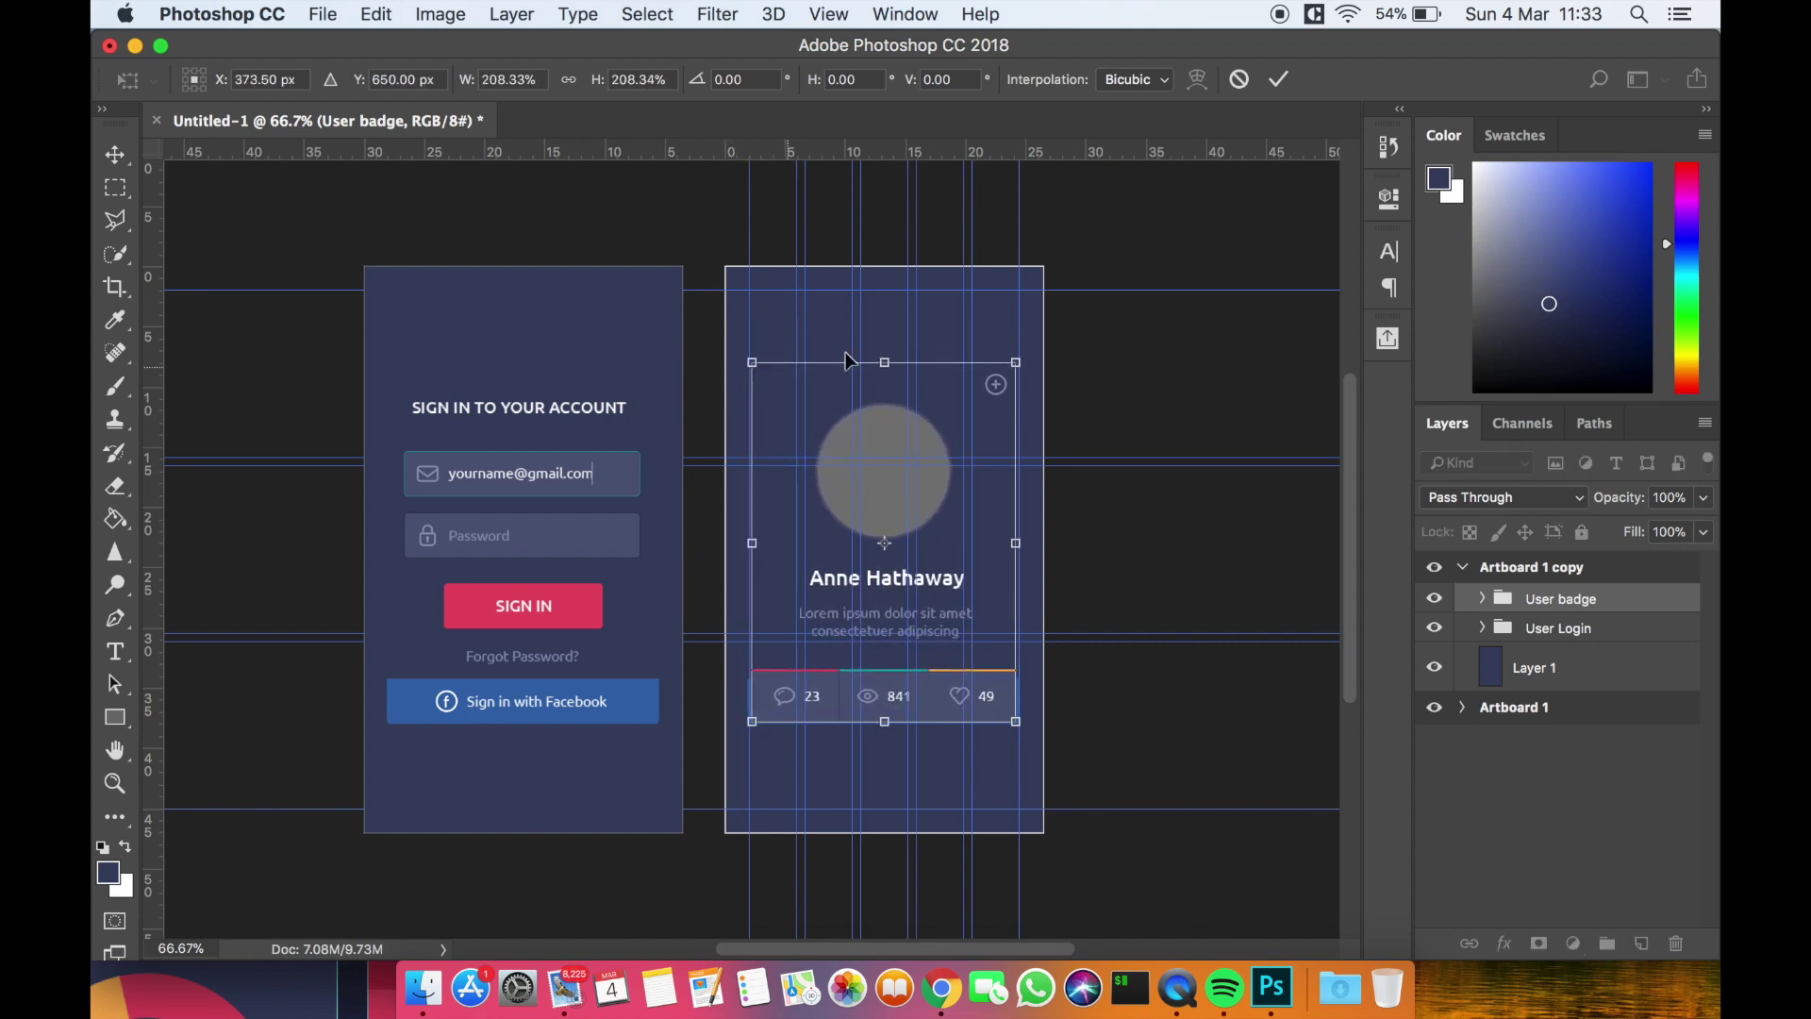
pyautogui.moveTo(1016, 365); pyautogui.dragTo(1021, 351)
pyautogui.press('Left')
pyautogui.press('Left')
pyautogui.press('Left')
pyautogui.press('Left')
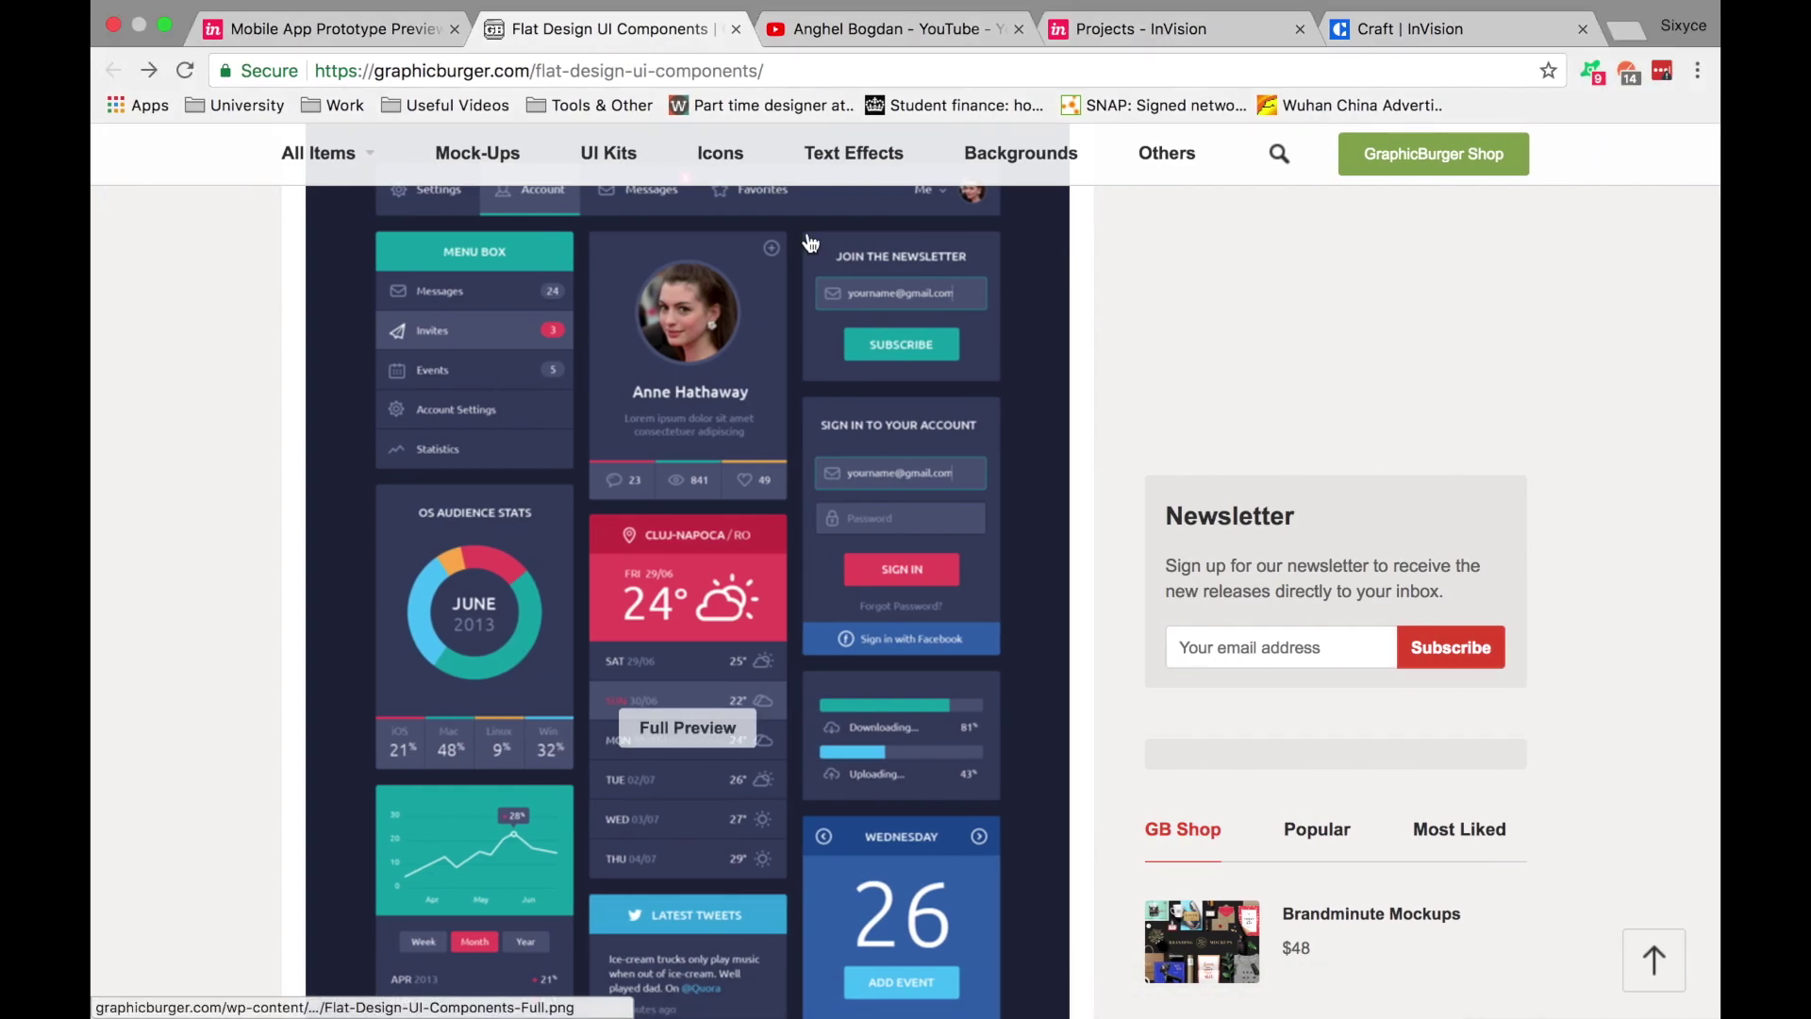
pyautogui.scroll(5, 806, 243)
pyautogui.scroll(-1, 808, 243)
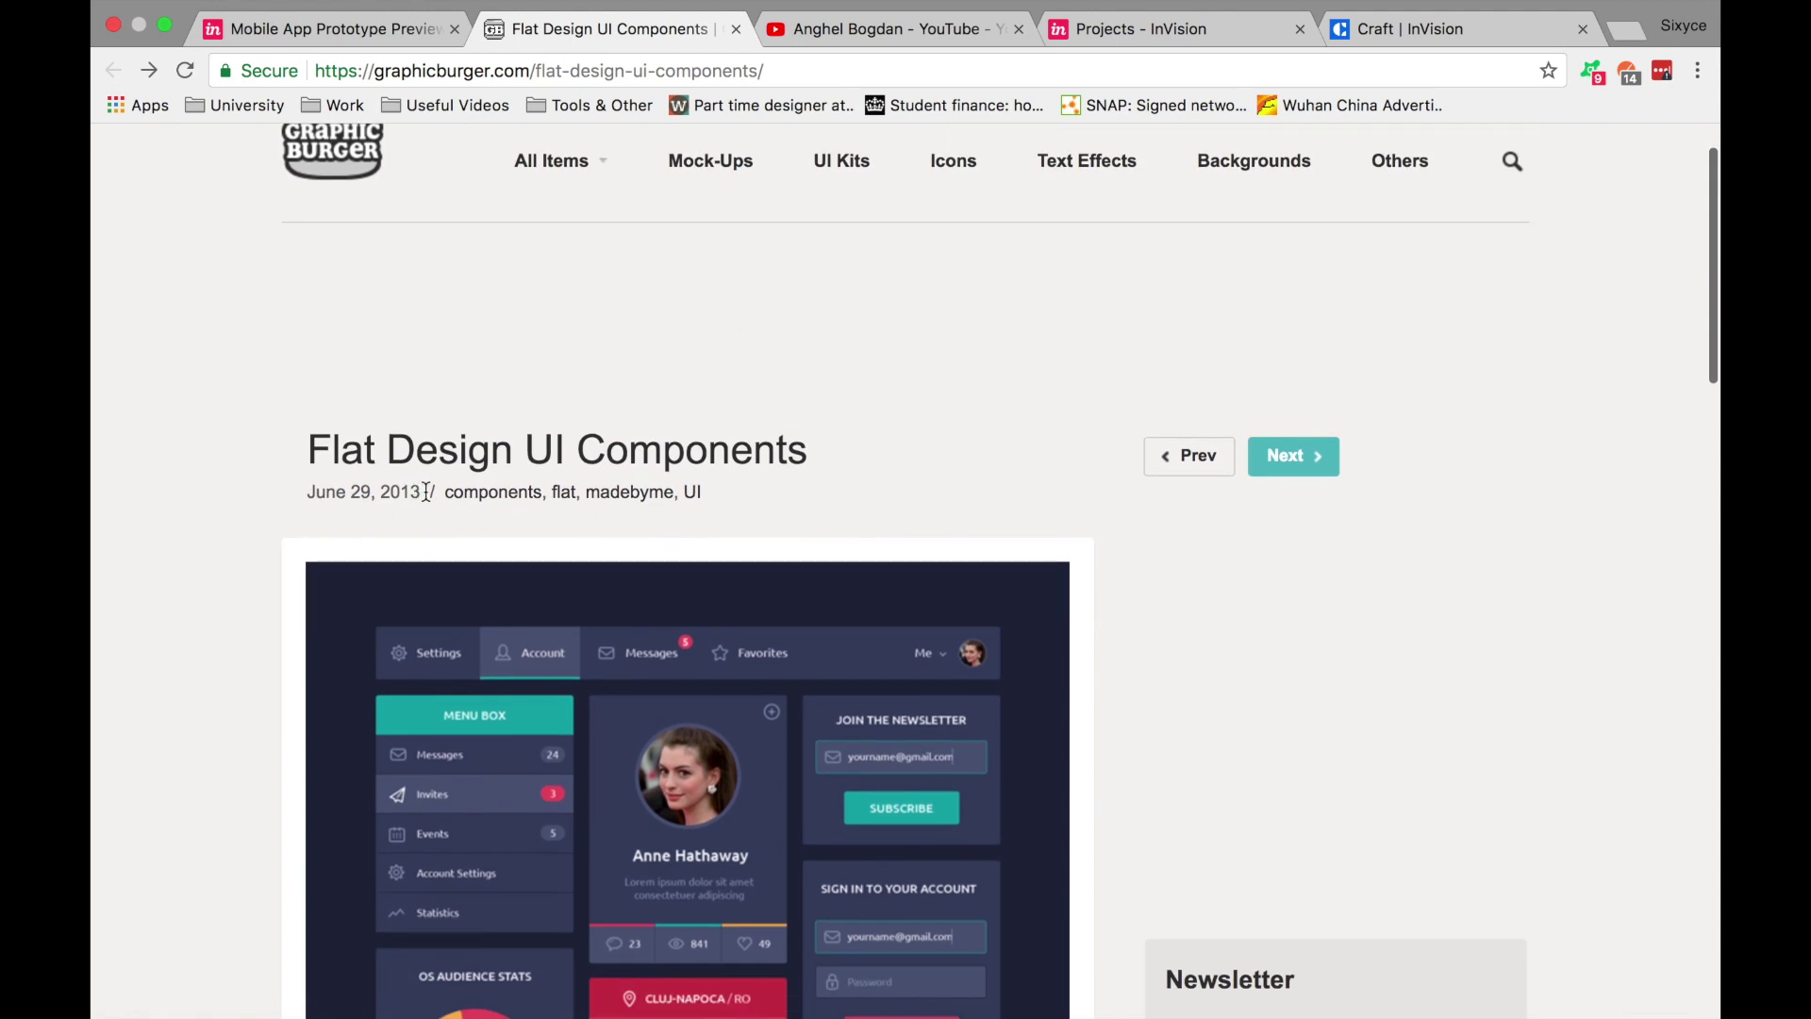
pyautogui.hotkey('ctrl', 'Right')
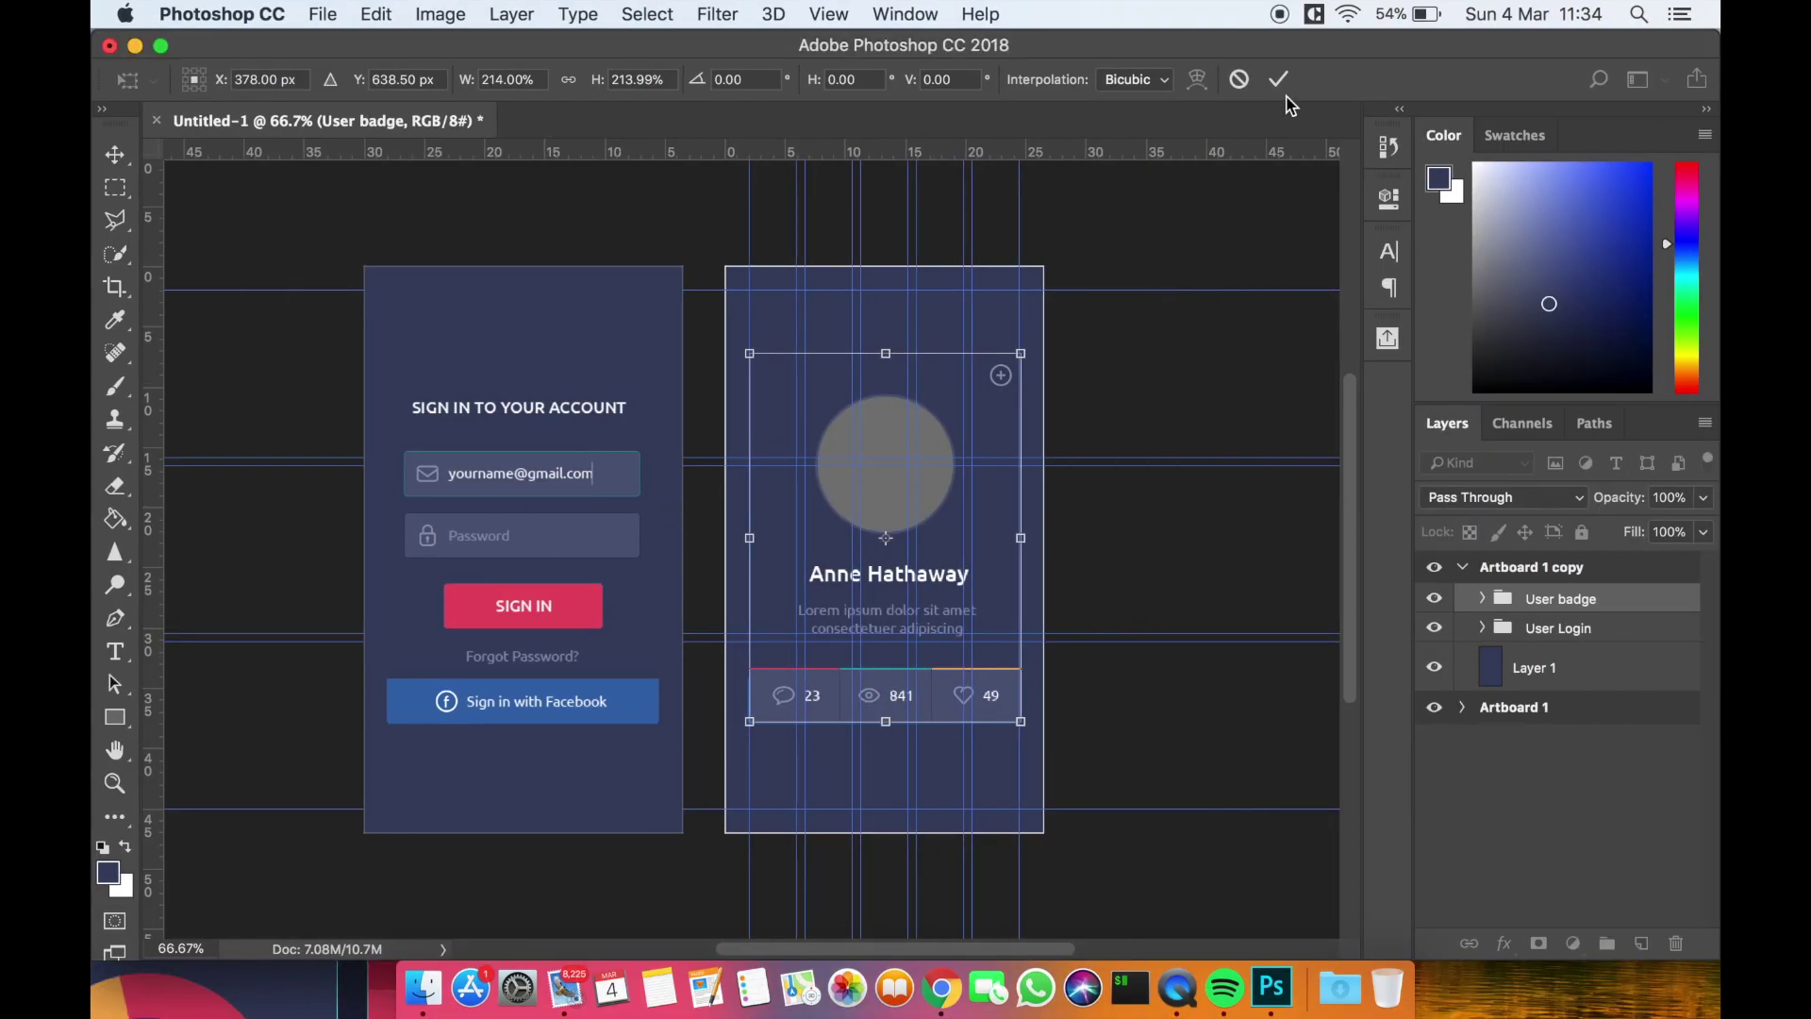
pyautogui.click(1278, 79)
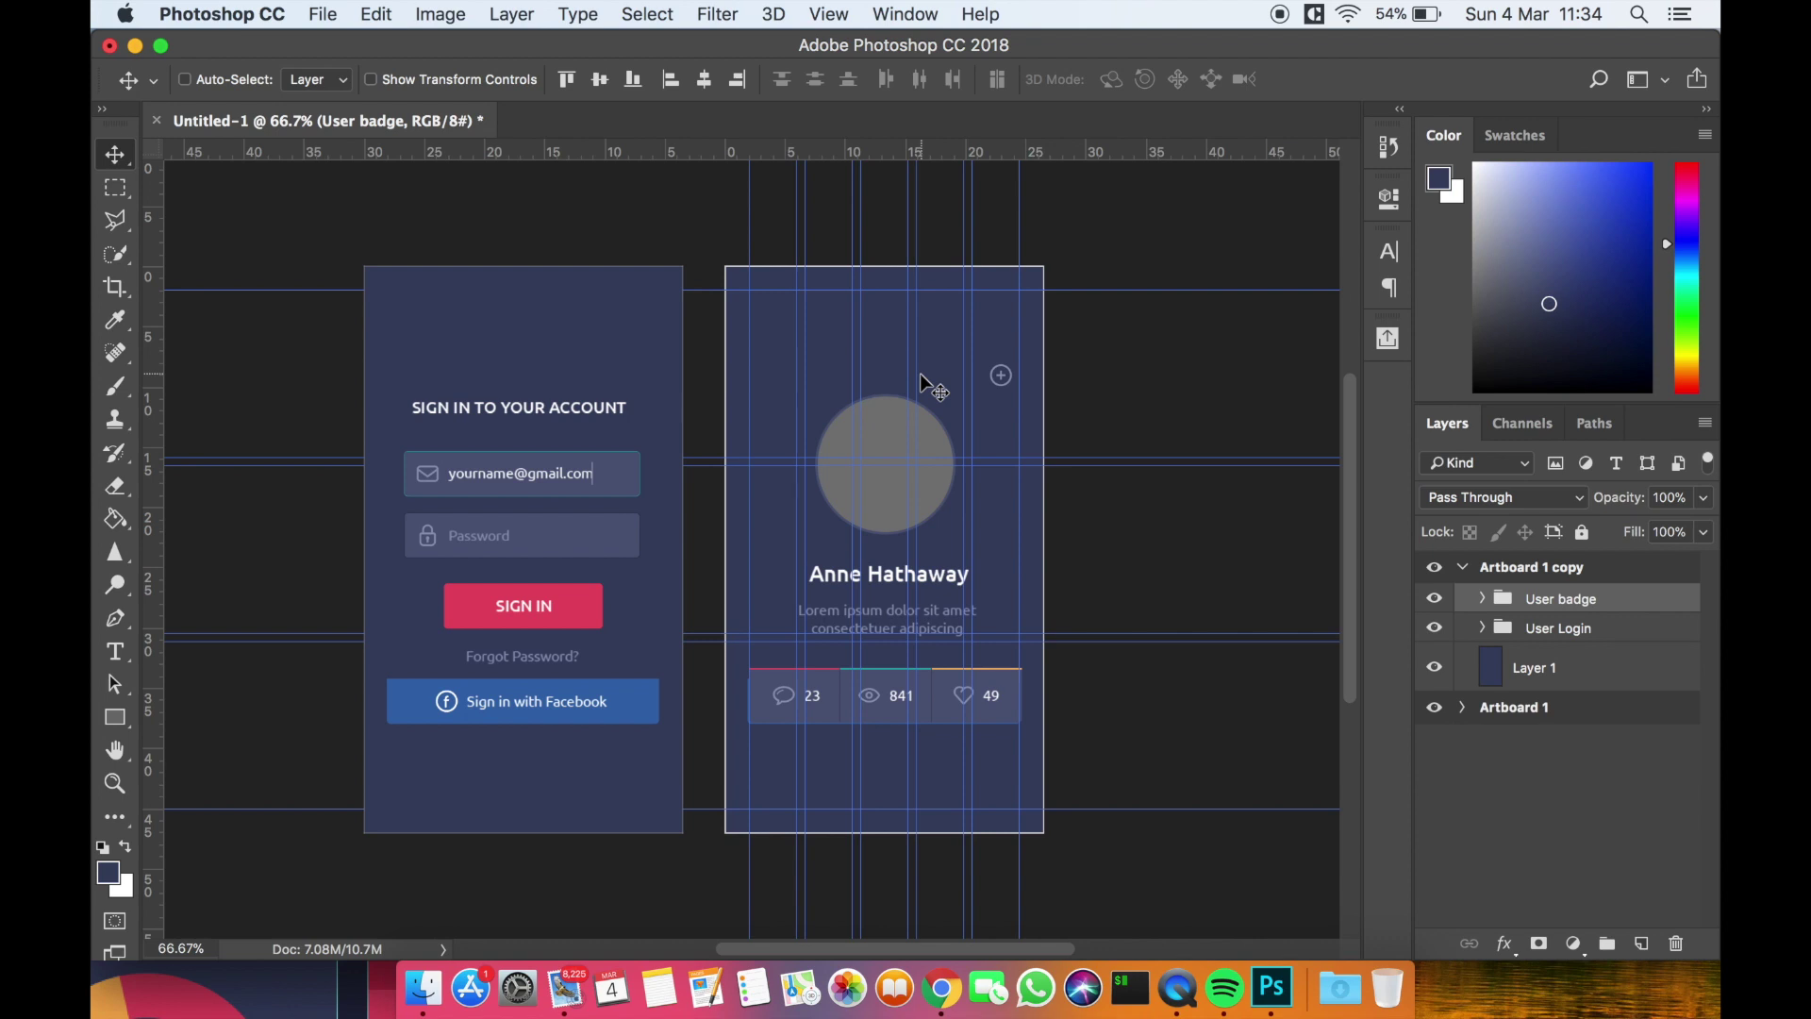
pyautogui.press('Left')
# Hide and delete the User Login group from the duplicated artboard
pyautogui.click(1434, 628)
pyautogui.click(1586, 632)
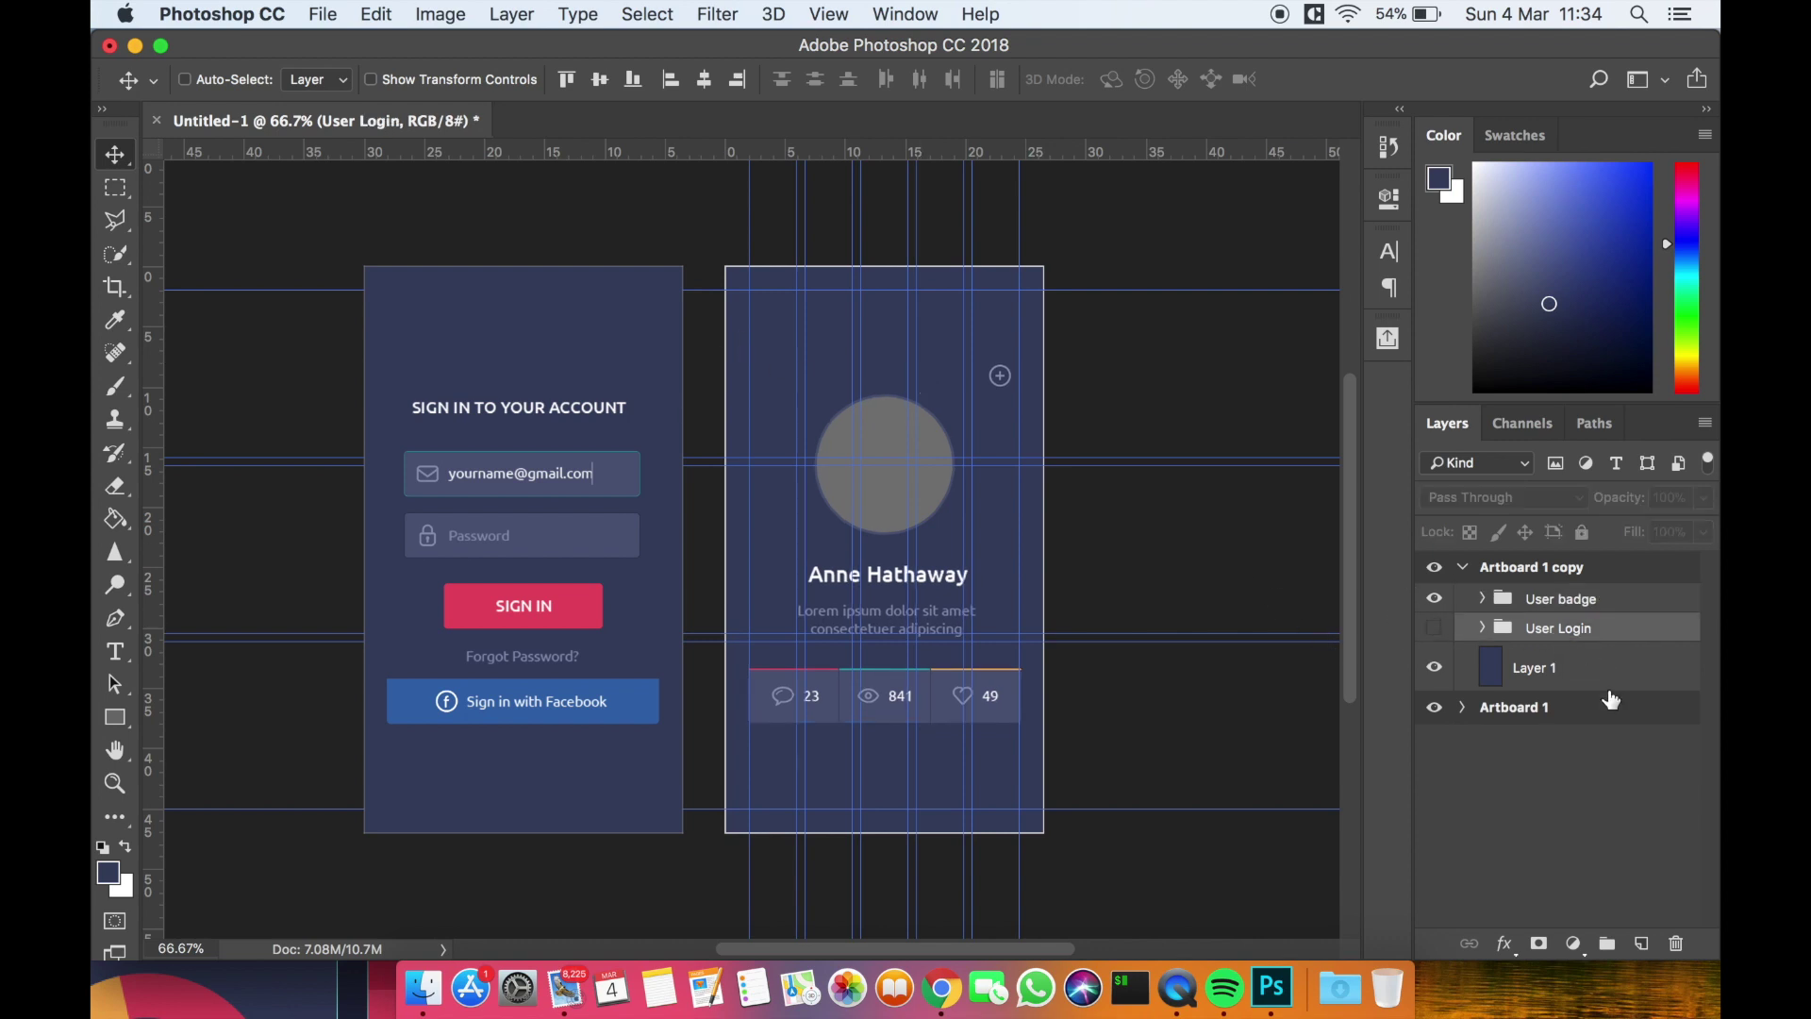
pyautogui.click(1675, 944)
pyautogui.click(1078, 369)
# Examine the profile name and description text up close, and fit both artboards back on screen
pyautogui.click(114, 783)
pyautogui.click(967, 596)
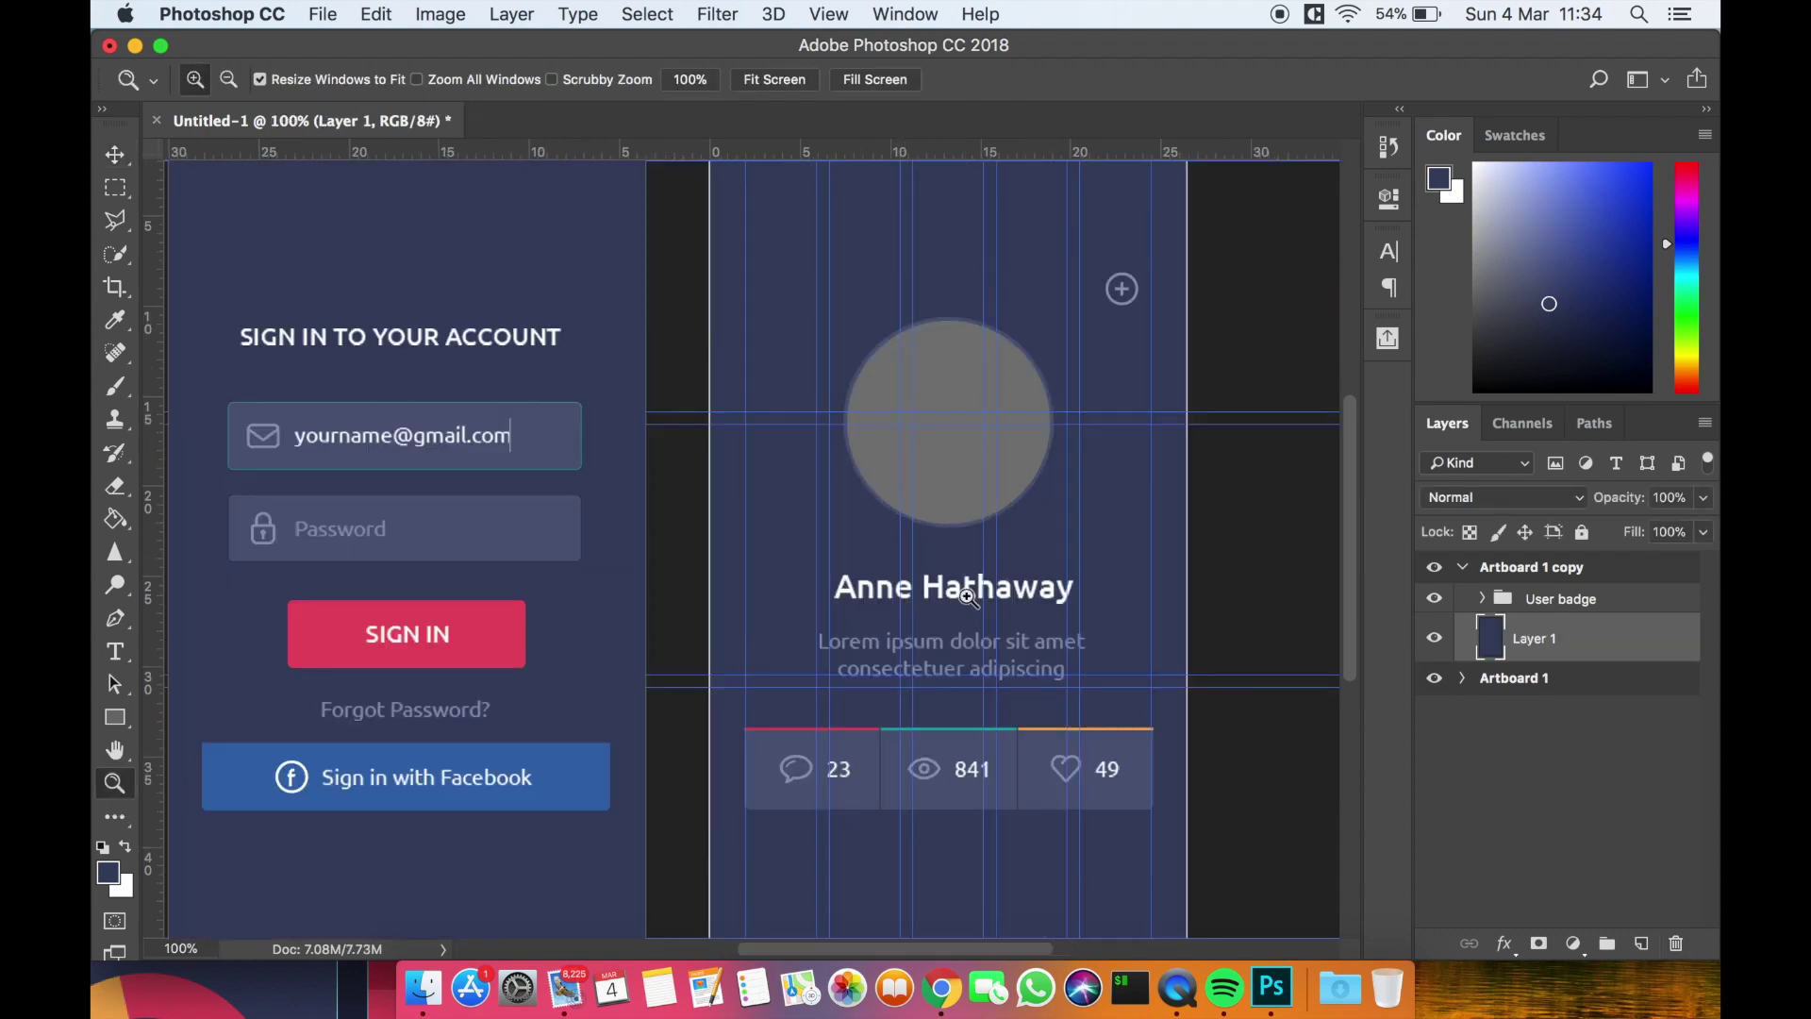
pyautogui.click(1018, 599)
pyautogui.click(1018, 600)
pyautogui.rightClick(1018, 599)
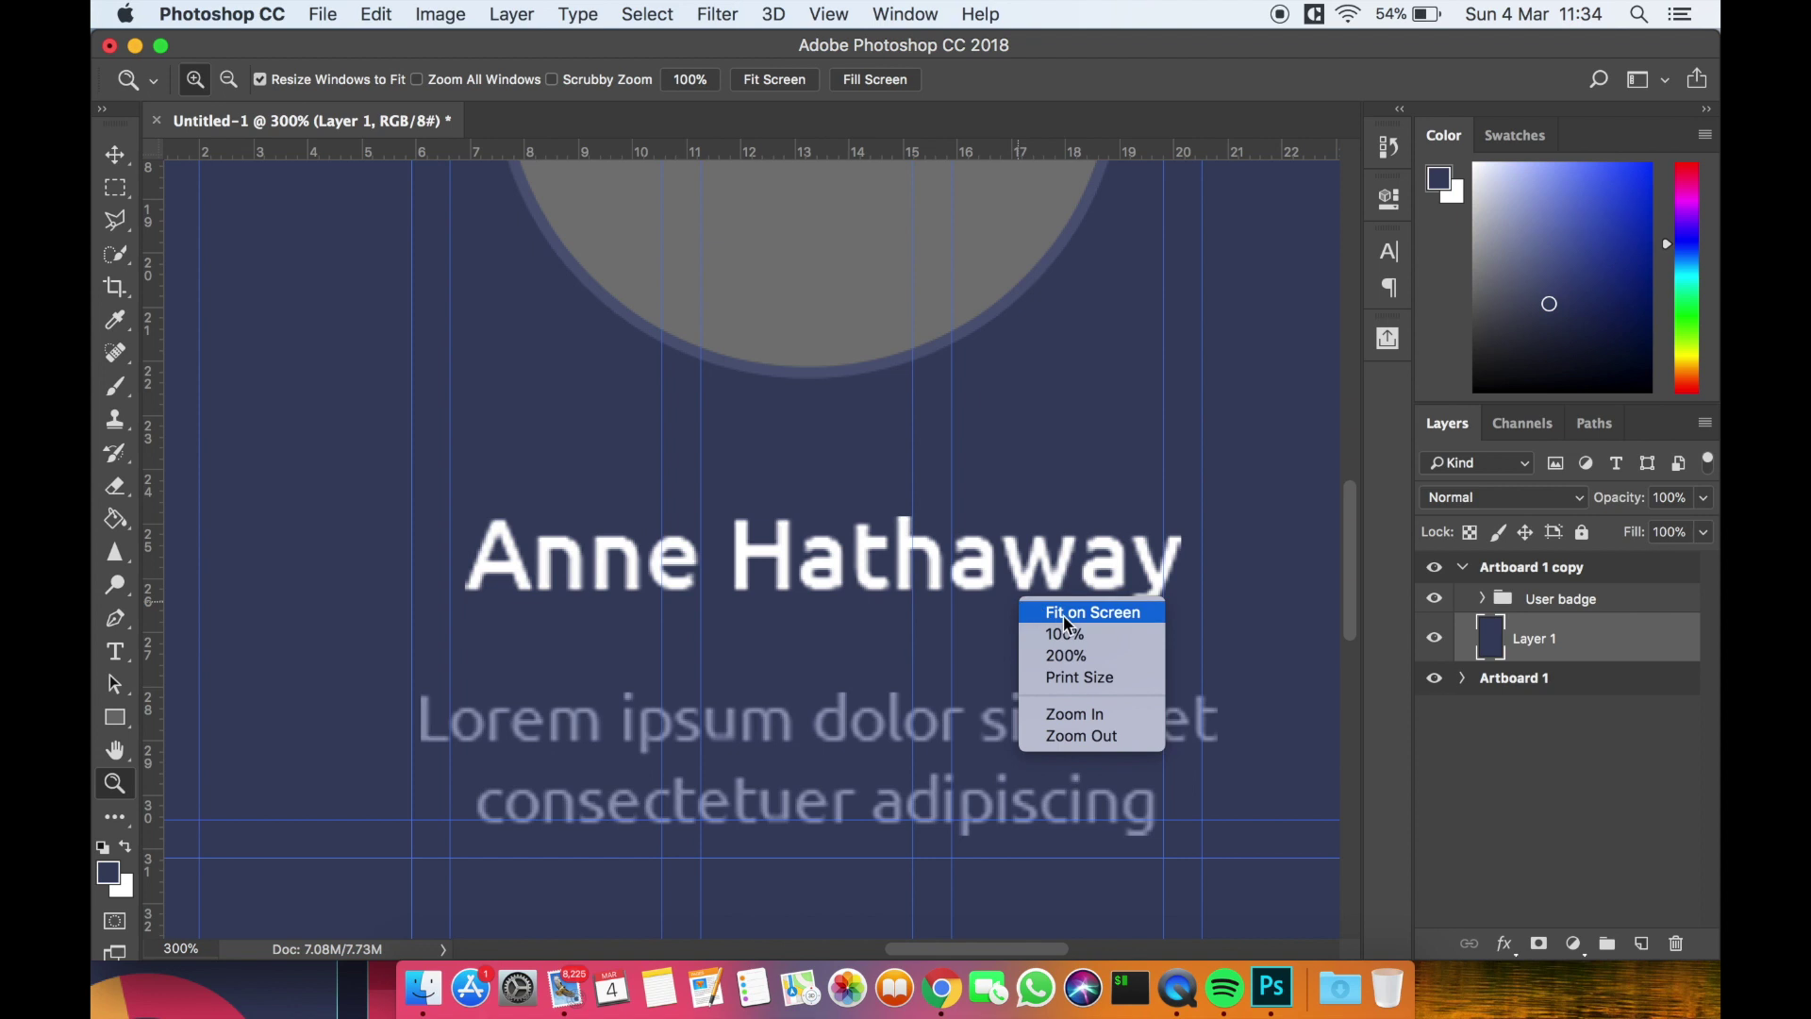
pyautogui.click(1071, 634)
pyautogui.rightClick(1074, 629)
pyautogui.rightClick(781, 623)
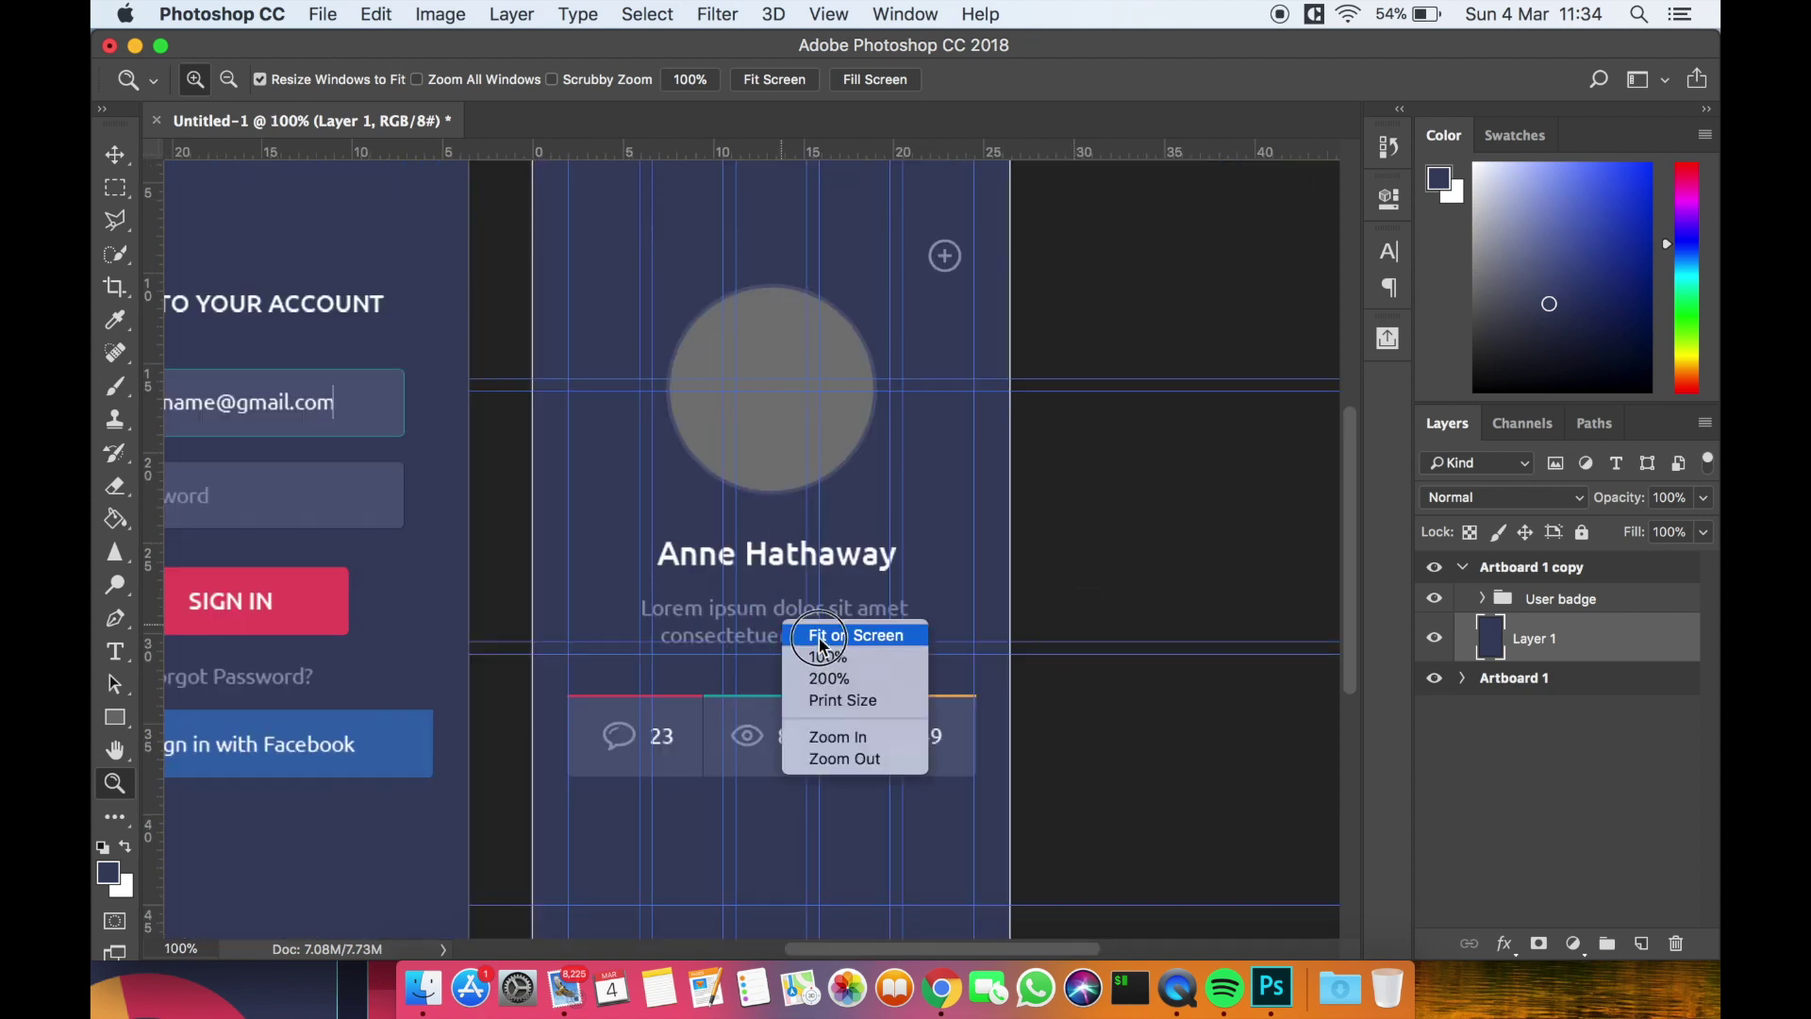
pyautogui.click(819, 637)
# Select the User badge group, toggle its visibility to identify it, and look over the sign-in and profile screens
pyautogui.click(1570, 599)
pyautogui.click(1434, 599)
pyautogui.click(1433, 600)
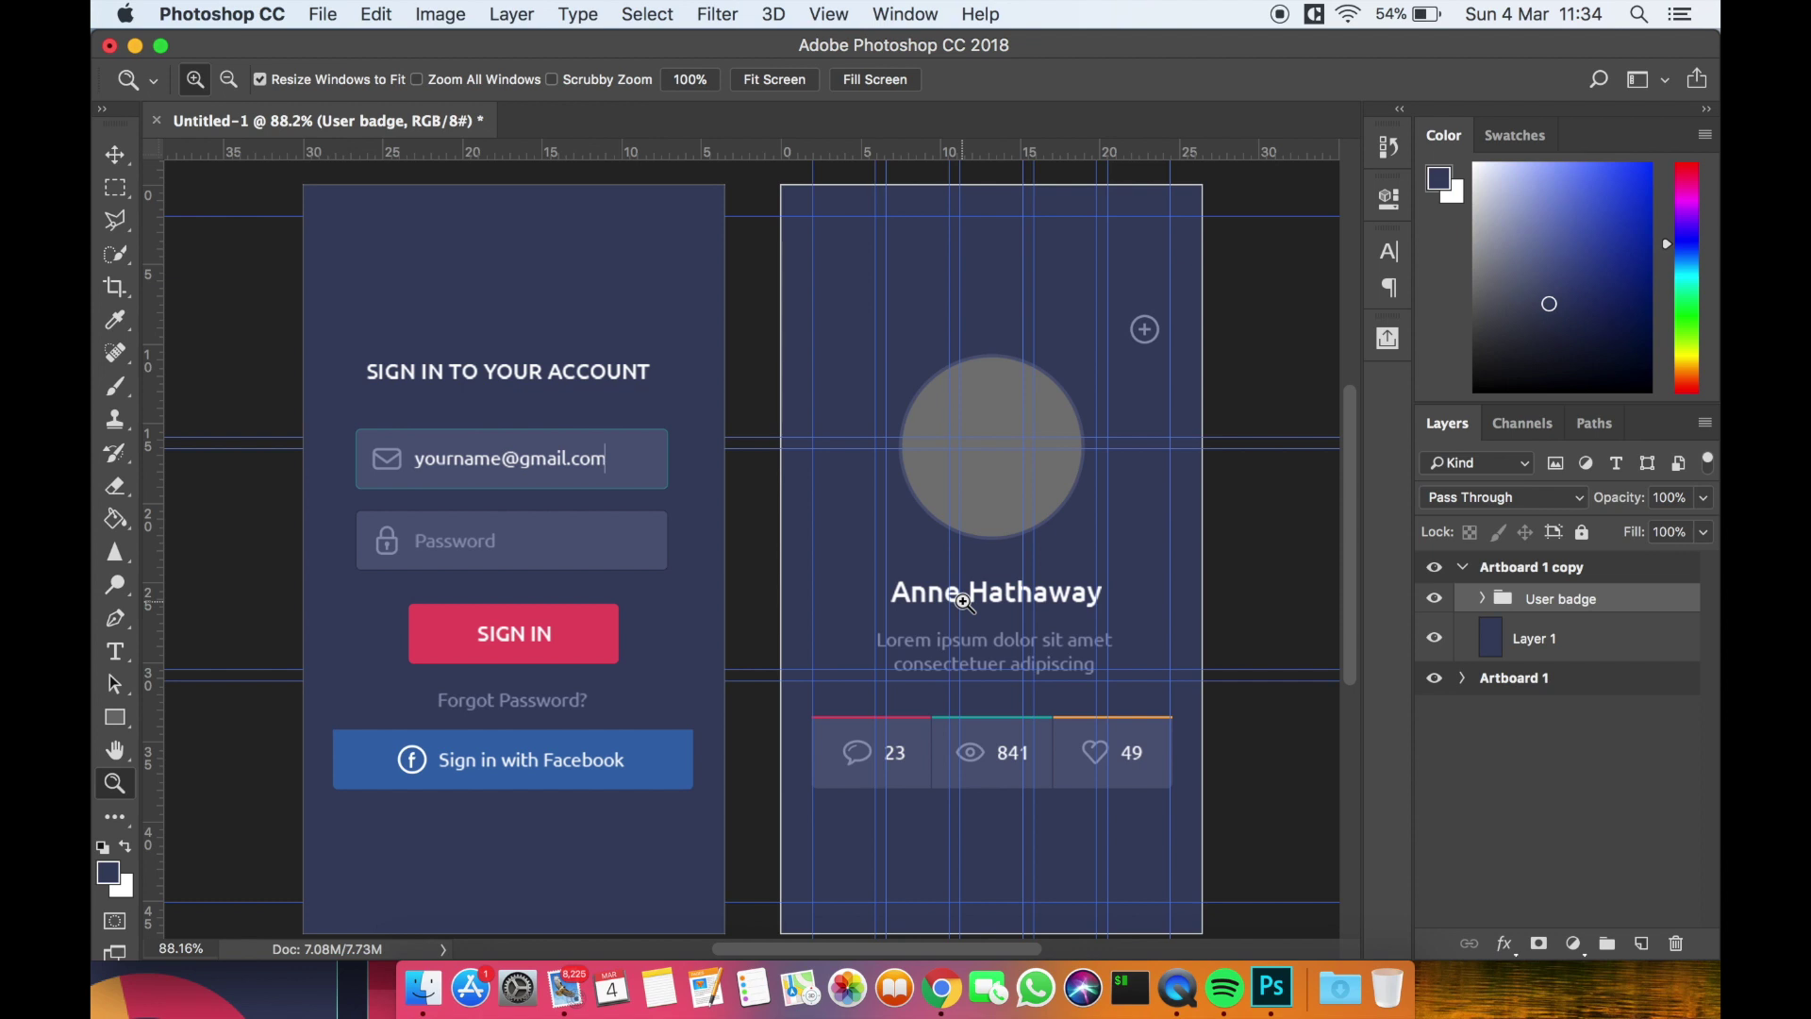
pyautogui.scroll(-3, 962, 601)
pyautogui.hscroll(-2, 962, 601)
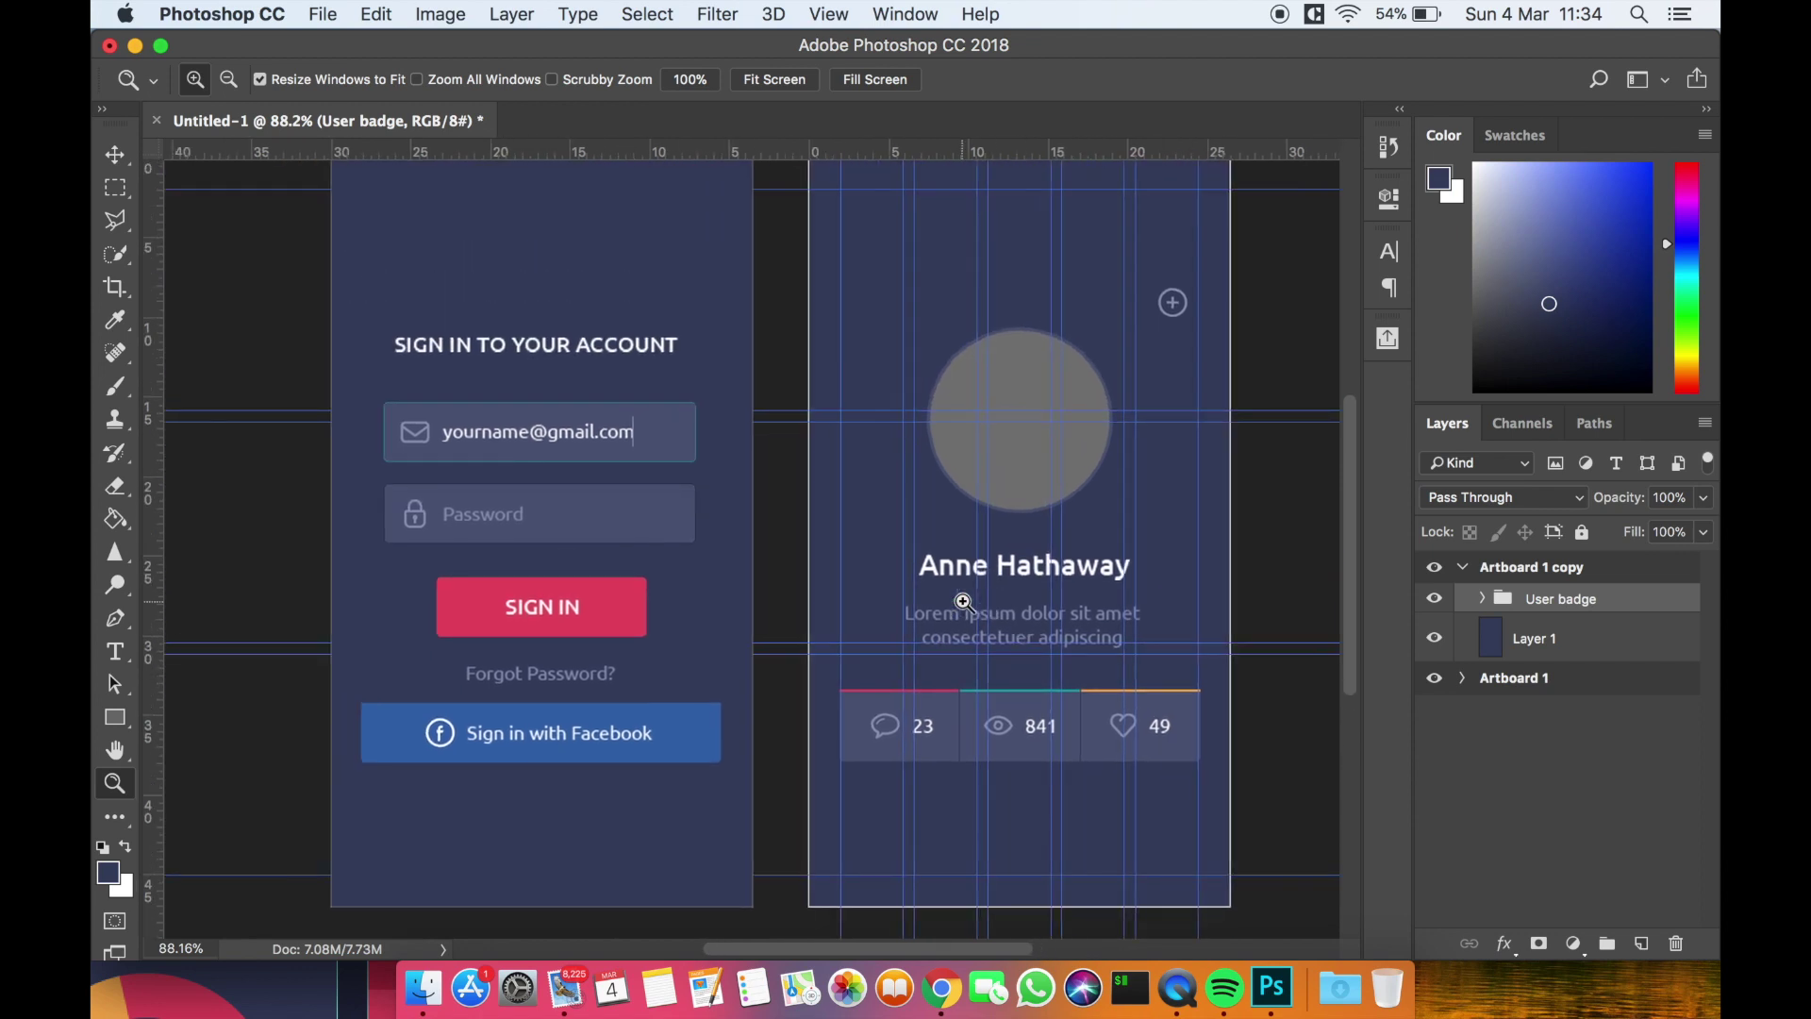
pyautogui.scroll(5, 764, 546)
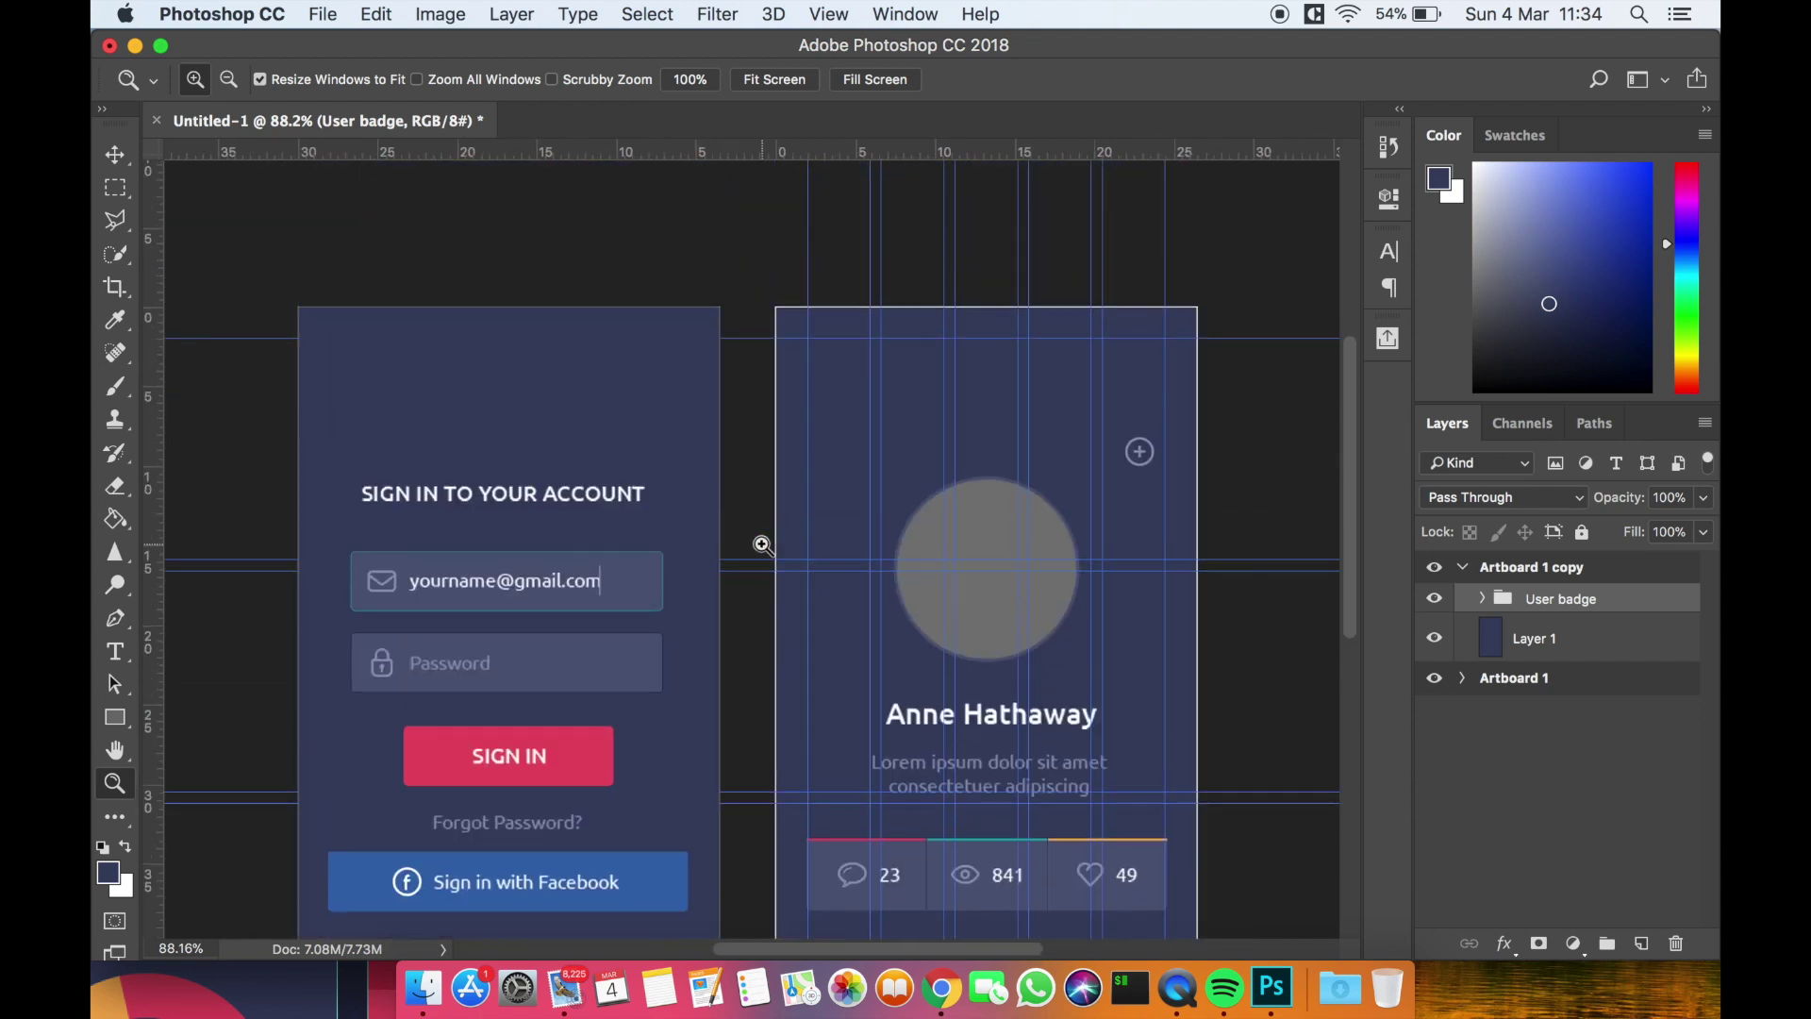
pyautogui.scroll(-3, 1165, 613)
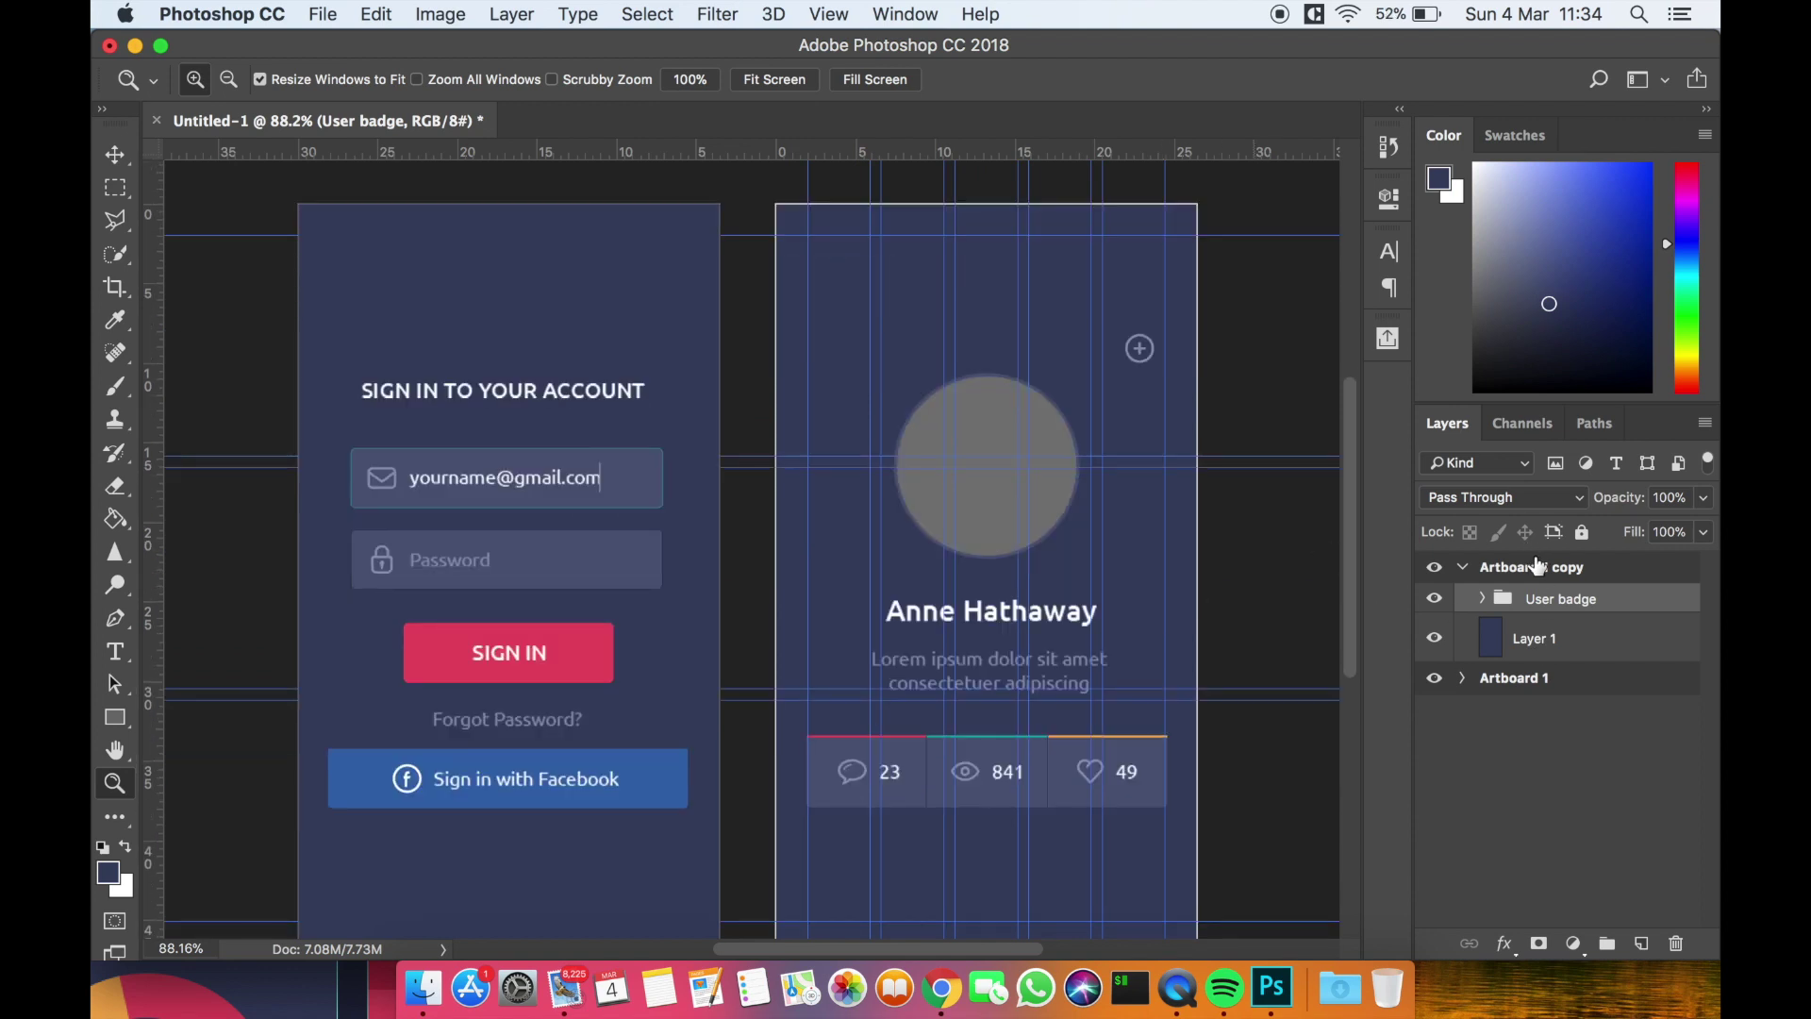
# Rename the duplicated artboard as User Profile
pyautogui.doubleClick(1537, 566)
pyautogui.write('User')
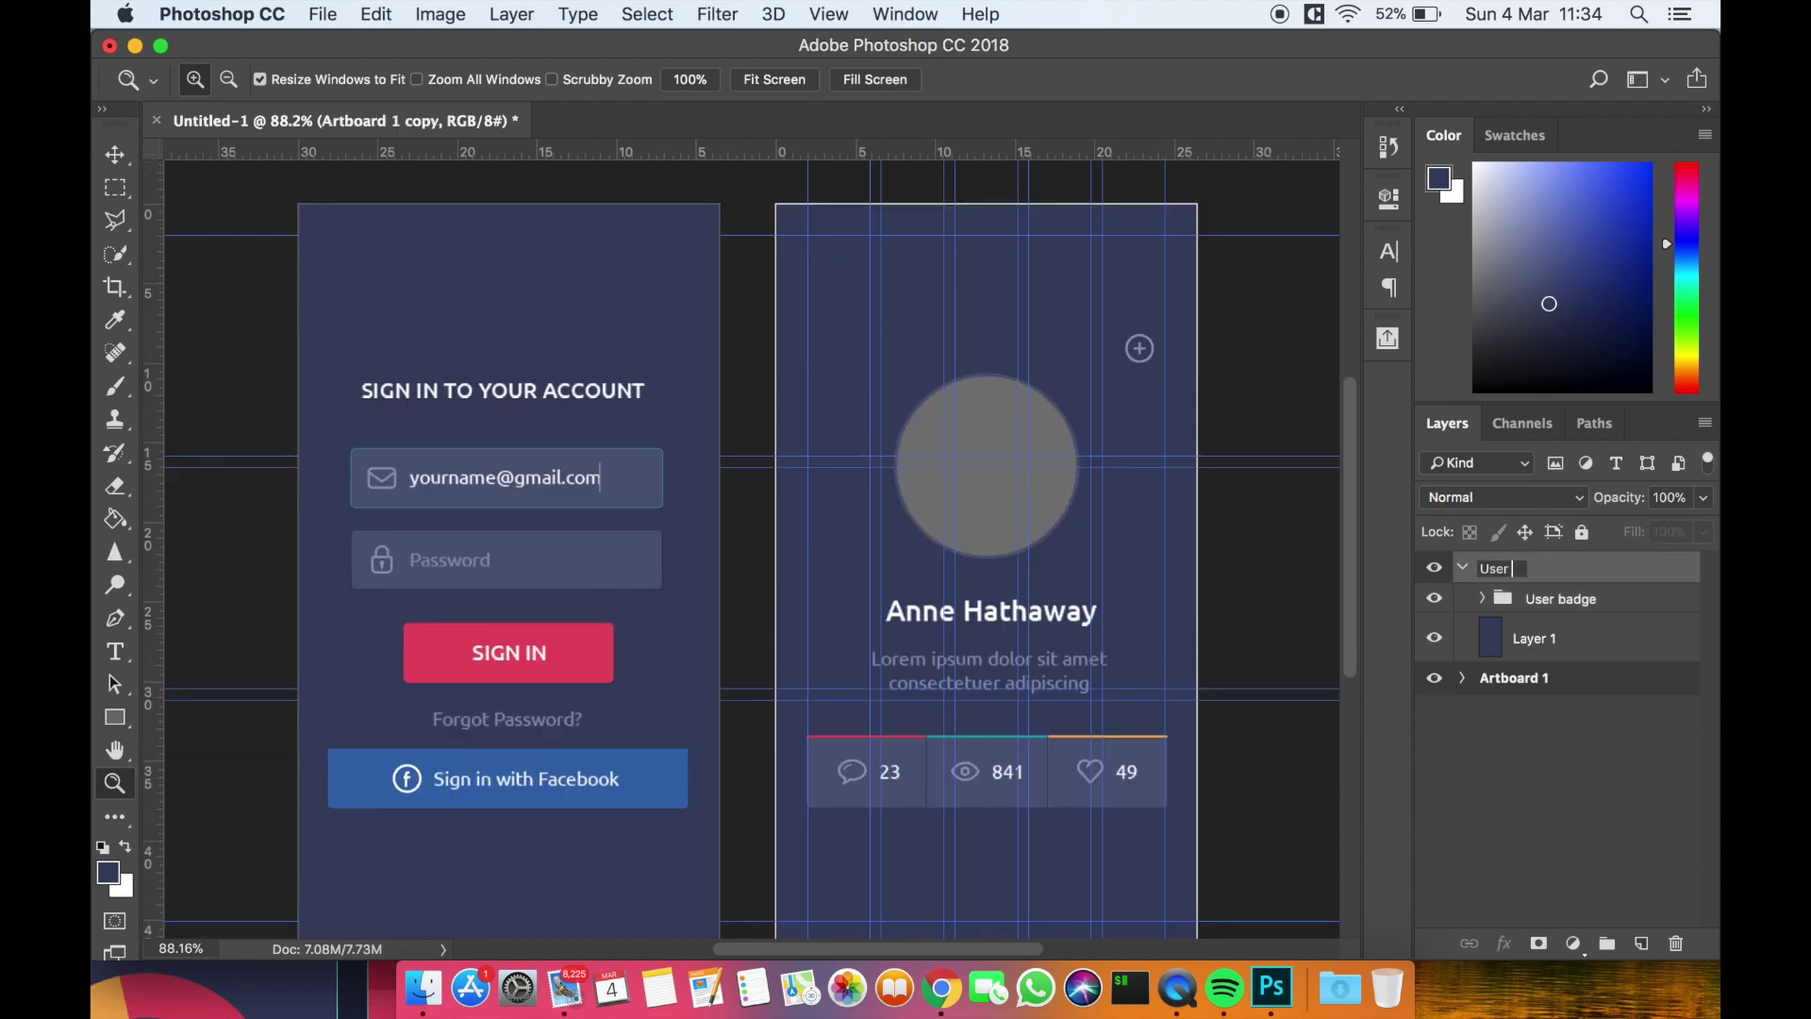
pyautogui.write(' Profile')
pyautogui.press('Return')
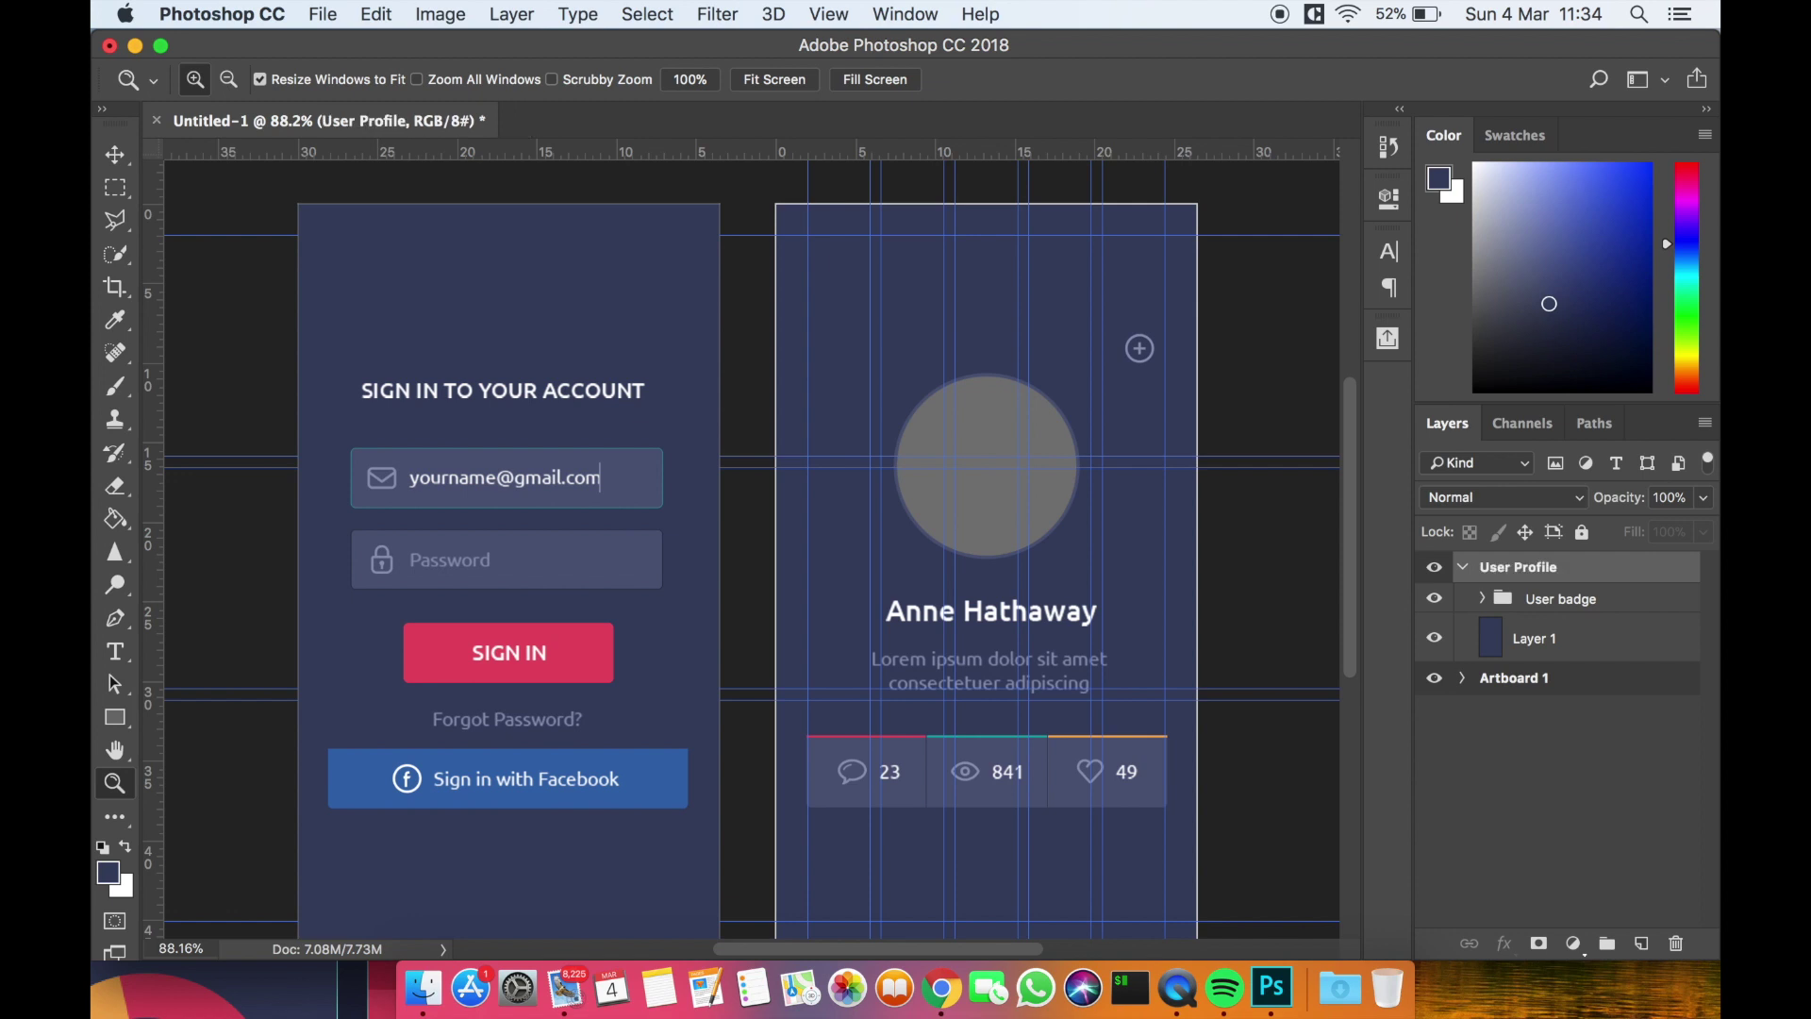
# Rename Artboard 1, which holds the login form, as Sign iN
pyautogui.doubleClick(1537, 679)
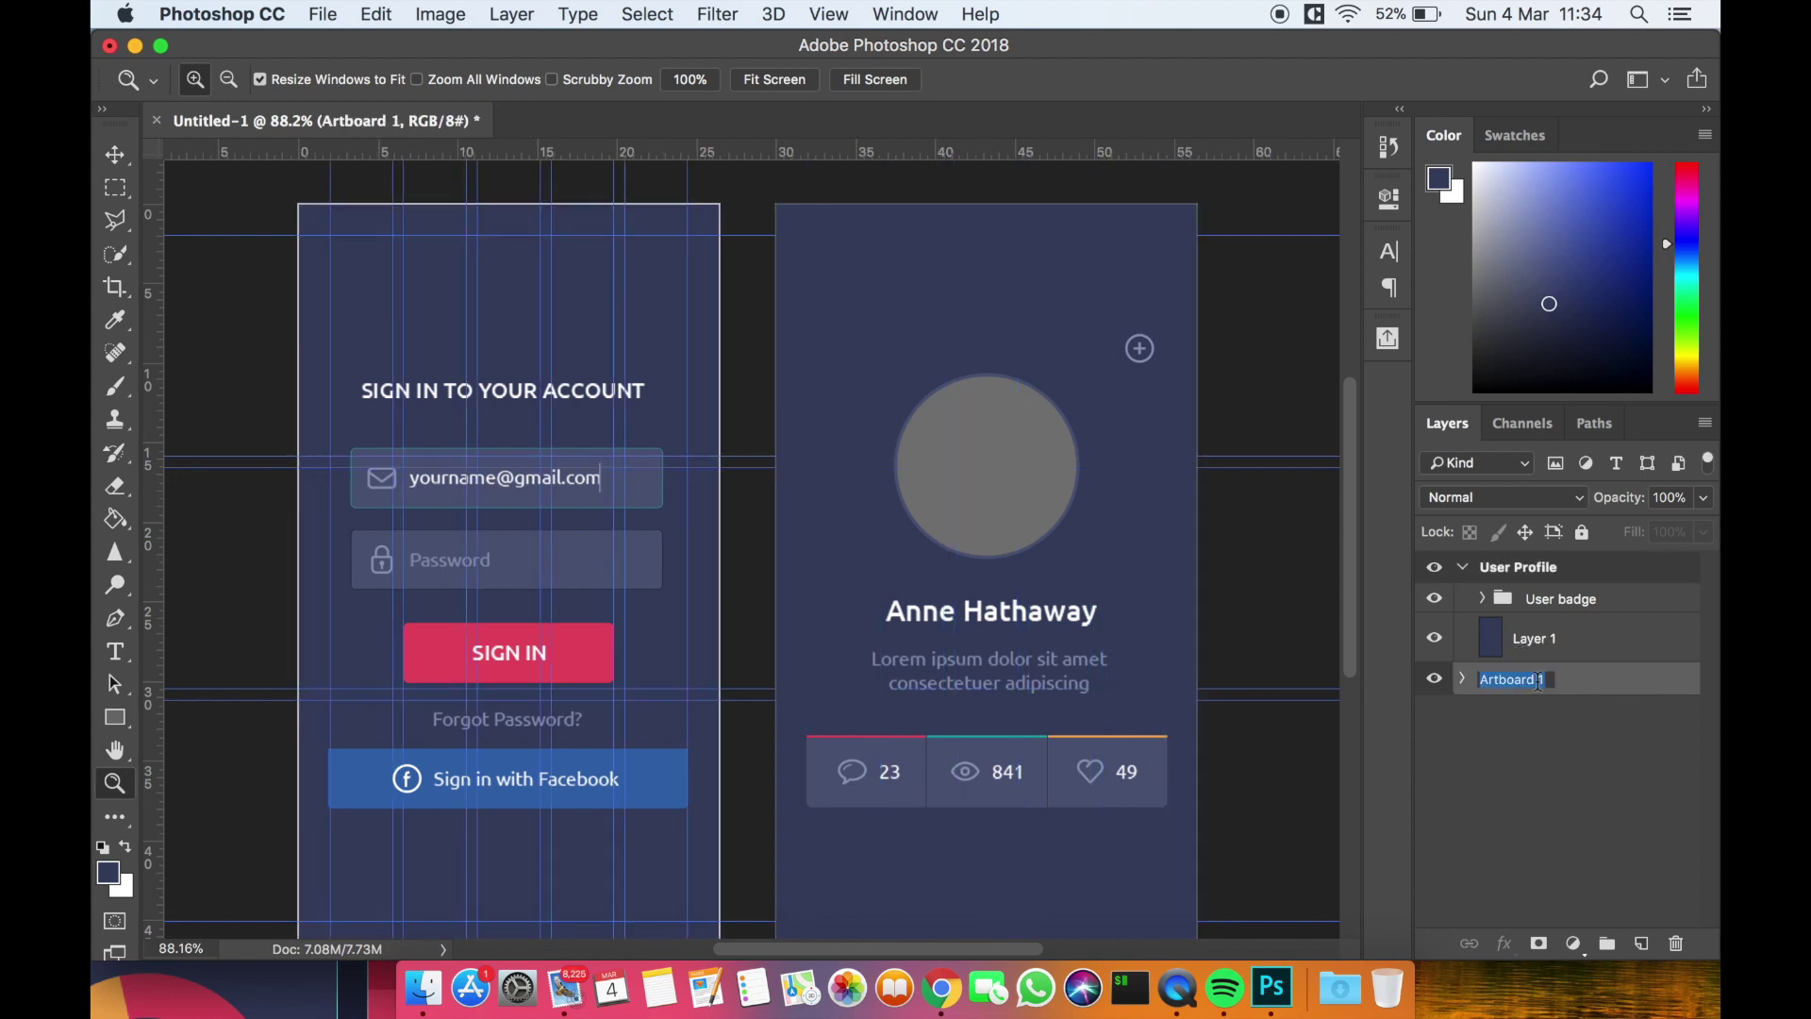
pyautogui.write('Si')
pyautogui.write('gn iN')
pyautogui.press('Return')
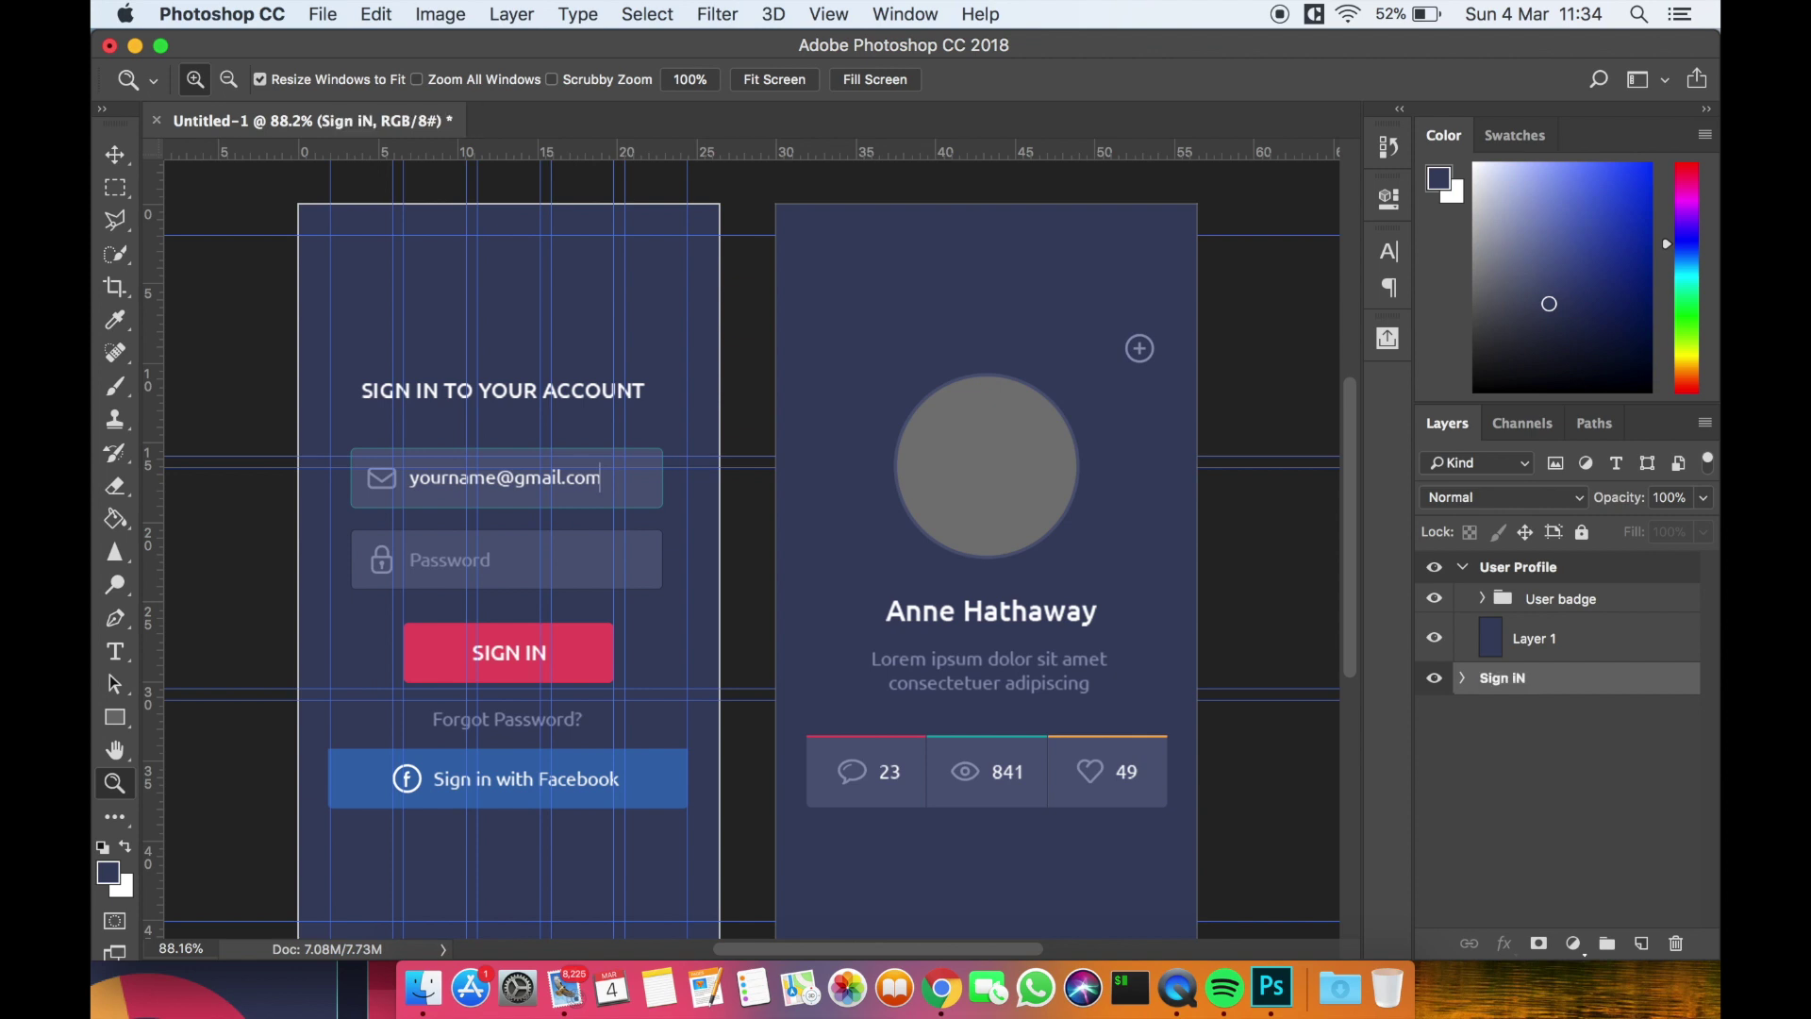
pyautogui.click(114, 153)
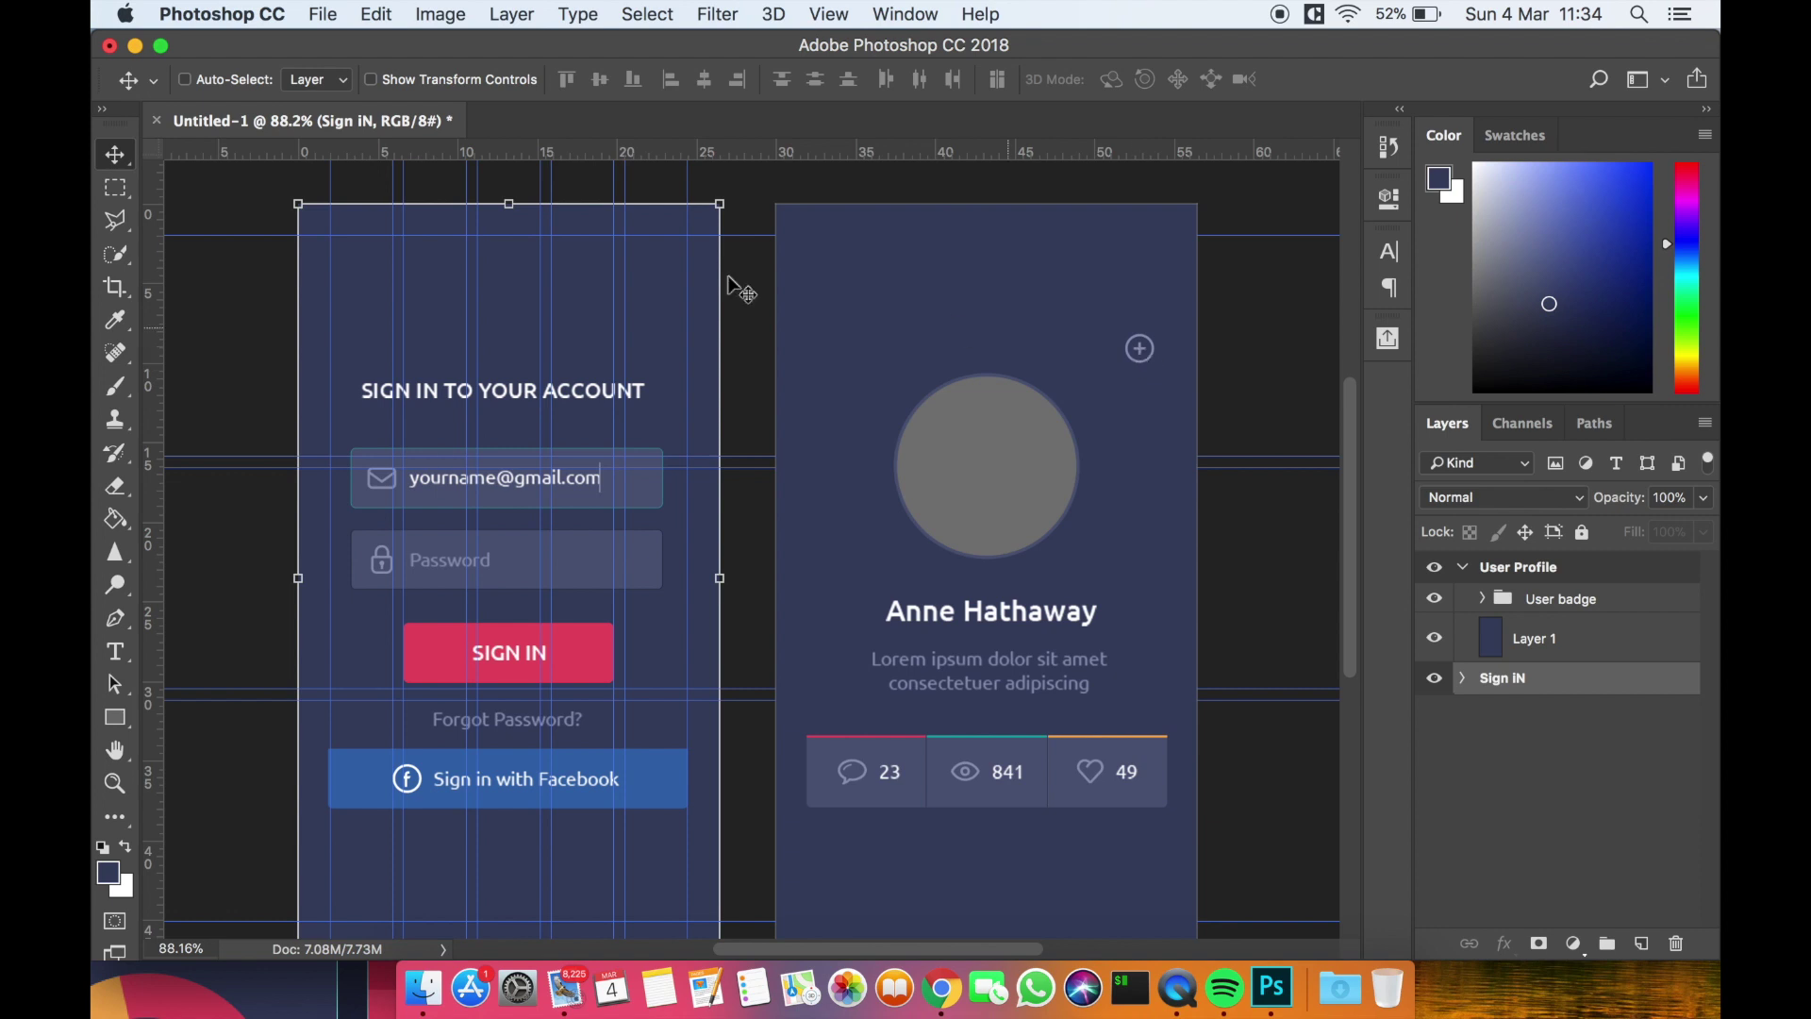
pyautogui.click(115, 188)
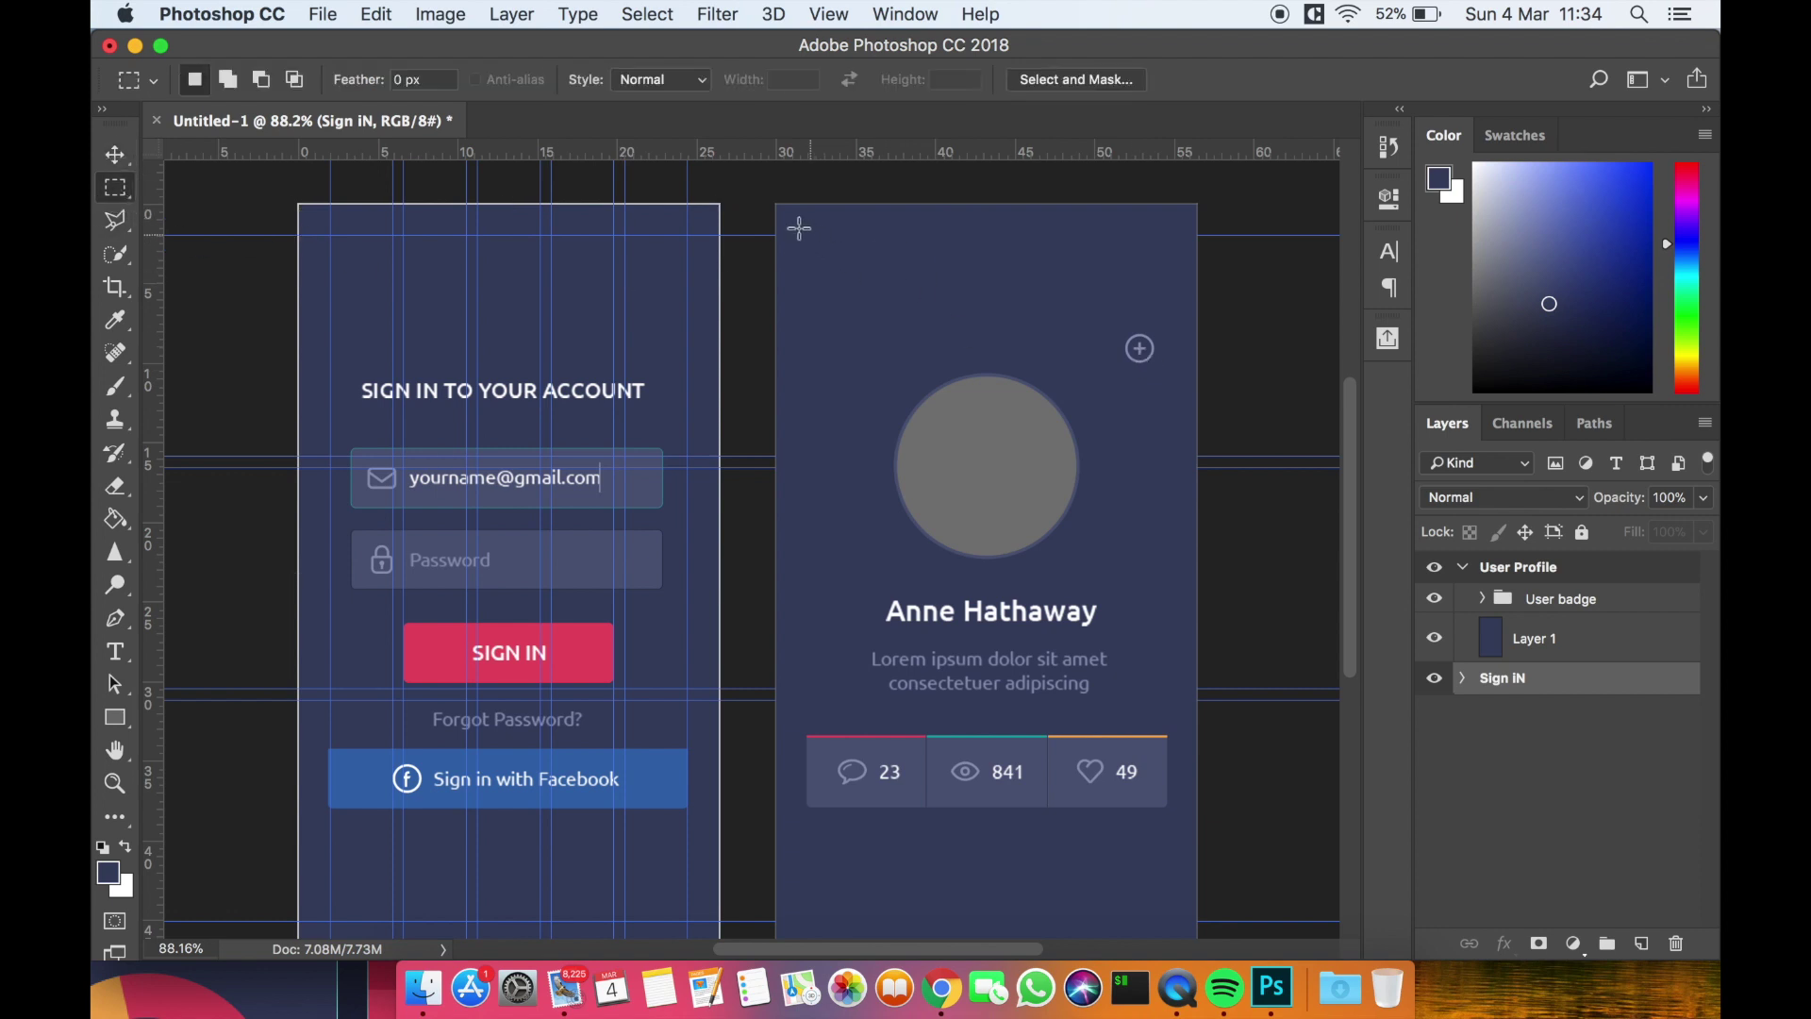
pyautogui.scroll(-5, 727, 557)
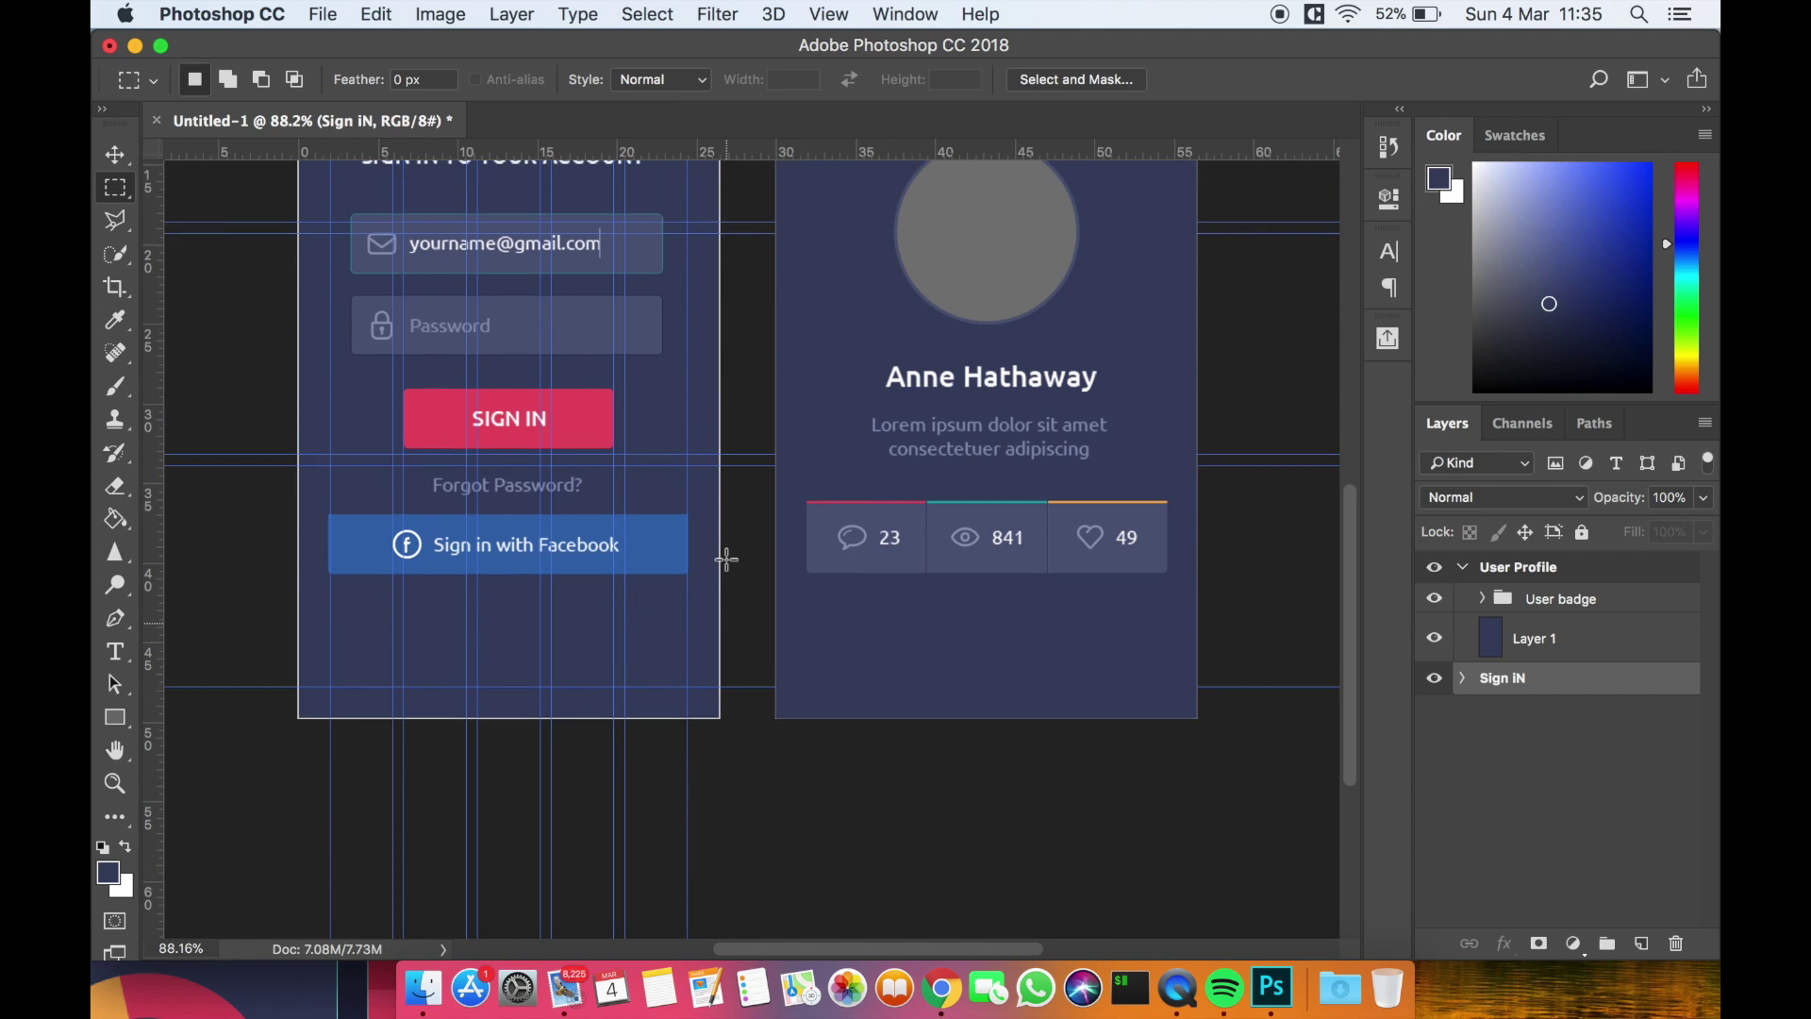
pyautogui.scroll(8, 727, 557)
pyautogui.scroll(-3, 726, 559)
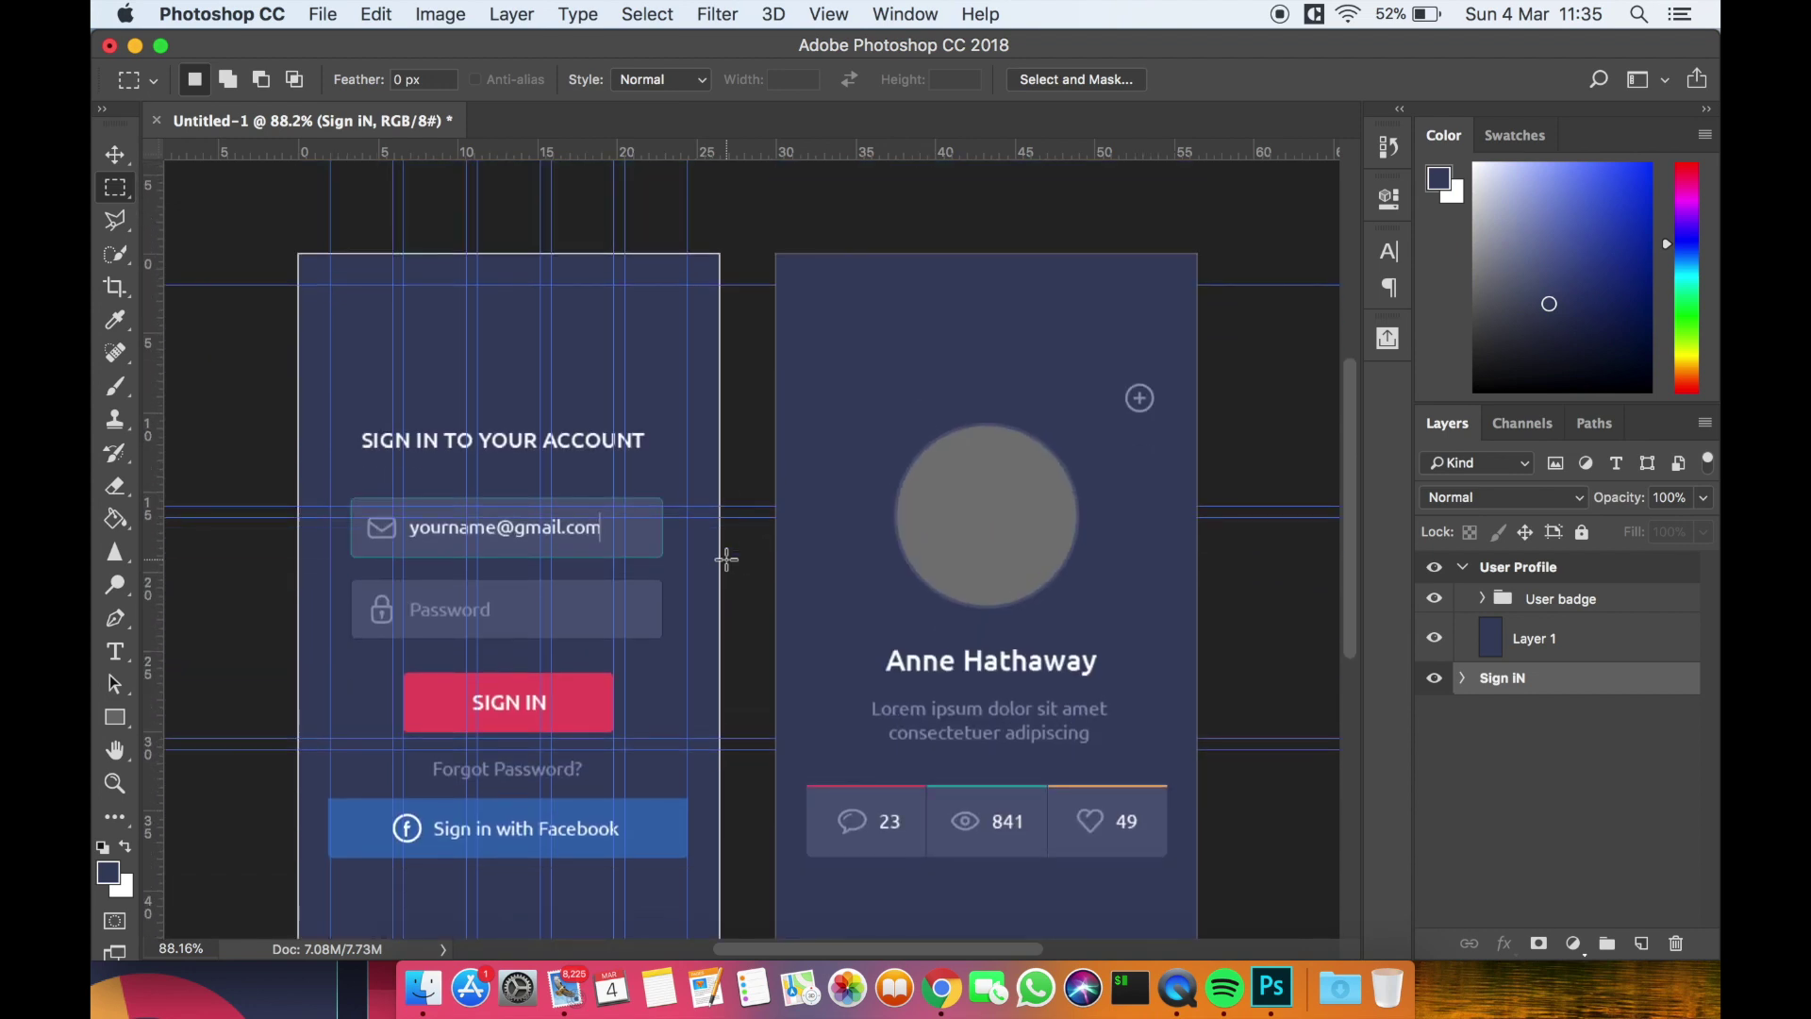
# Marquee-select a full-width strip across the top of the User Profile artboard and add a new layer above its Layer 1
pyautogui.click(129, 166)
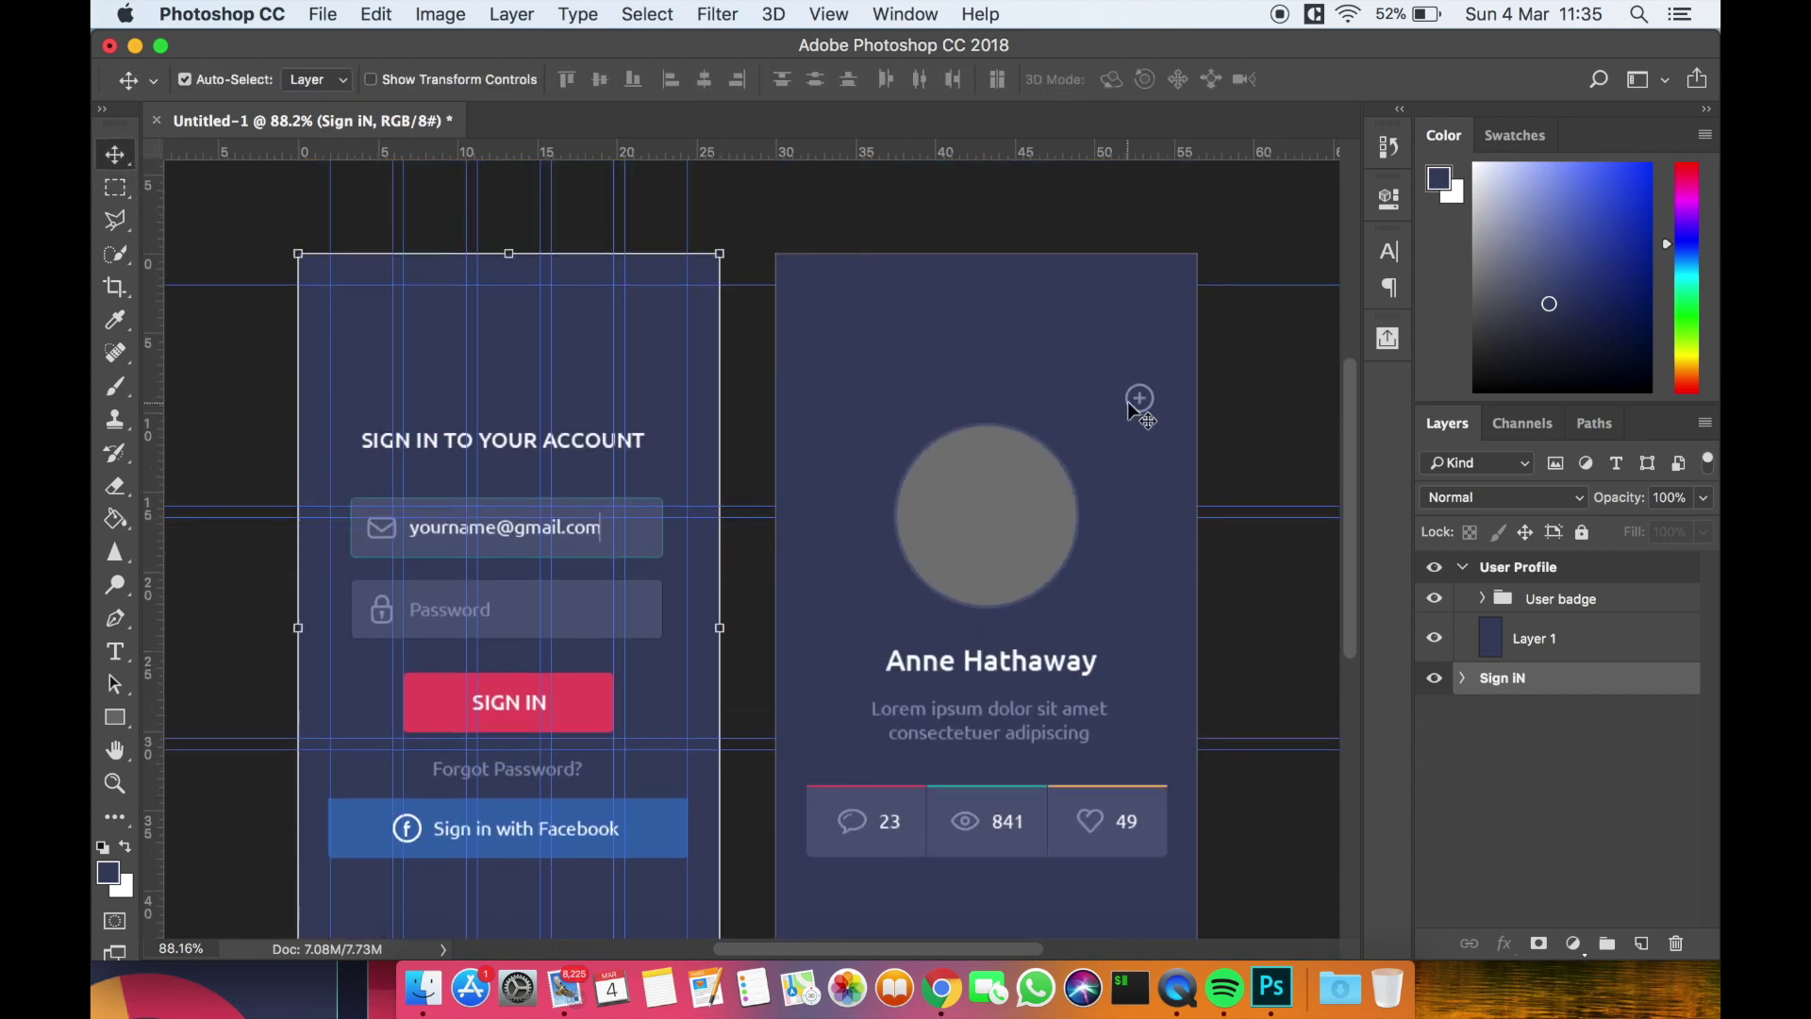
pyautogui.click(1138, 403)
pyautogui.scroll(-2, 1502, 757)
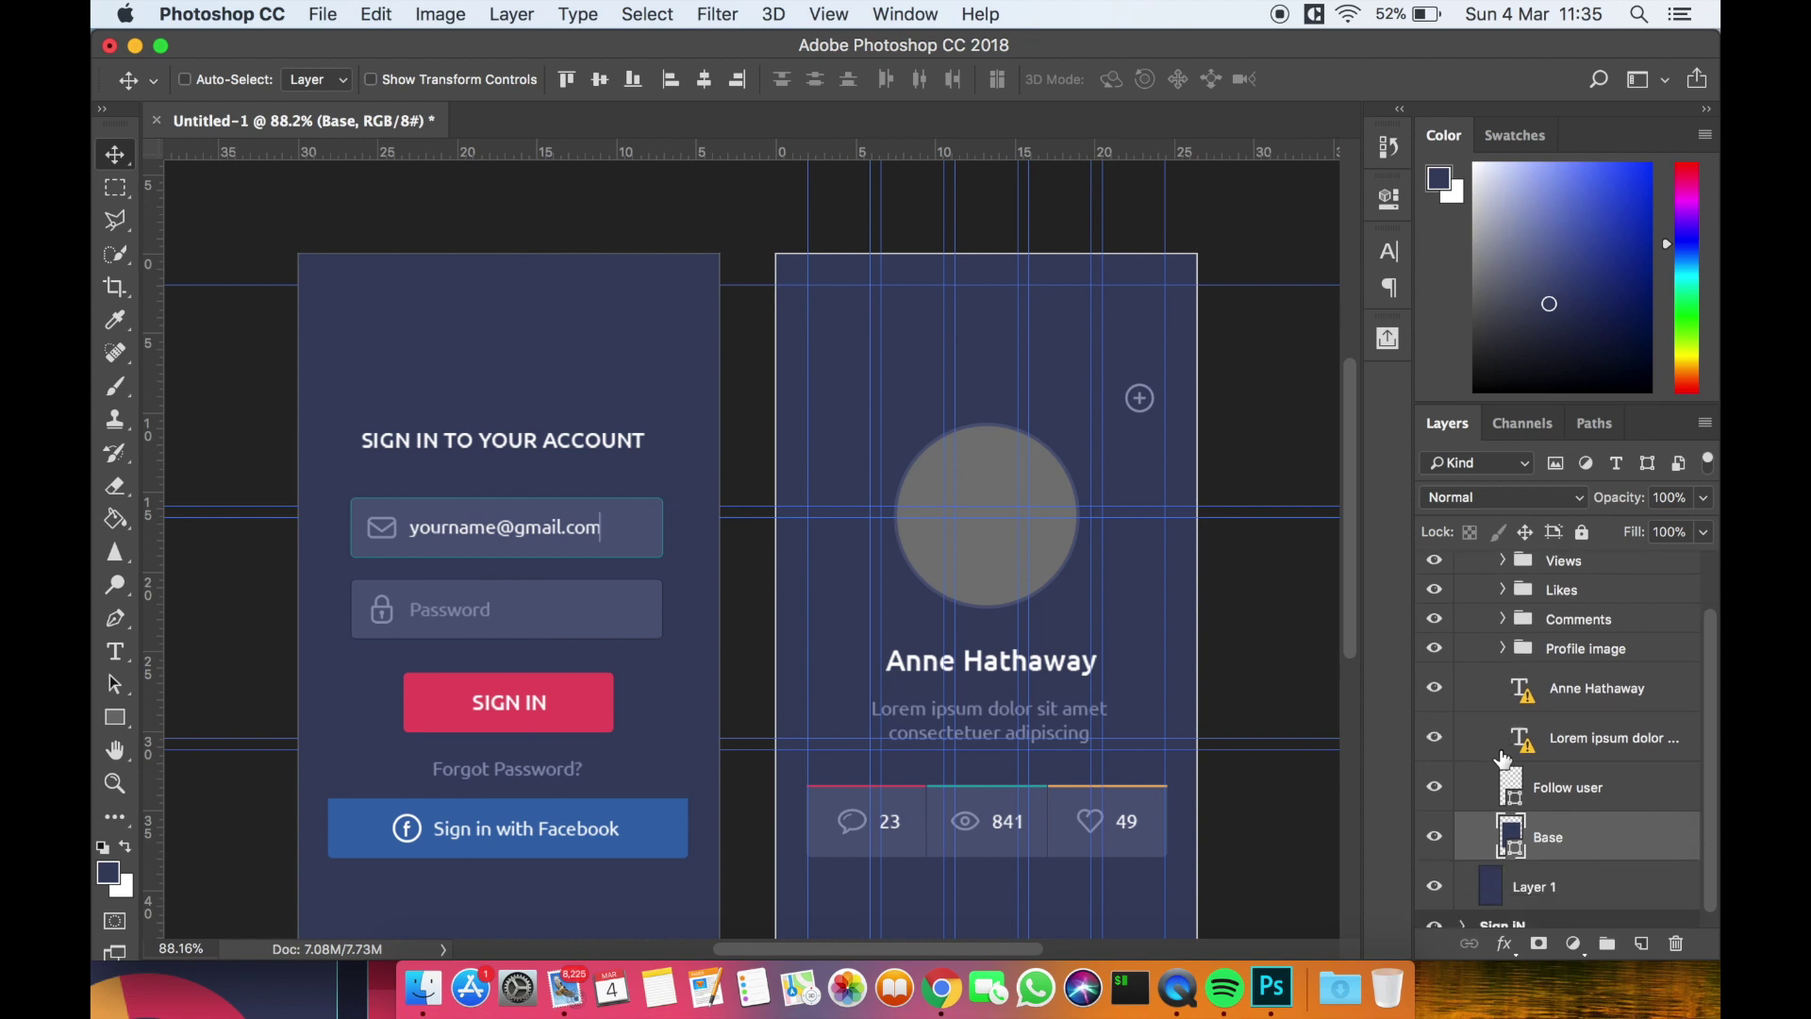
pyautogui.press('super')
pyautogui.click(114, 187)
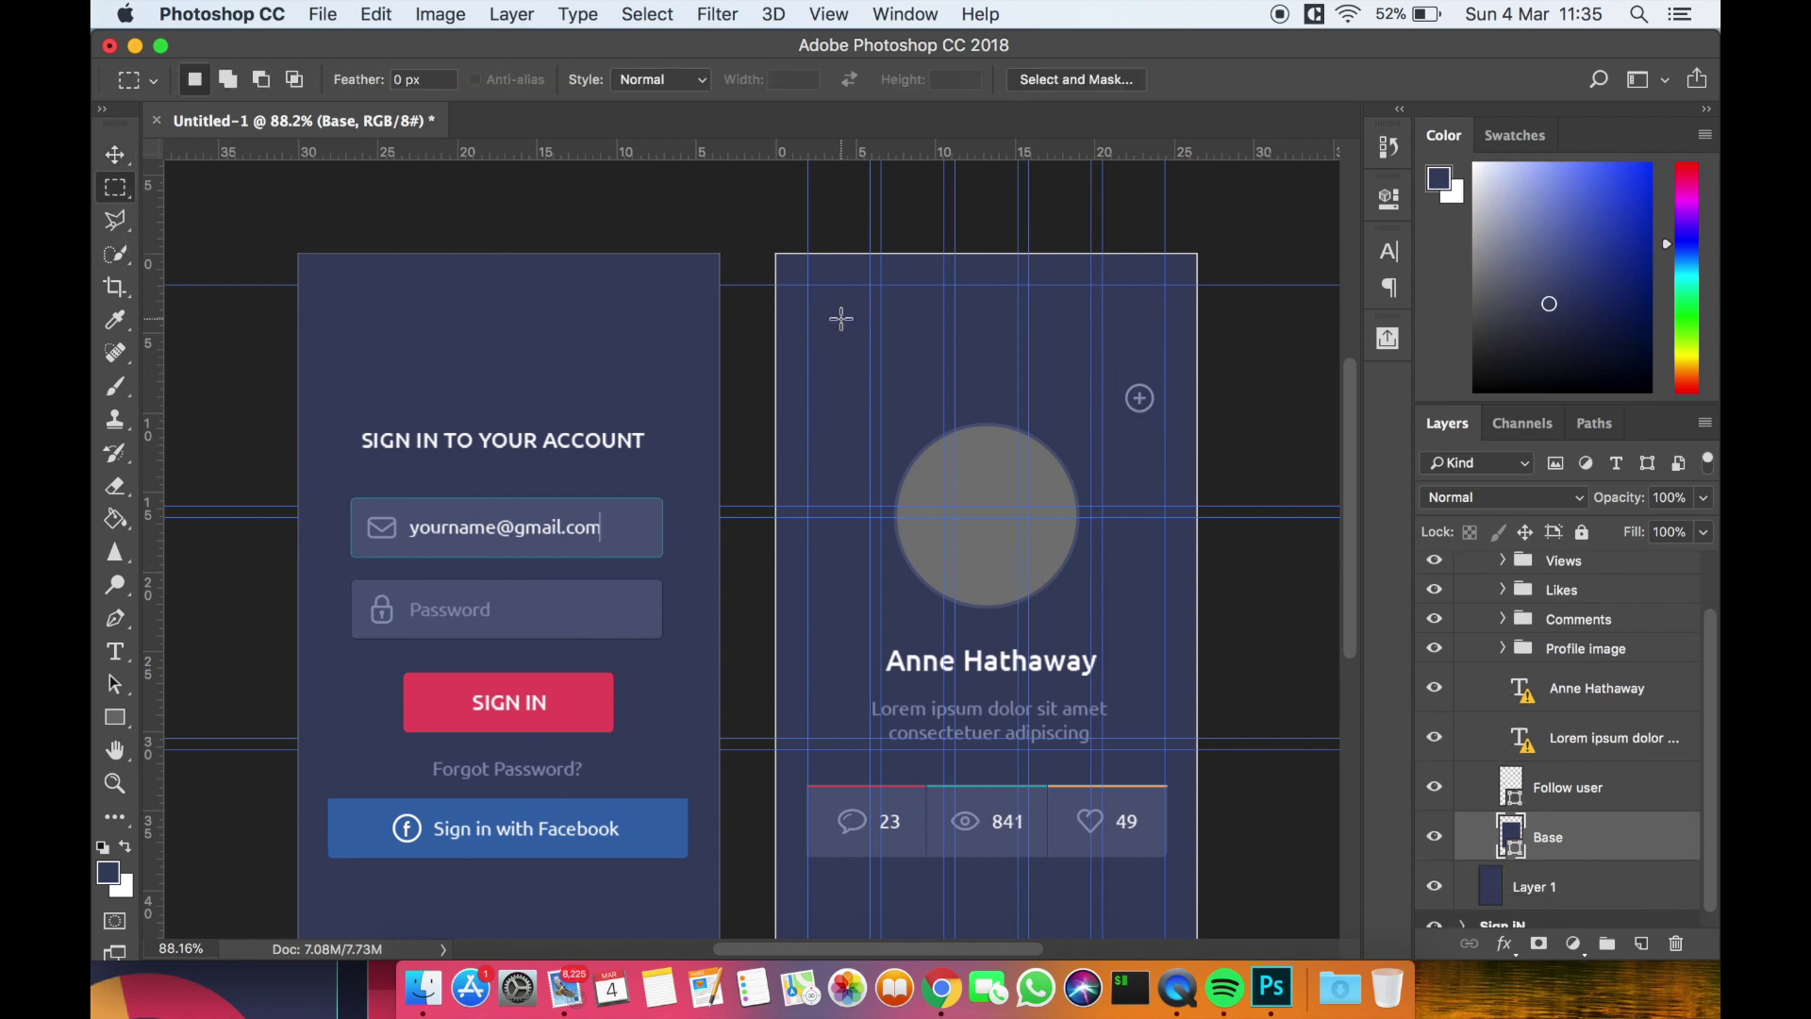
pyautogui.moveTo(774, 252); pyautogui.dragTo(1199, 329)
pyautogui.scroll(3, 1559, 593)
pyautogui.click(1483, 599)
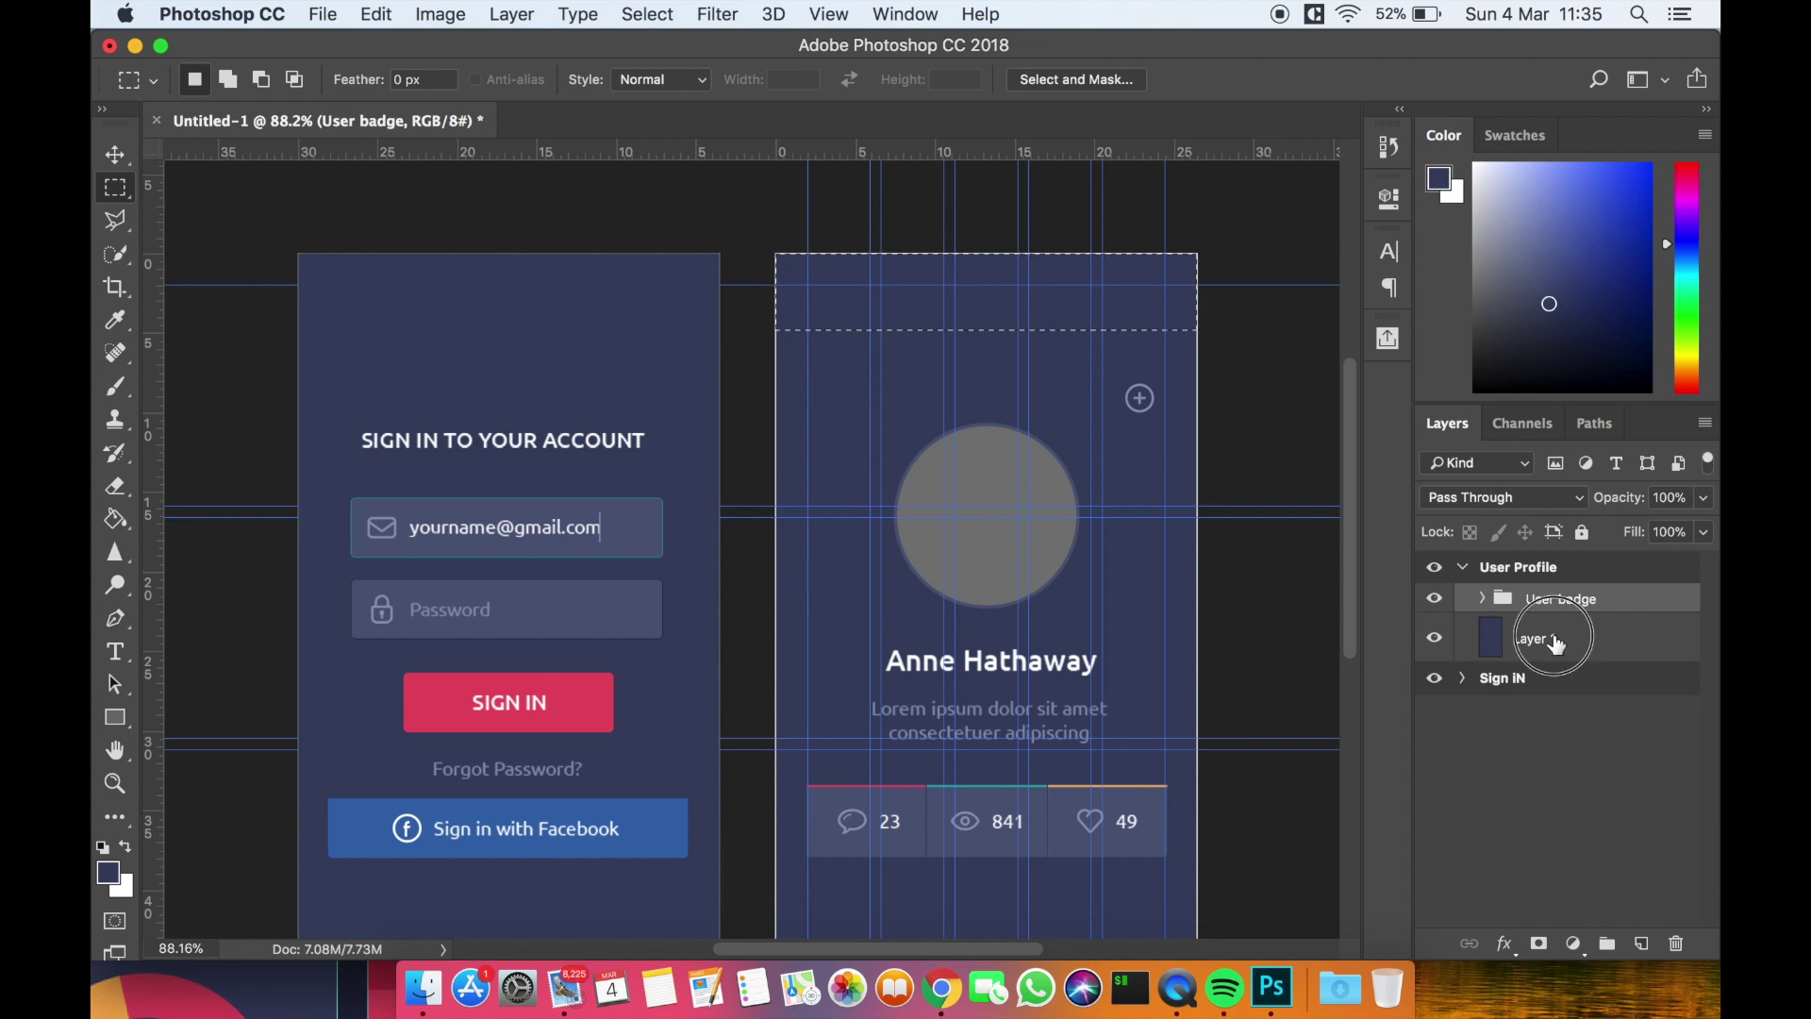
pyautogui.click(1535, 637)
pyautogui.click(1641, 945)
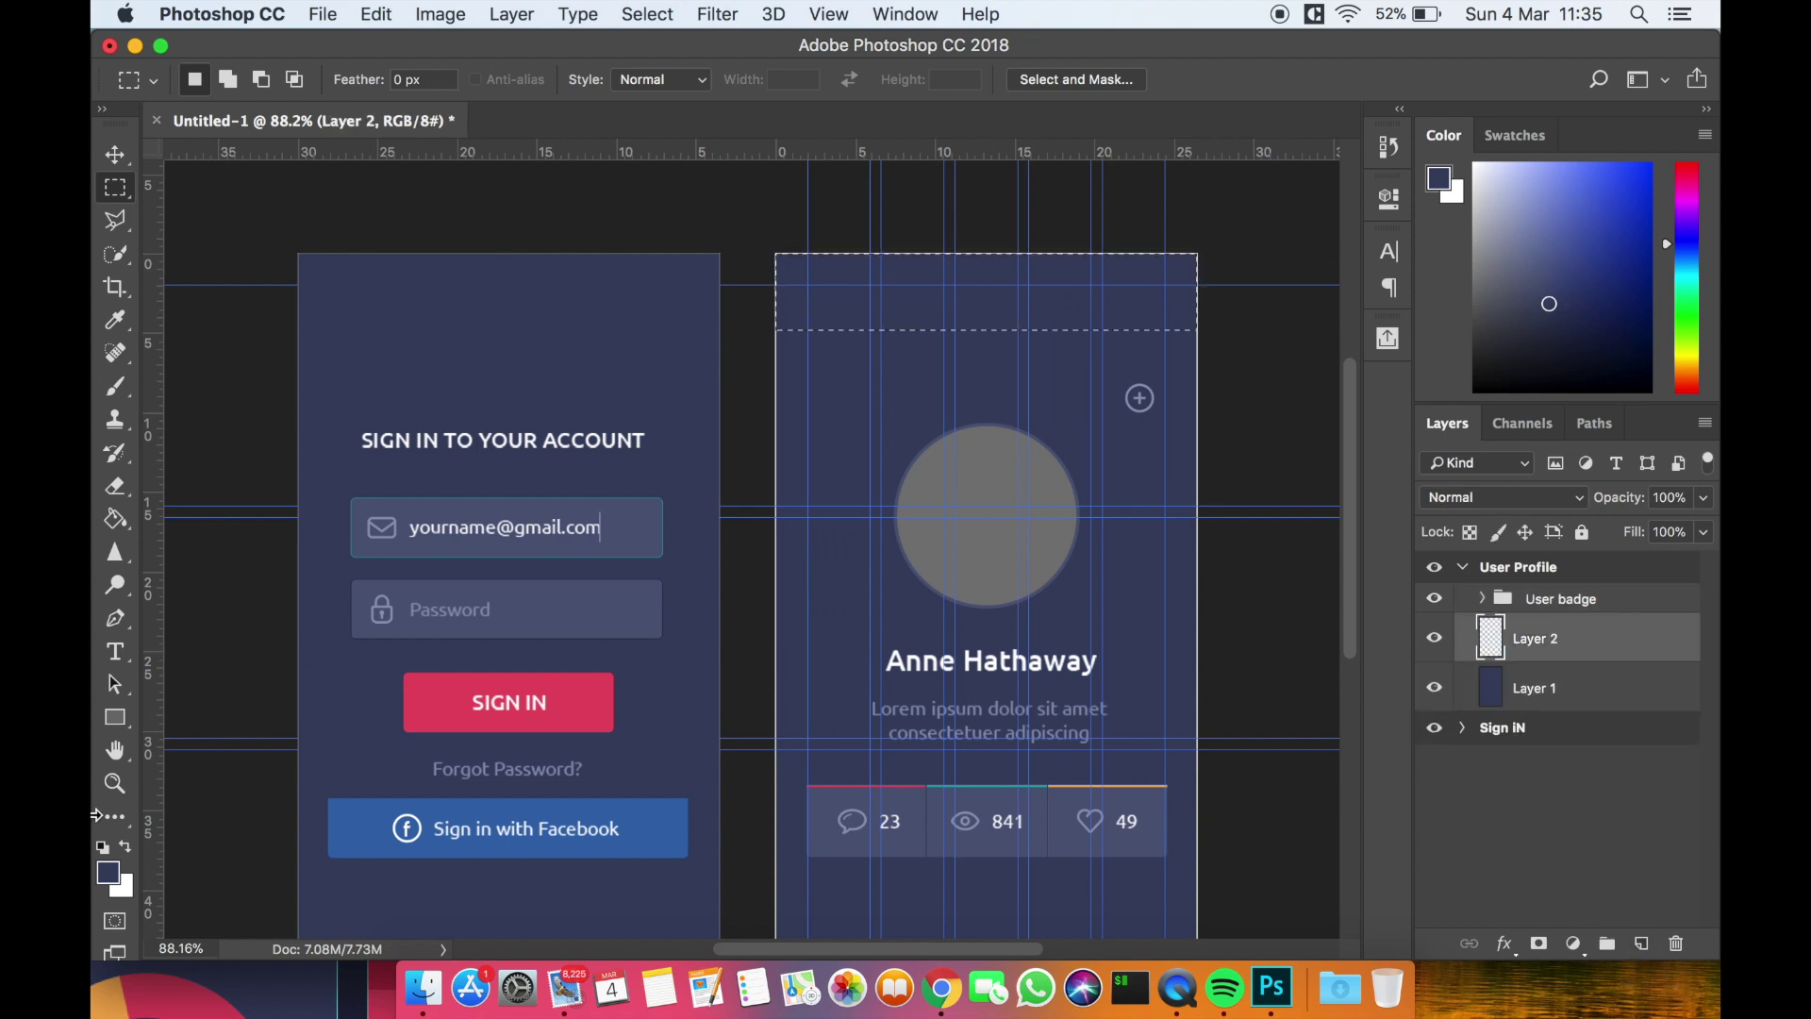
# Sample the SIGN IN button's pink (e64c65) as foreground colour, fill the selected strip with it and deselect
pyautogui.click(108, 872)
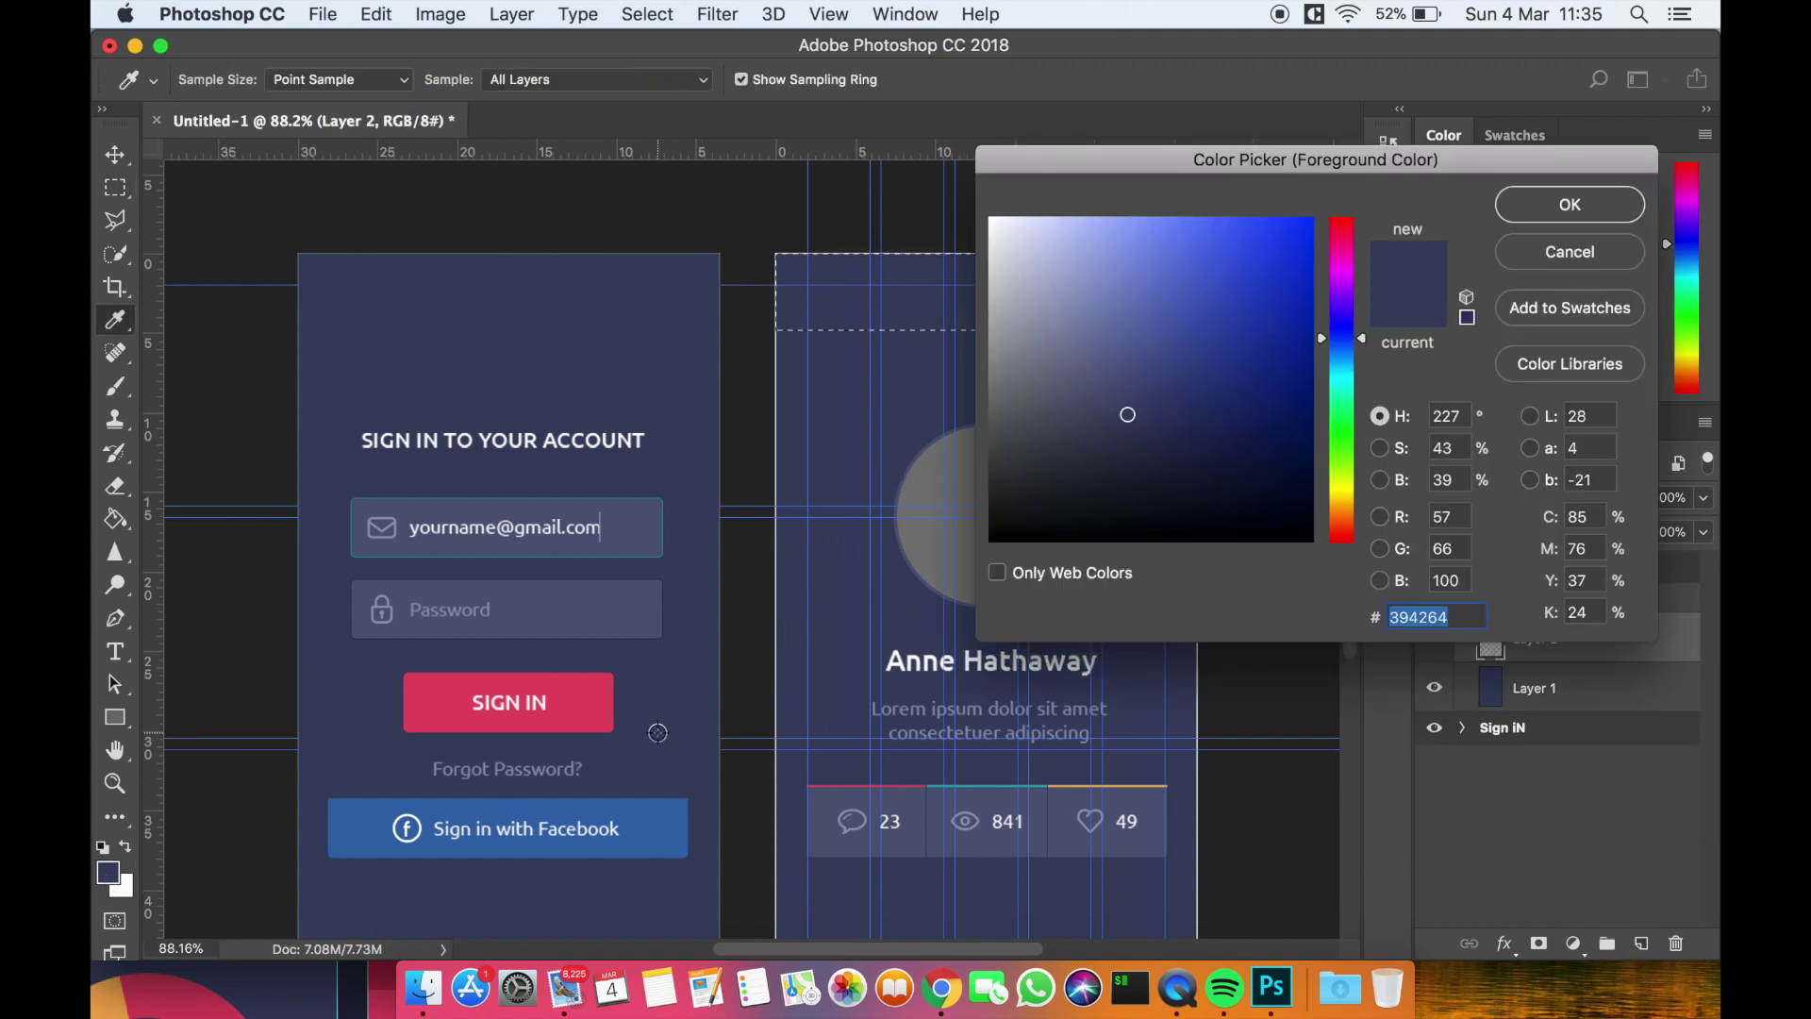
pyautogui.moveTo(1208, 166); pyautogui.dragTo(1412, 148)
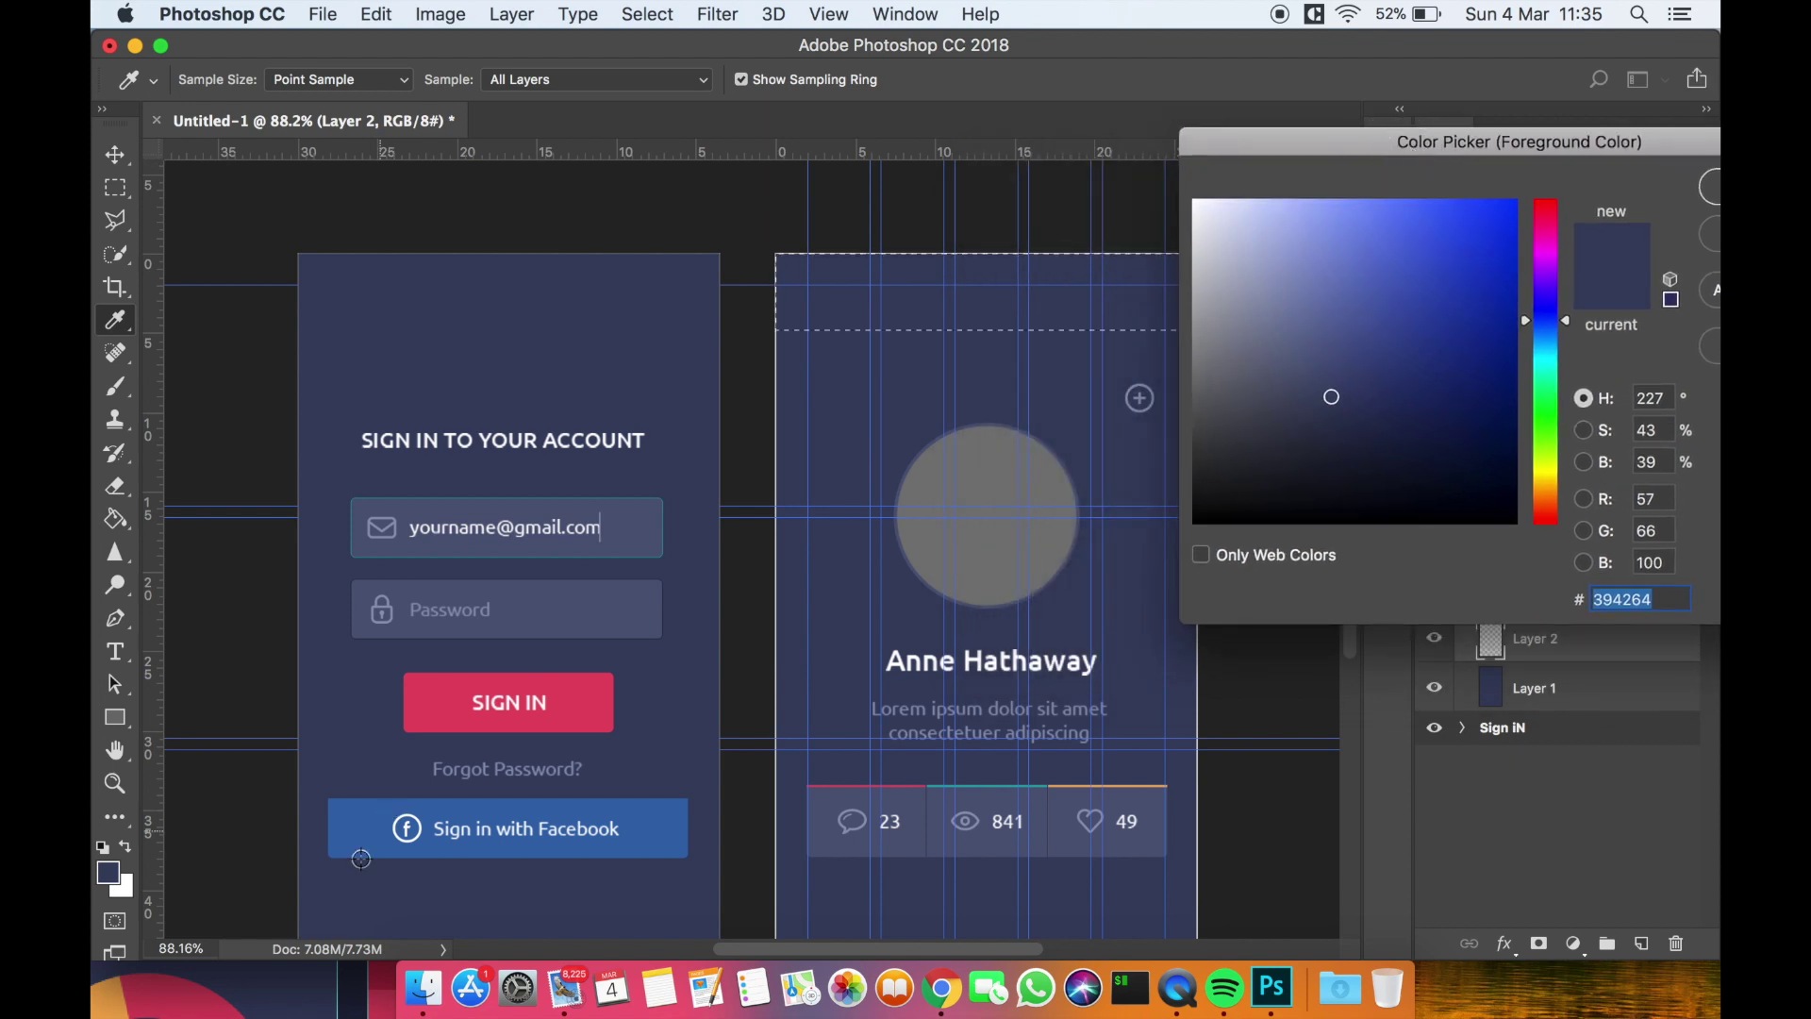
pyautogui.click(600, 706)
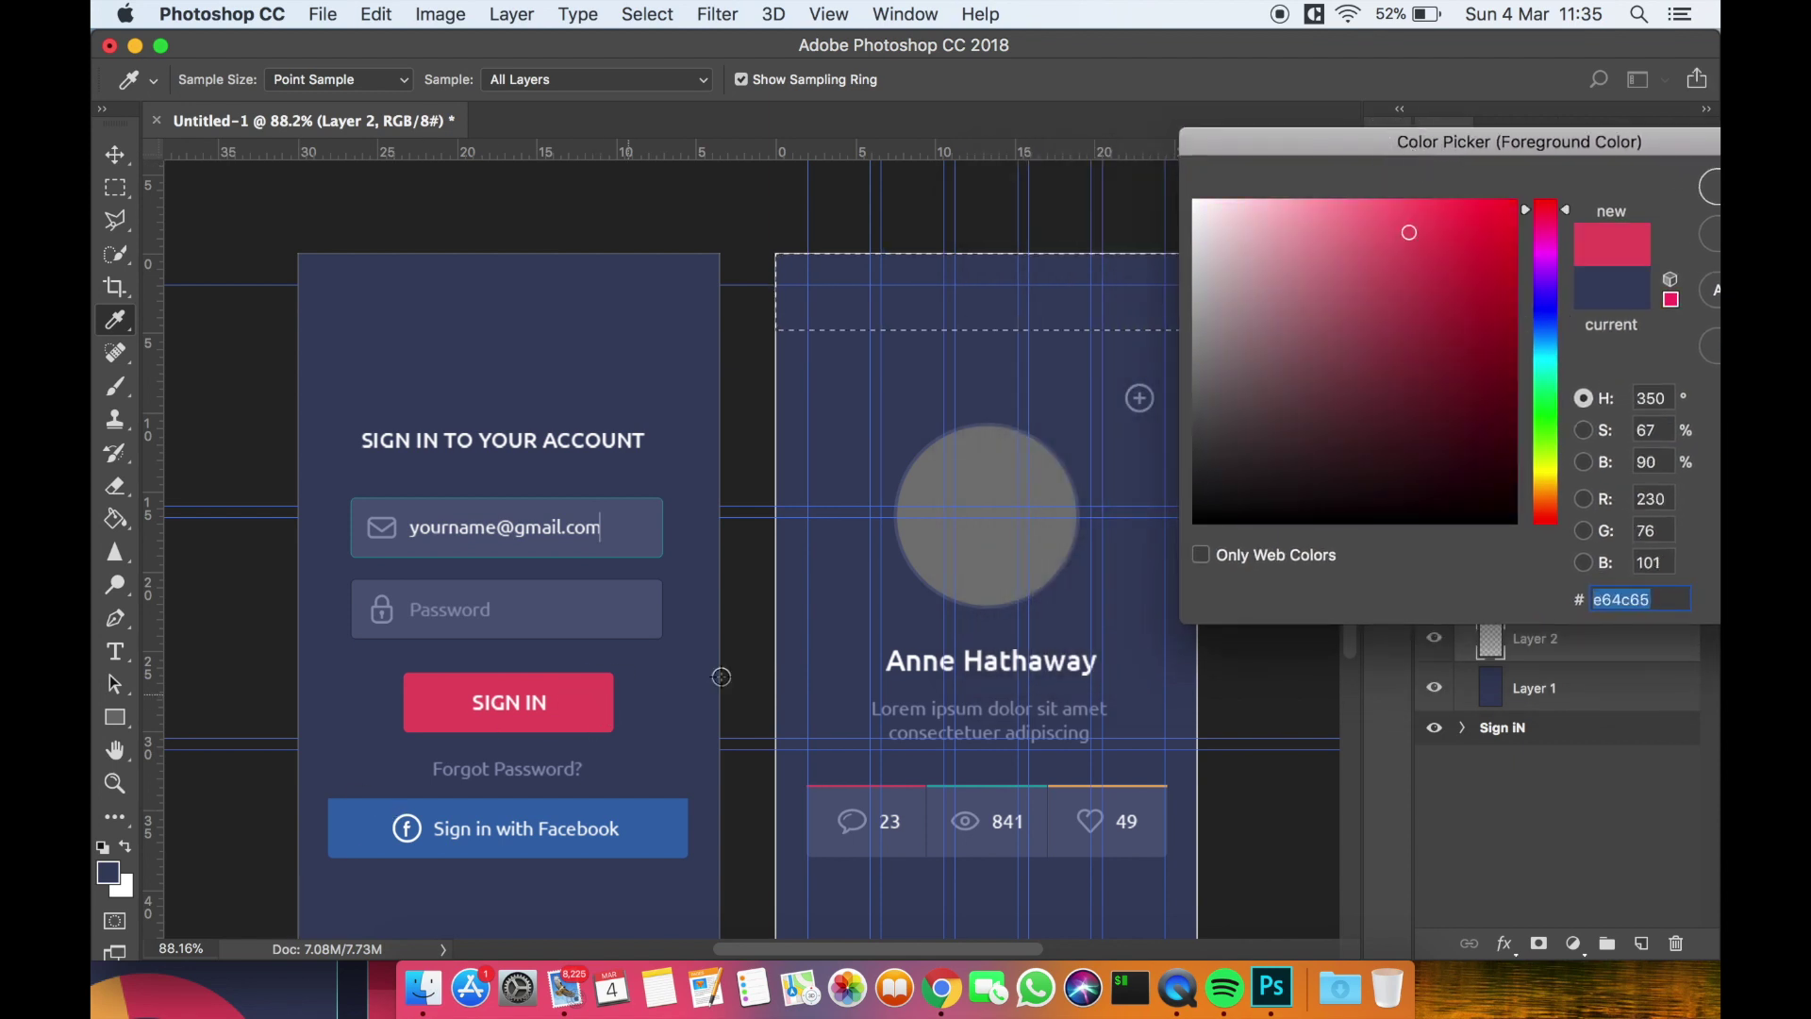
pyautogui.click(1712, 192)
pyautogui.click(114, 517)
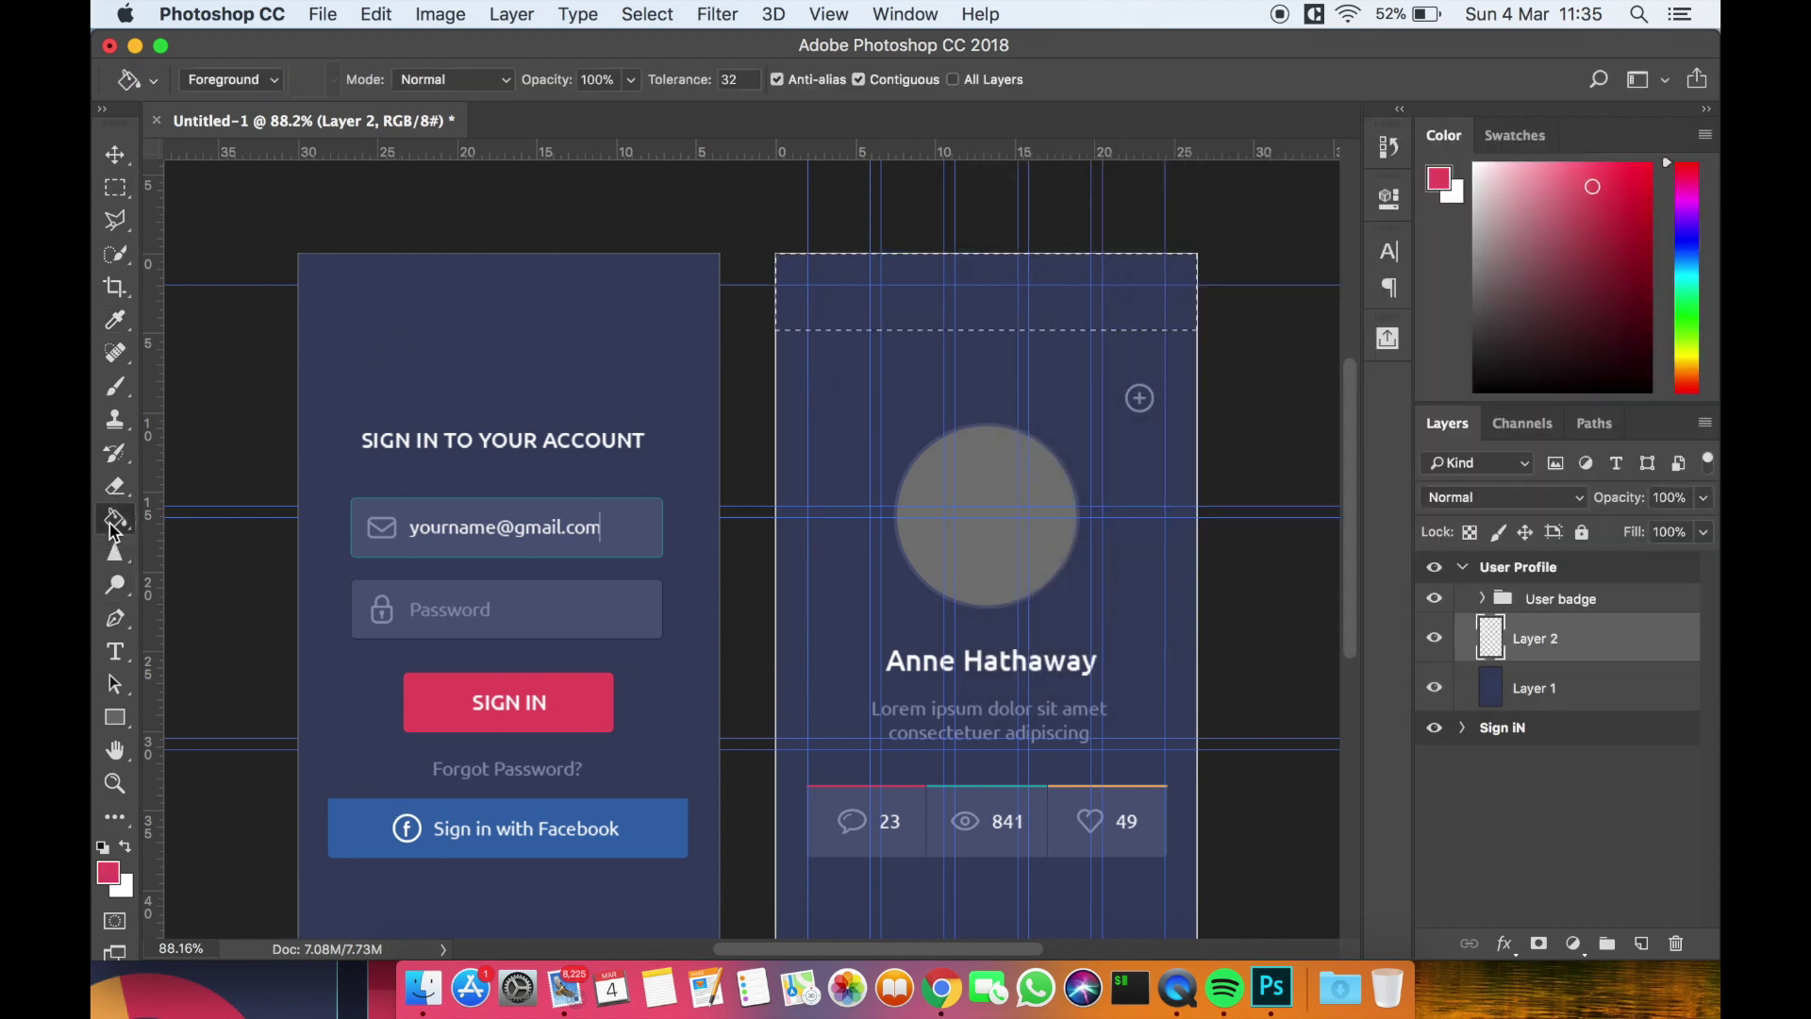
pyautogui.click(932, 311)
pyautogui.click(114, 187)
pyautogui.click(752, 286)
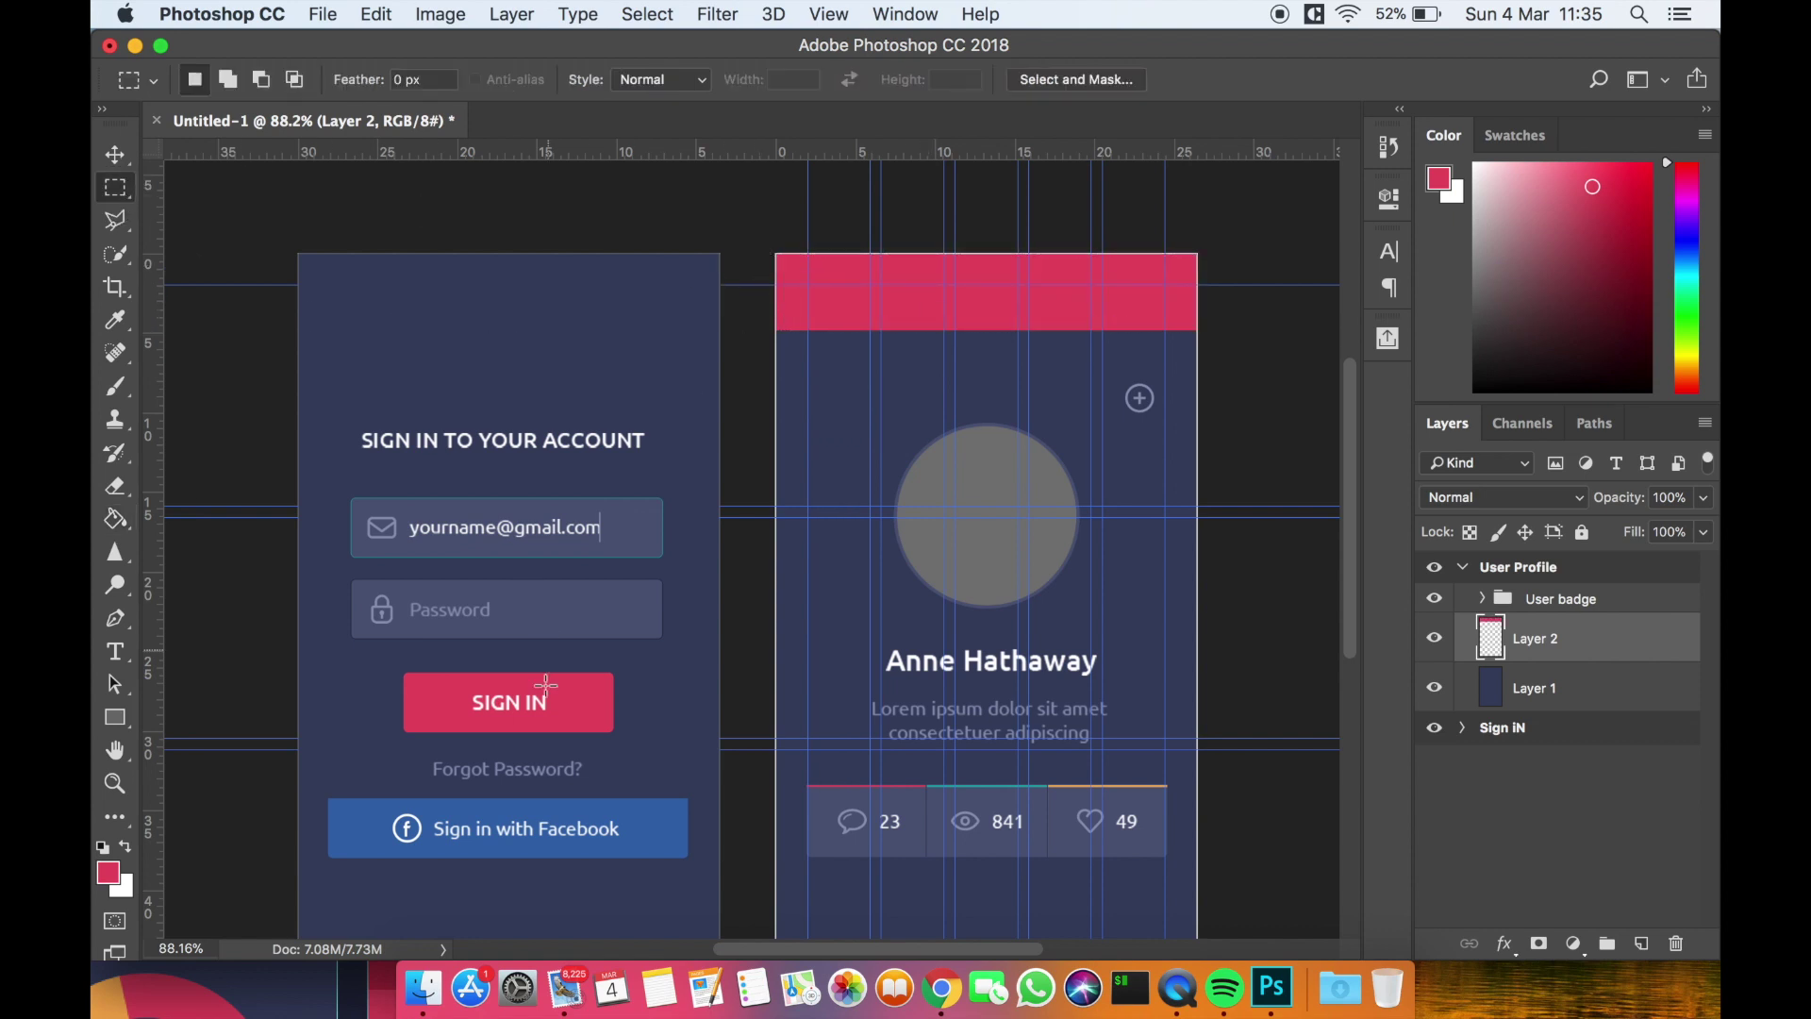
# Duplicate the SIGN IN button label into the User Profile artboard and place it in the middle of the pink header bar
pyautogui.click(114, 154)
pyautogui.keyDown('super'); pyautogui.click(524, 702); pyautogui.keyUp('super')
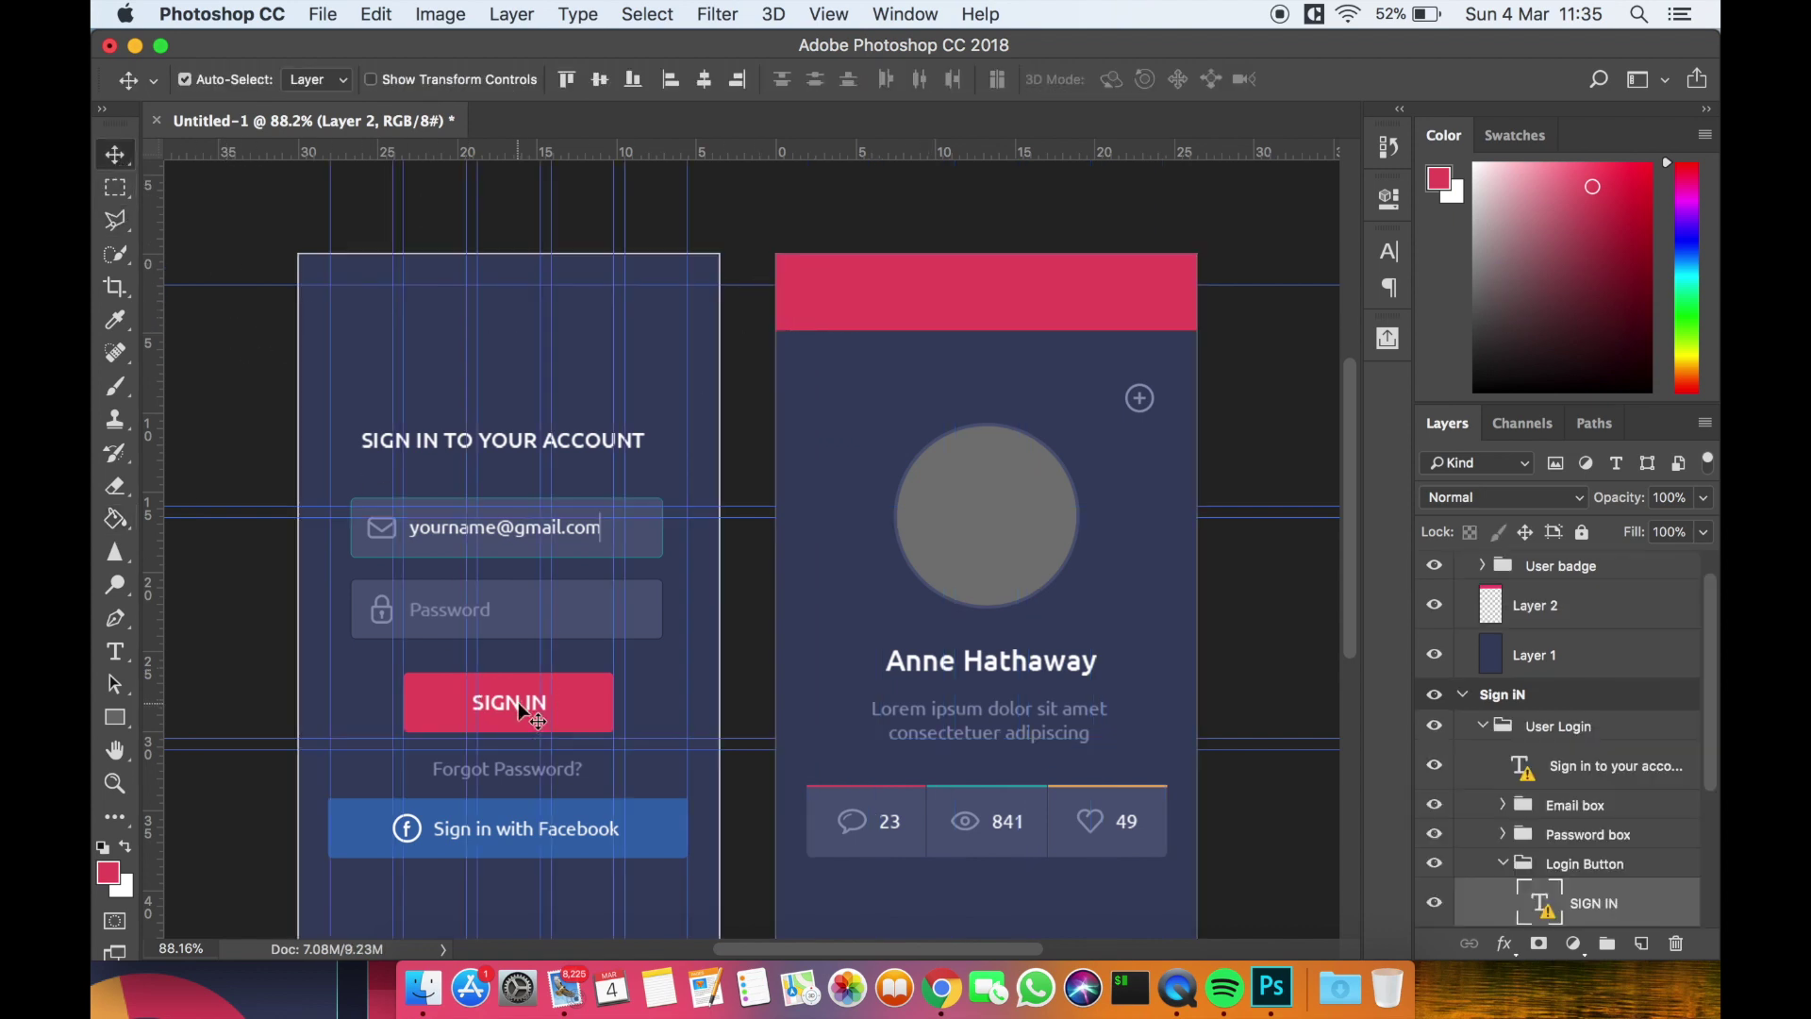
pyautogui.press('super+j')
pyautogui.moveTo(1603, 904); pyautogui.dragTo(1593, 596)
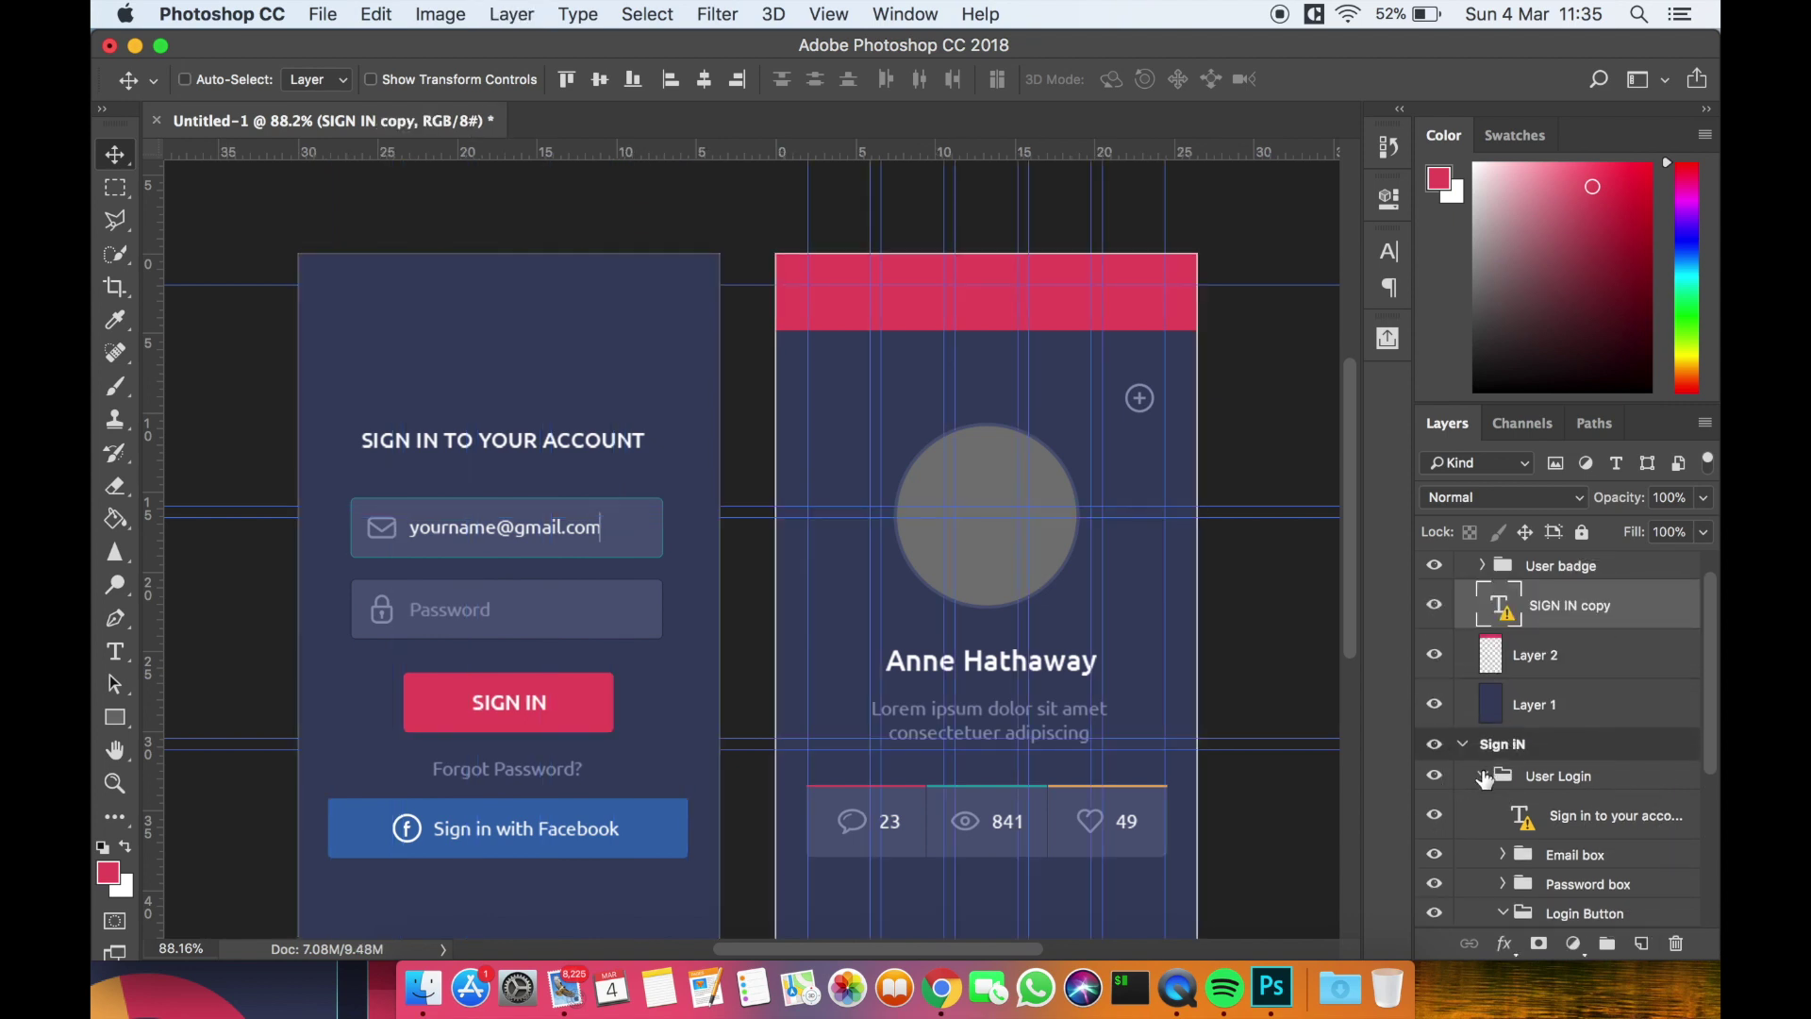
pyautogui.click(1482, 775)
pyautogui.moveTo(557, 690); pyautogui.dragTo(584, 279)
pyautogui.moveTo(1023, 336); pyautogui.dragTo(992, 326)
# Accept the font substitution, change the header label to SIGN OUT and set its style to Myriad Pro Semibold
pyautogui.doubleClick(994, 290)
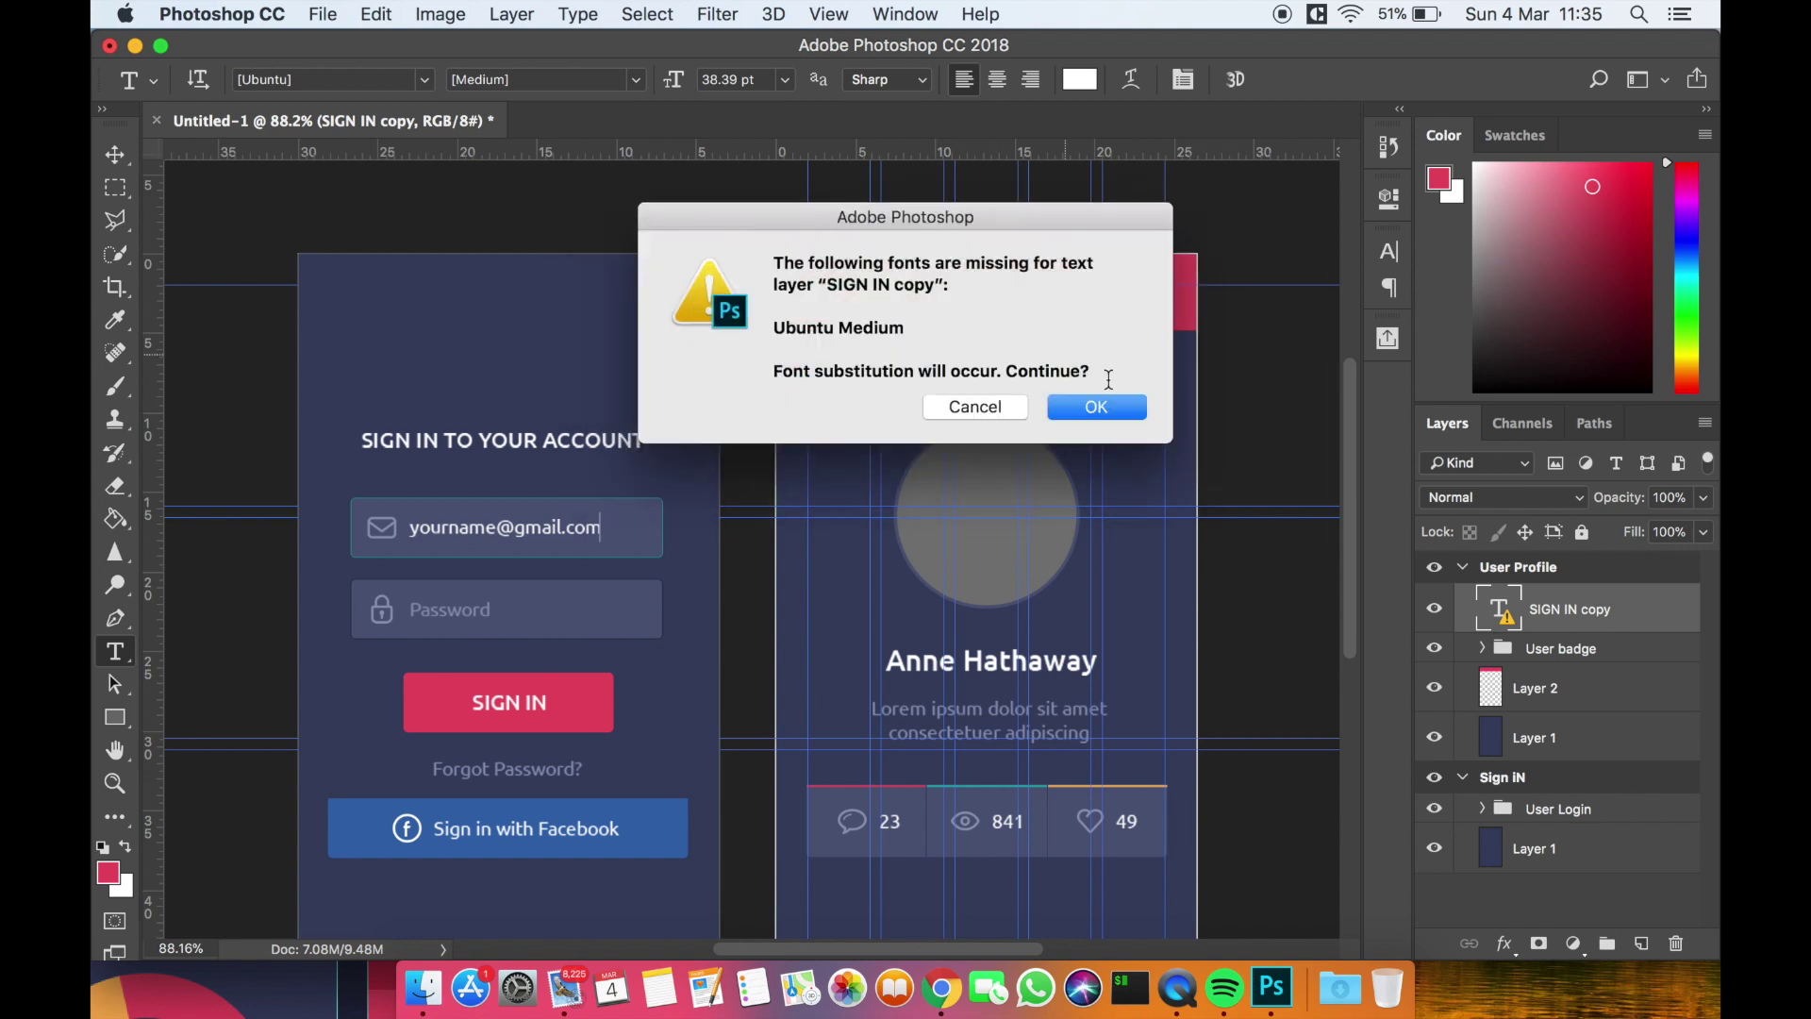
pyautogui.click(1059, 406)
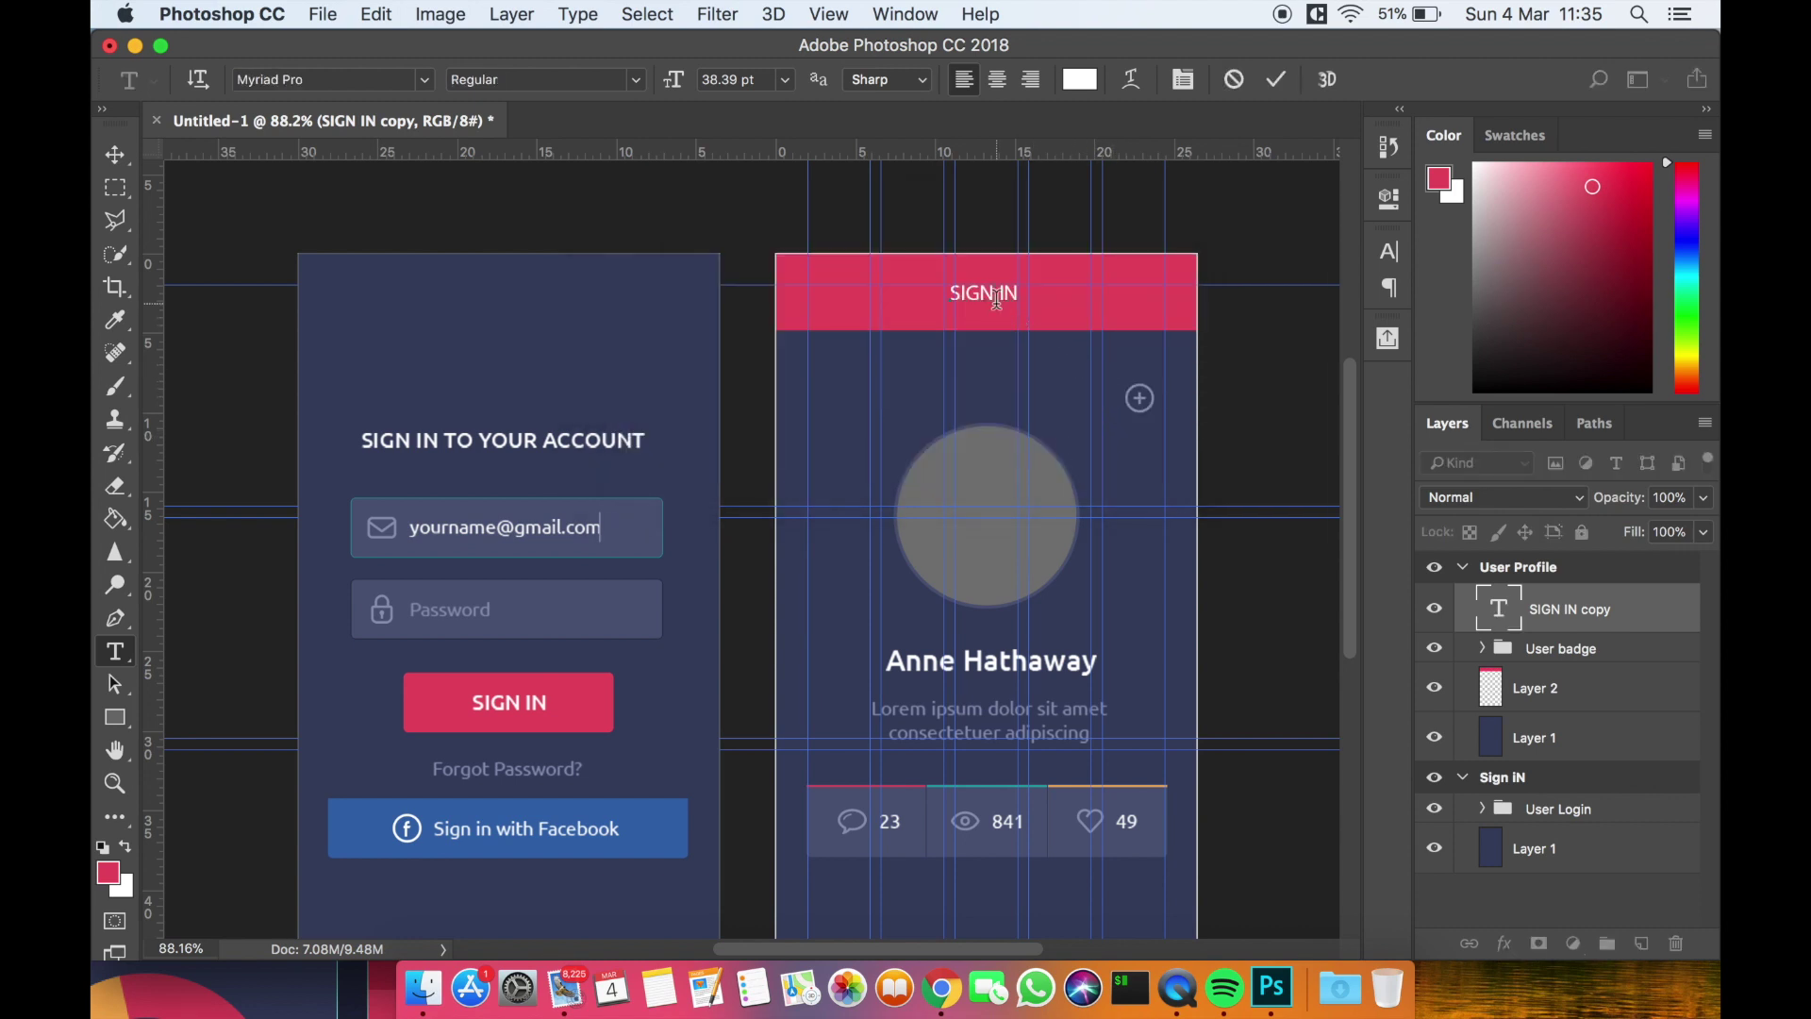
pyautogui.write('Sn')
pyautogui.press('super+shift+k')
pyautogui.click(626, 81)
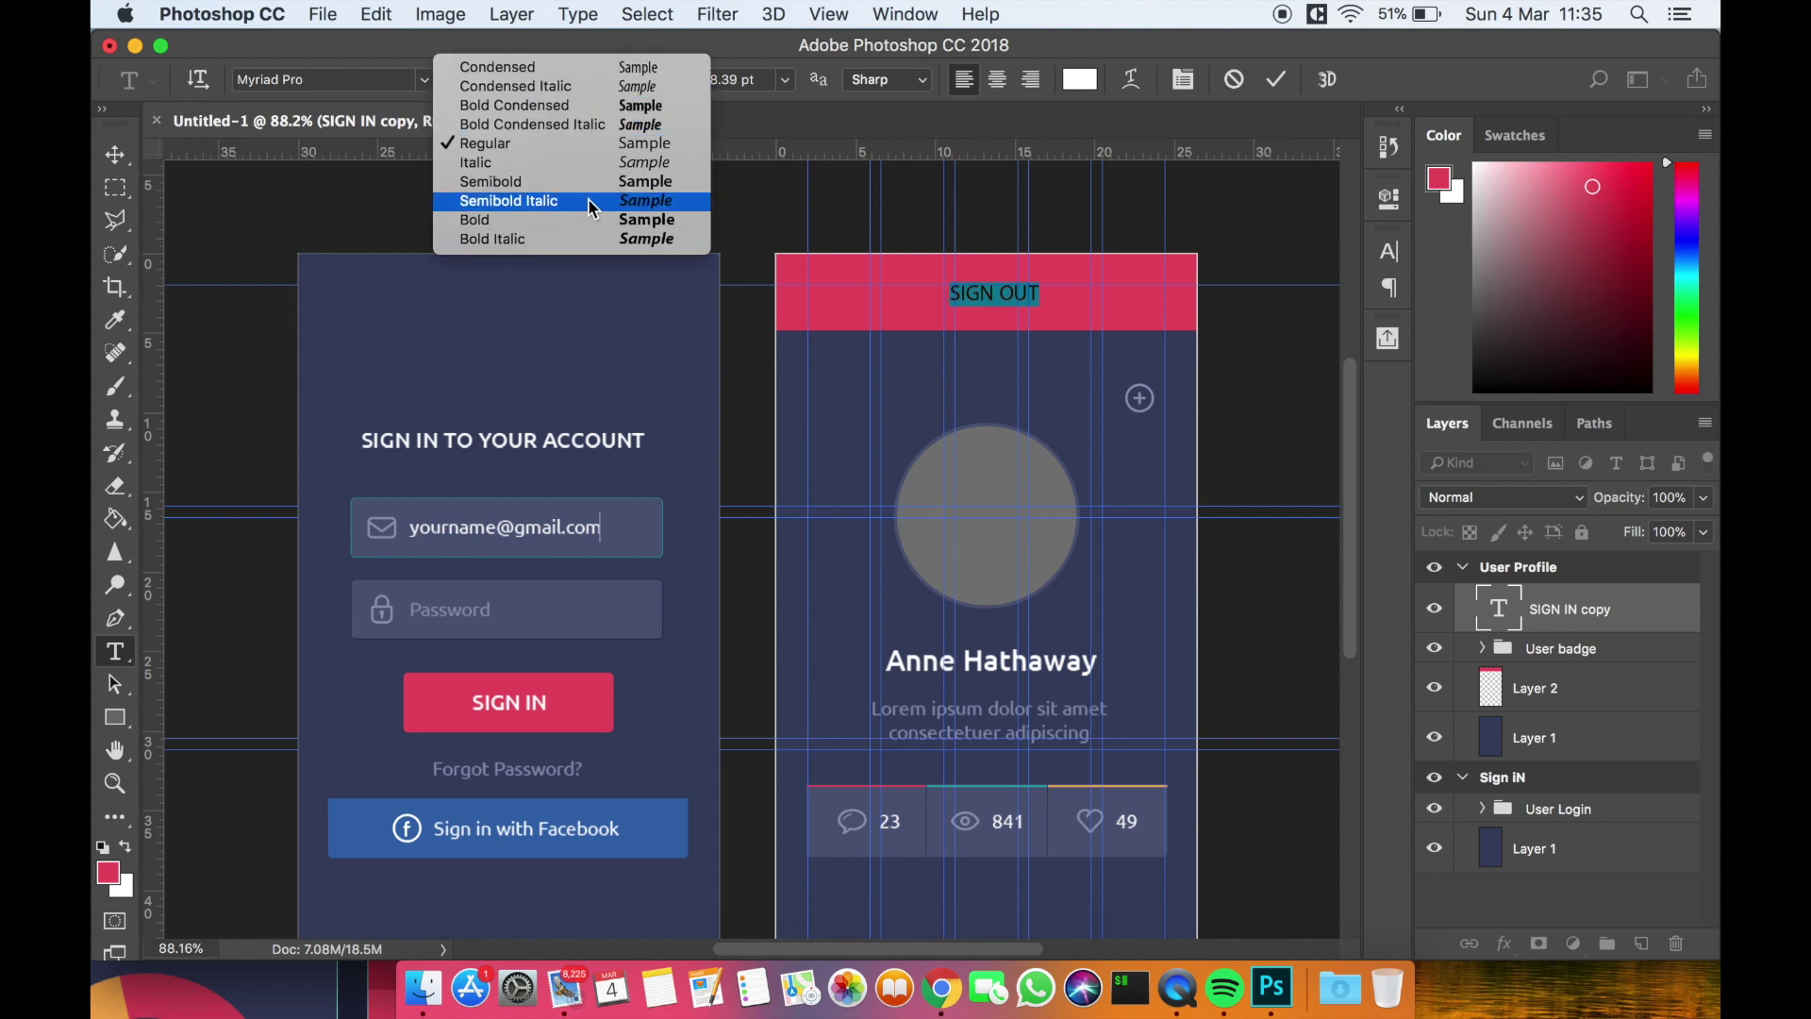
pyautogui.click(579, 183)
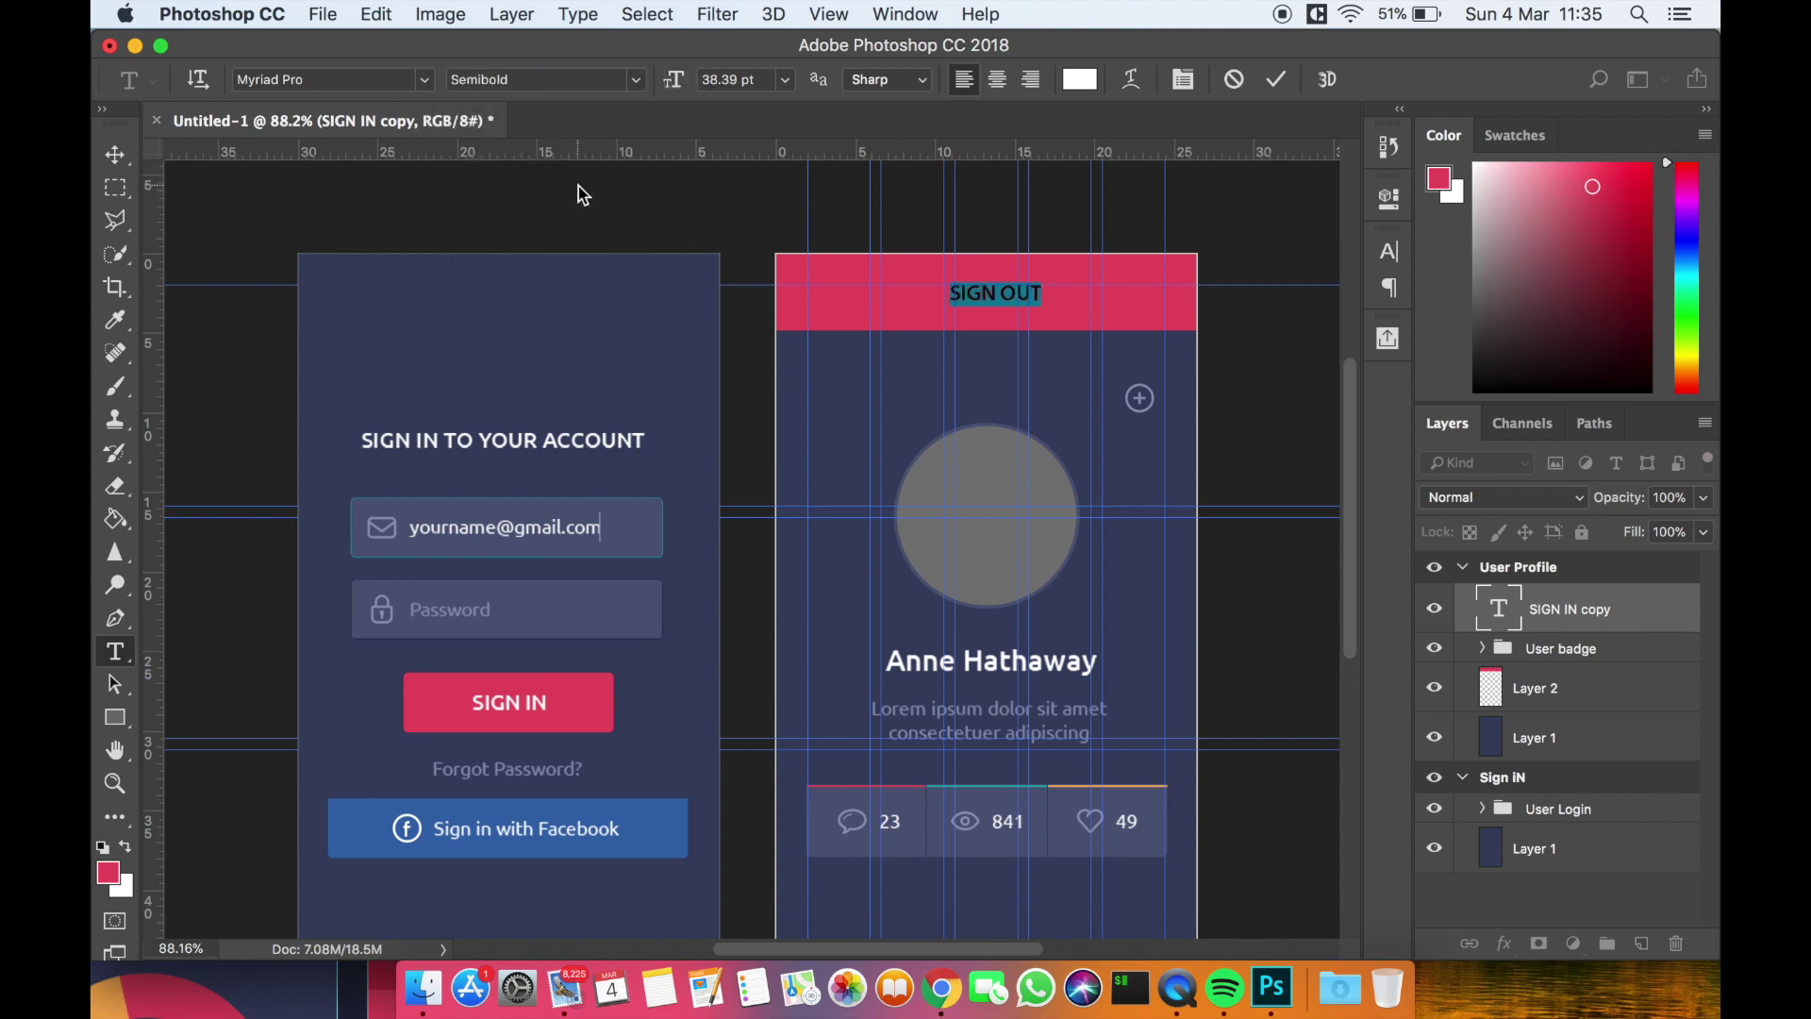
# Nudge the SIGN OUT label slightly left and up to centre it in the header, and hide the guides
pyautogui.click(114, 156)
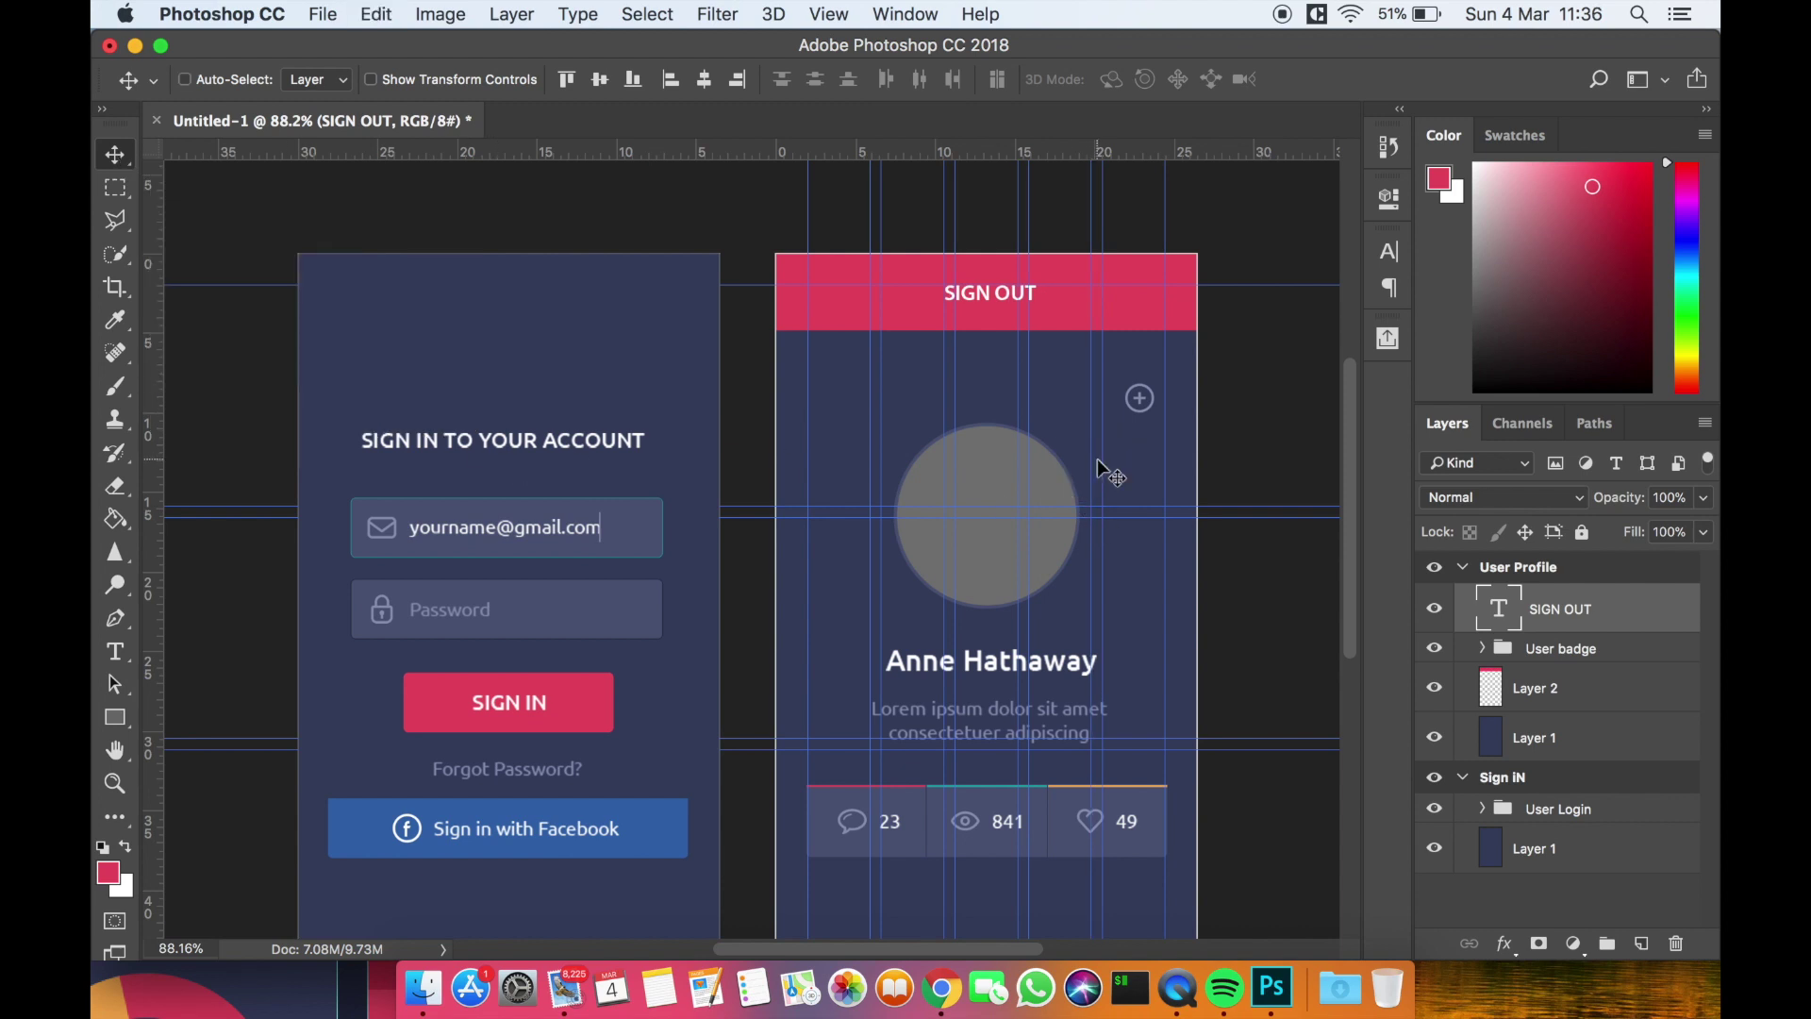
pyautogui.press('Left')
pyautogui.press('Left')
pyautogui.press('Up')
pyautogui.press('Up')
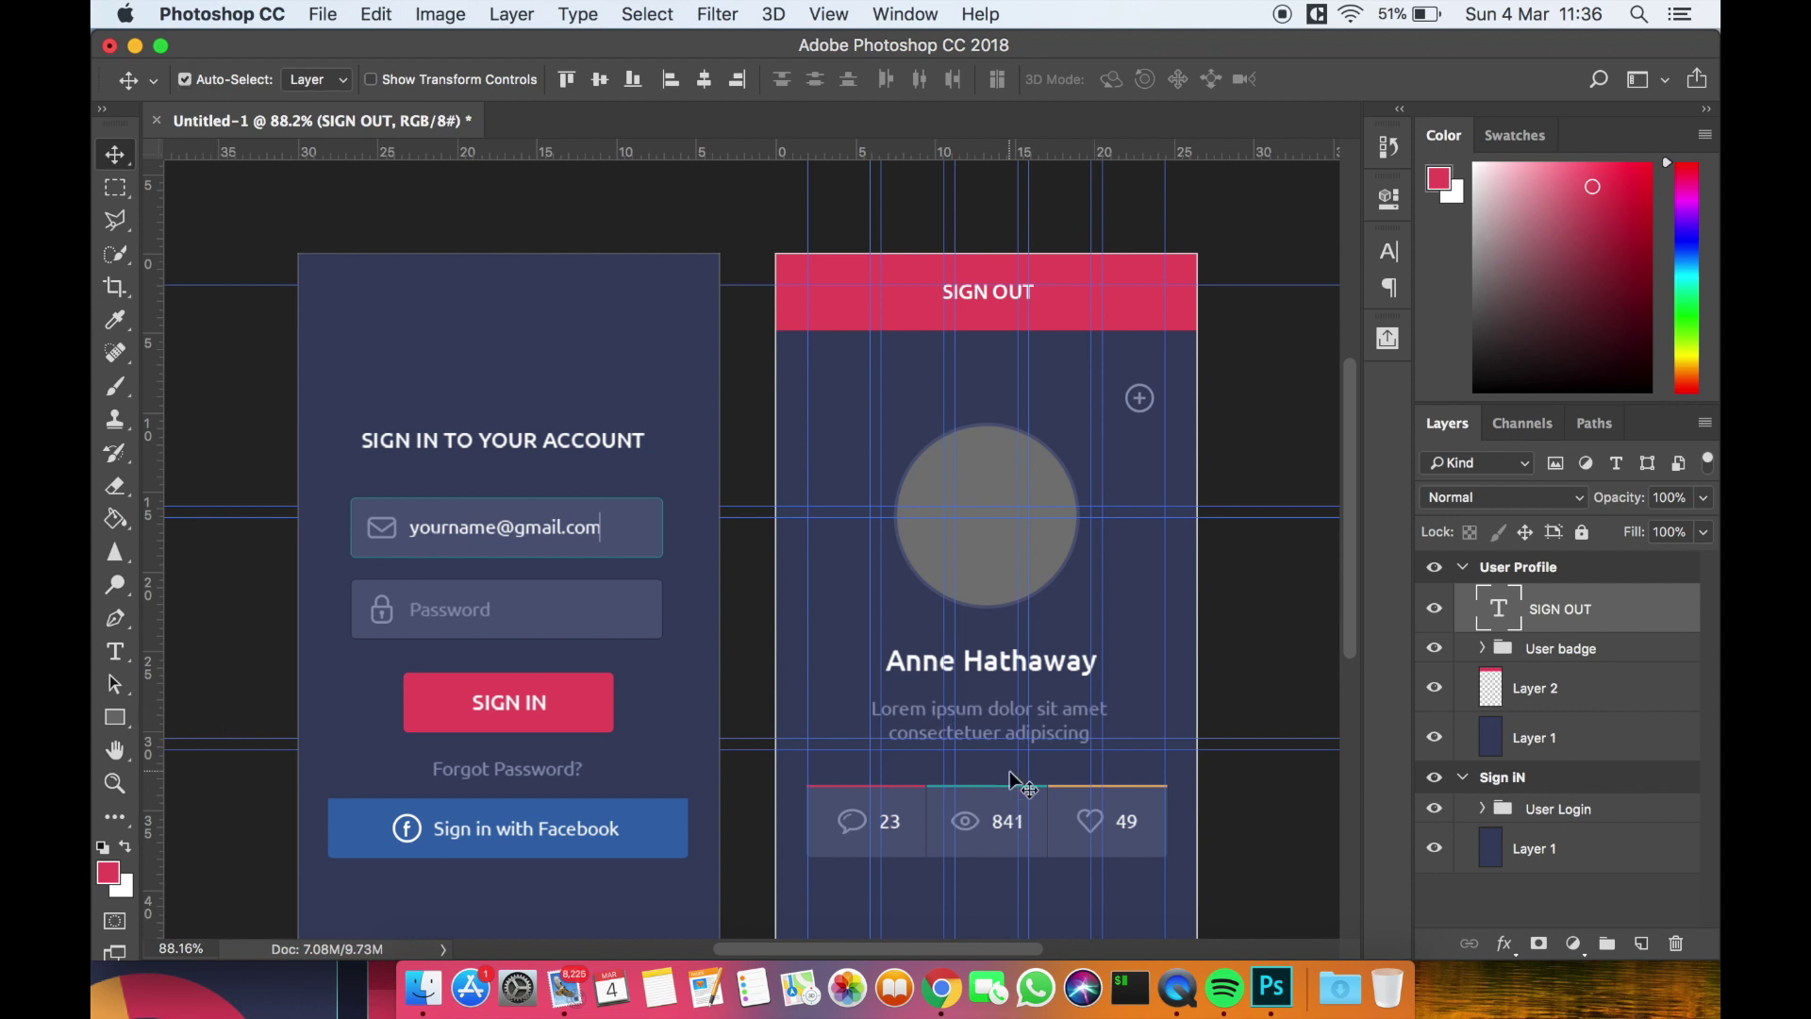
pyautogui.press('super+semicolon')
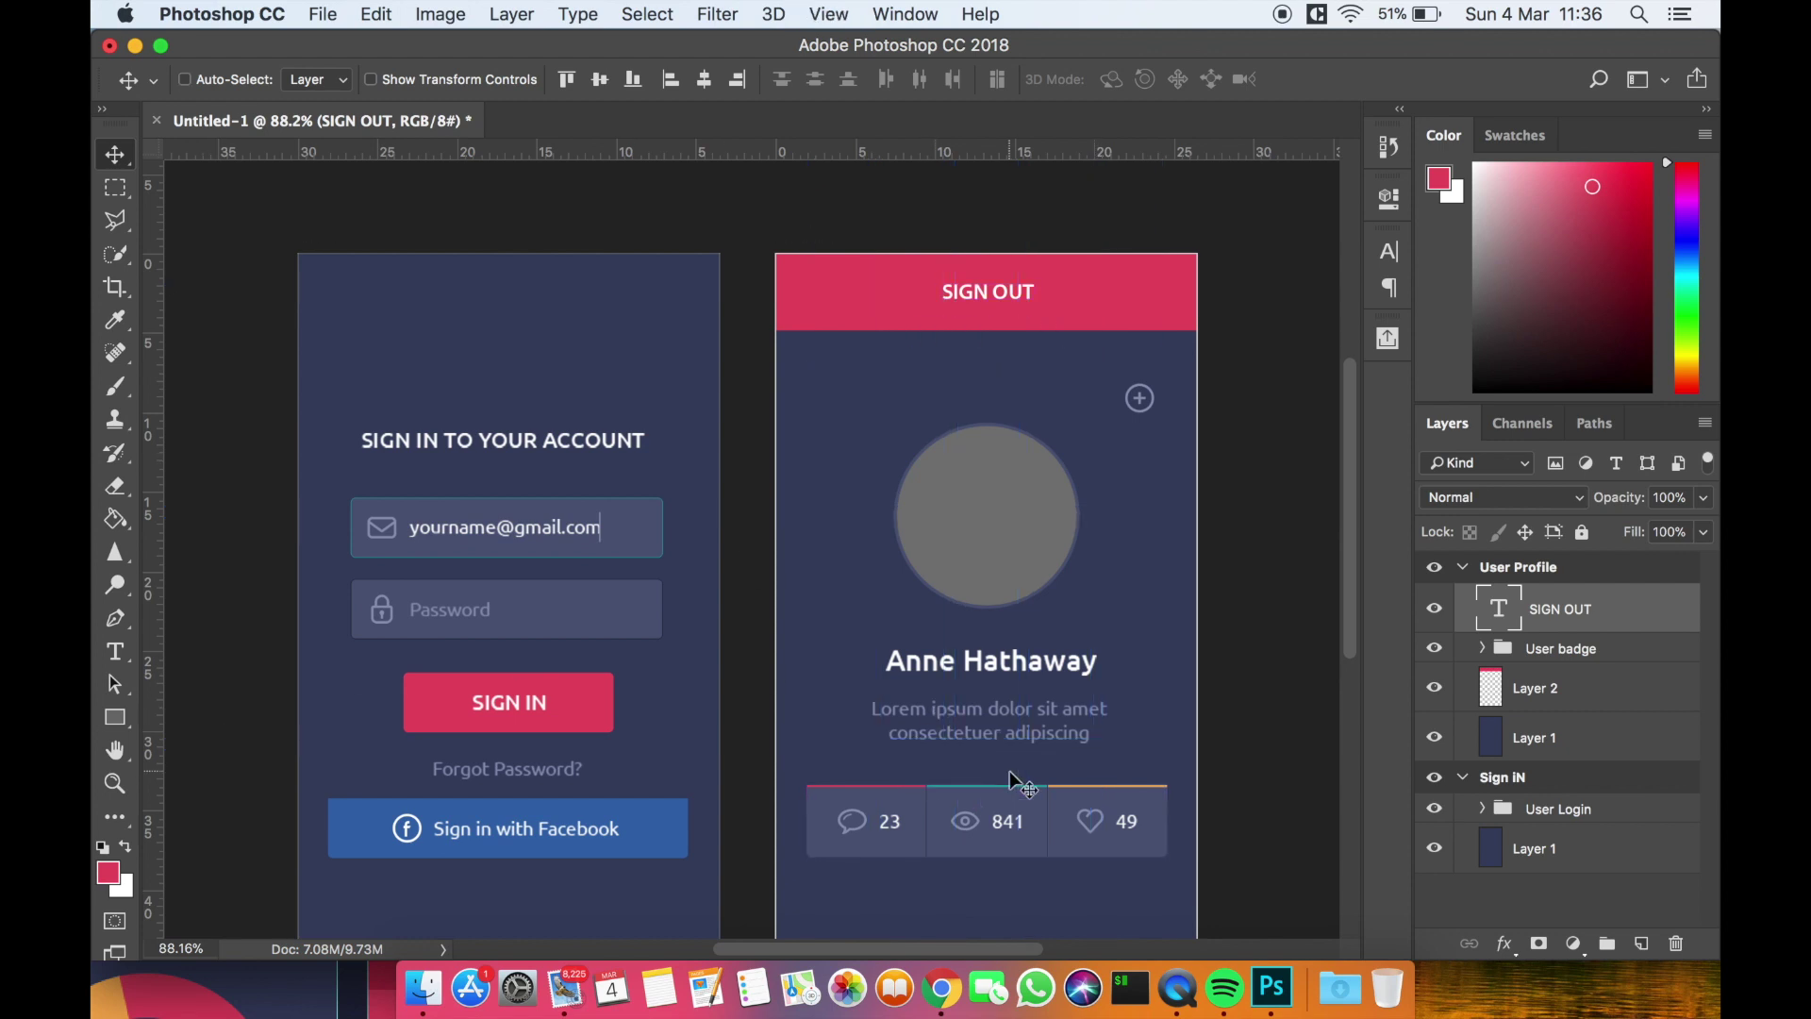
pyautogui.scroll(-2, 1009, 781)
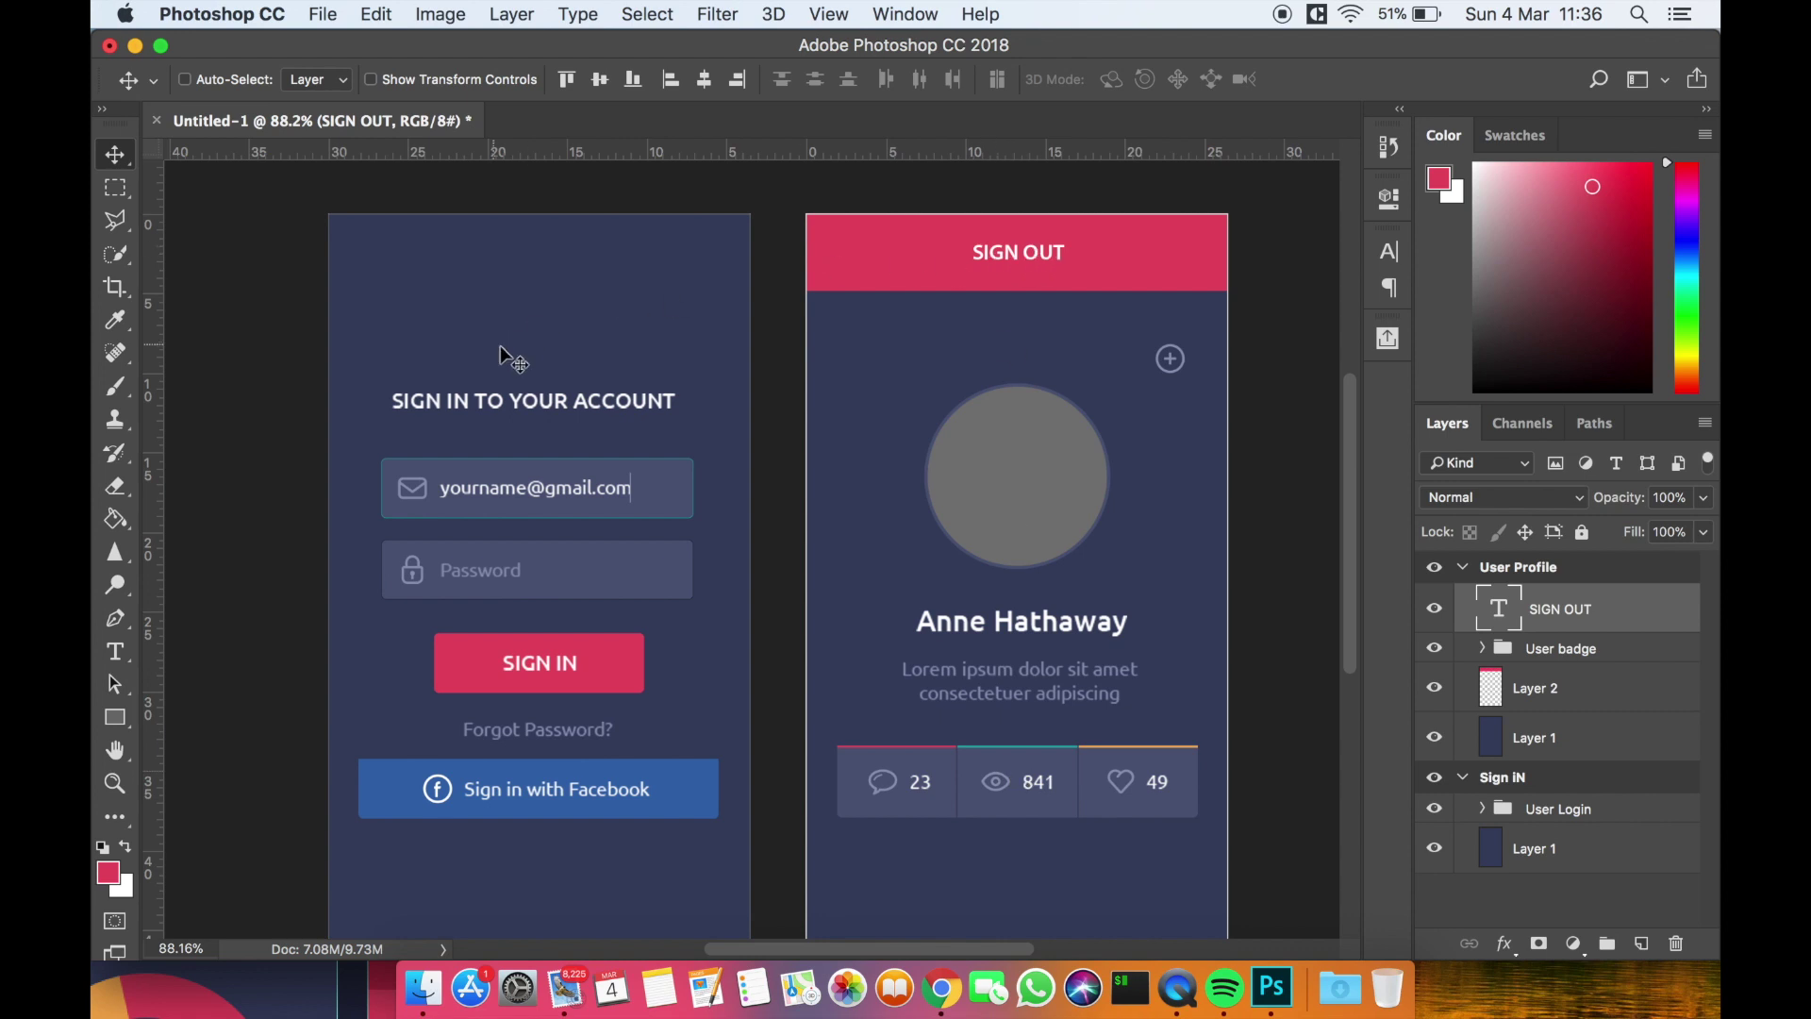
# Collapse the User Profile and Sign iN artboards in the layer list and check Craft's enabled Photoshop tools
pyautogui.click(1461, 565)
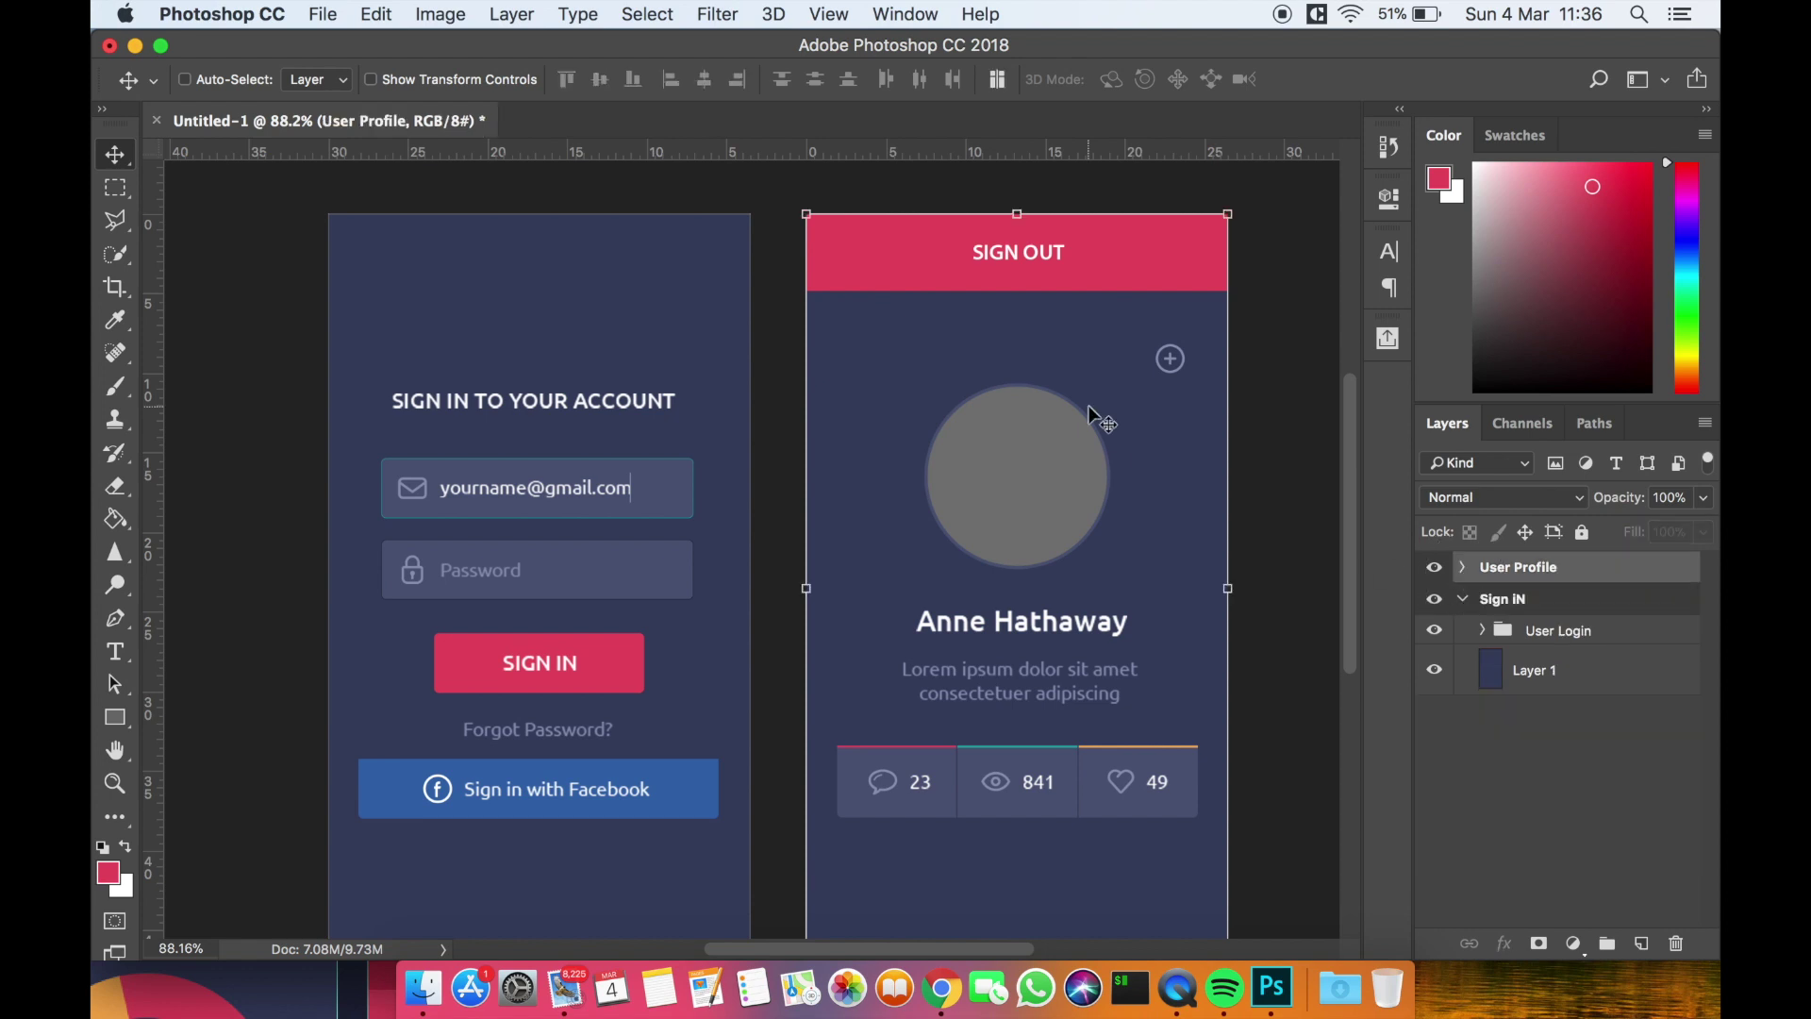
pyautogui.click(1388, 340)
pyautogui.click(1315, 328)
pyautogui.click(1316, 15)
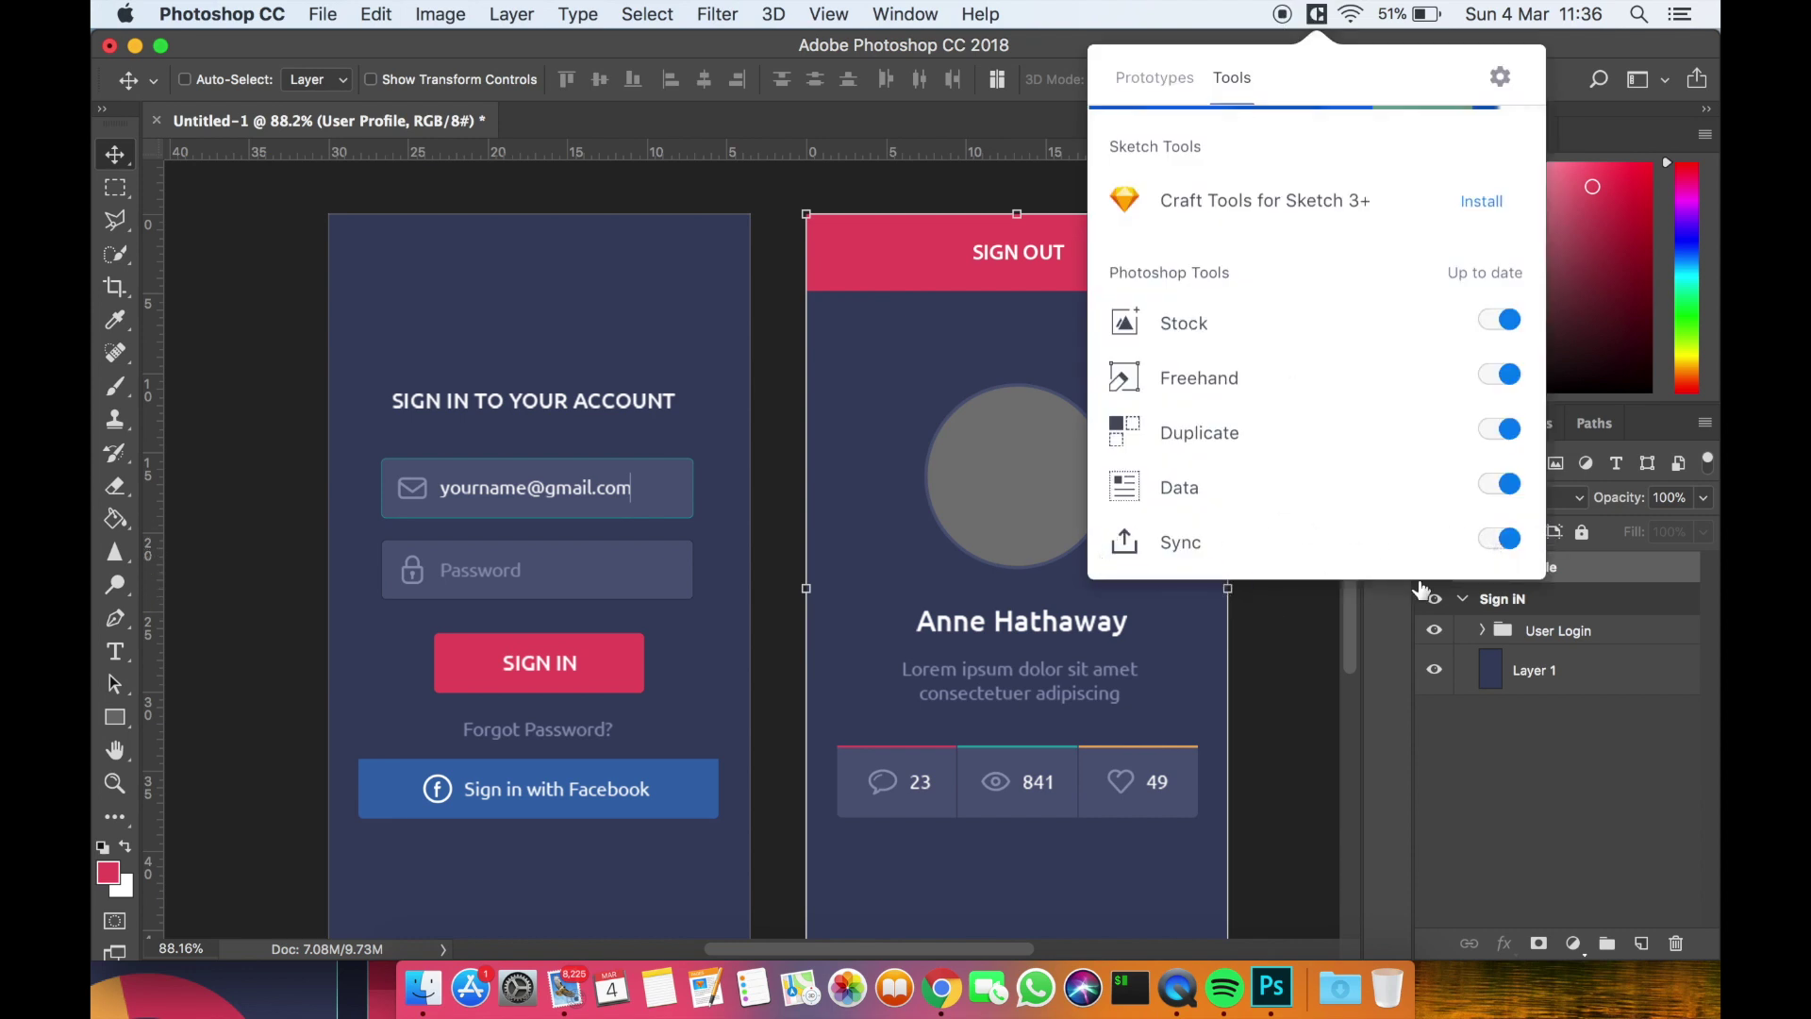
pyautogui.click(1316, 15)
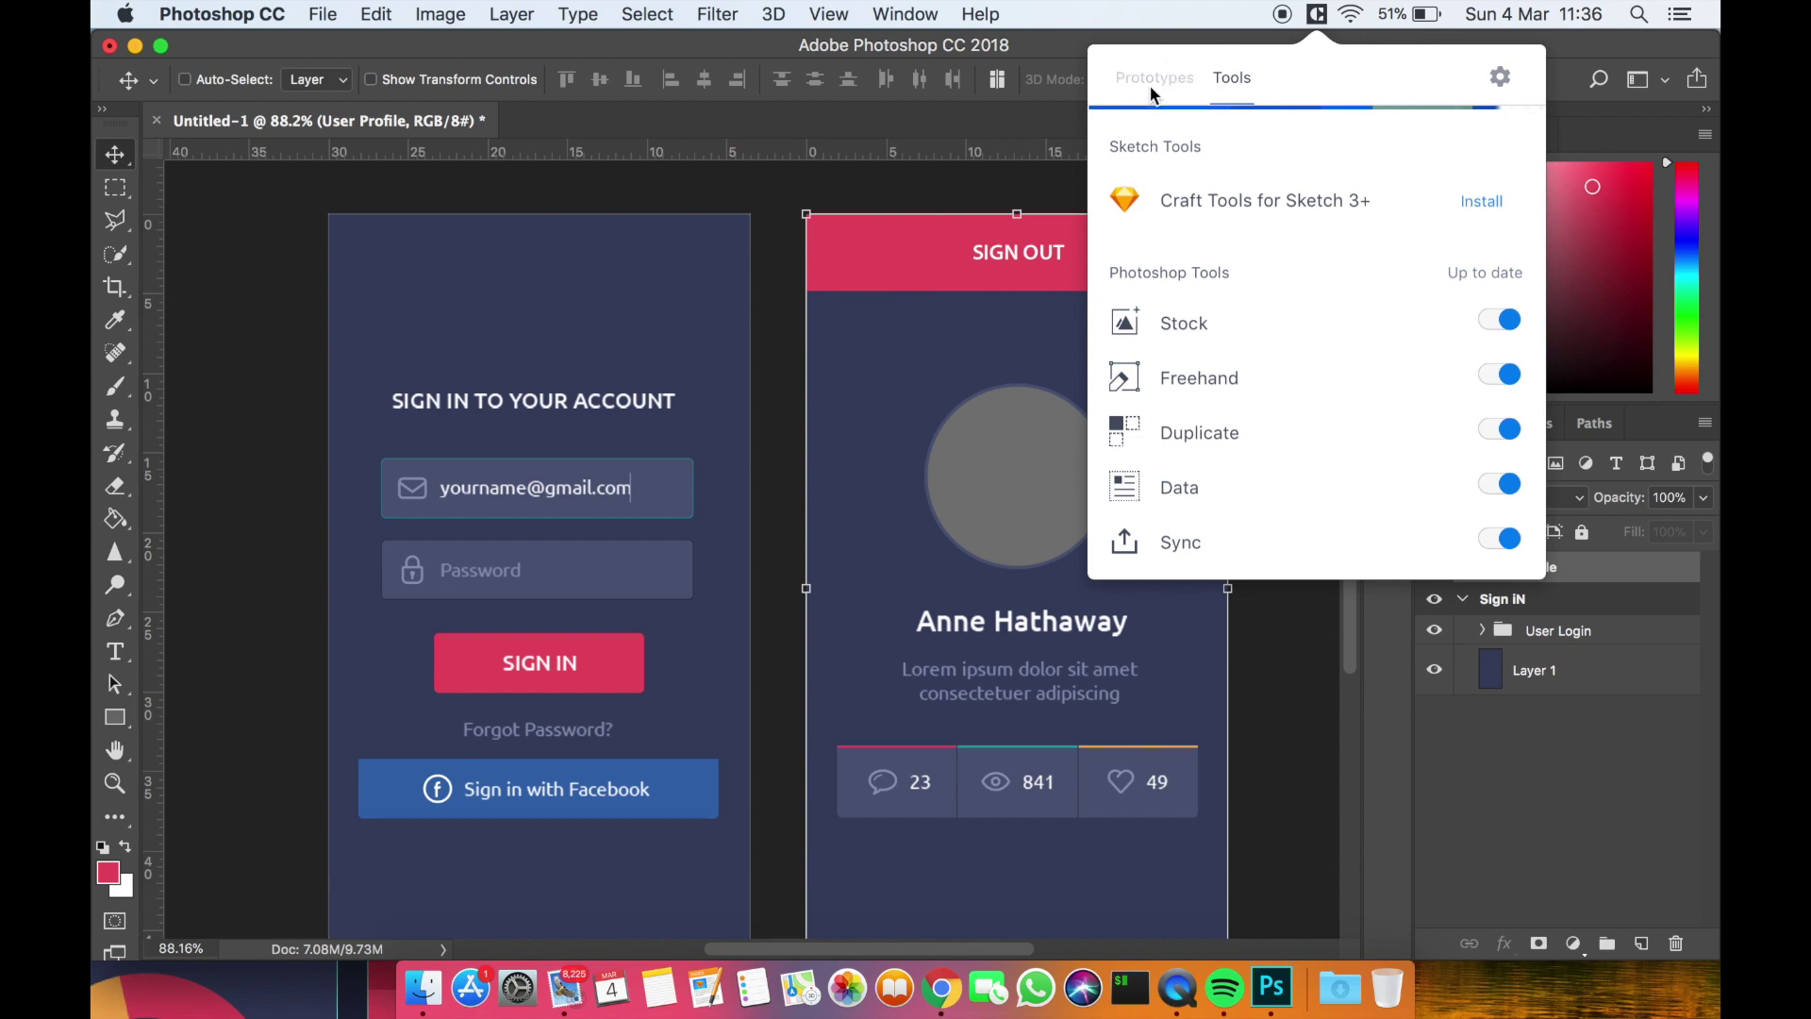
pyautogui.click(1320, 16)
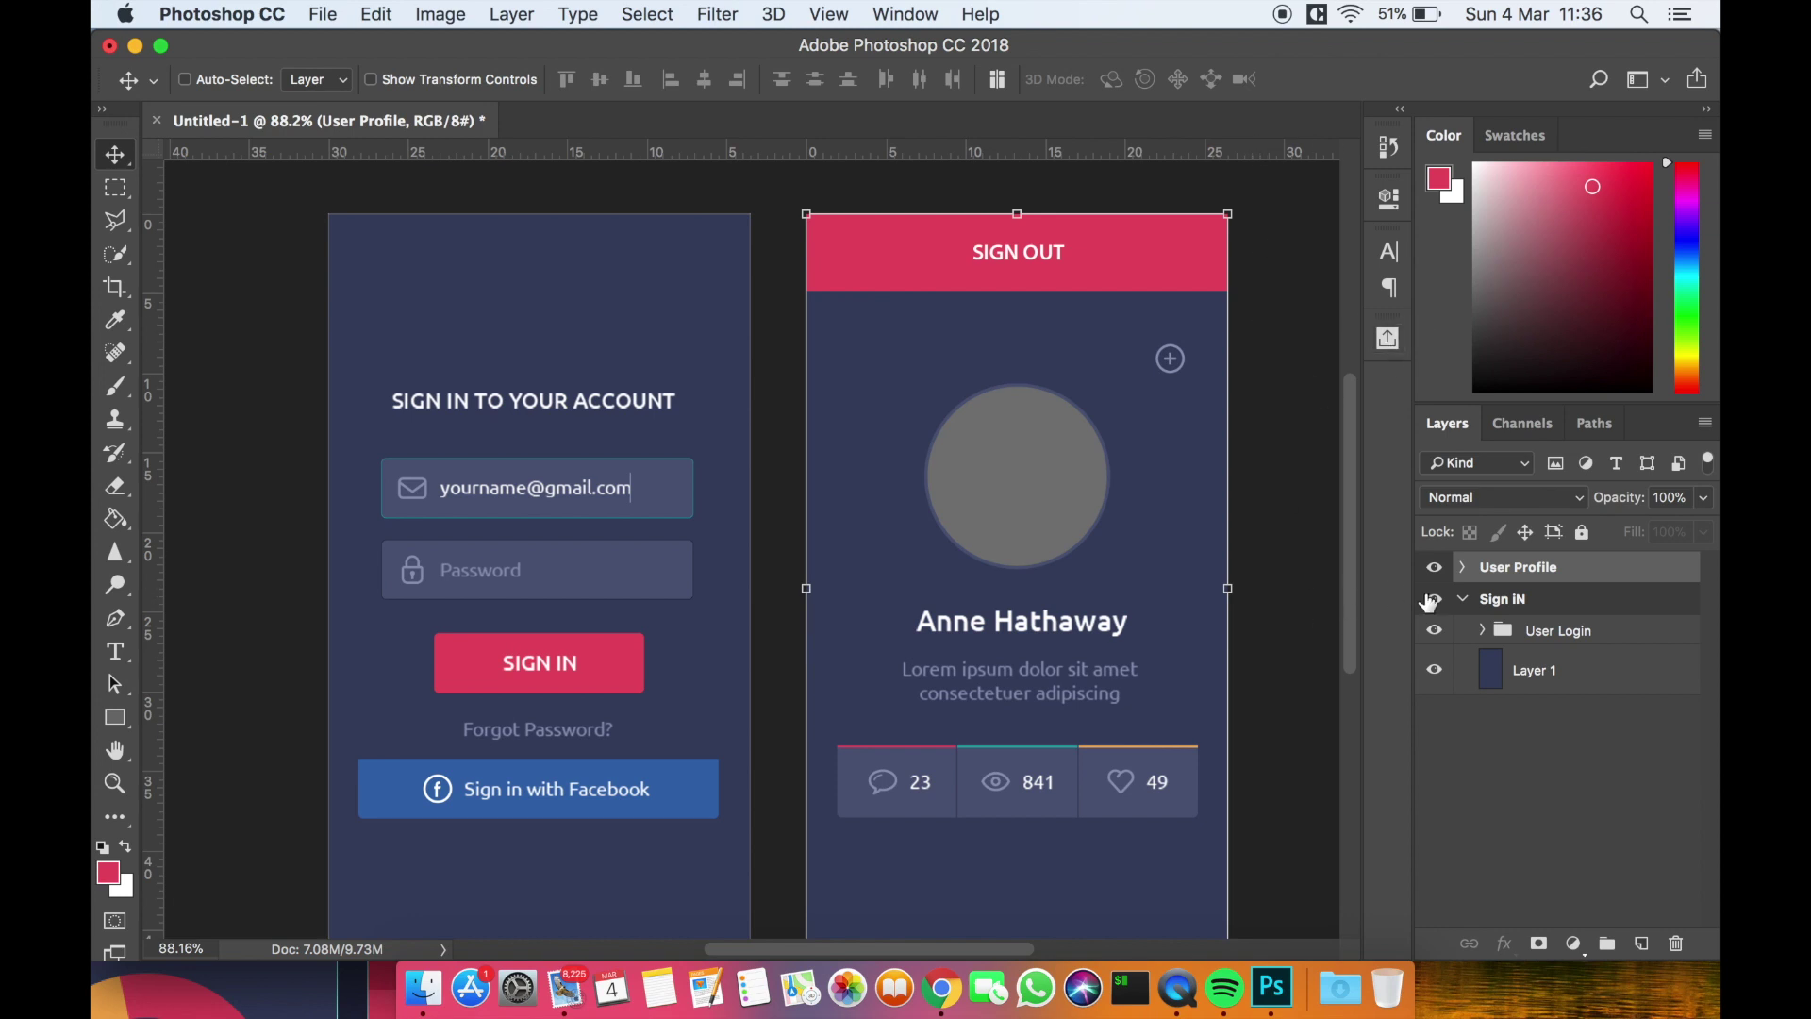
pyautogui.click(1462, 599)
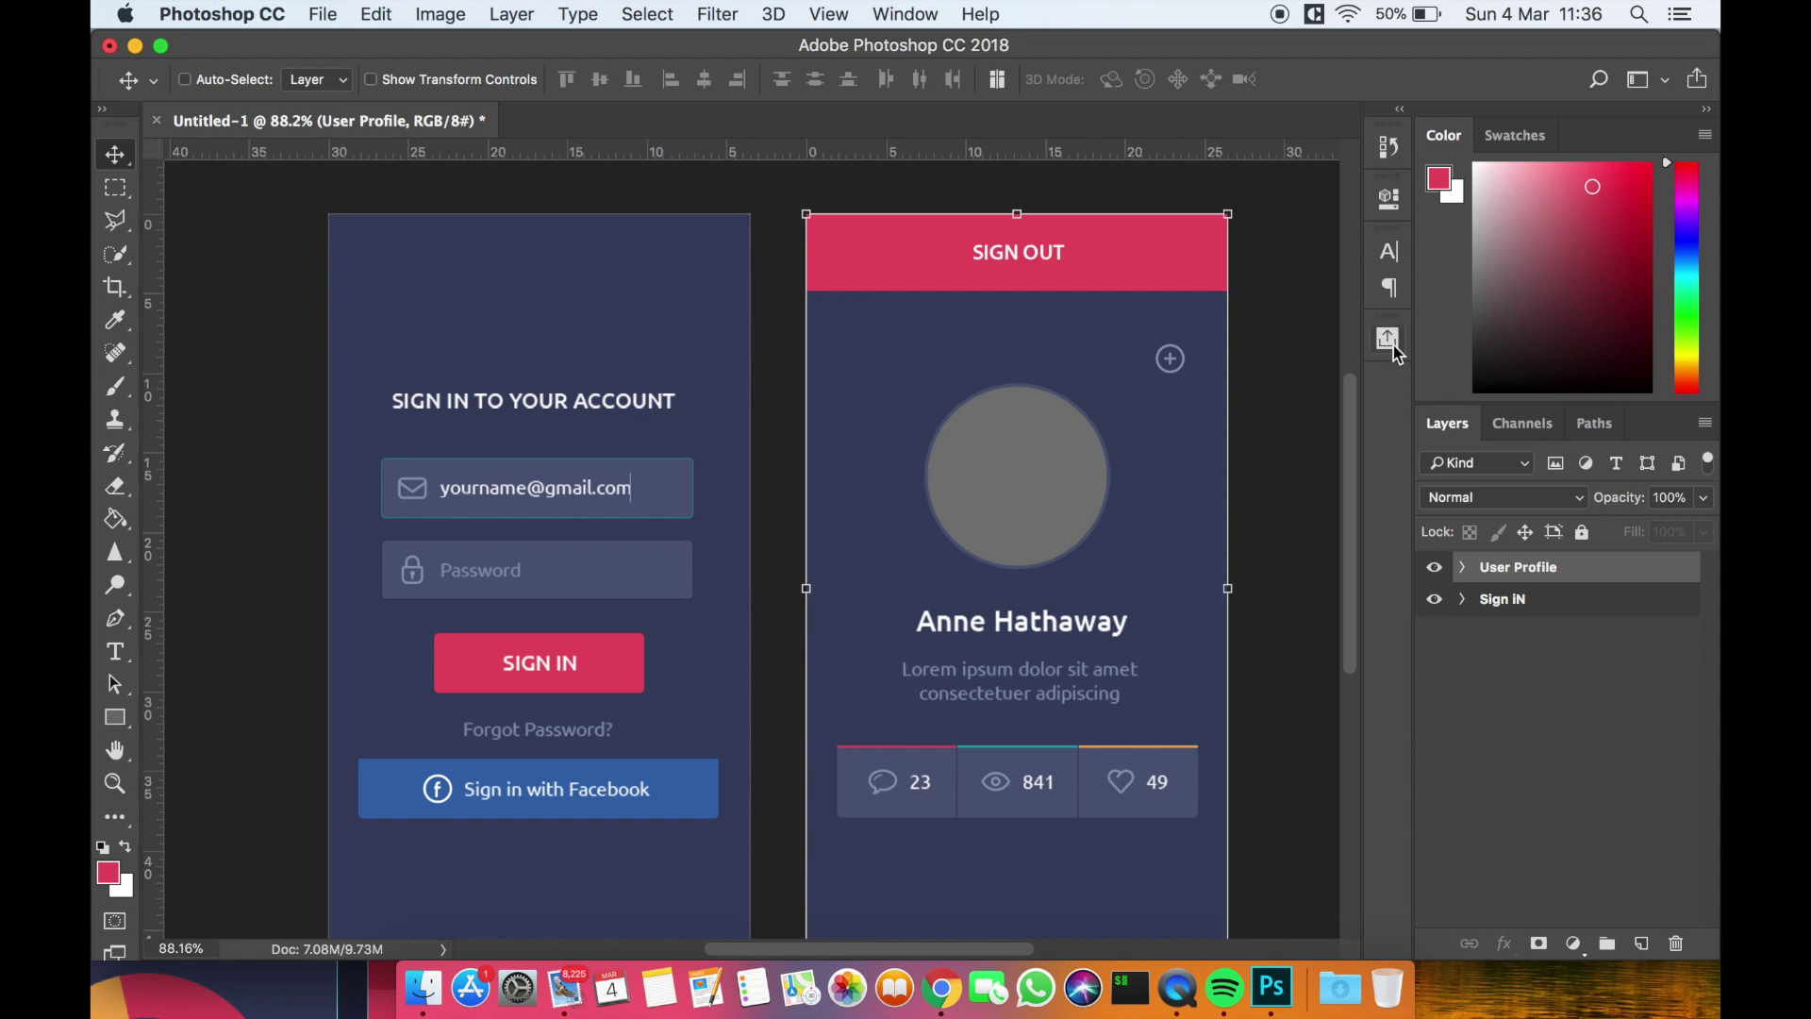
# Create a Personal prototype named Test Application in Craft Sync and try to sync all artboards in the document to InVision
pyautogui.click(920, 14)
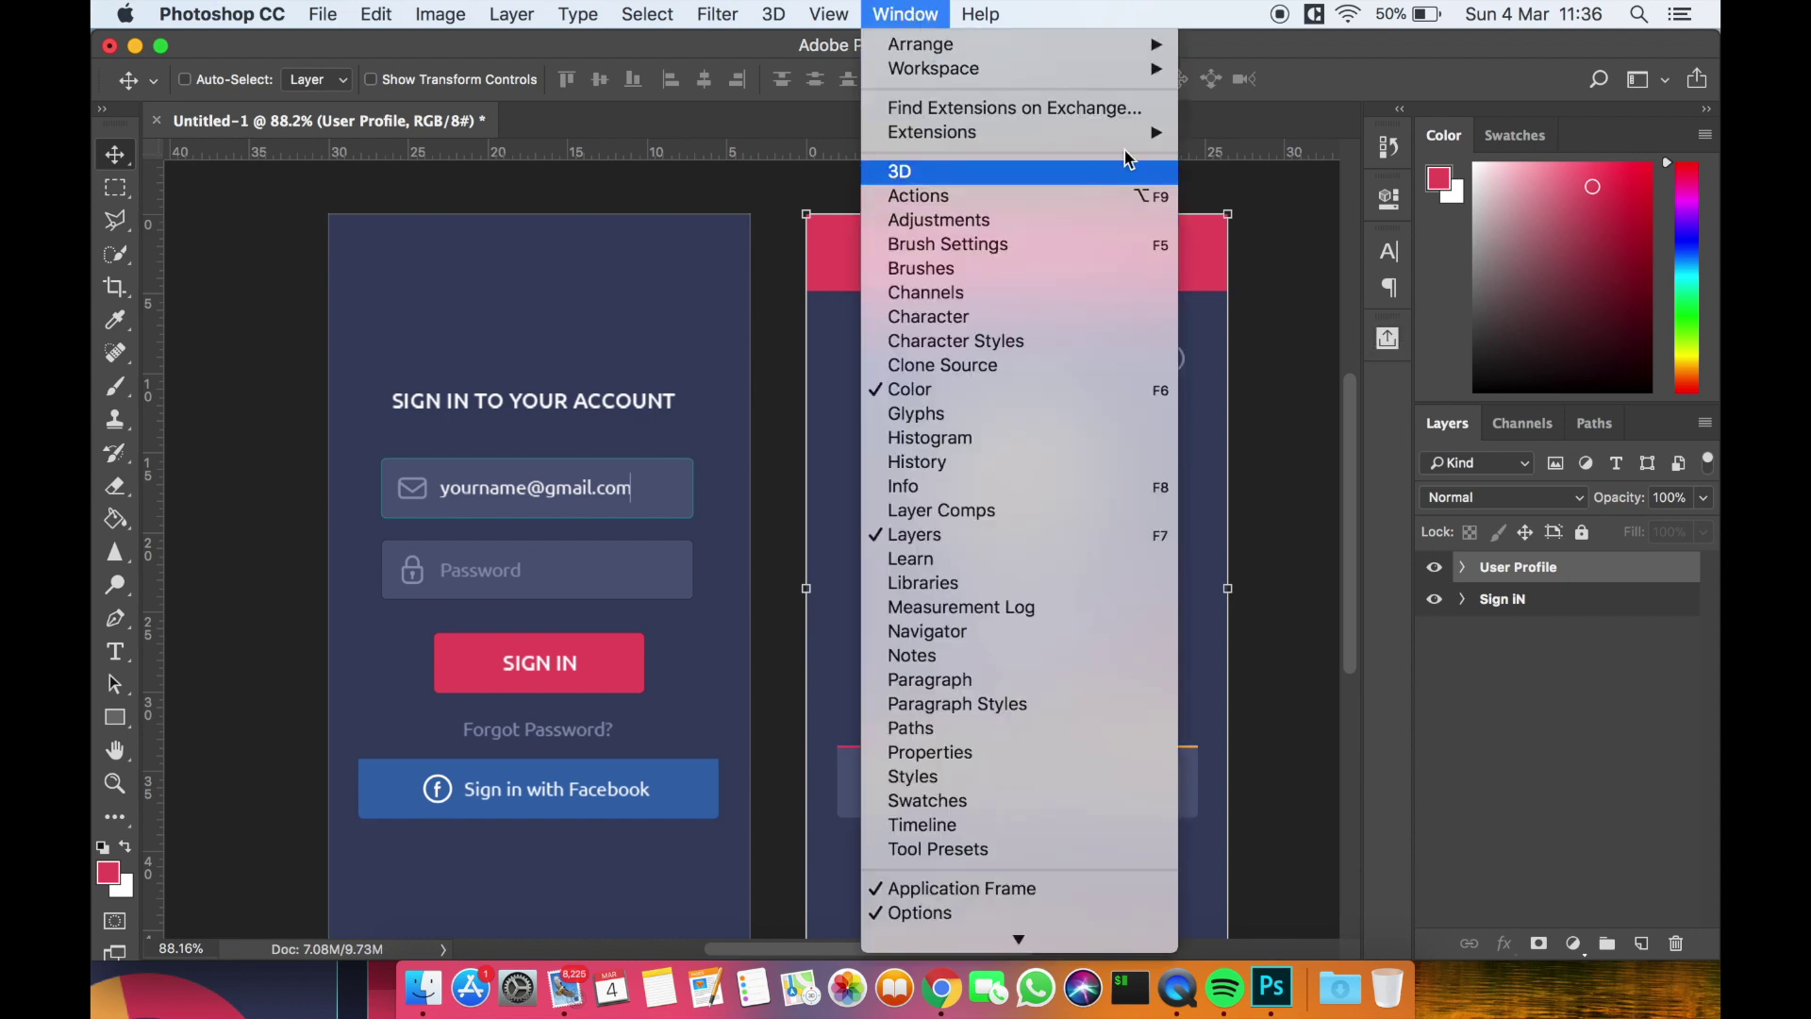
pyautogui.moveTo(1150, 132)
pyautogui.click(1226, 253)
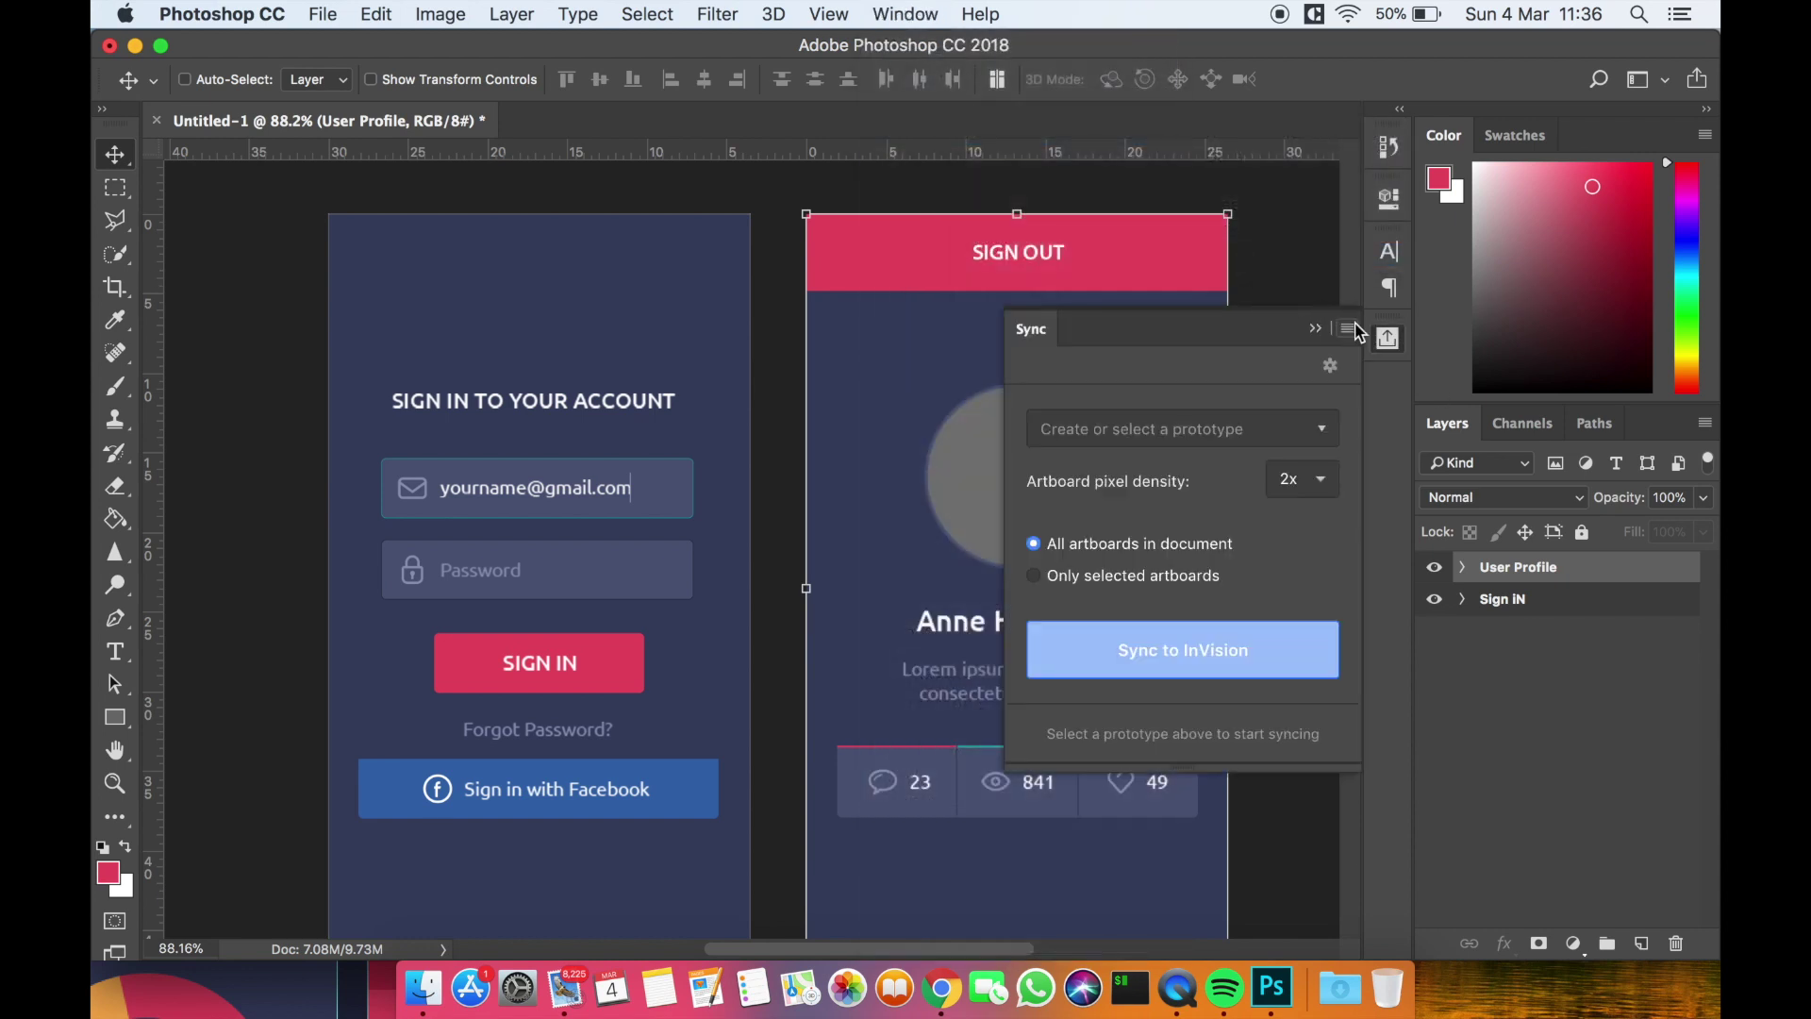
pyautogui.click(1253, 430)
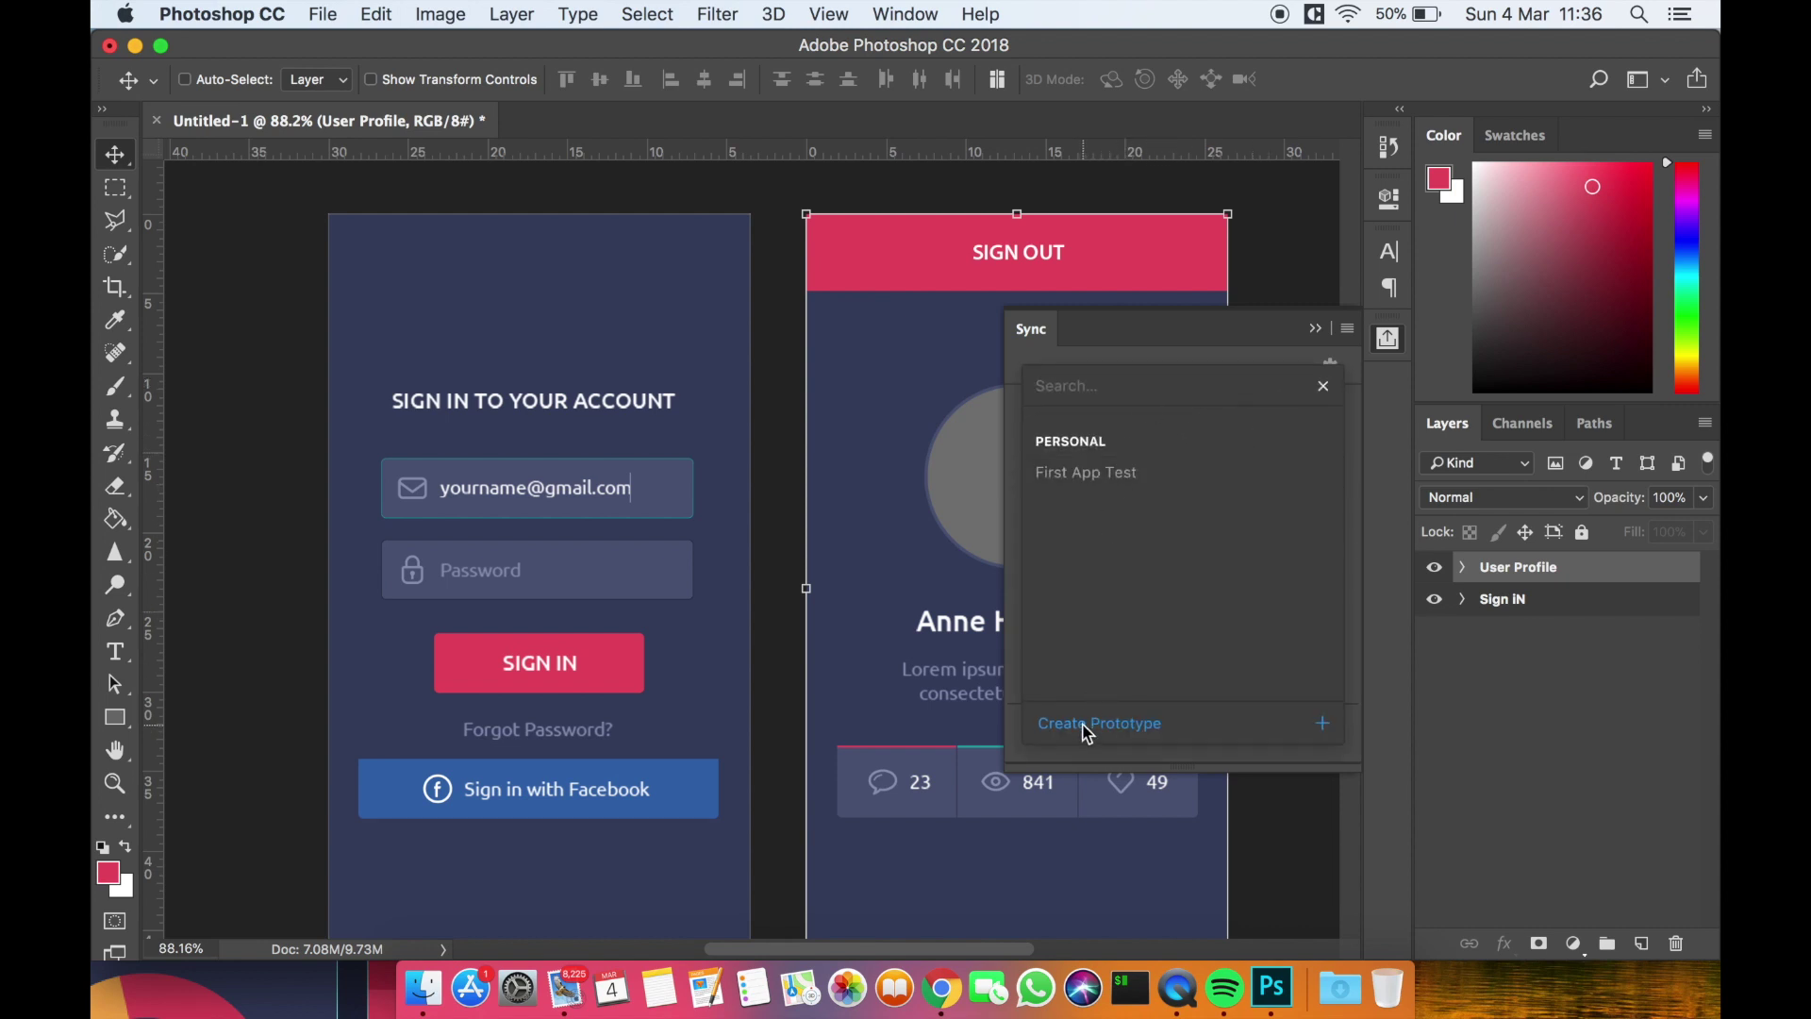
pyautogui.click(1122, 734)
pyautogui.click(1190, 532)
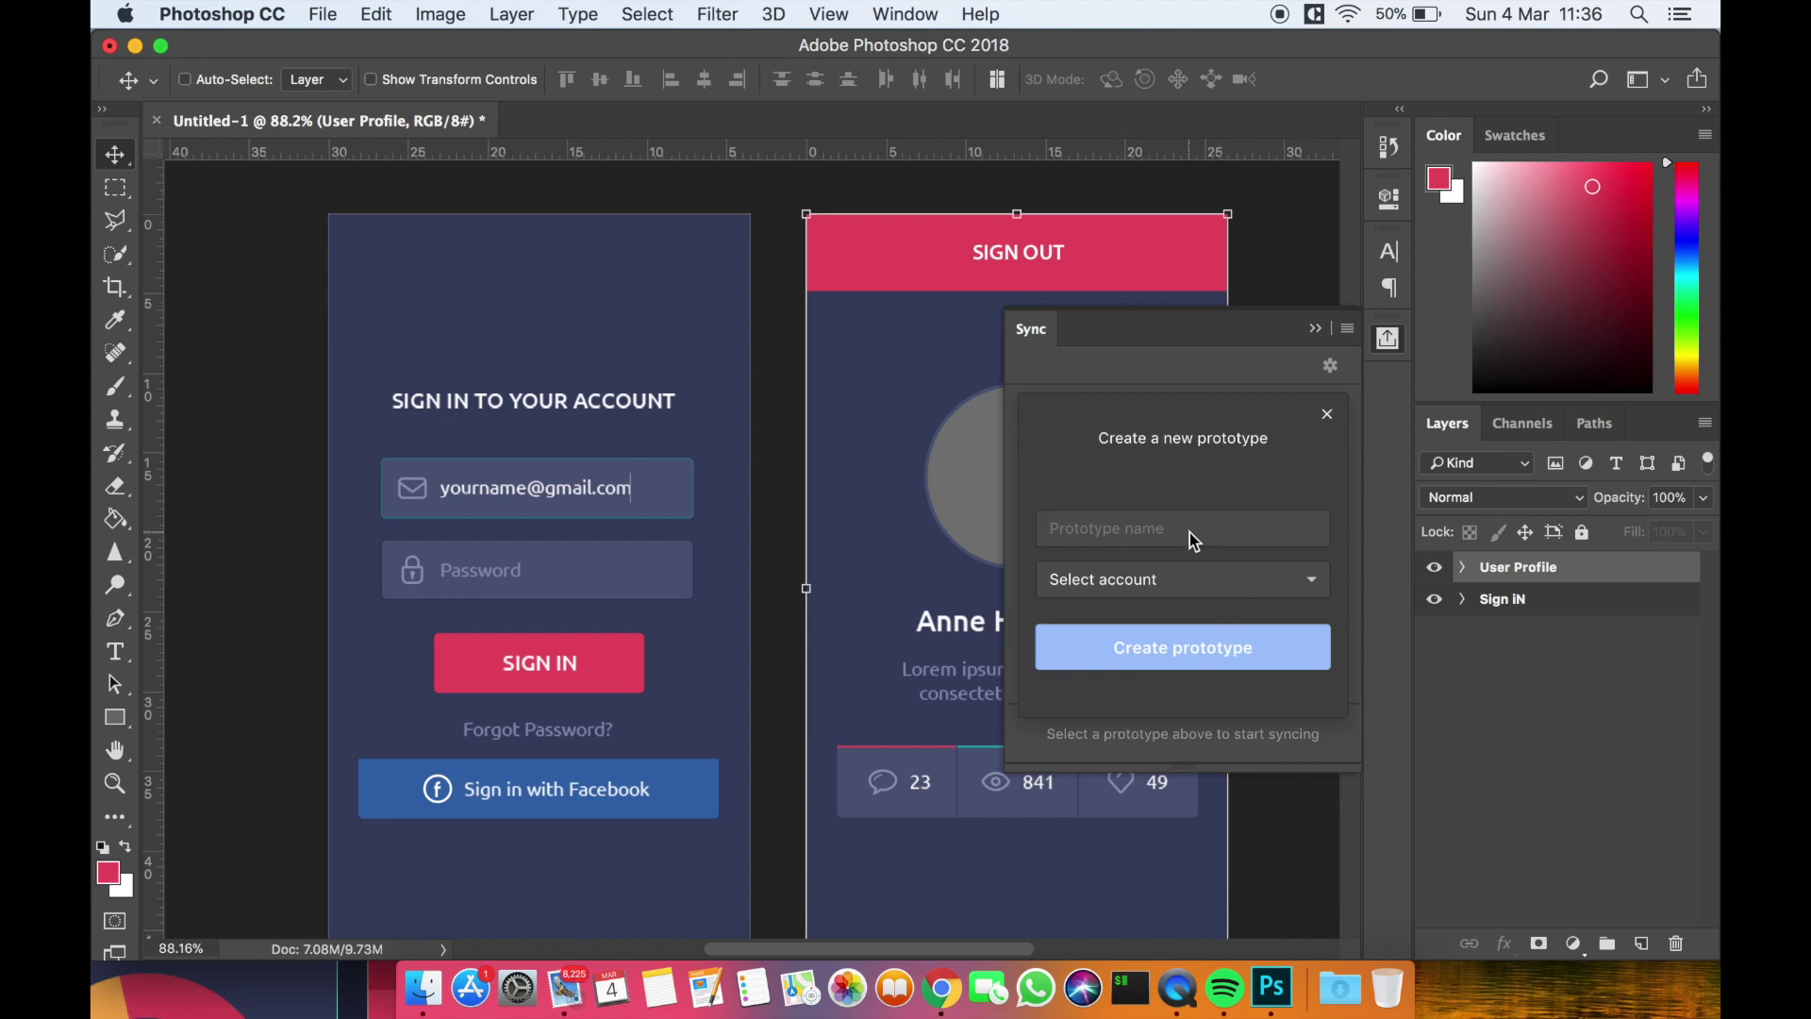
pyautogui.write('Test Application')
pyautogui.click(1236, 576)
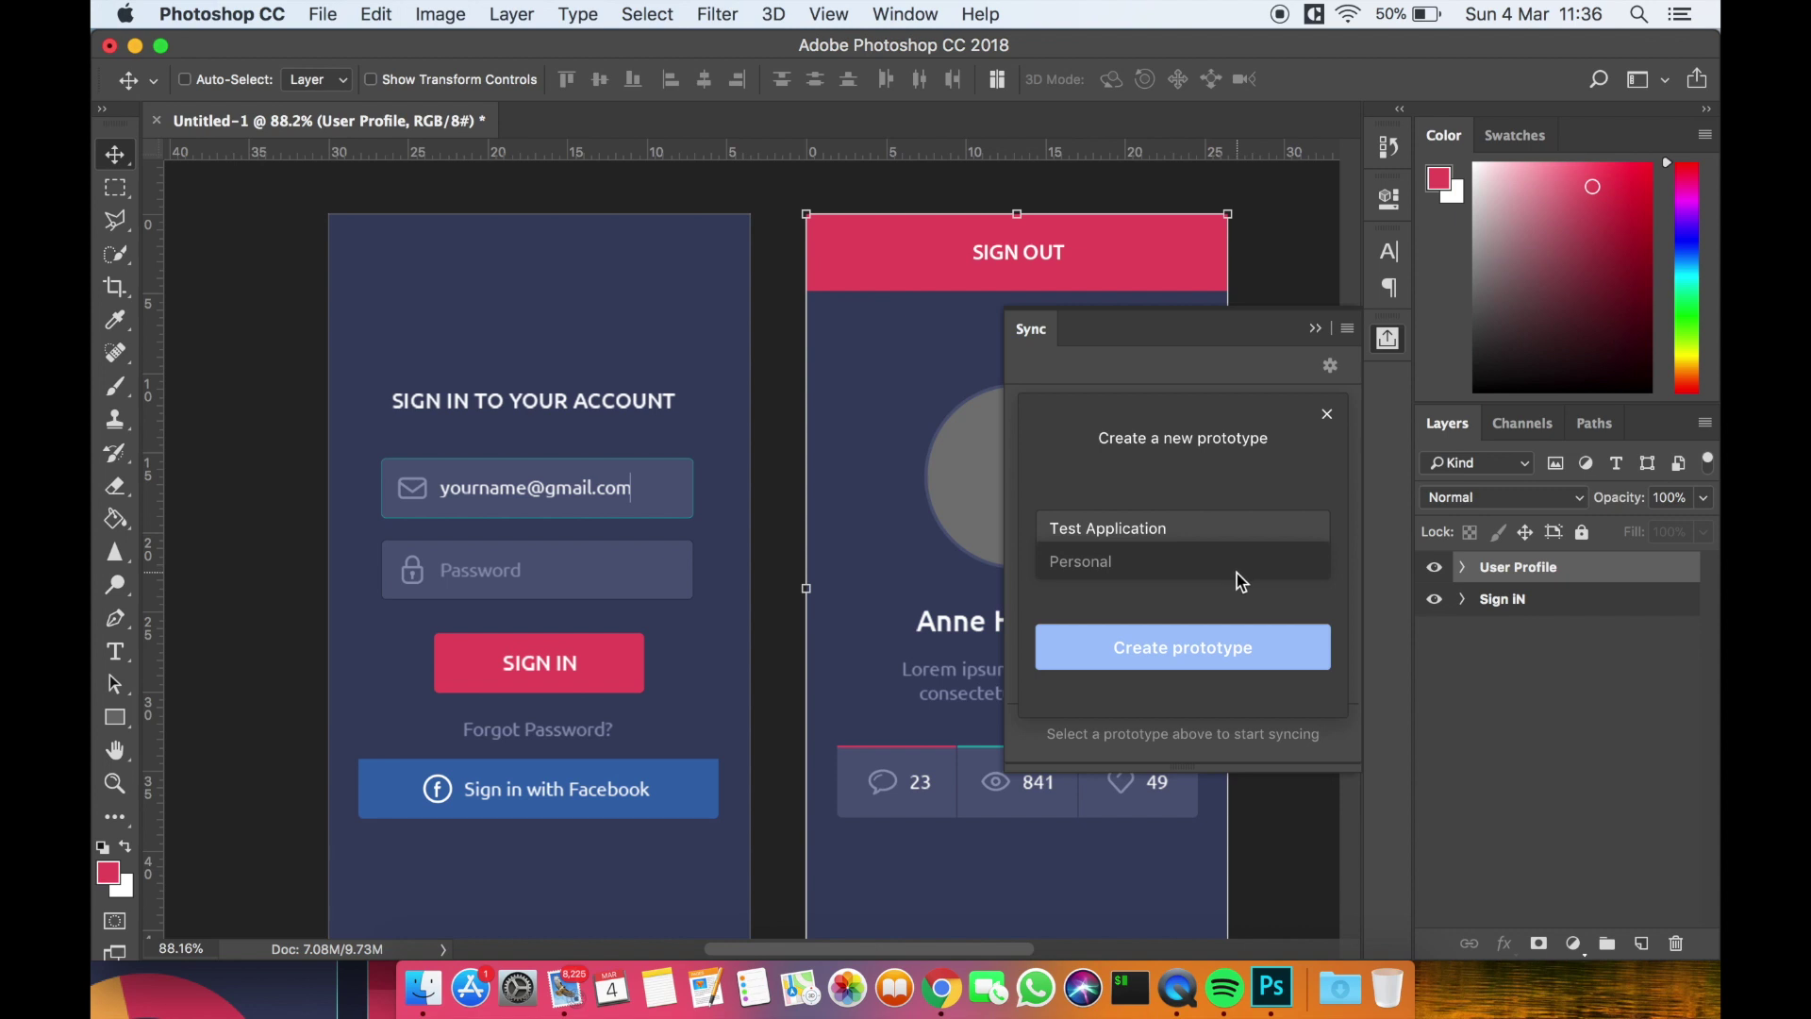
pyautogui.click(1237, 568)
pyautogui.click(1190, 671)
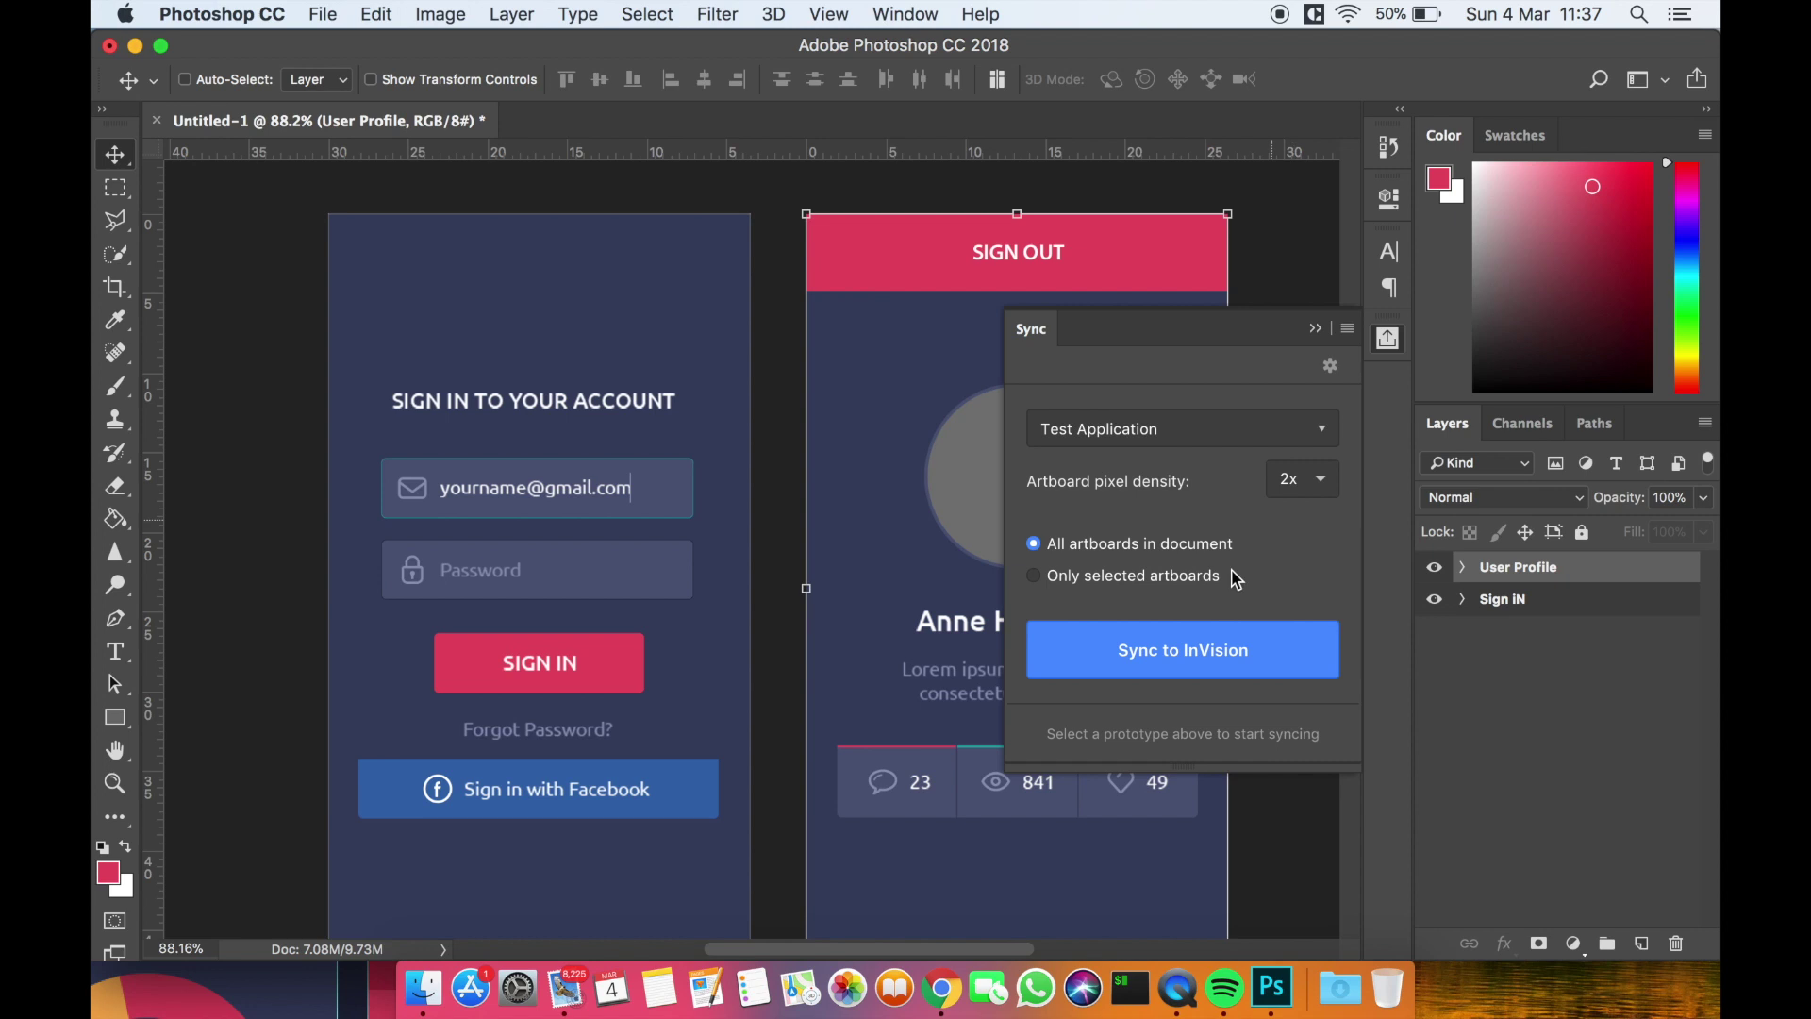
pyautogui.click(1190, 649)
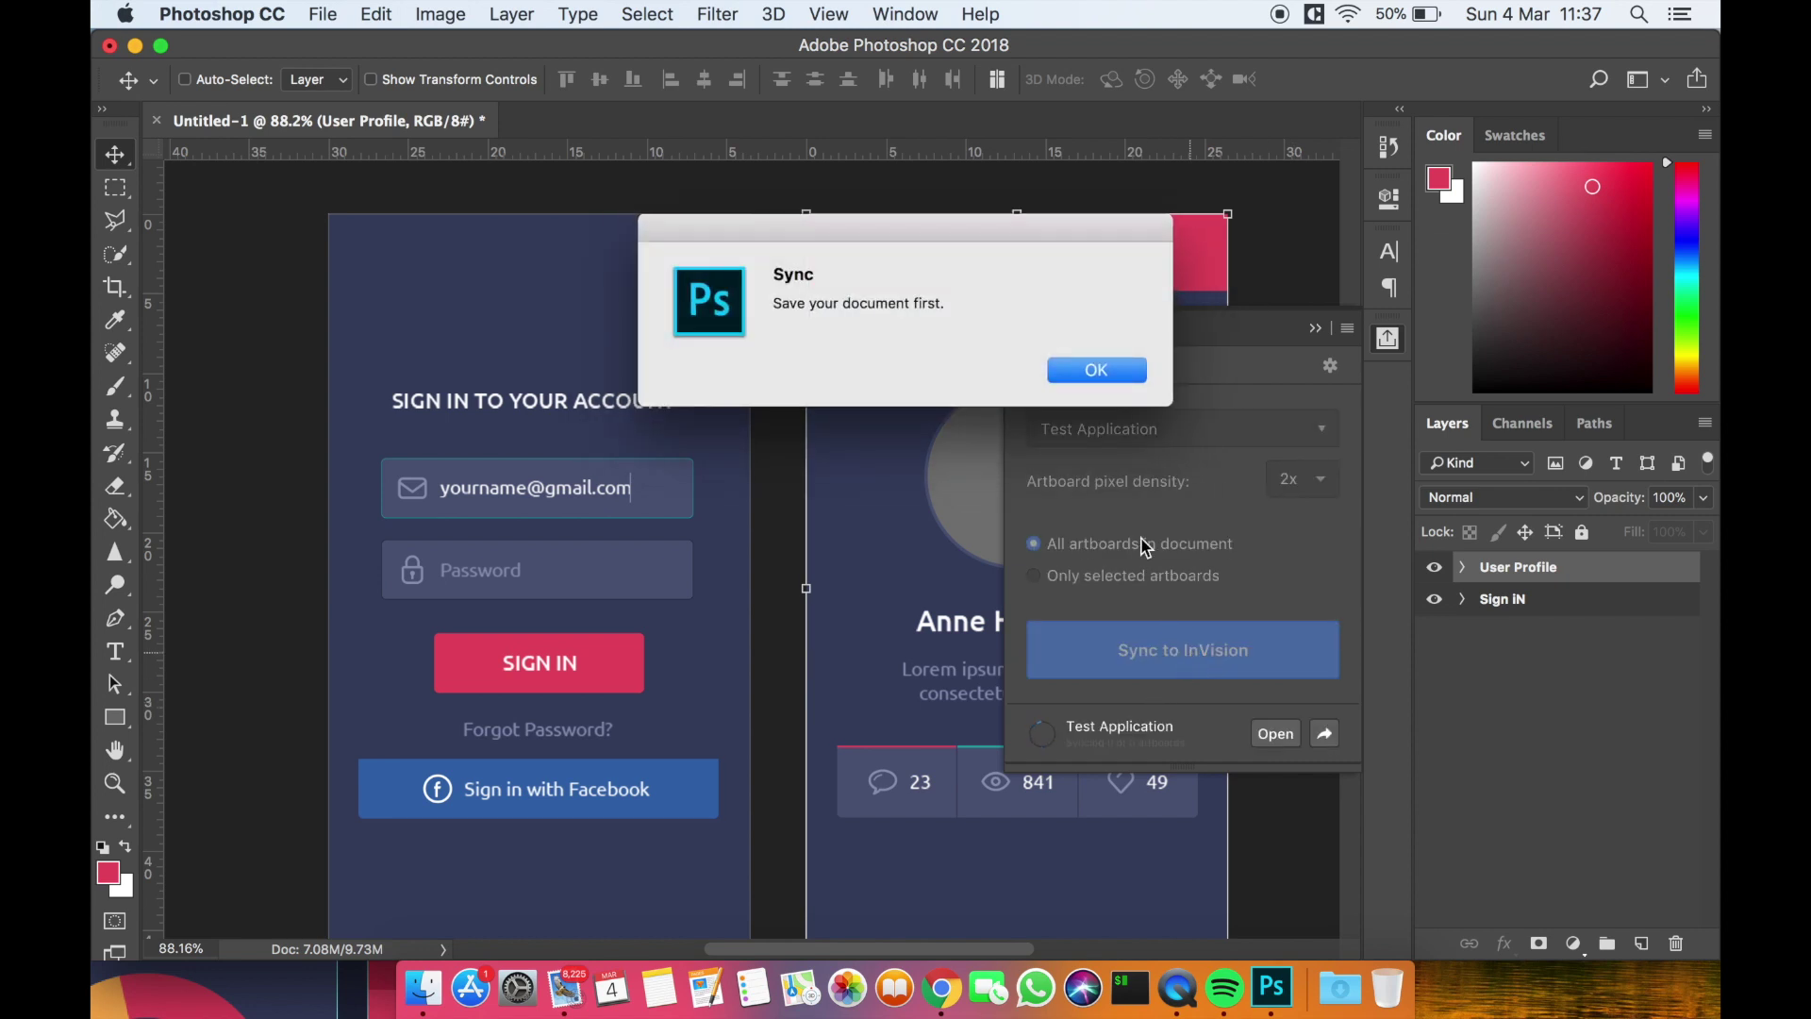
pyautogui.click(1097, 371)
# Save the document as Test_app.psd in the App Invision folder inside YouTube on the Desktop, keeping Photoshop format, layers and maximum compatibility
pyautogui.click(322, 14)
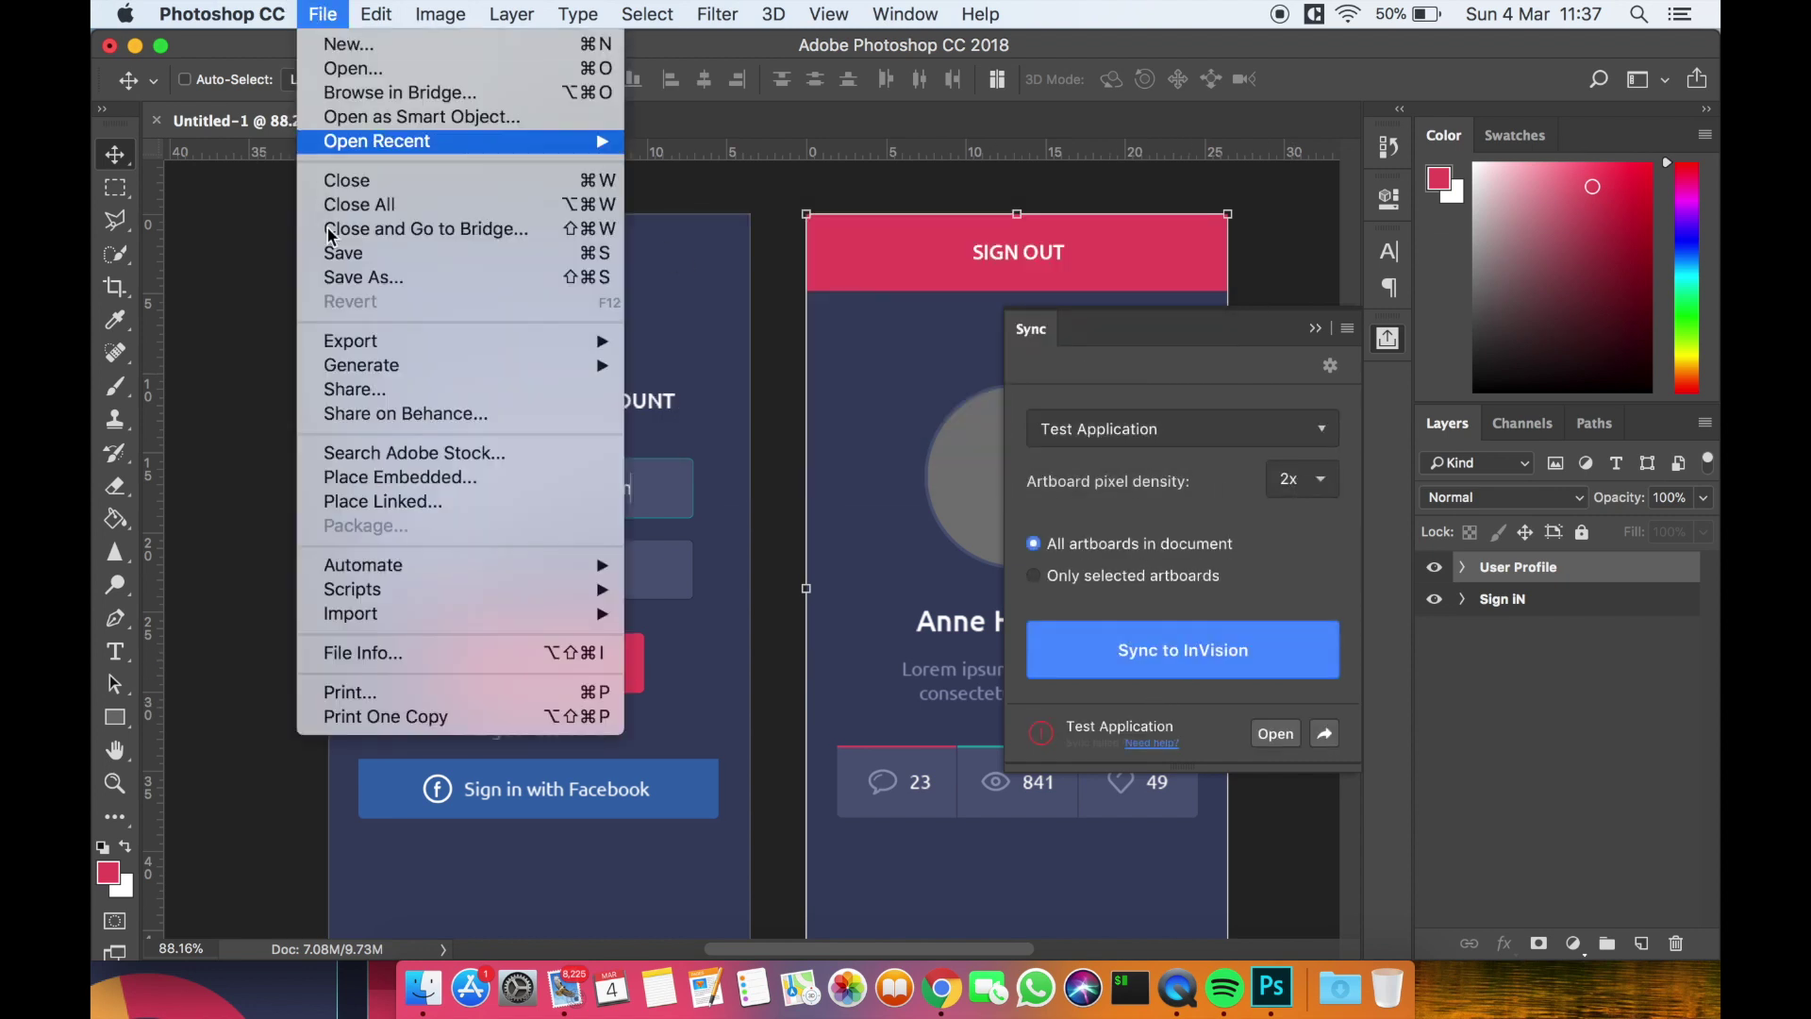
pyautogui.click(343, 281)
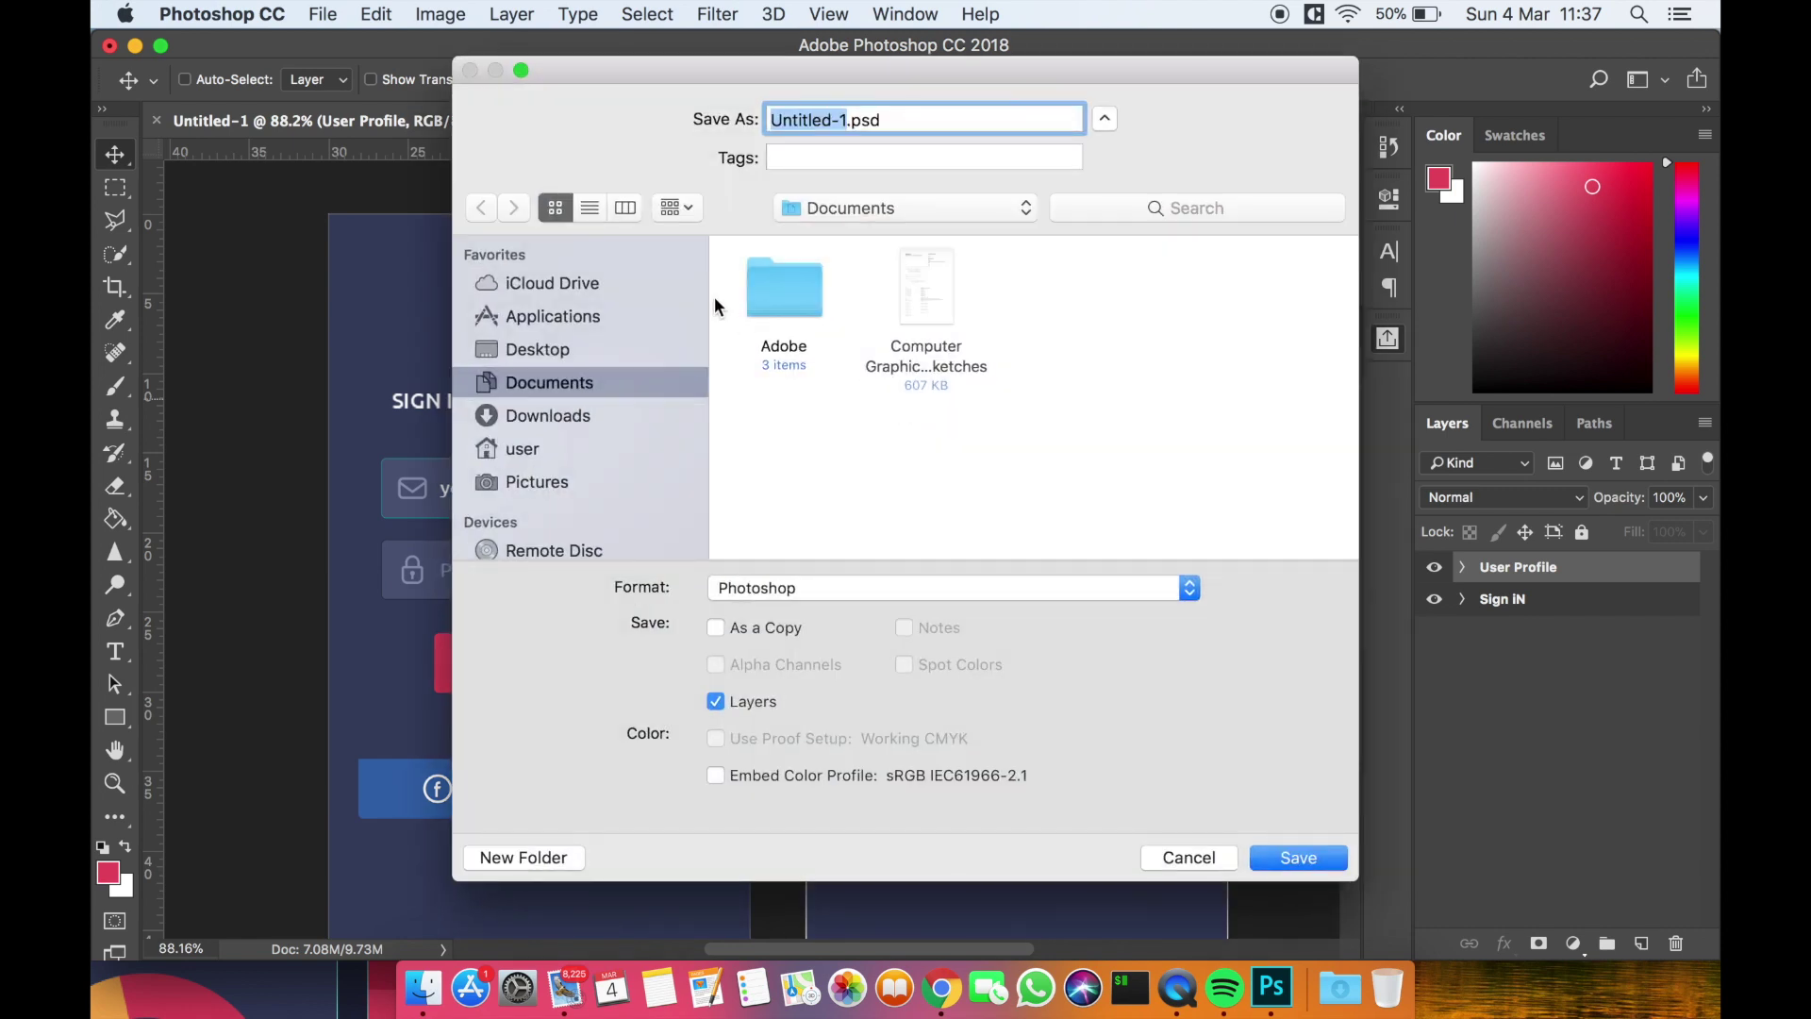
pyautogui.click(533, 351)
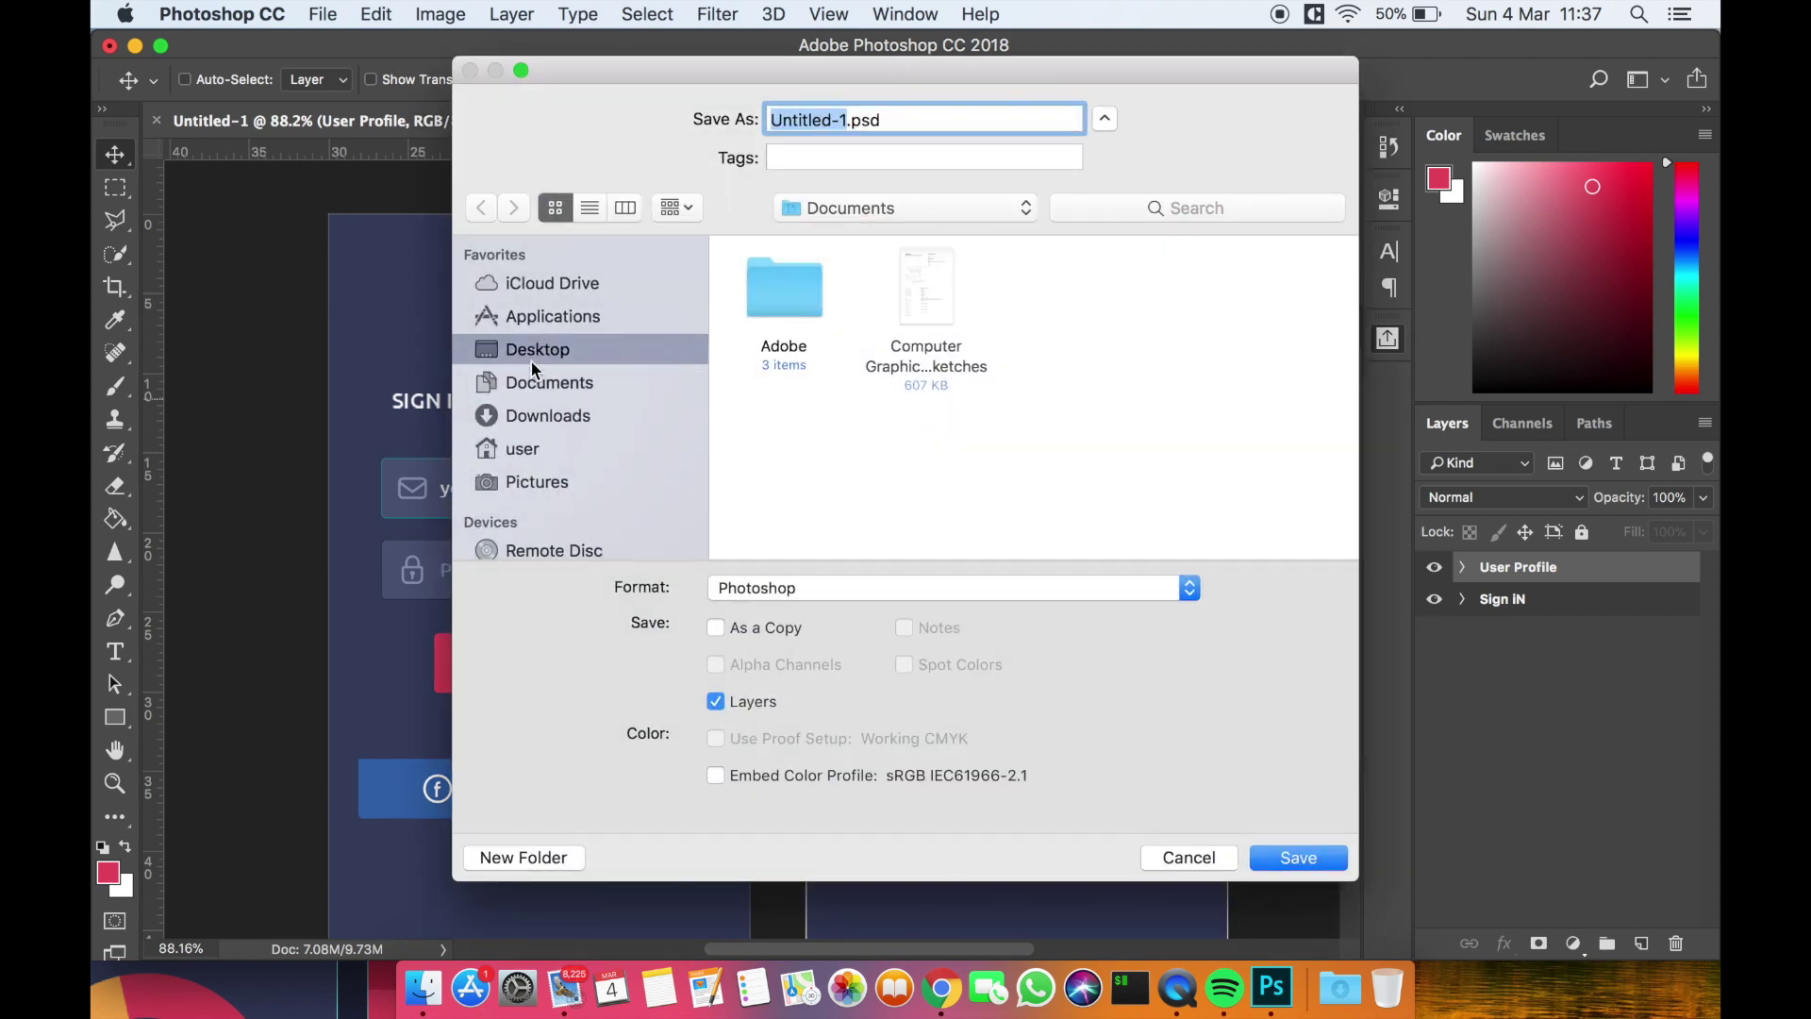
pyautogui.doubleClick(809, 311)
pyautogui.doubleClick(802, 302)
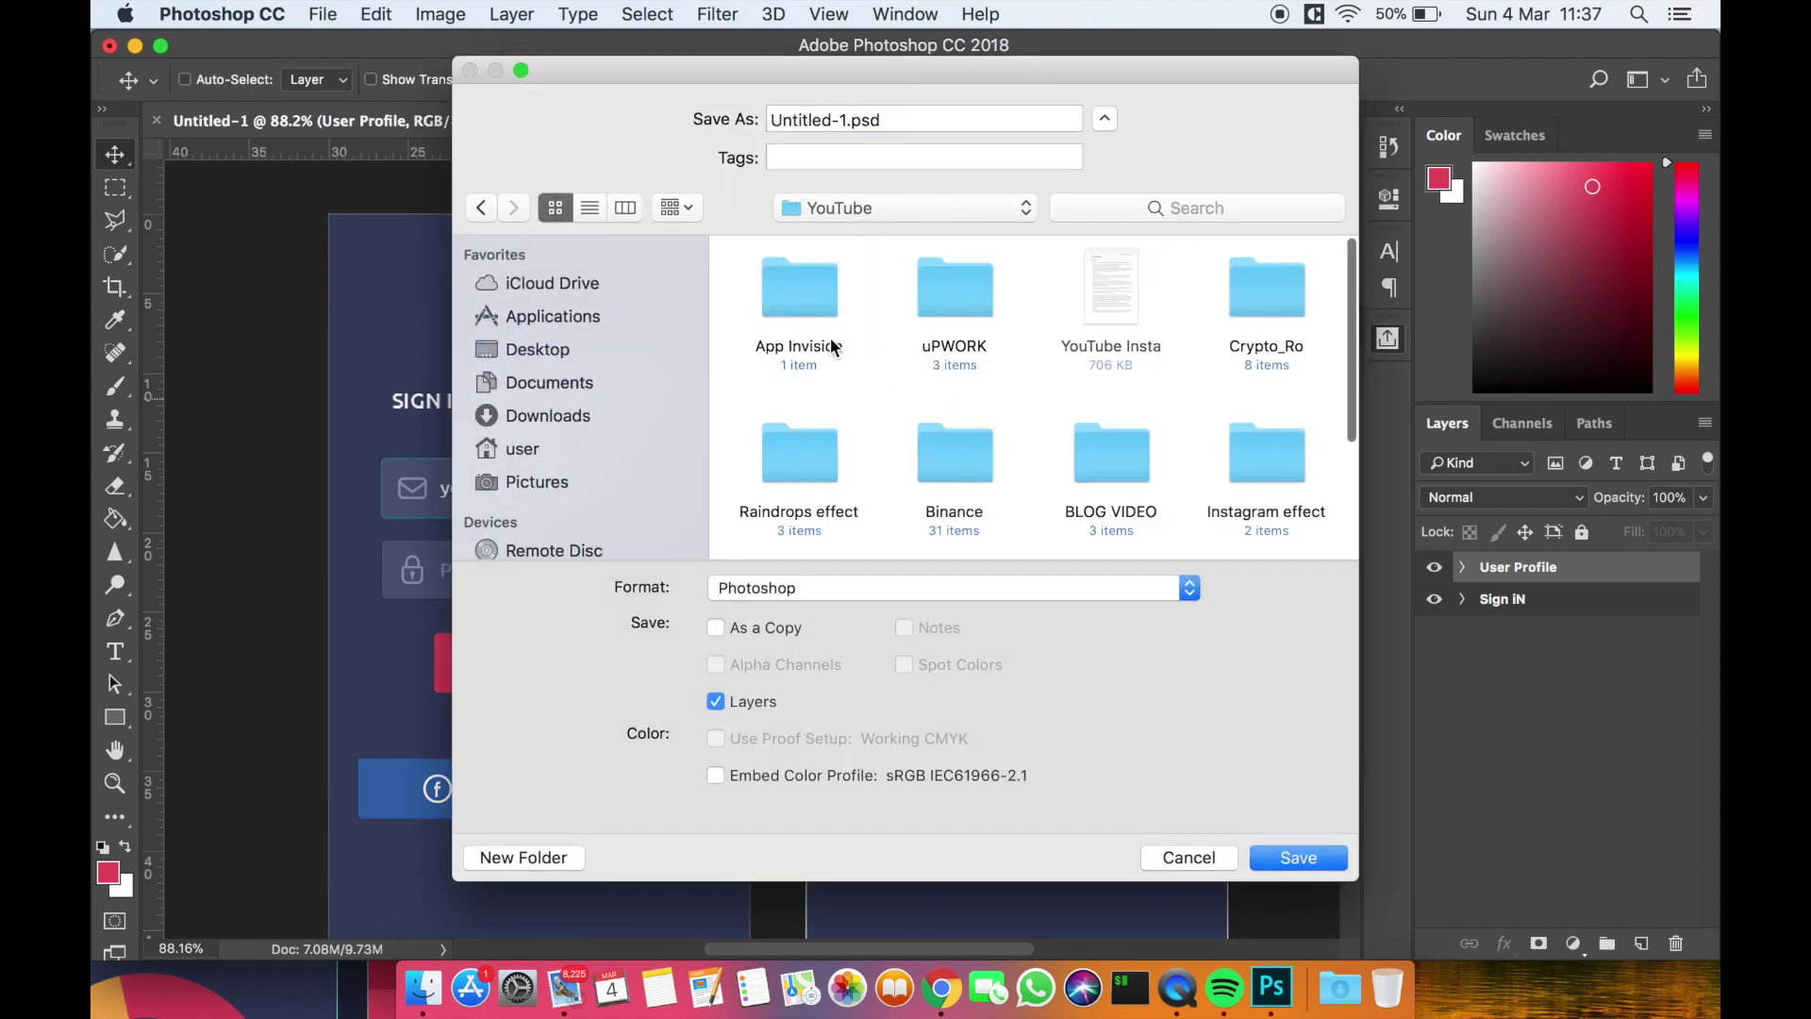
pyautogui.click(828, 120)
pyautogui.press('BackSpace')
pyautogui.write('Te')
pyautogui.write('st_app')
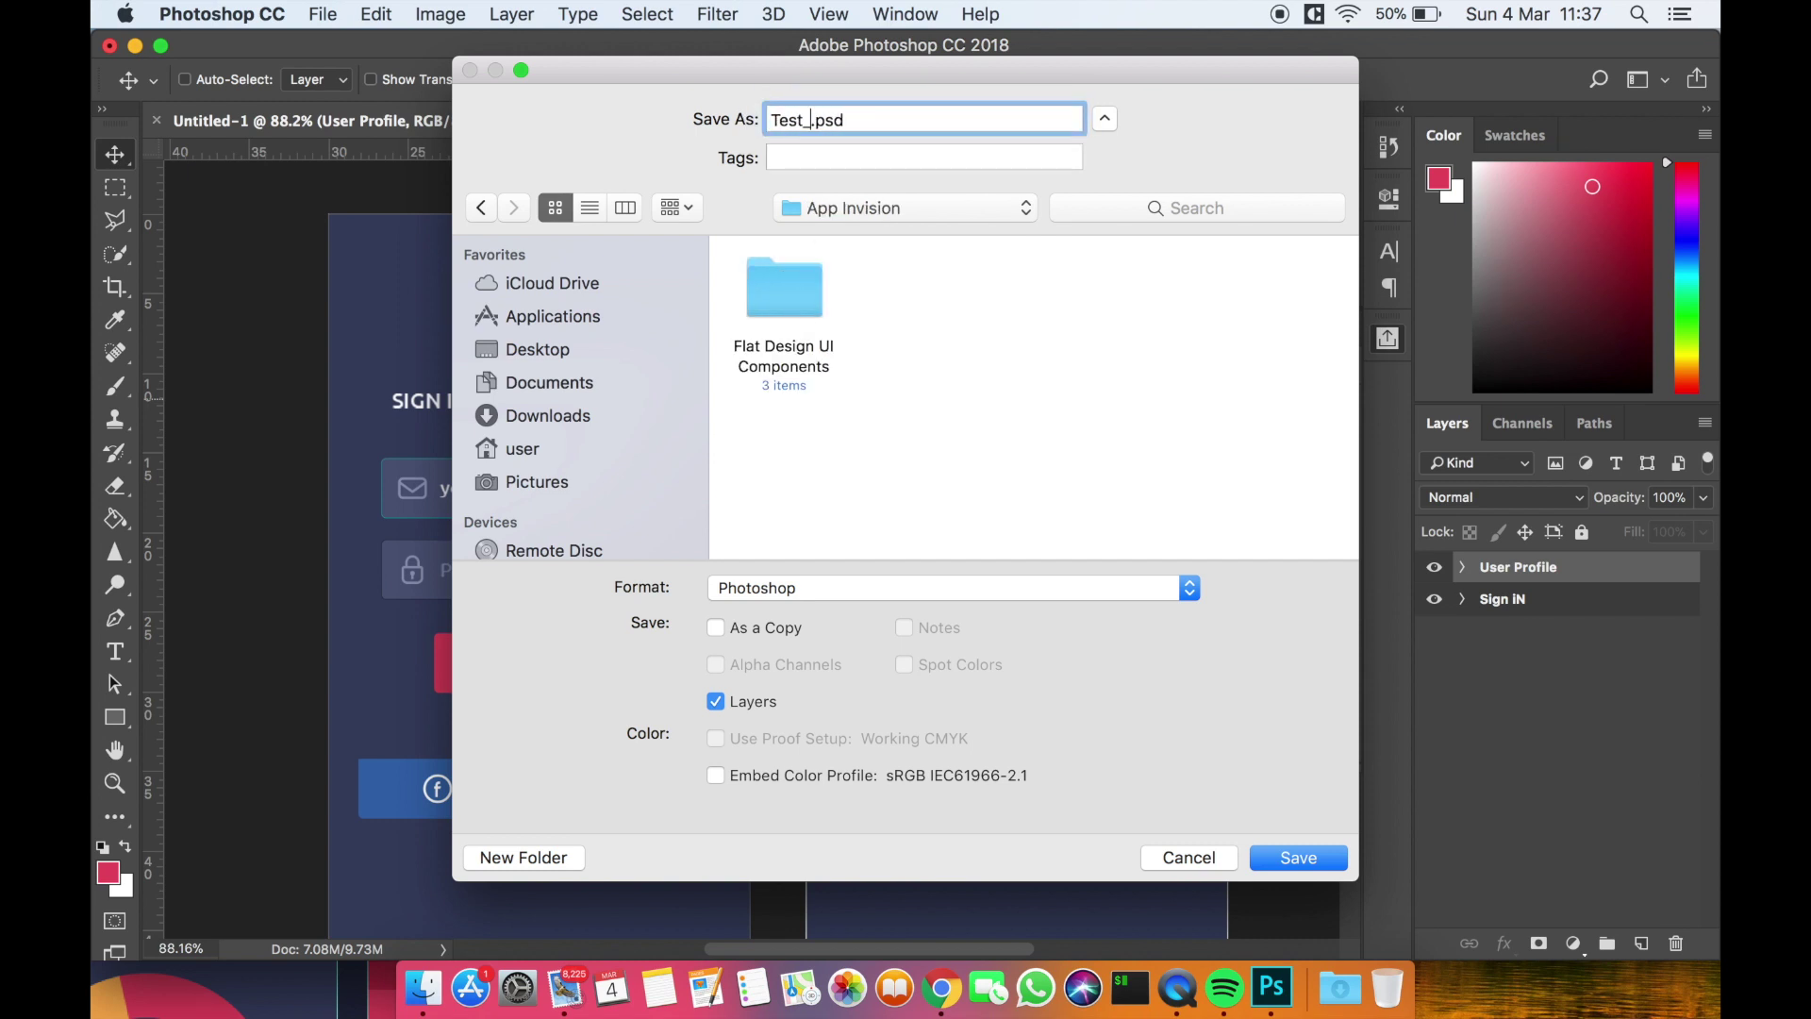
pyautogui.press('Return')
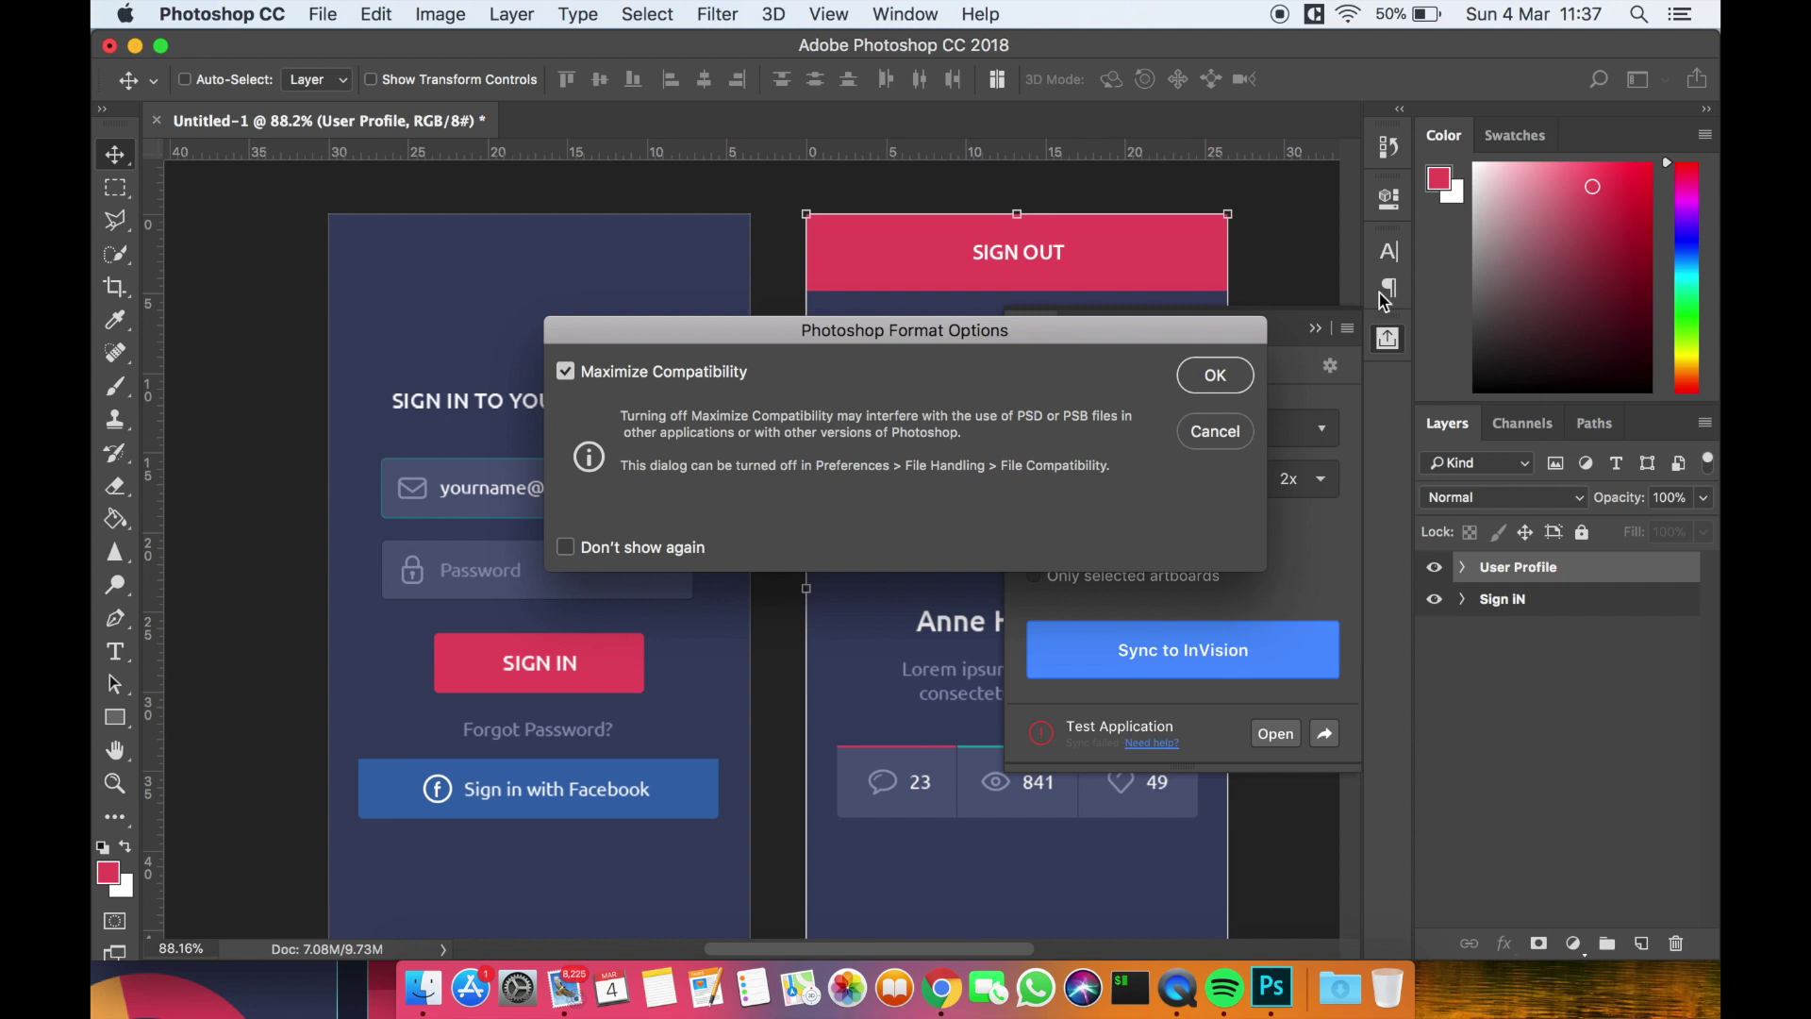
pyautogui.click(1237, 374)
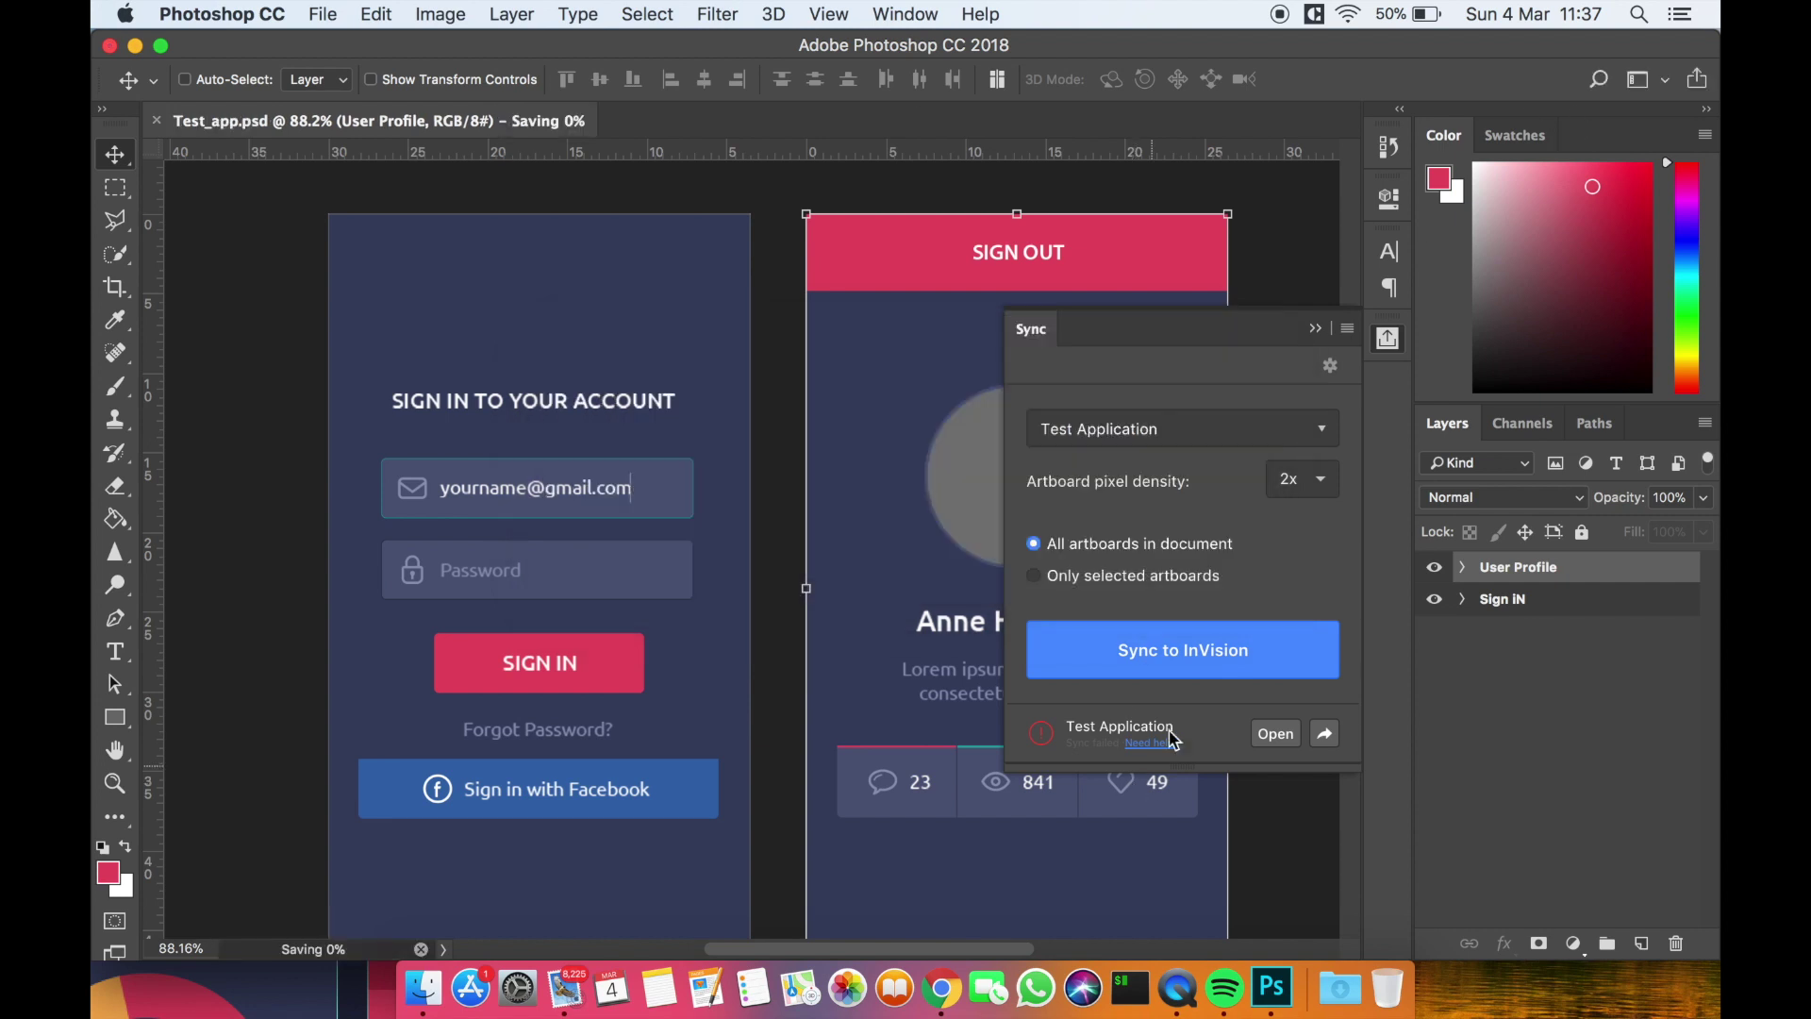
# Sync all artboards to InVision and open the Test Application prototype in the browser as a Mobile, iPhone - Portrait project
pyautogui.click(1200, 673)
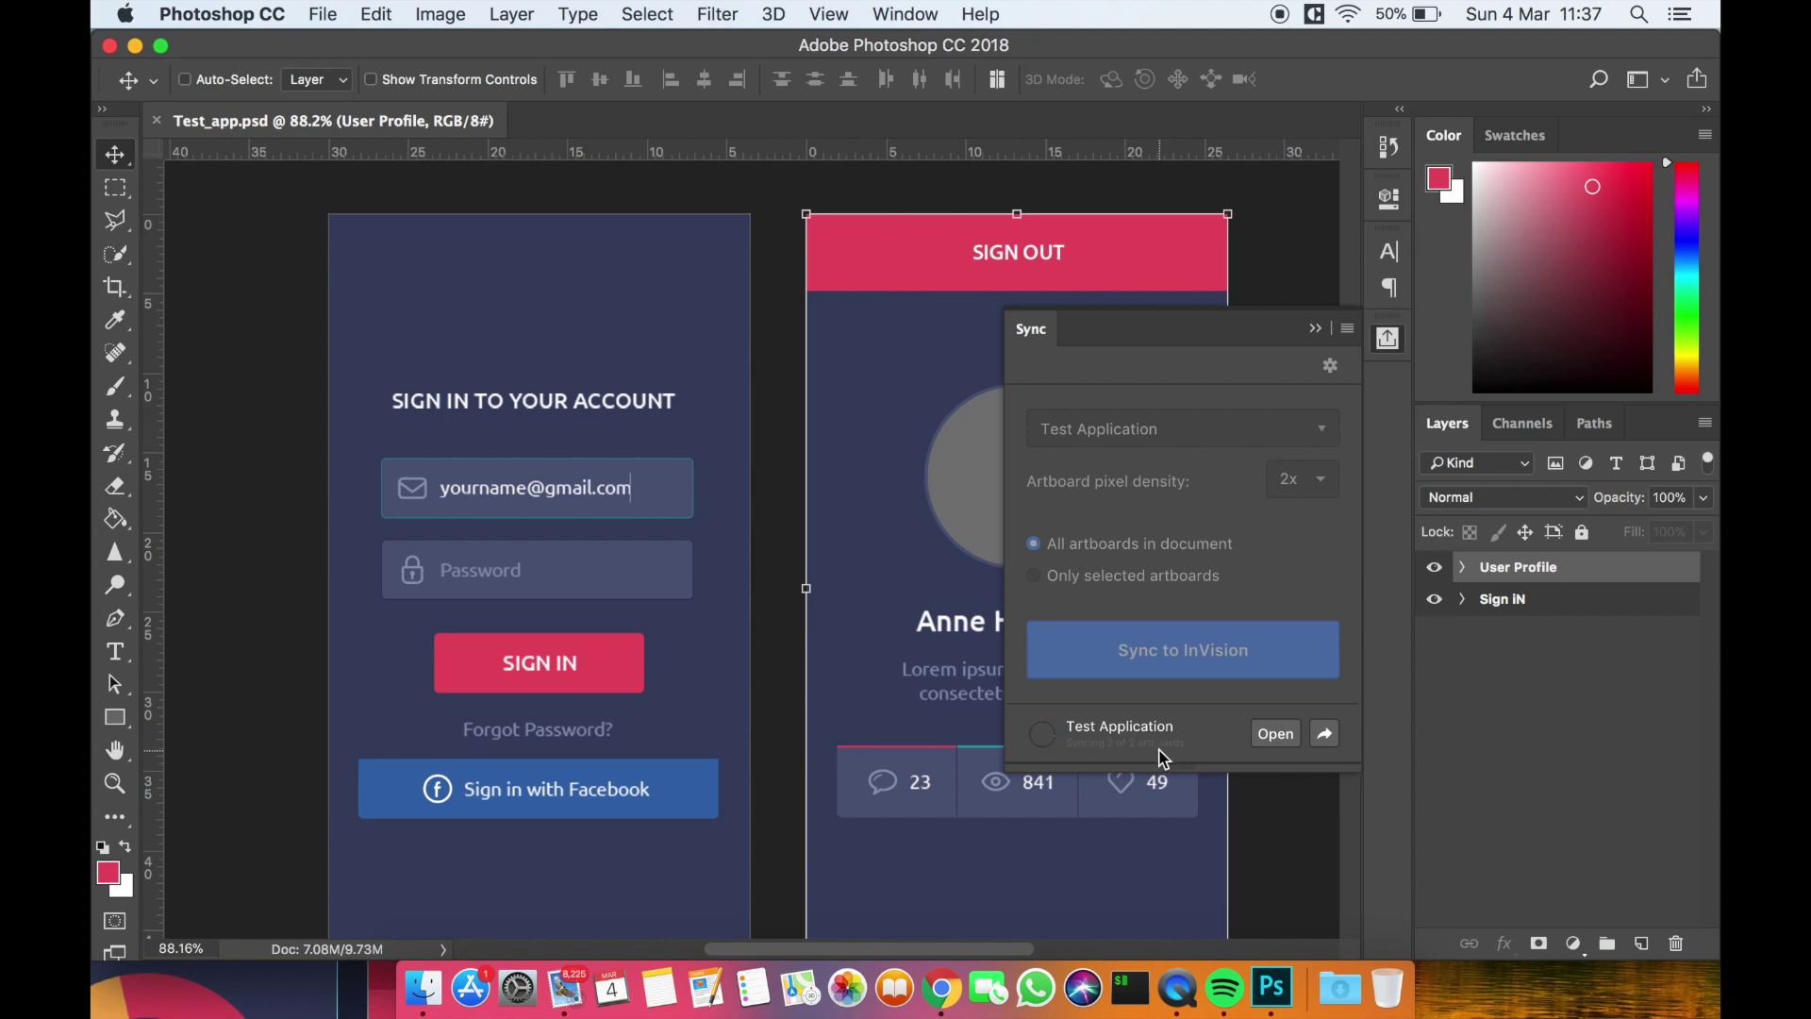
pyautogui.click(1271, 740)
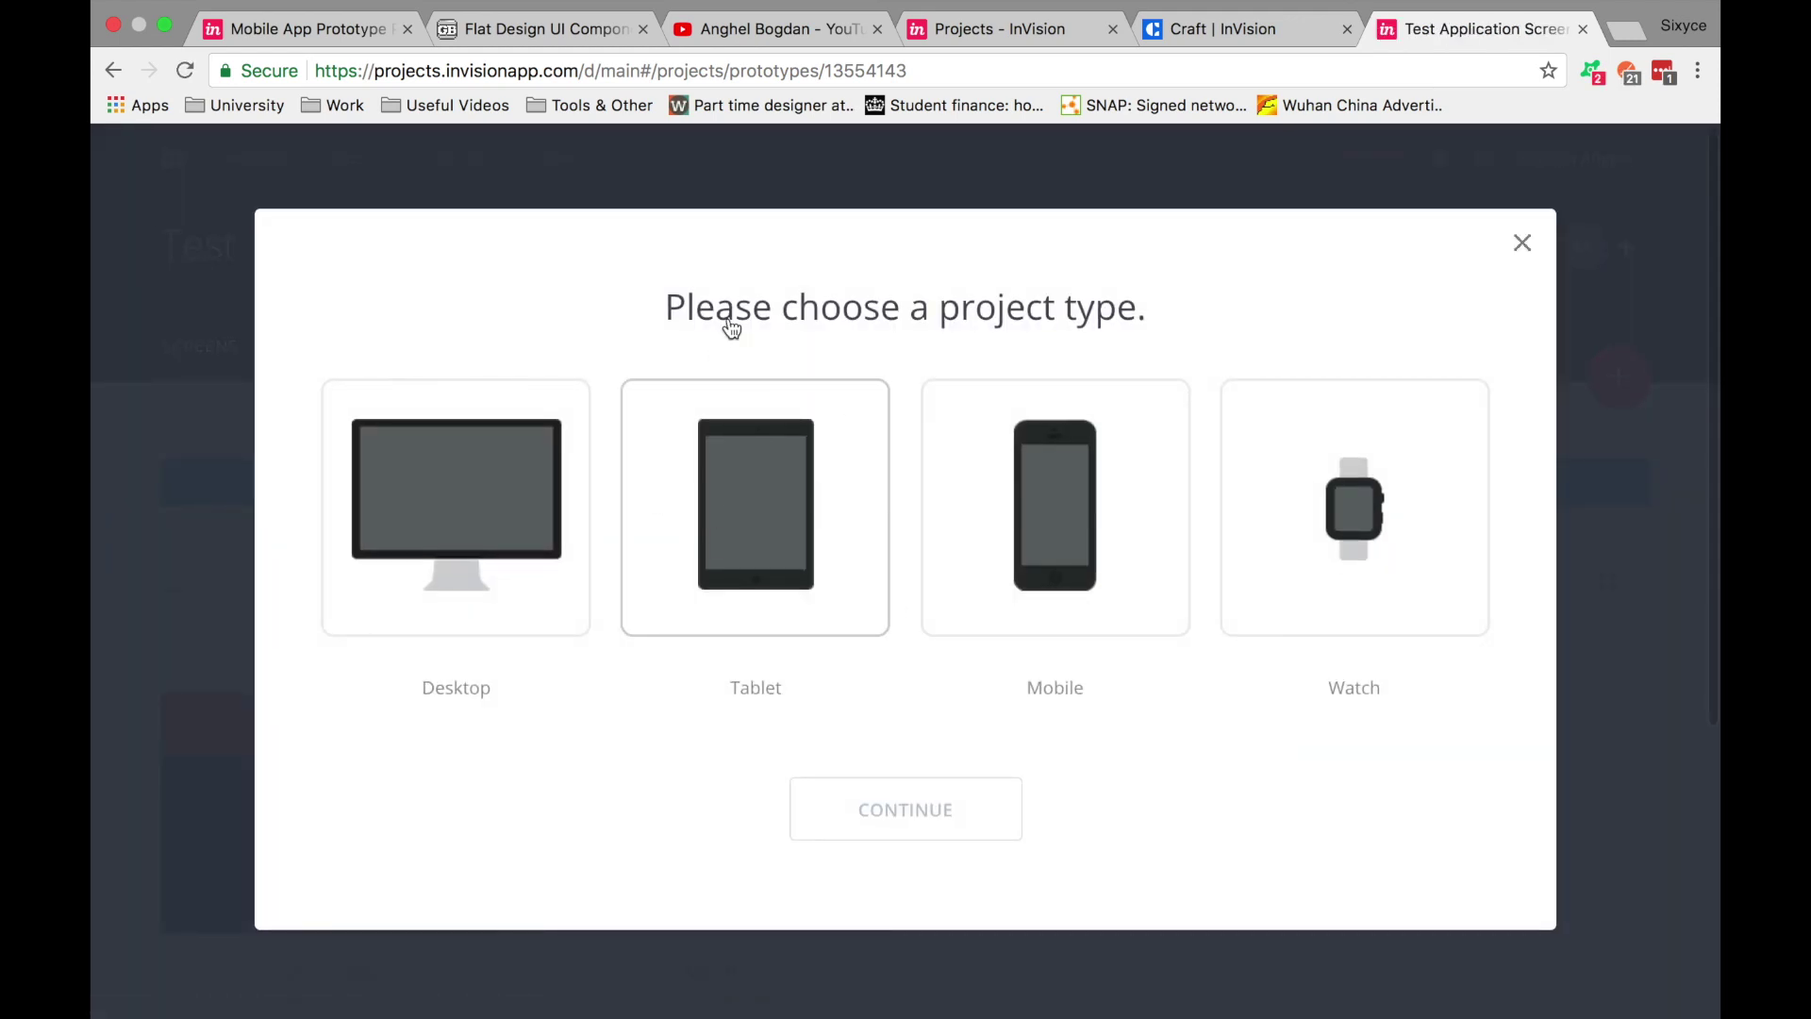
pyautogui.click(1094, 517)
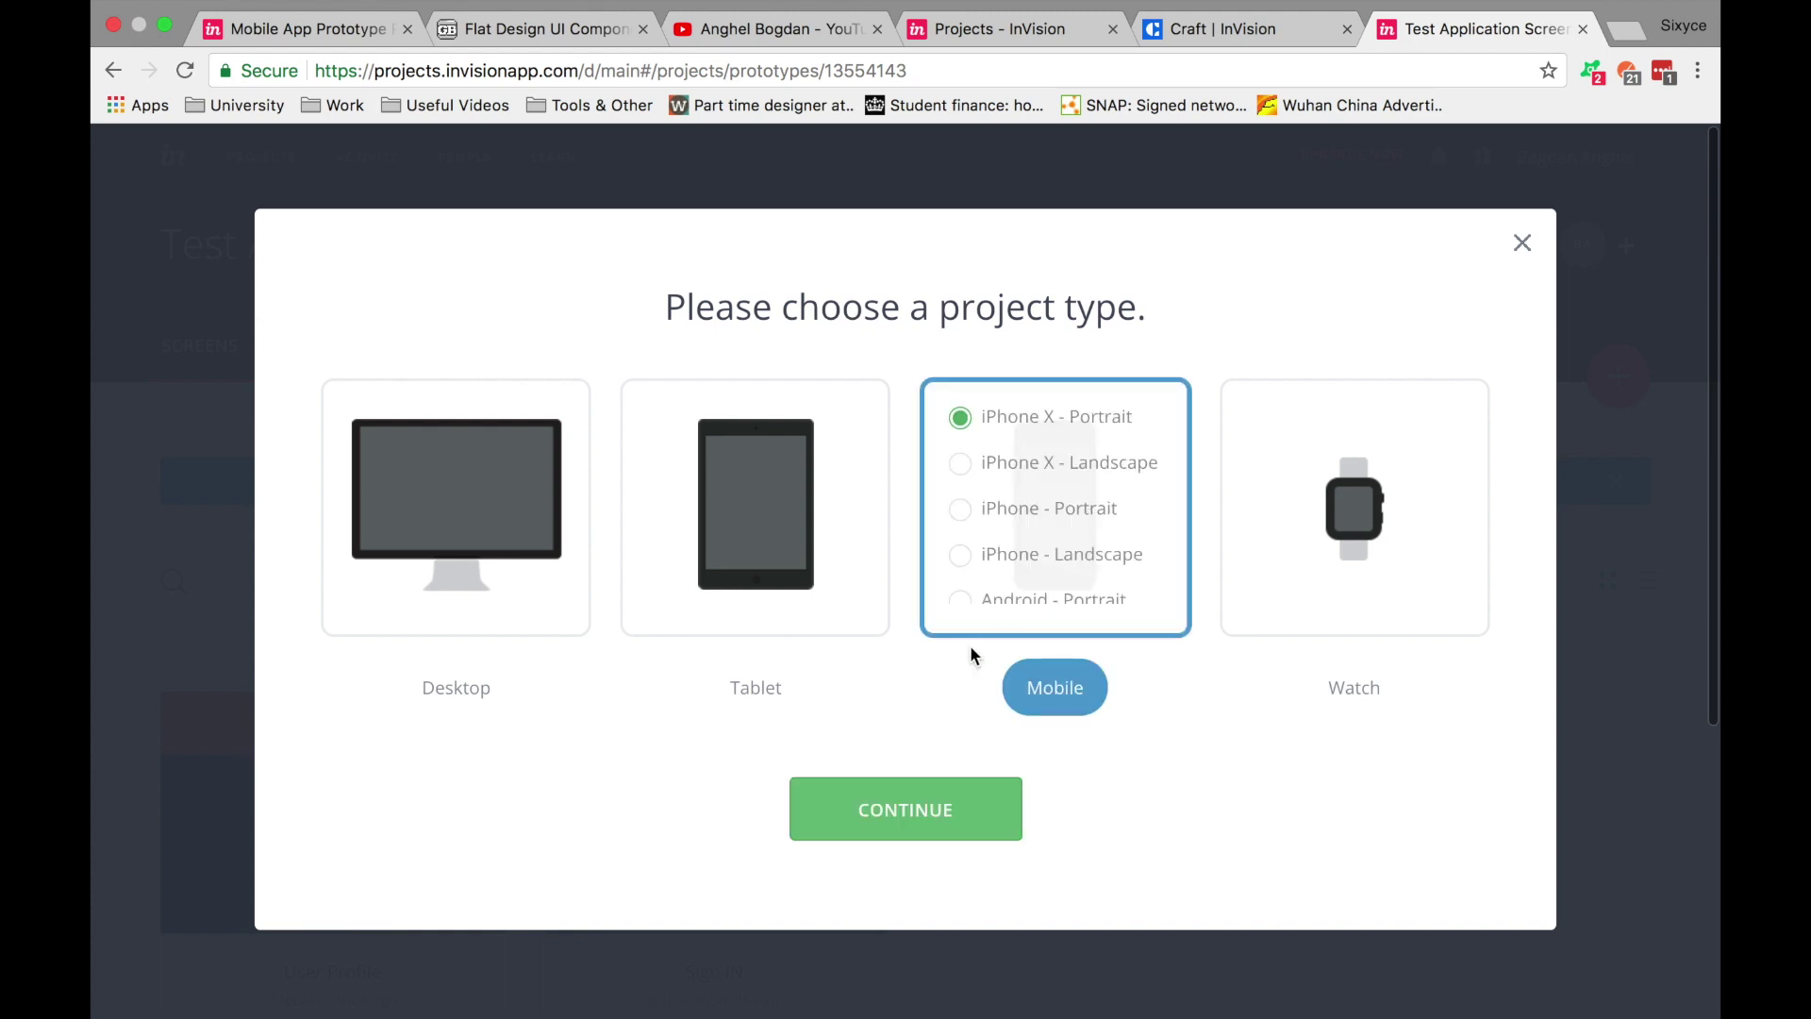
pyautogui.scroll(-2, 953, 449)
pyautogui.scroll(1, 954, 448)
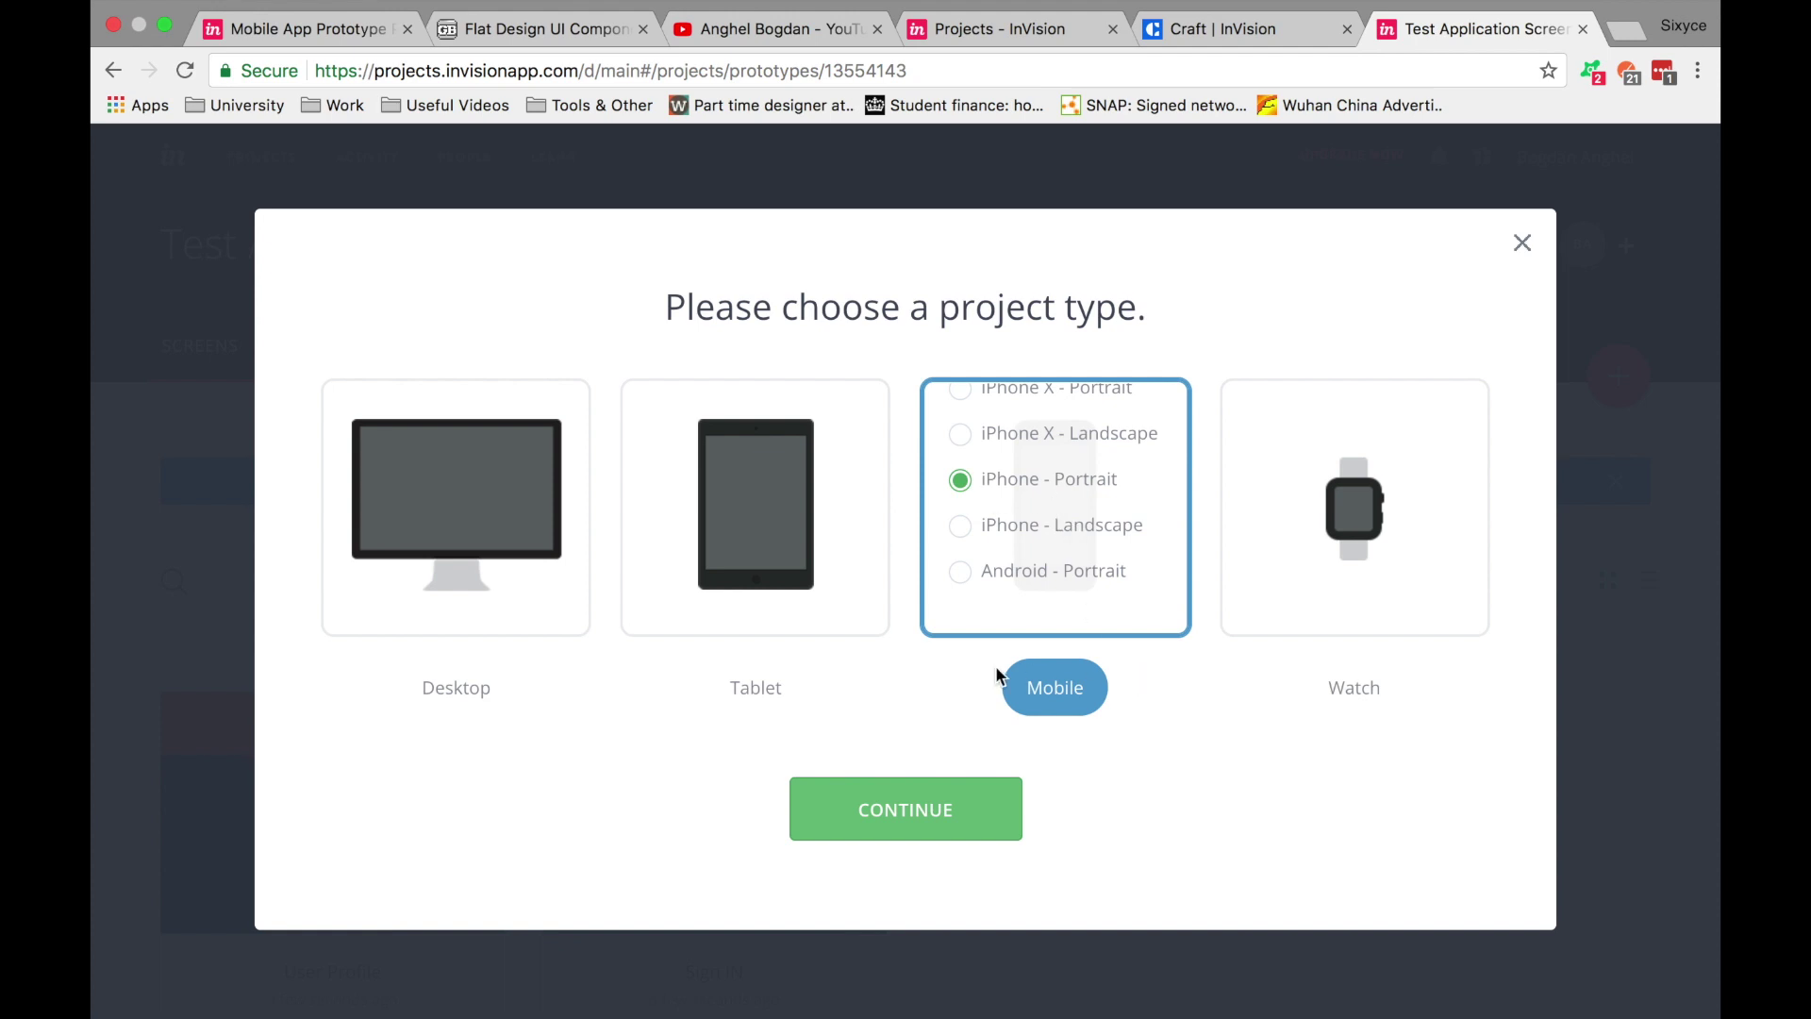
pyautogui.click(921, 818)
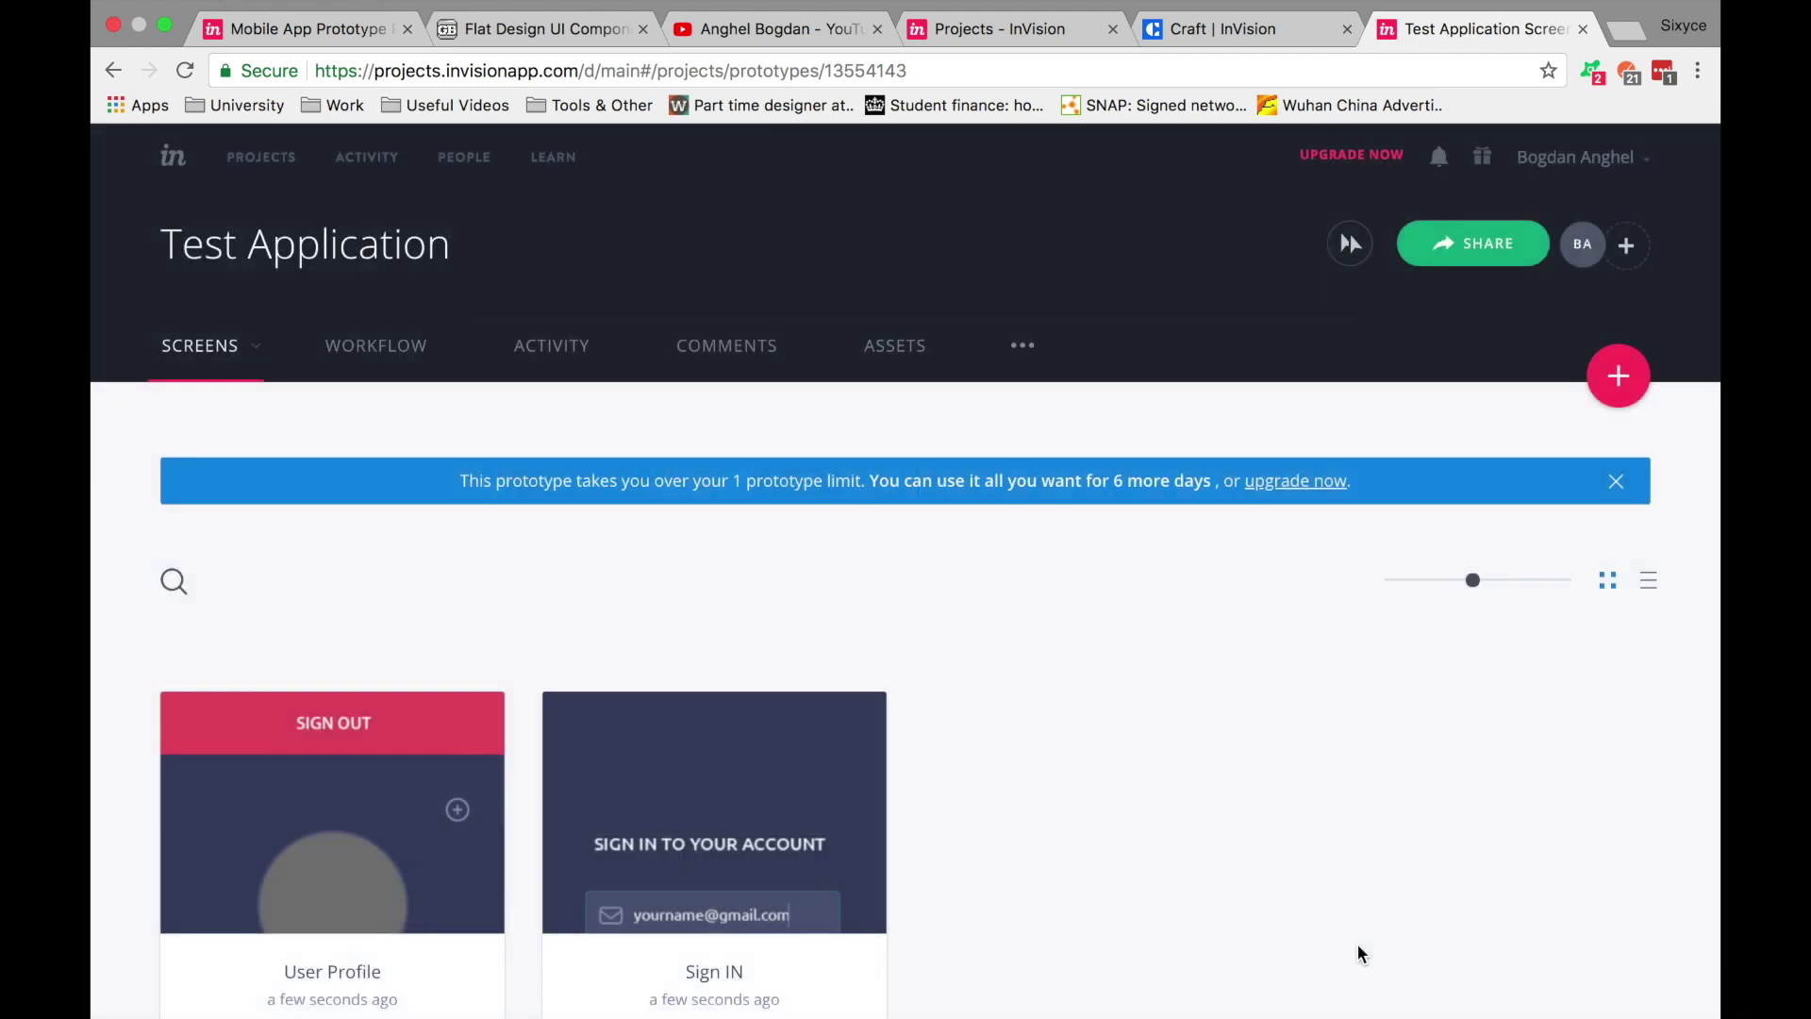
# Look over the synced screens and preview User Profile and Sign IN in the phone frame
pyautogui.scroll(-5, 948, 740)
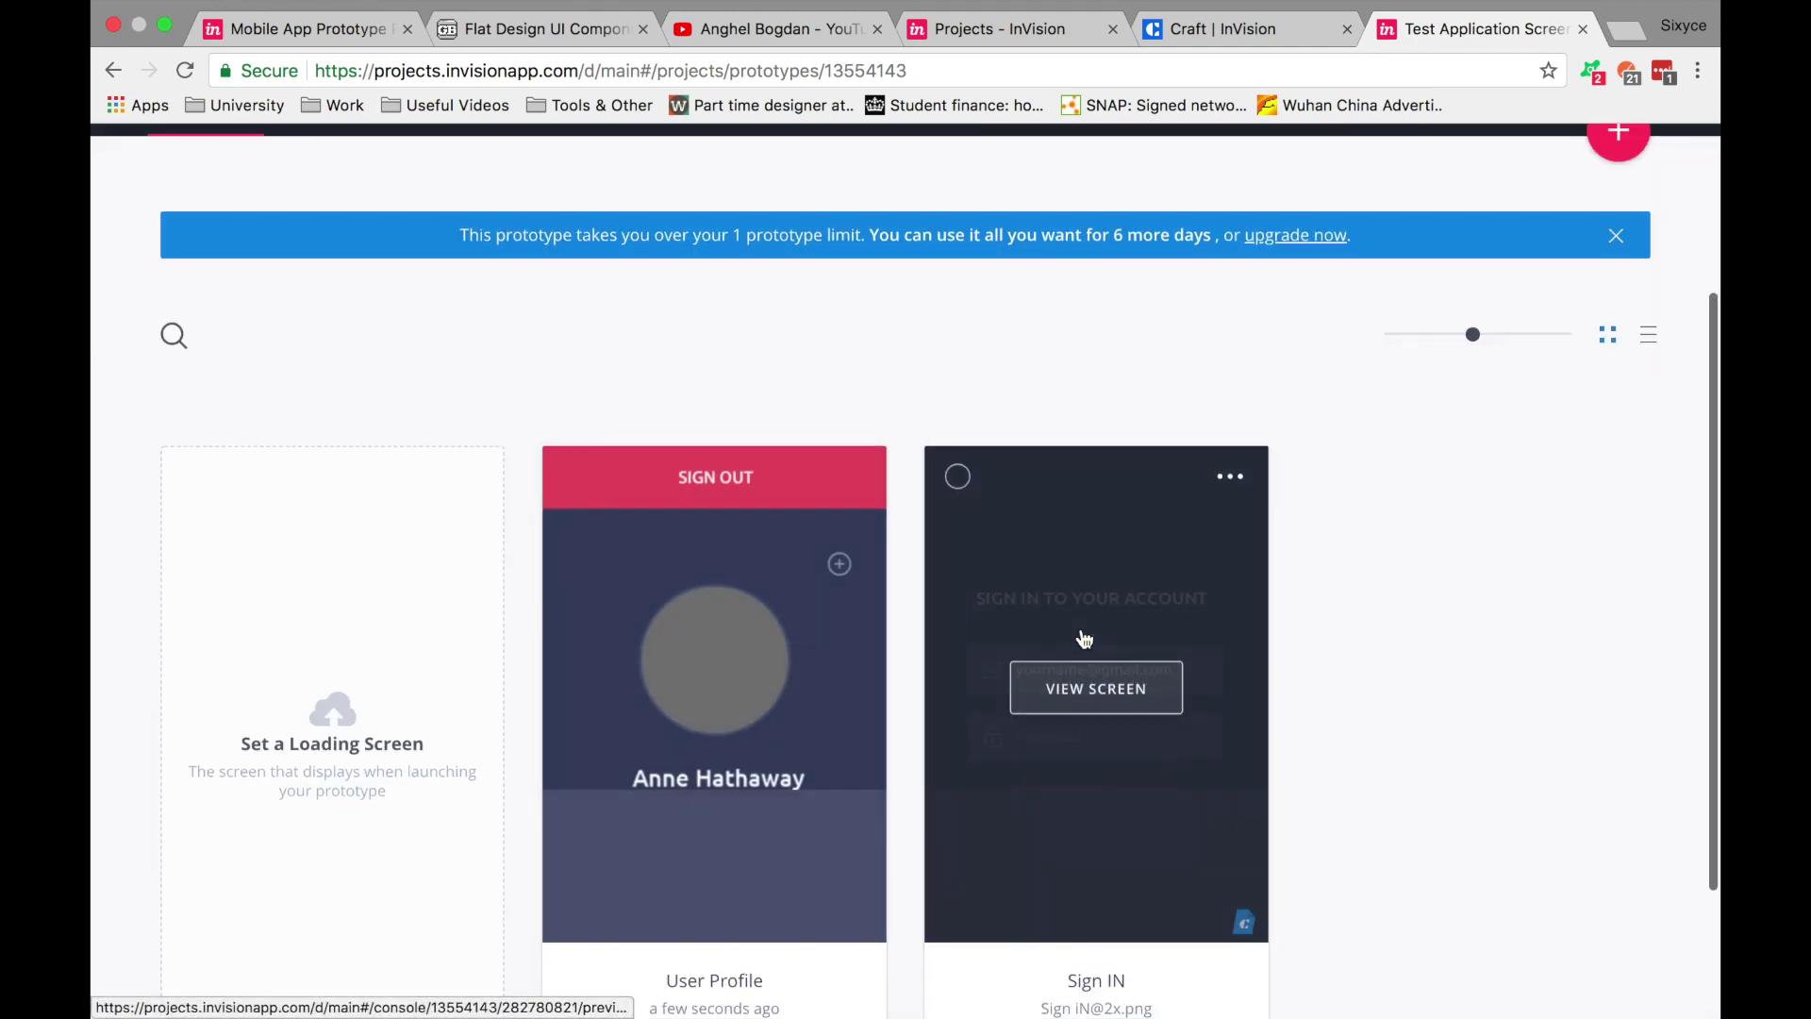
pyautogui.scroll(-4, 943, 613)
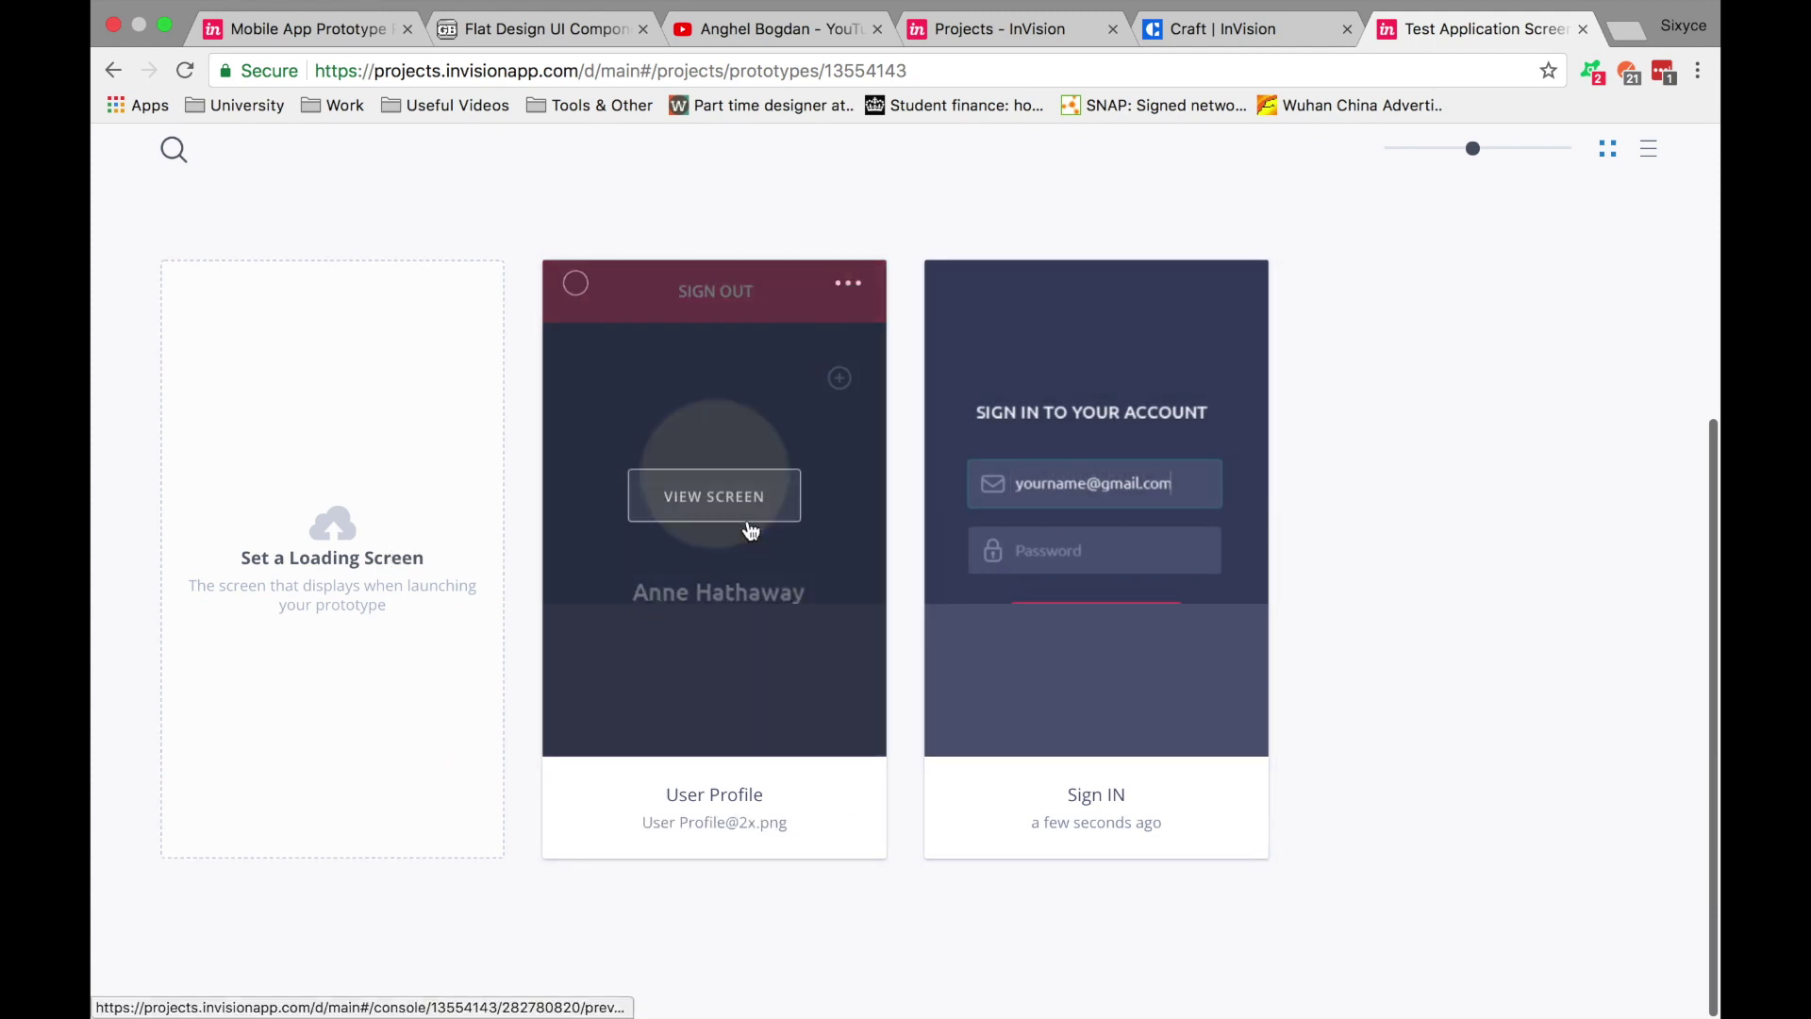
pyautogui.click(749, 526)
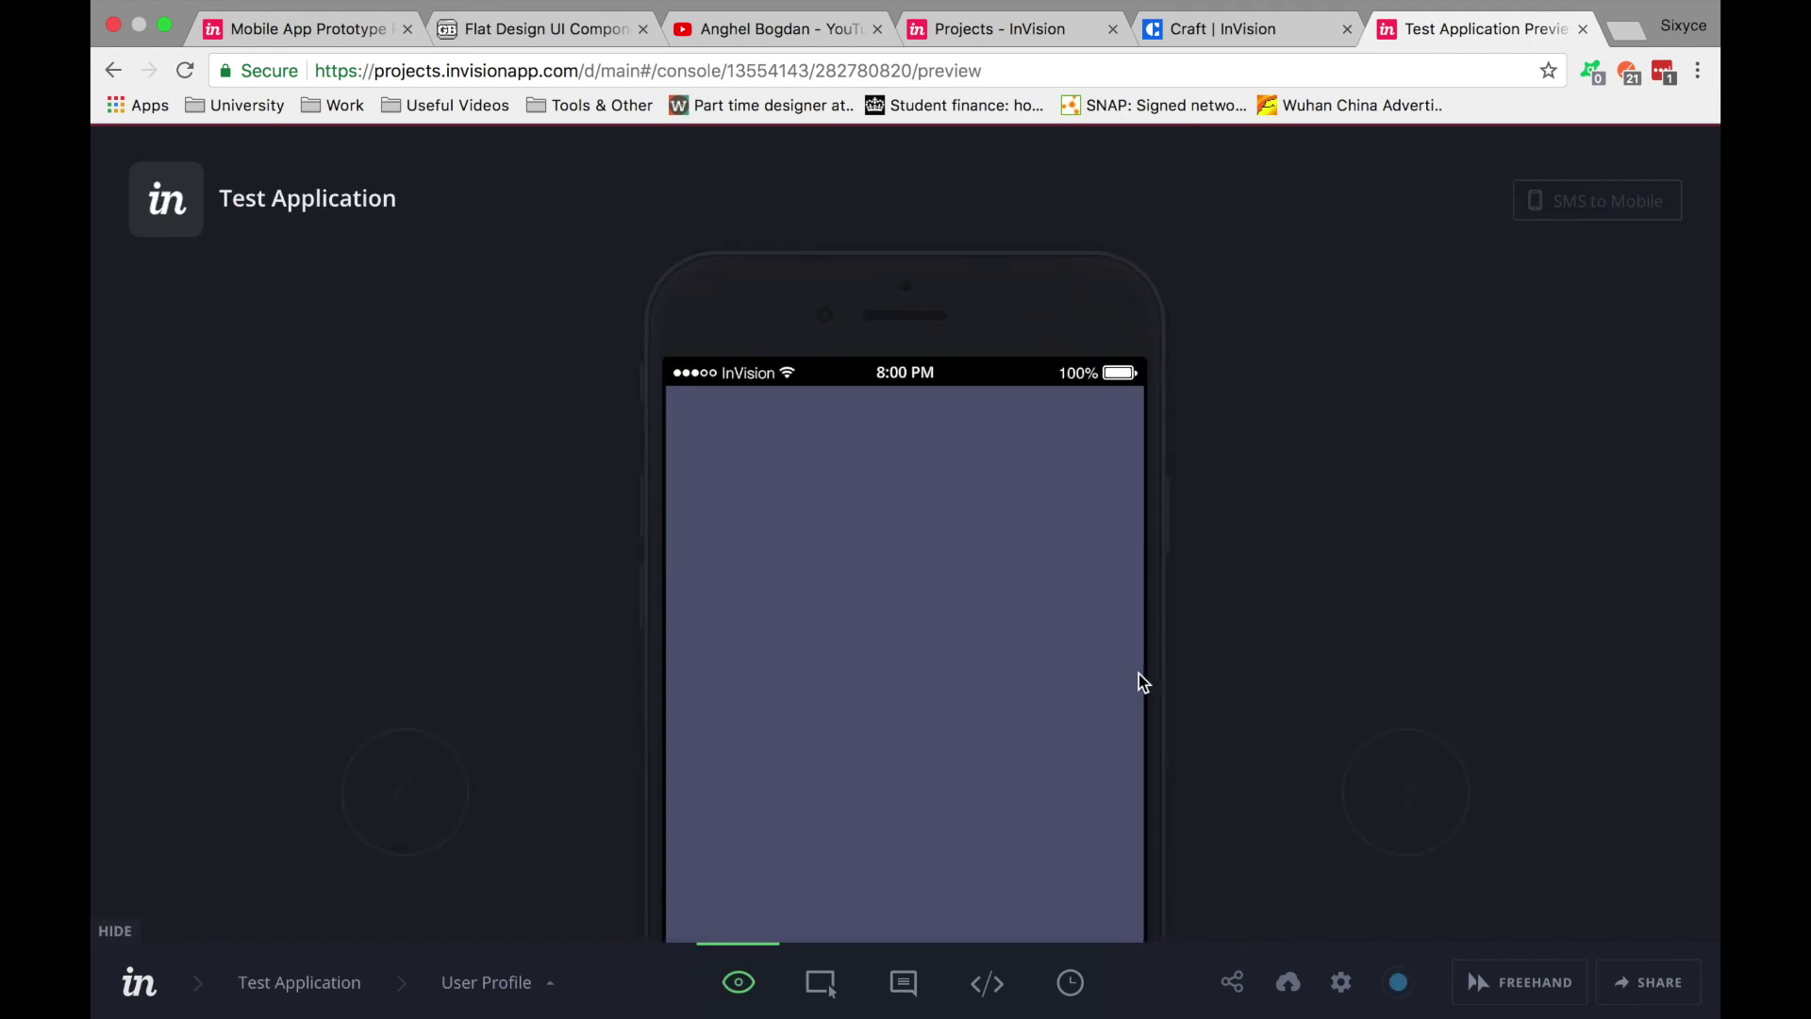
pyautogui.scroll(-3, 1133, 669)
pyautogui.scroll(3, 1133, 670)
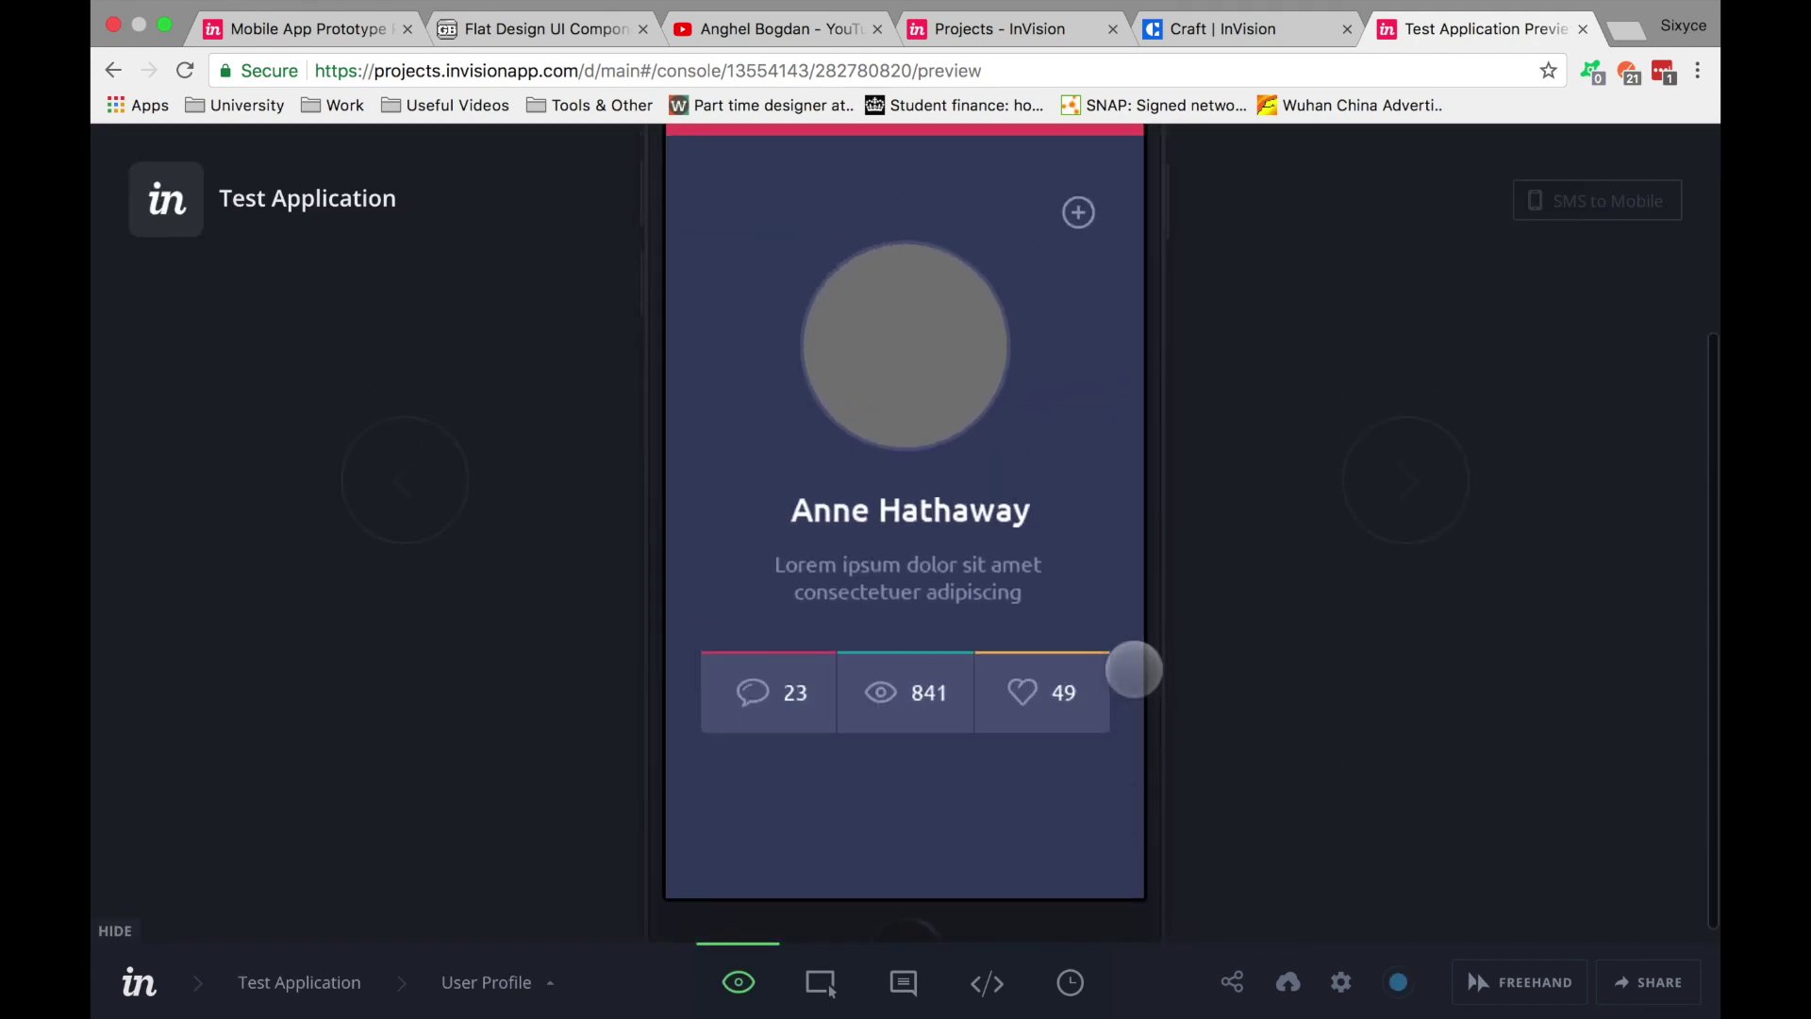
pyautogui.click(388, 454)
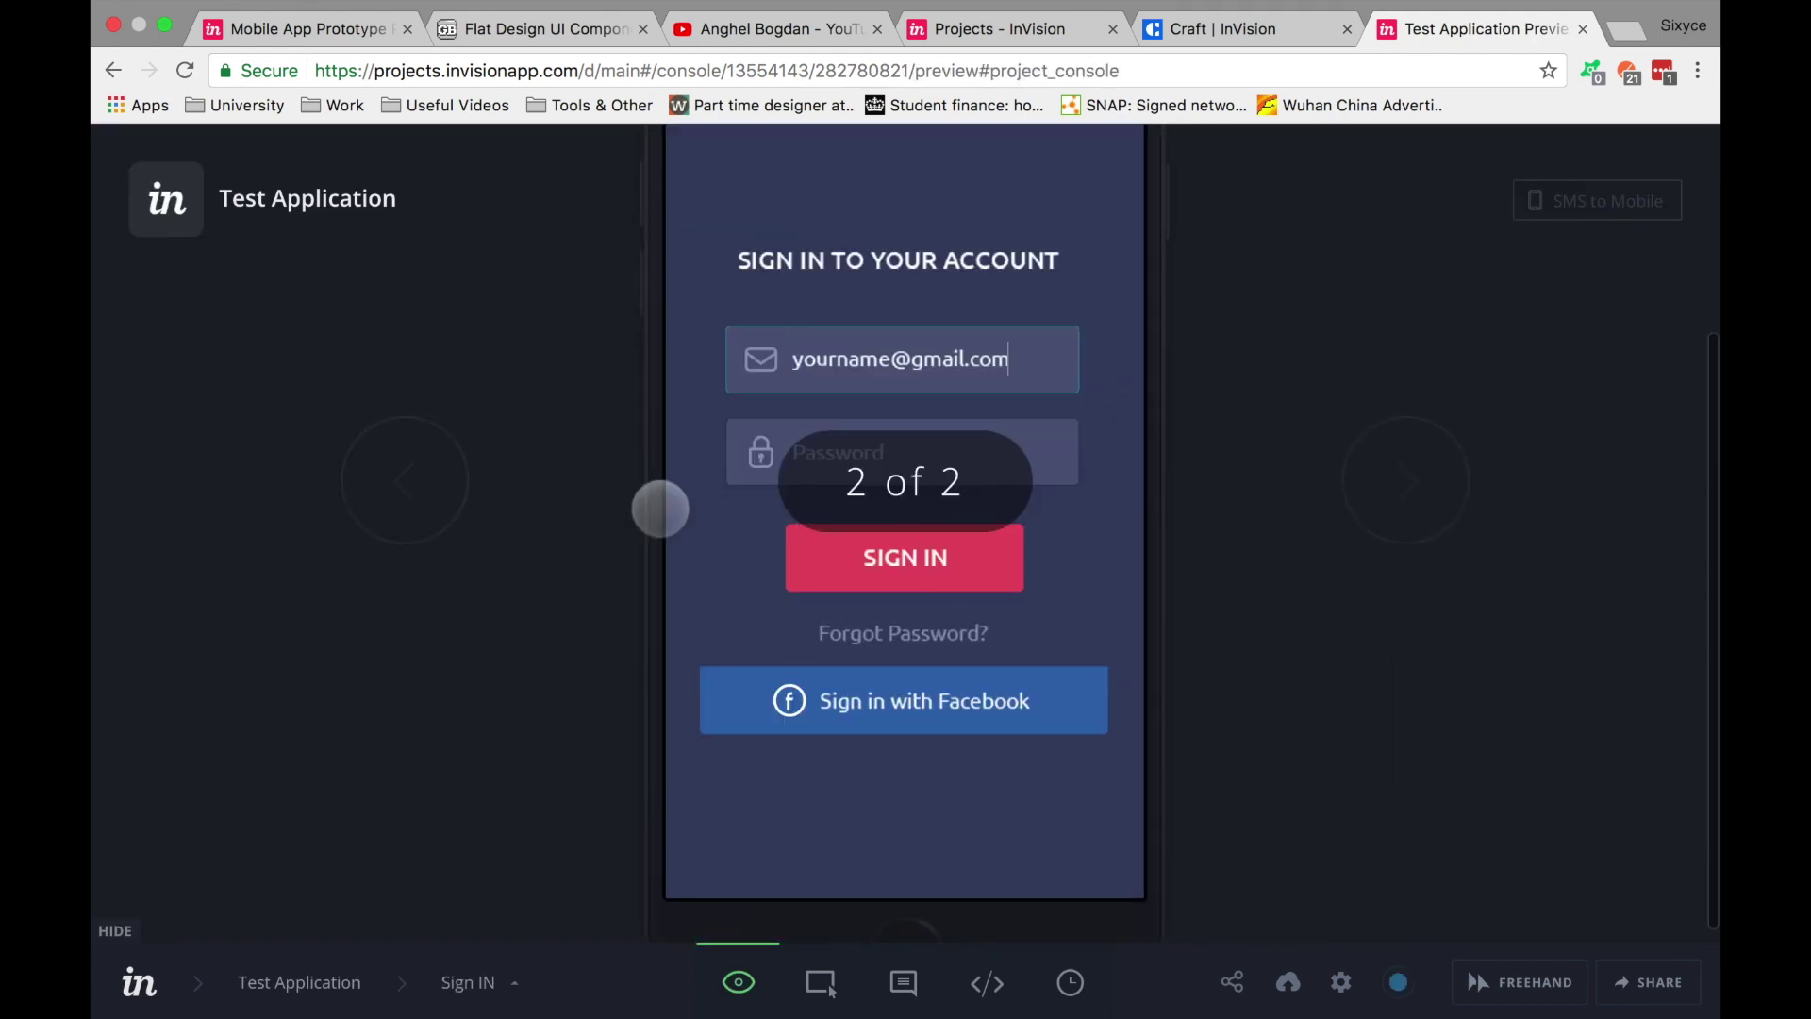
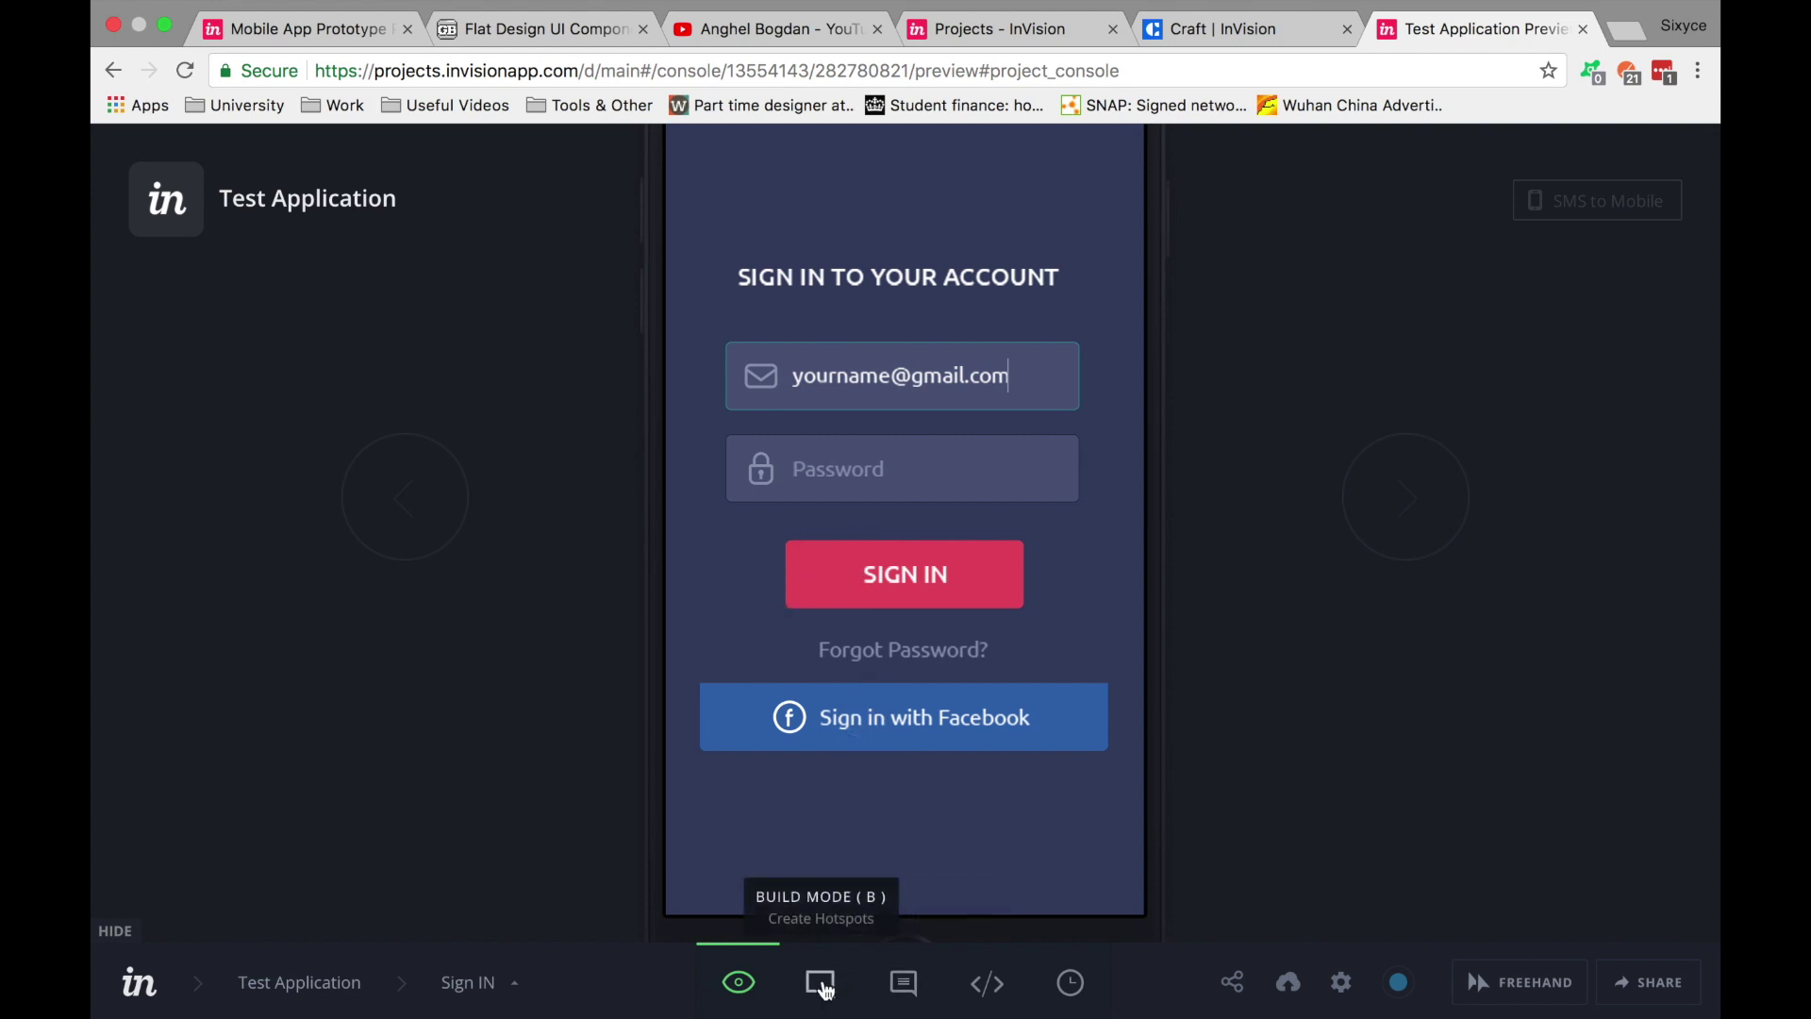
# In build mode, draw a hotspot over the SIGN IN button and link it to the User Profile screen
pyautogui.click(823, 985)
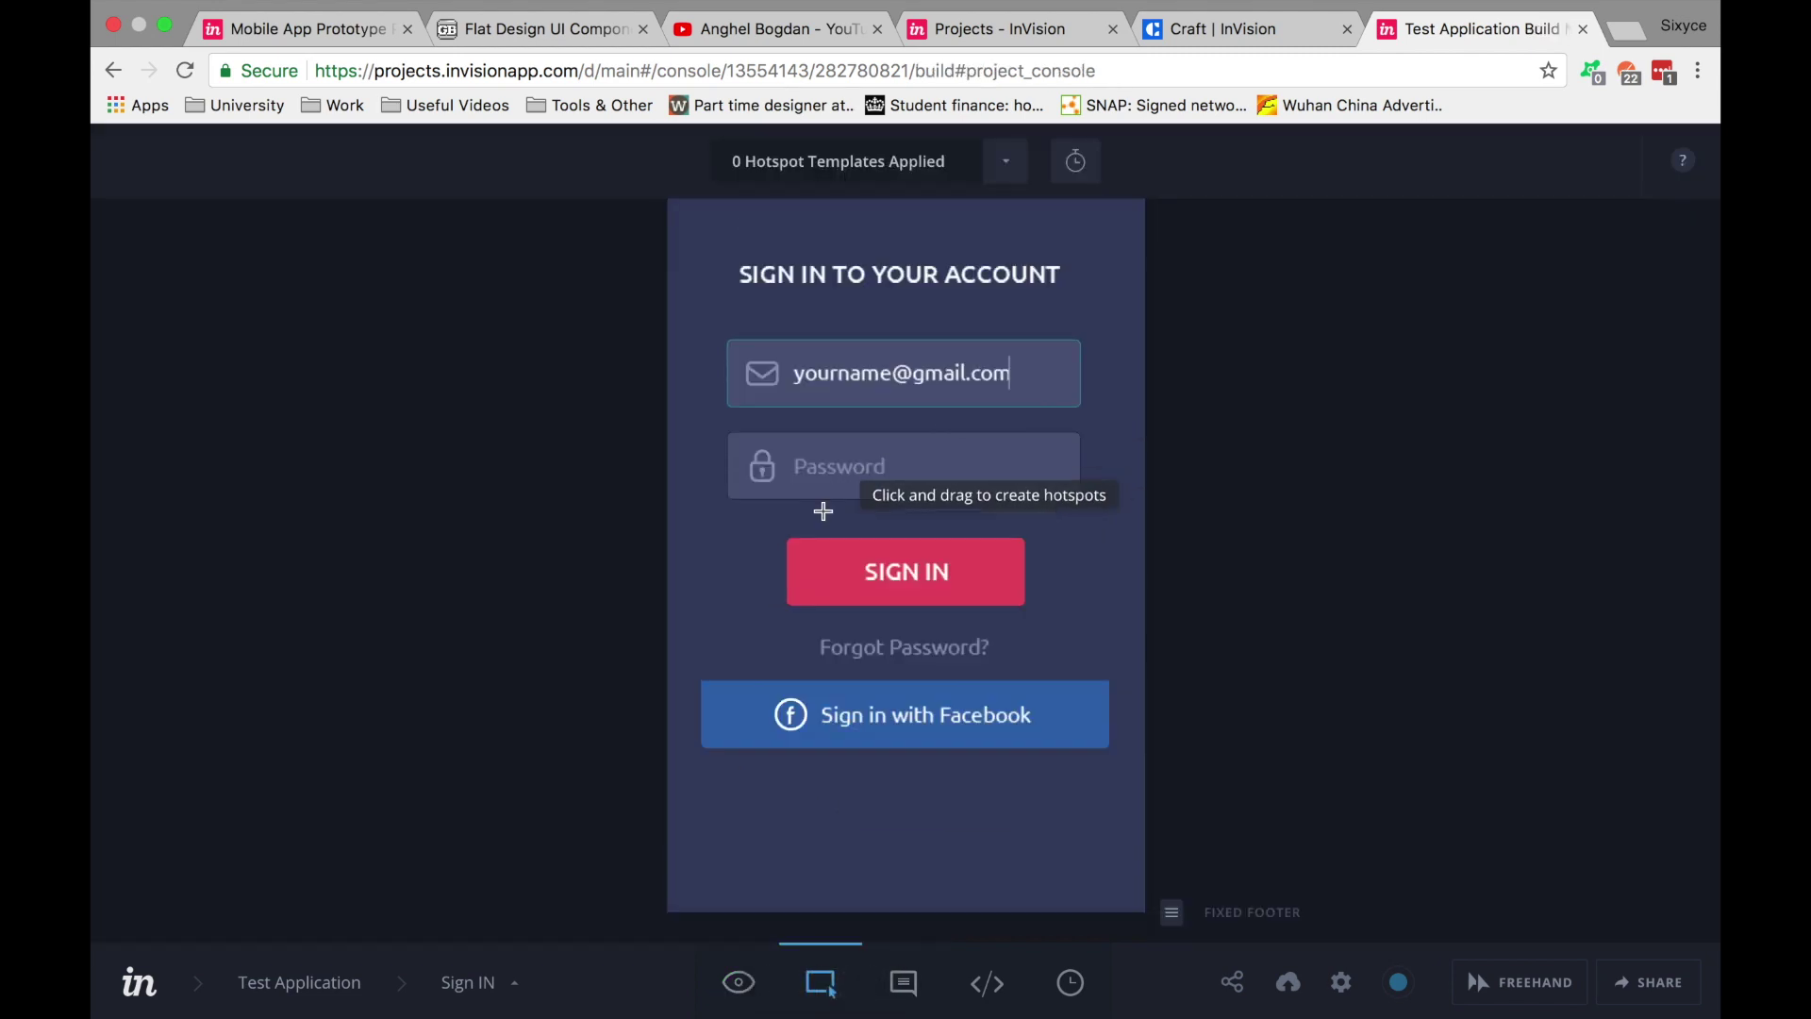
pyautogui.moveTo(787, 538); pyautogui.dragTo(1019, 606)
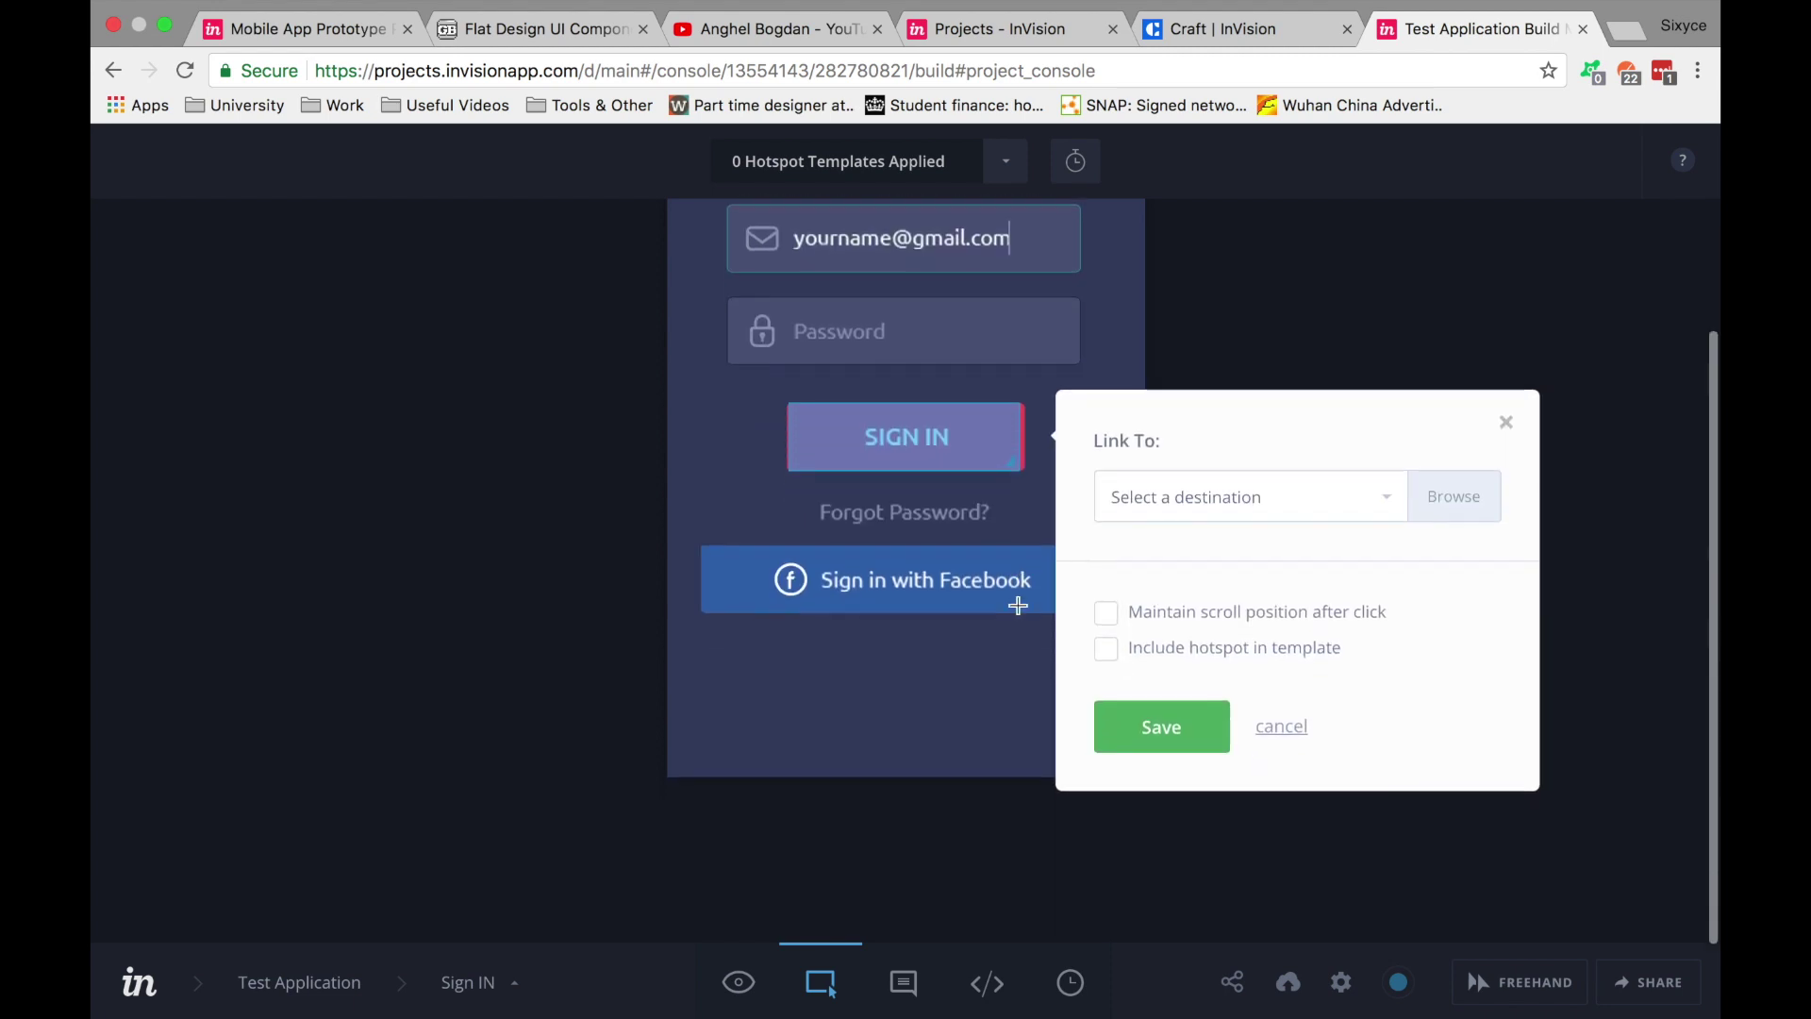
pyautogui.click(1390, 516)
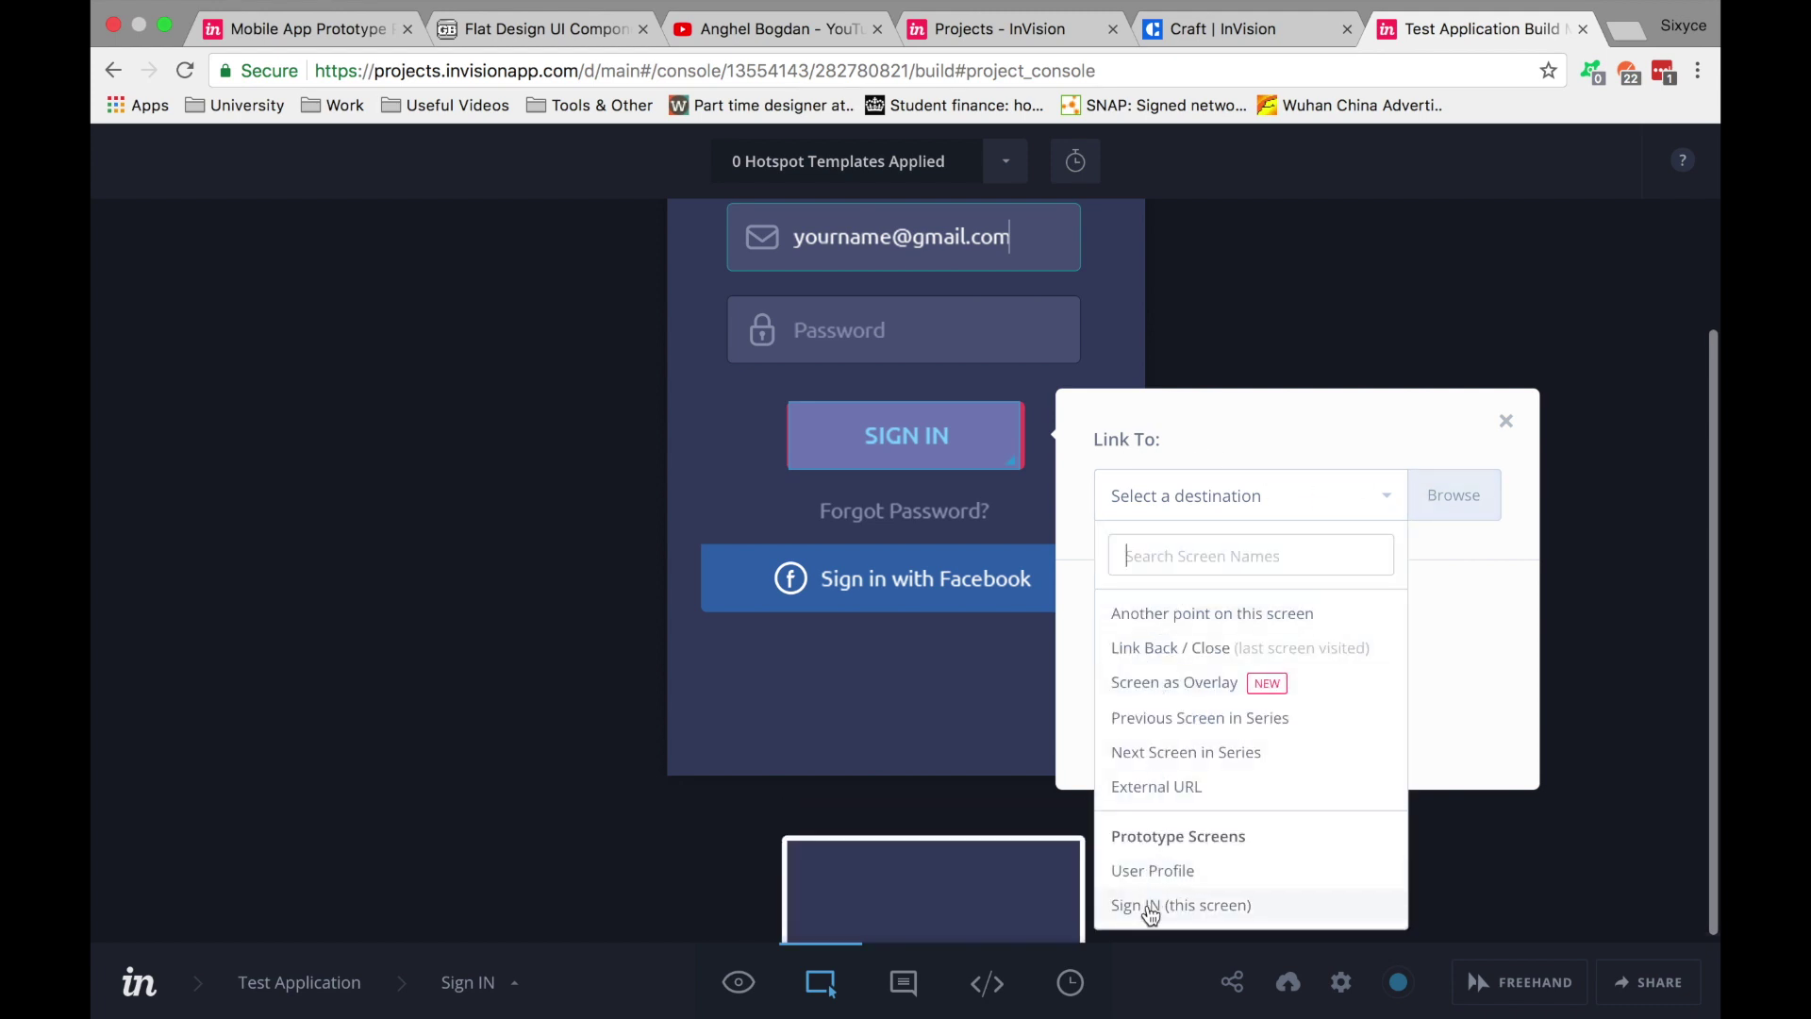
pyautogui.scroll(-2, 1156, 907)
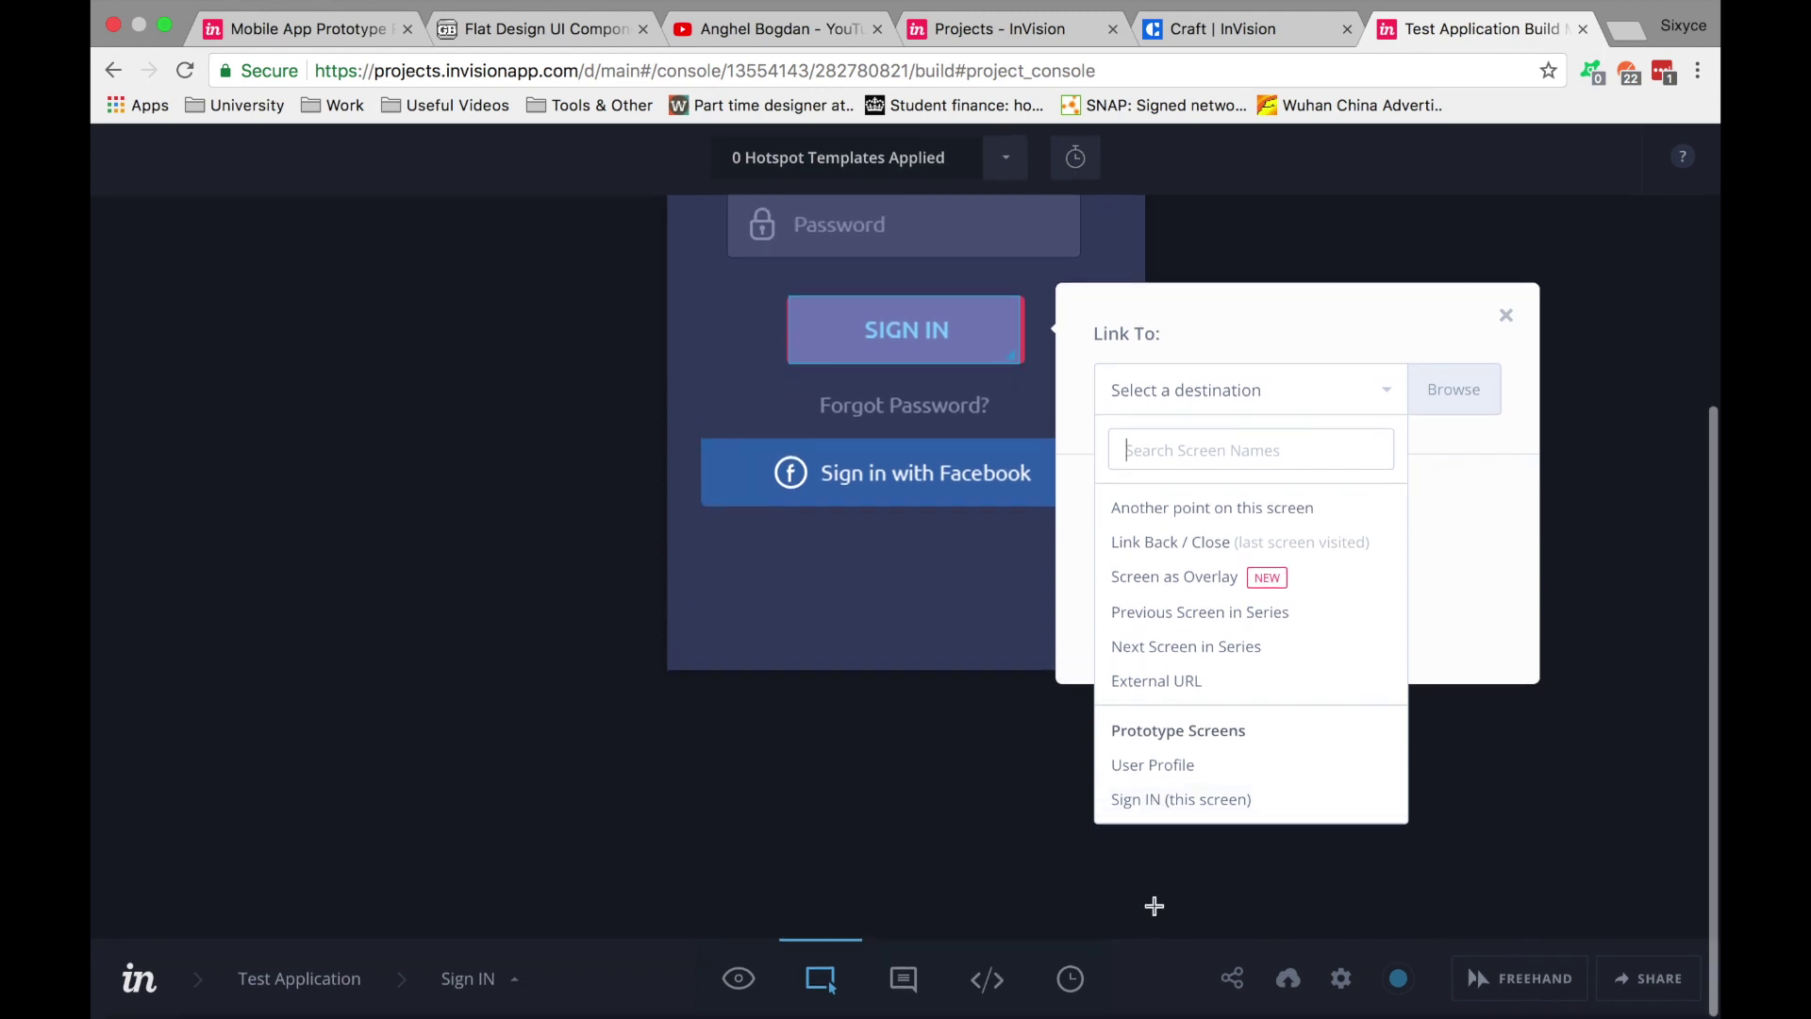
pyautogui.click(1192, 771)
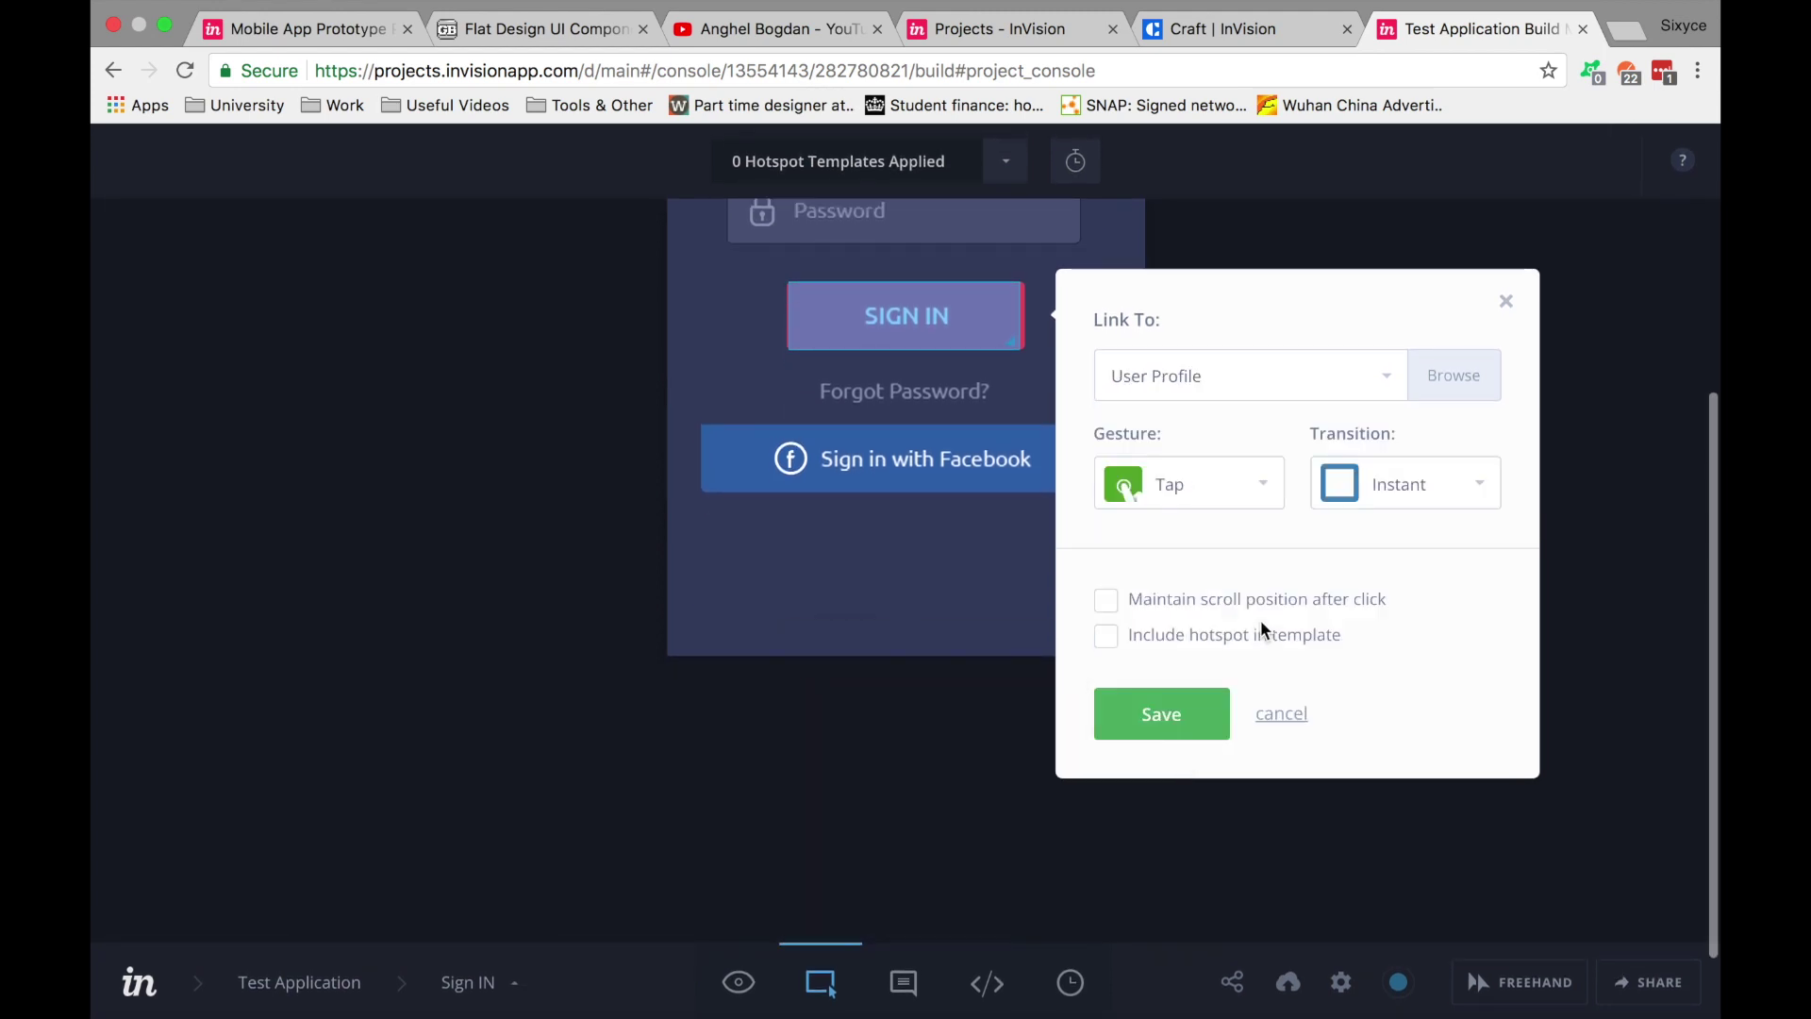
# Set the SIGN IN hotspot's gesture to Tap and its transition to Slide Right, and save it
pyautogui.click(1261, 493)
pyautogui.click(1214, 536)
pyautogui.click(1441, 504)
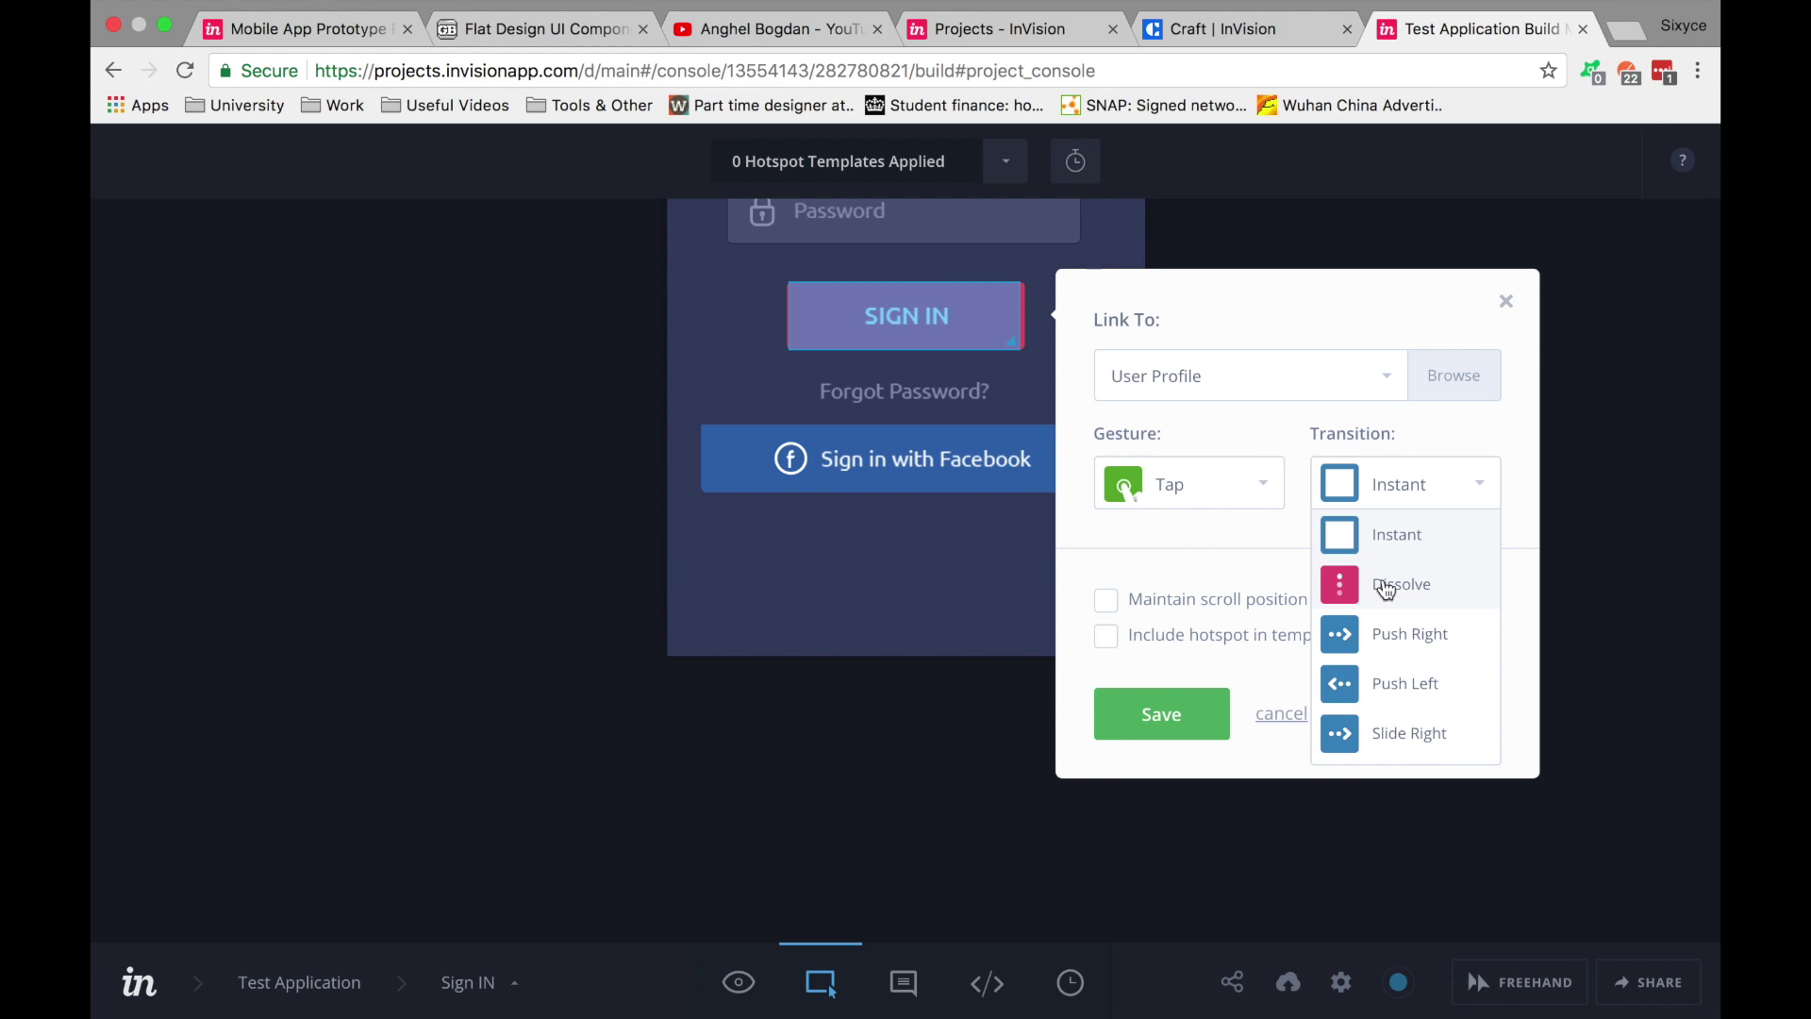
pyautogui.click(1403, 742)
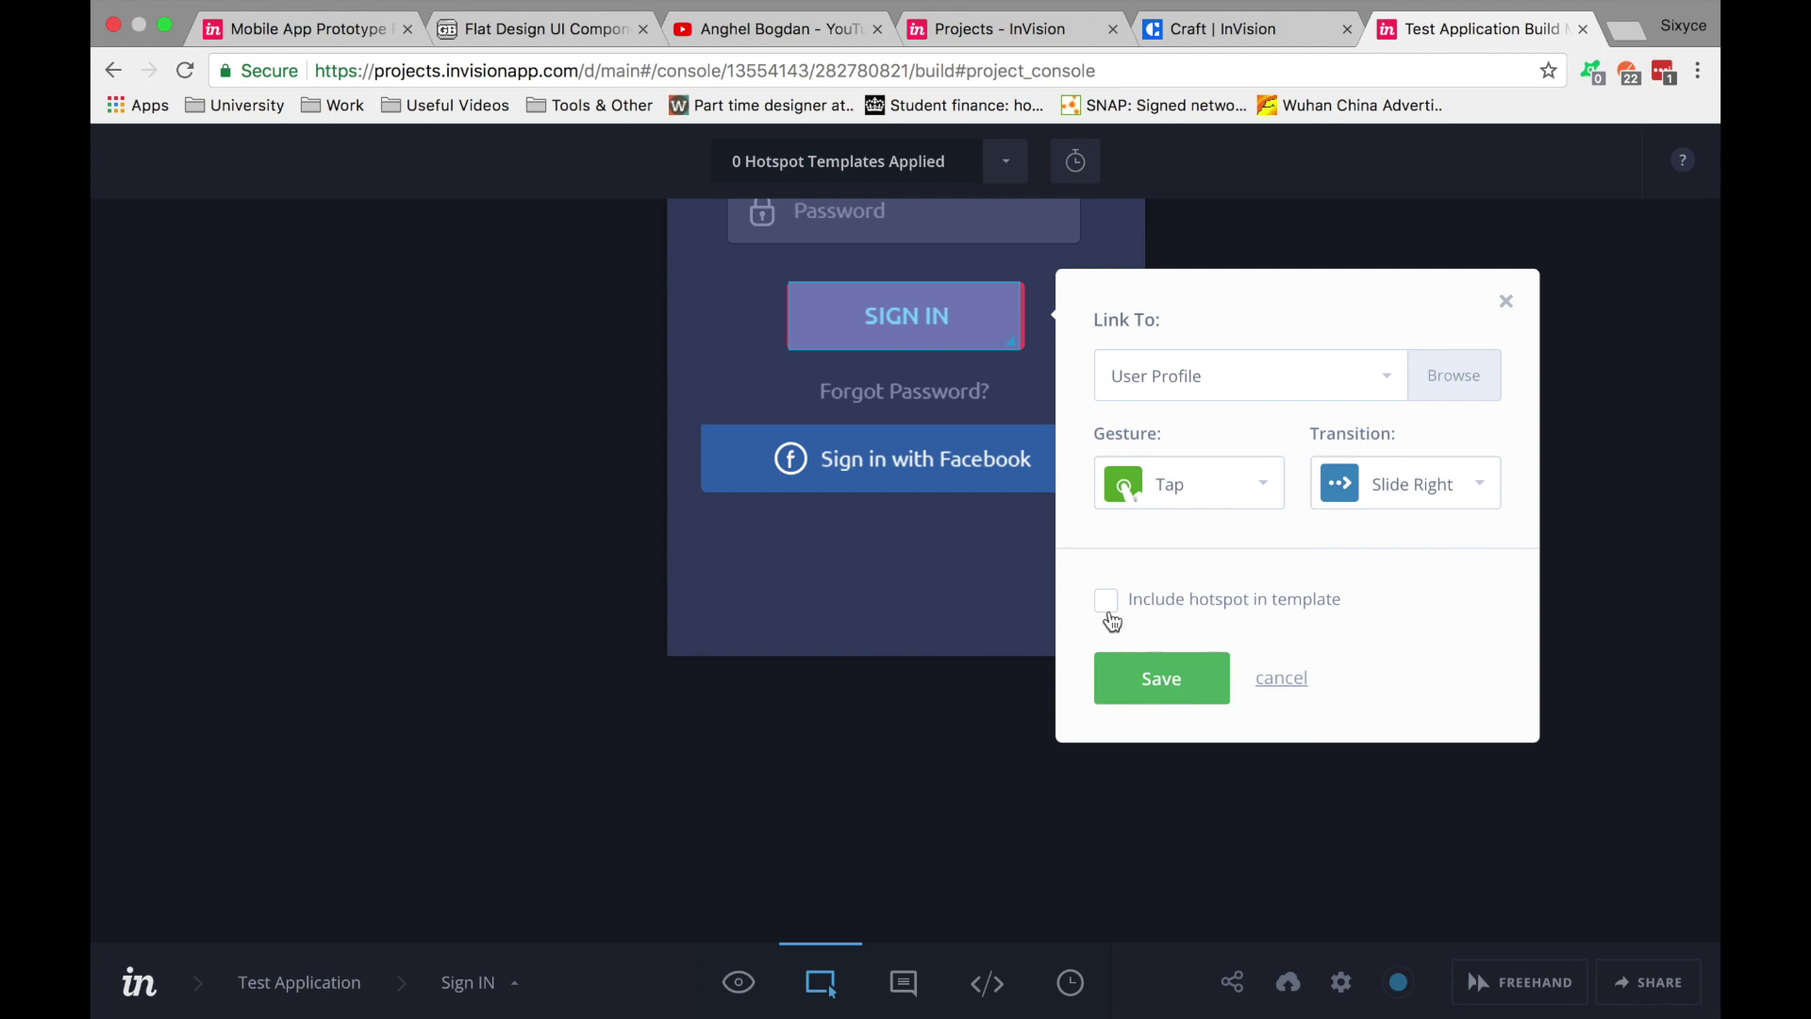
pyautogui.click(1152, 679)
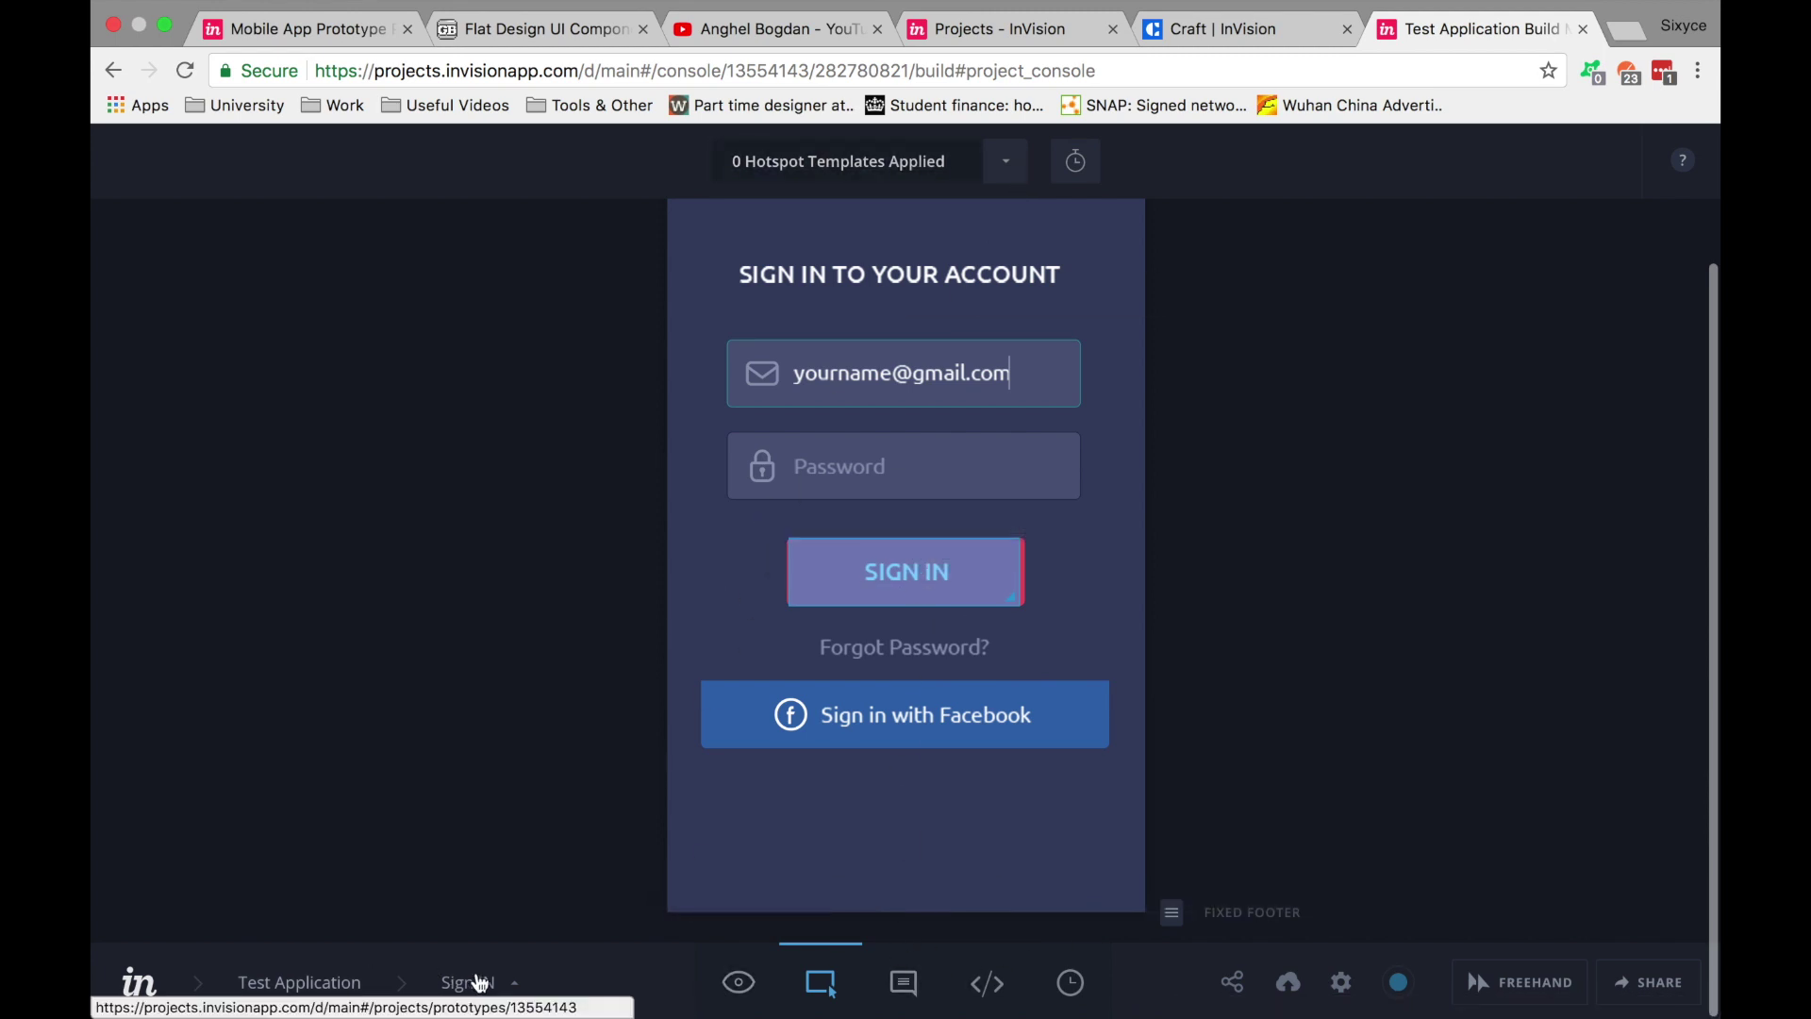
# On the User Profile screen, draw a hotspot over the whole SIGN OUT header and link it to the Sign IN screen
pyautogui.click(518, 984)
pyautogui.click(495, 853)
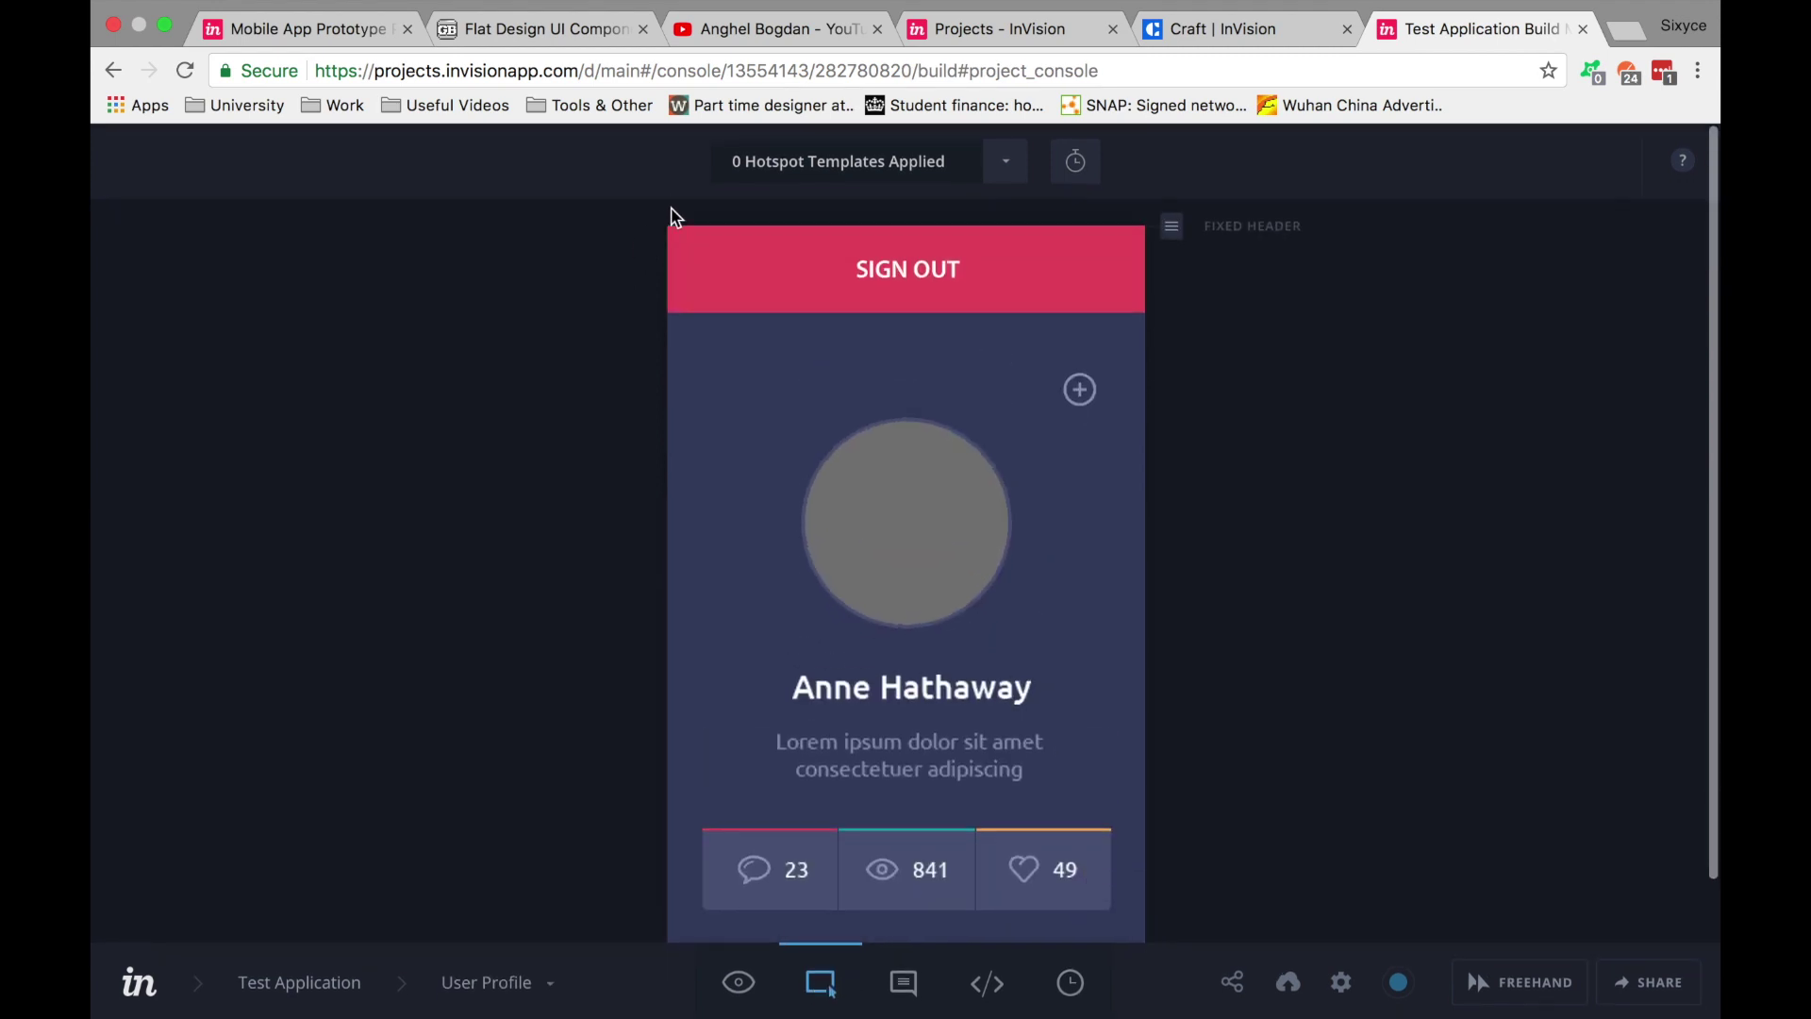
pyautogui.moveTo(668, 227); pyautogui.dragTo(1169, 315)
pyautogui.click(1493, 338)
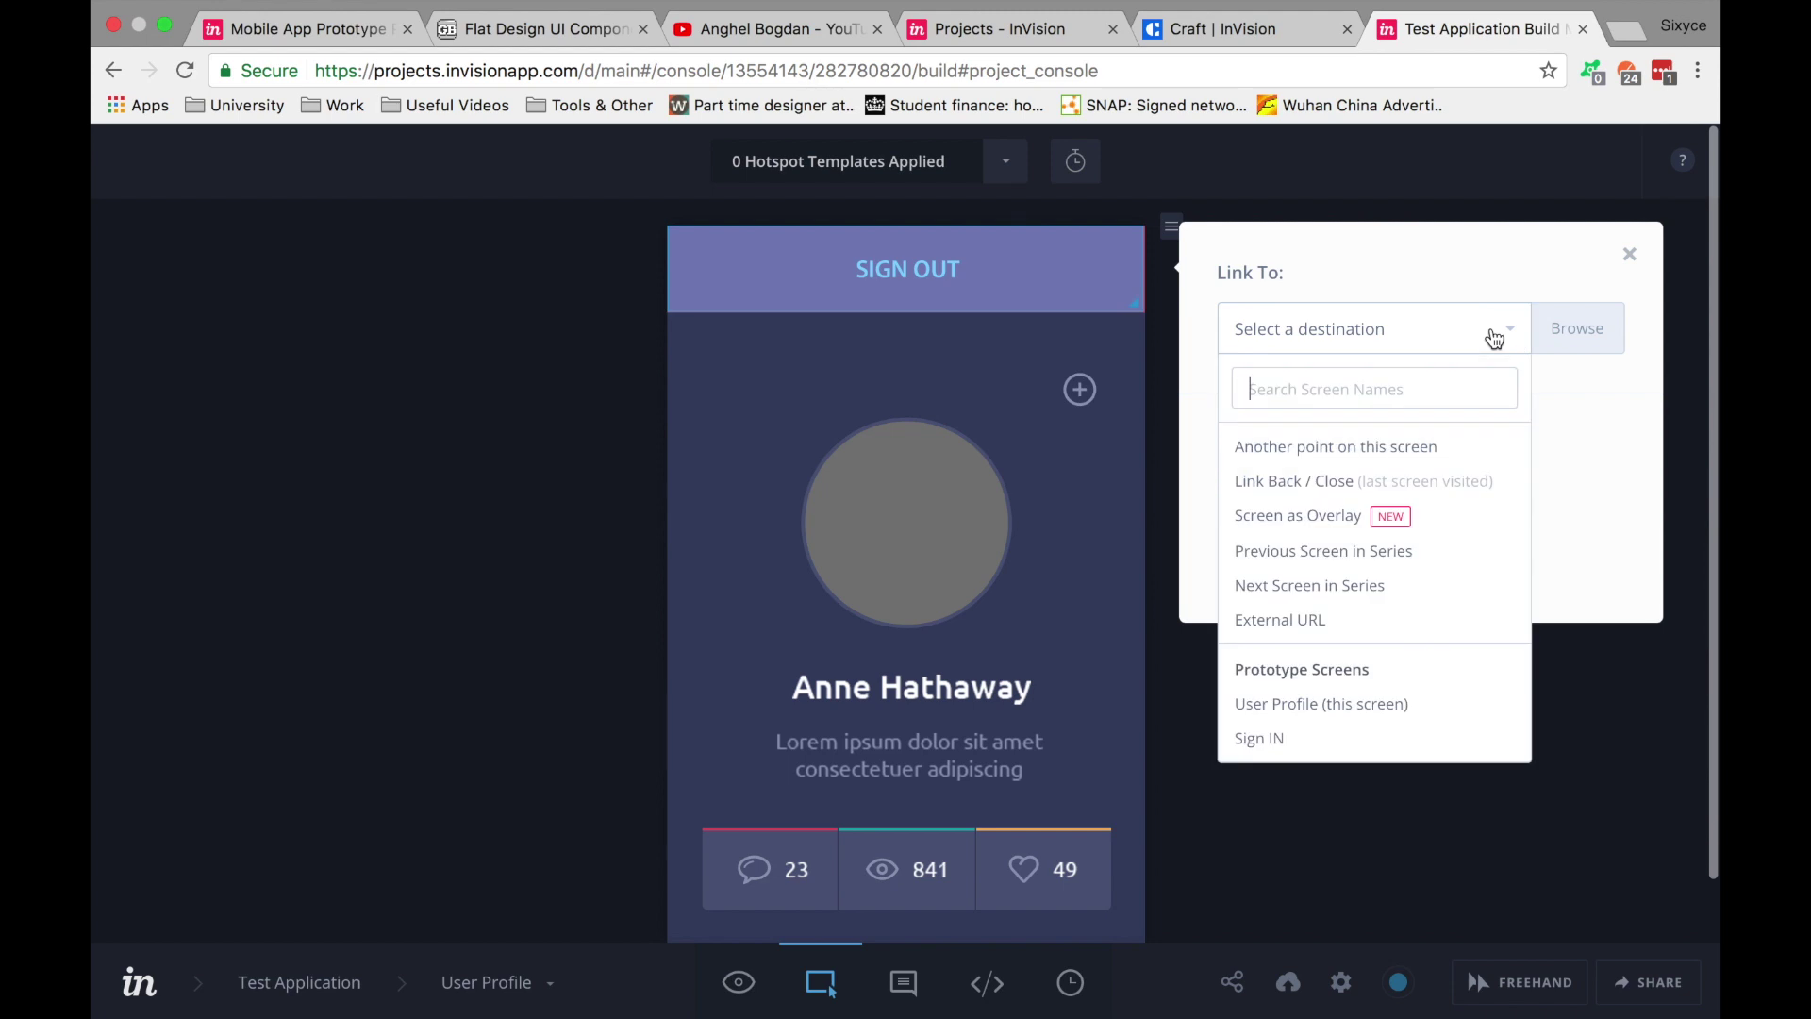
pyautogui.click(1274, 741)
# Set the SIGN OUT hotspot's gesture to Tap and its transition to Push Left, and save it
pyautogui.click(1368, 445)
pyautogui.click(1345, 497)
pyautogui.click(1513, 443)
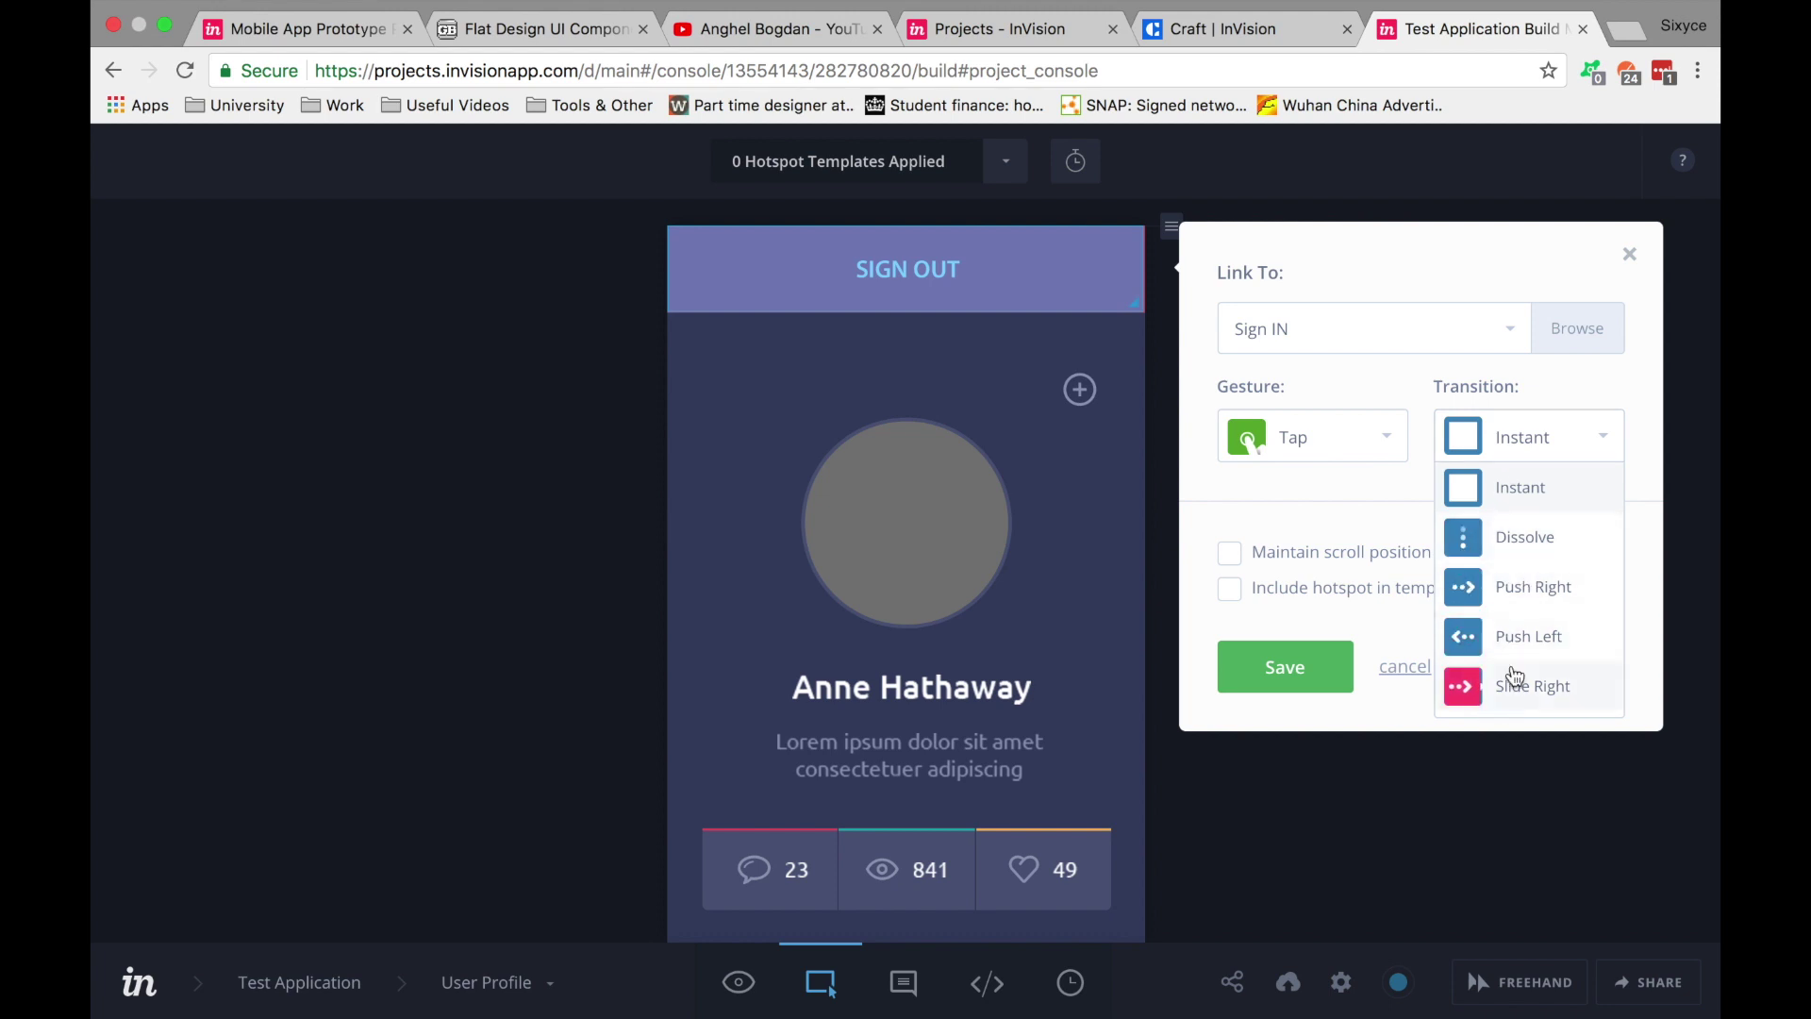
pyautogui.click(1520, 636)
pyautogui.click(1260, 630)
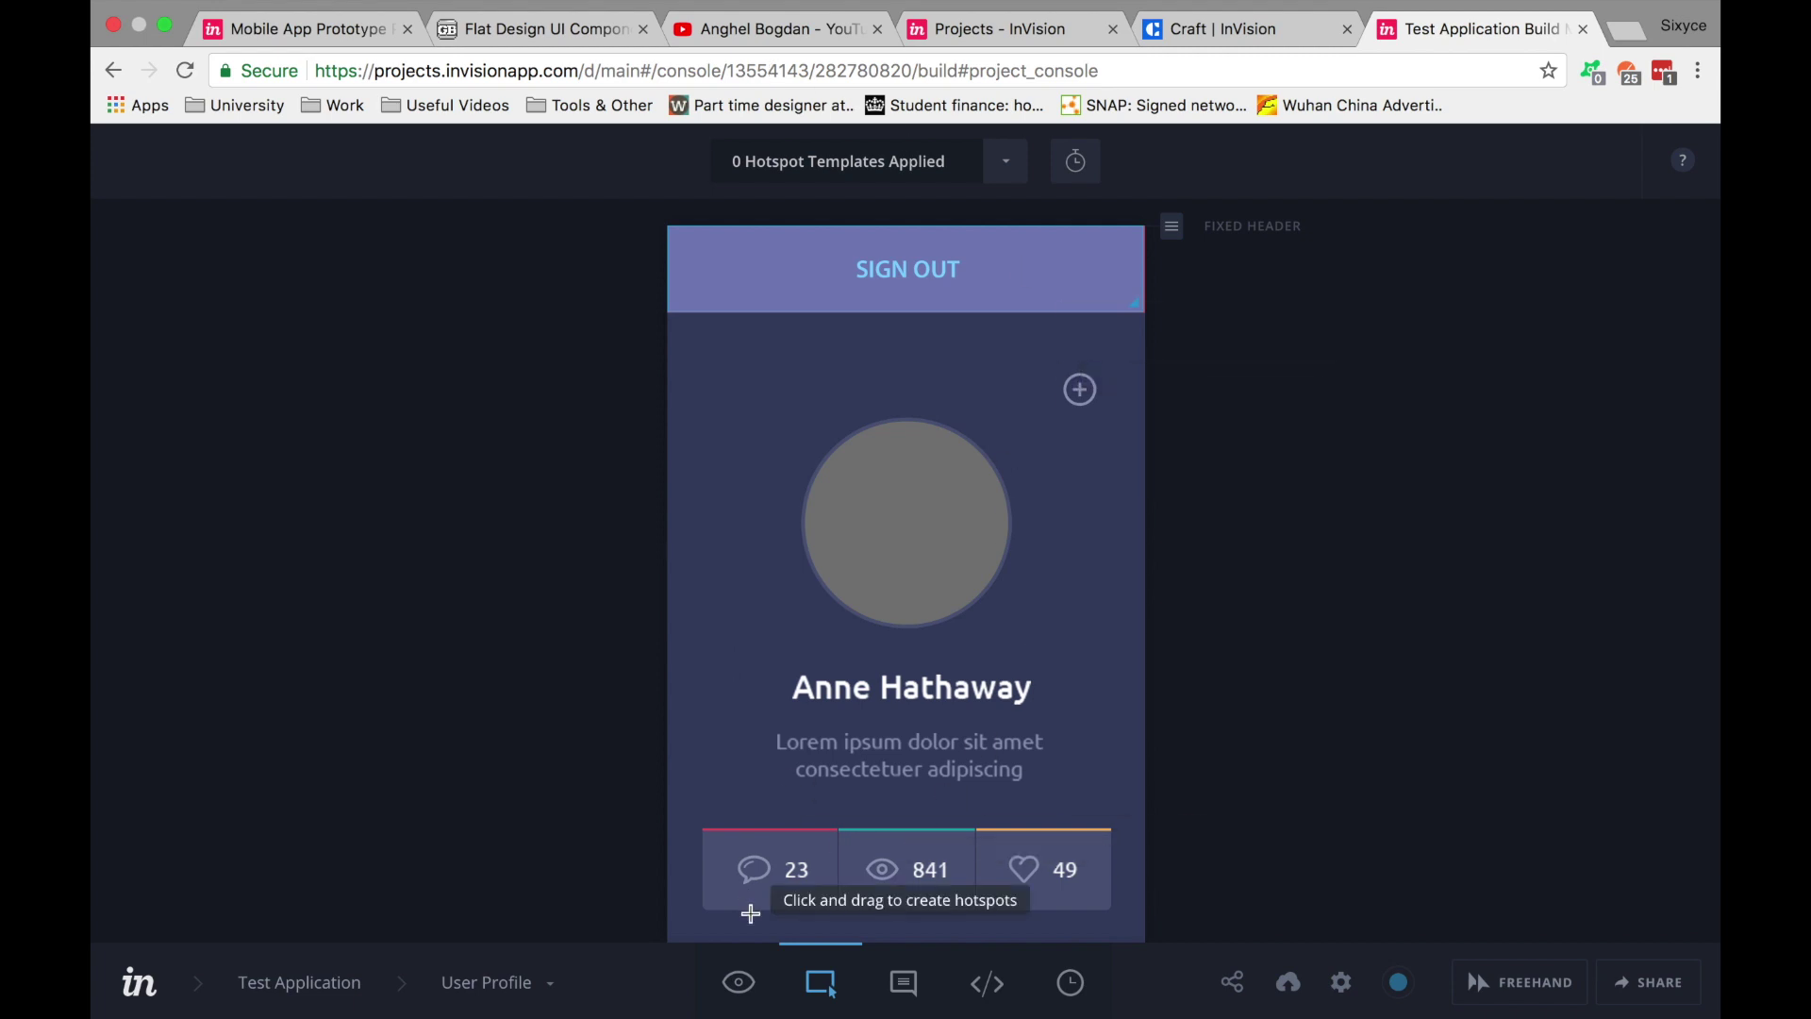
# Preview the prototype and test the SIGN OUT and SIGN IN hotspots between the User Profile and Sign IN screens
pyautogui.click(736, 985)
pyautogui.scroll(-5, 1161, 536)
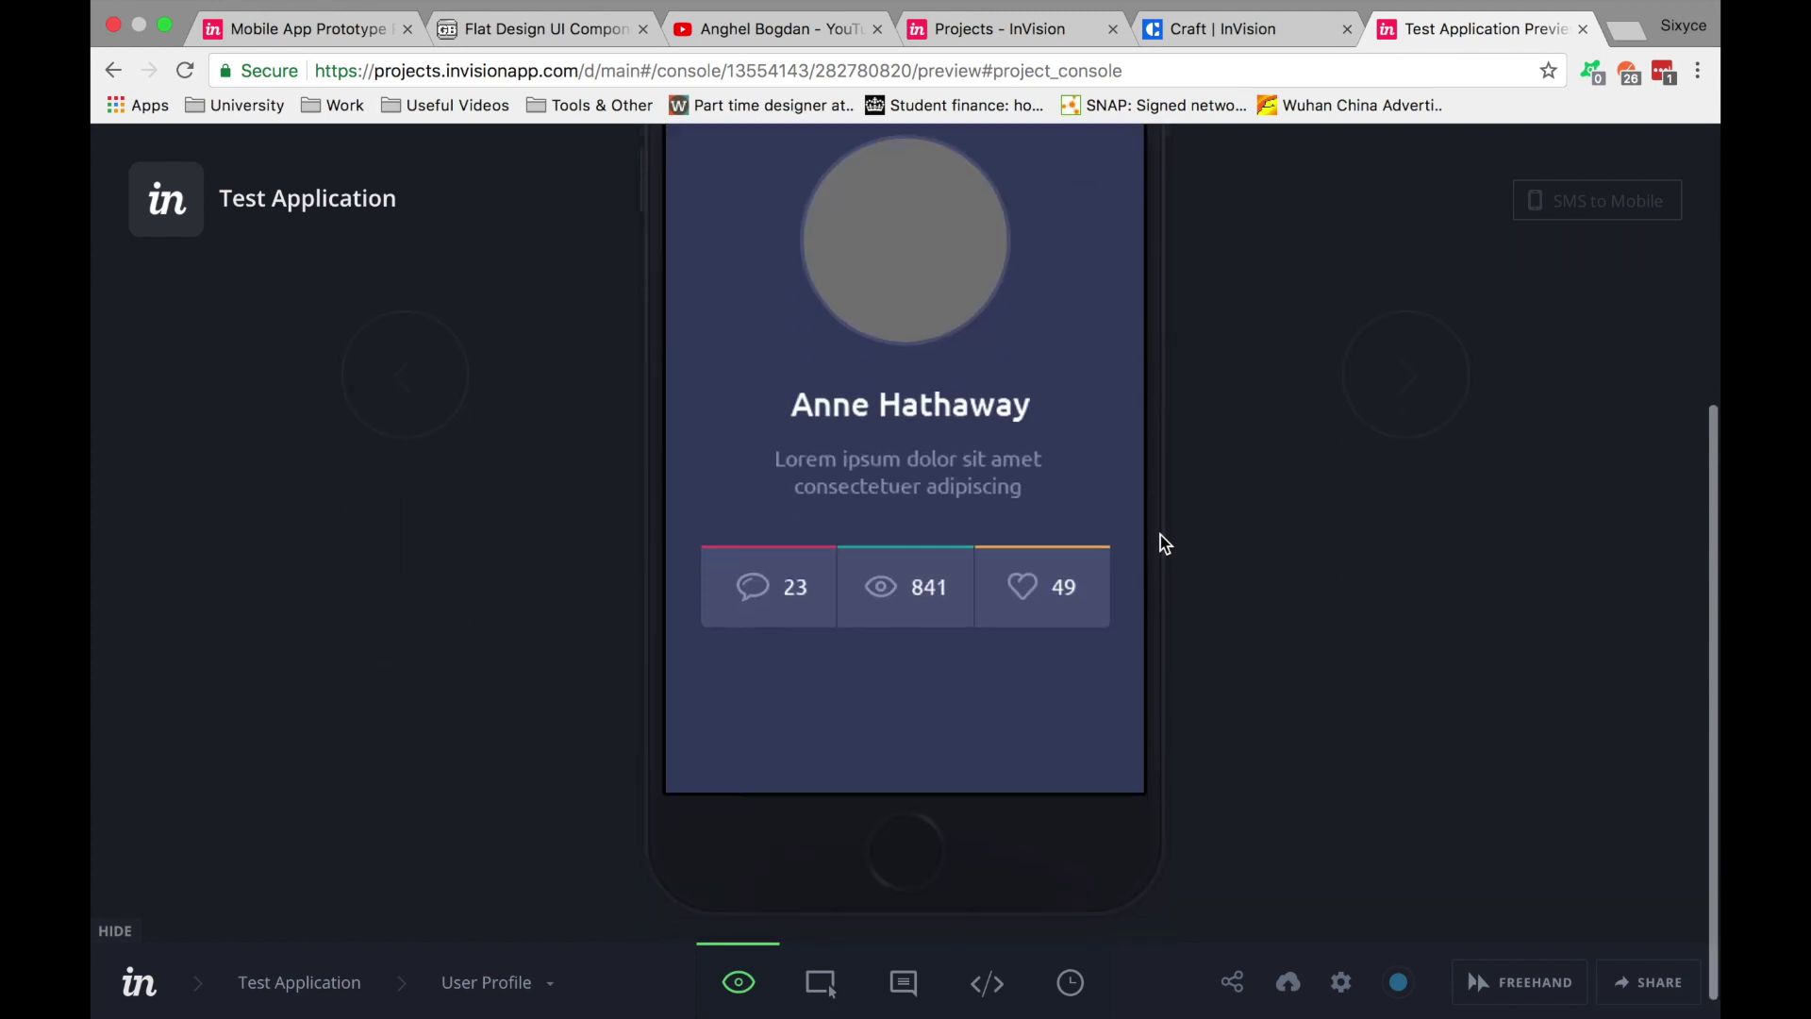
pyautogui.scroll(5, 1160, 535)
pyautogui.click(928, 258)
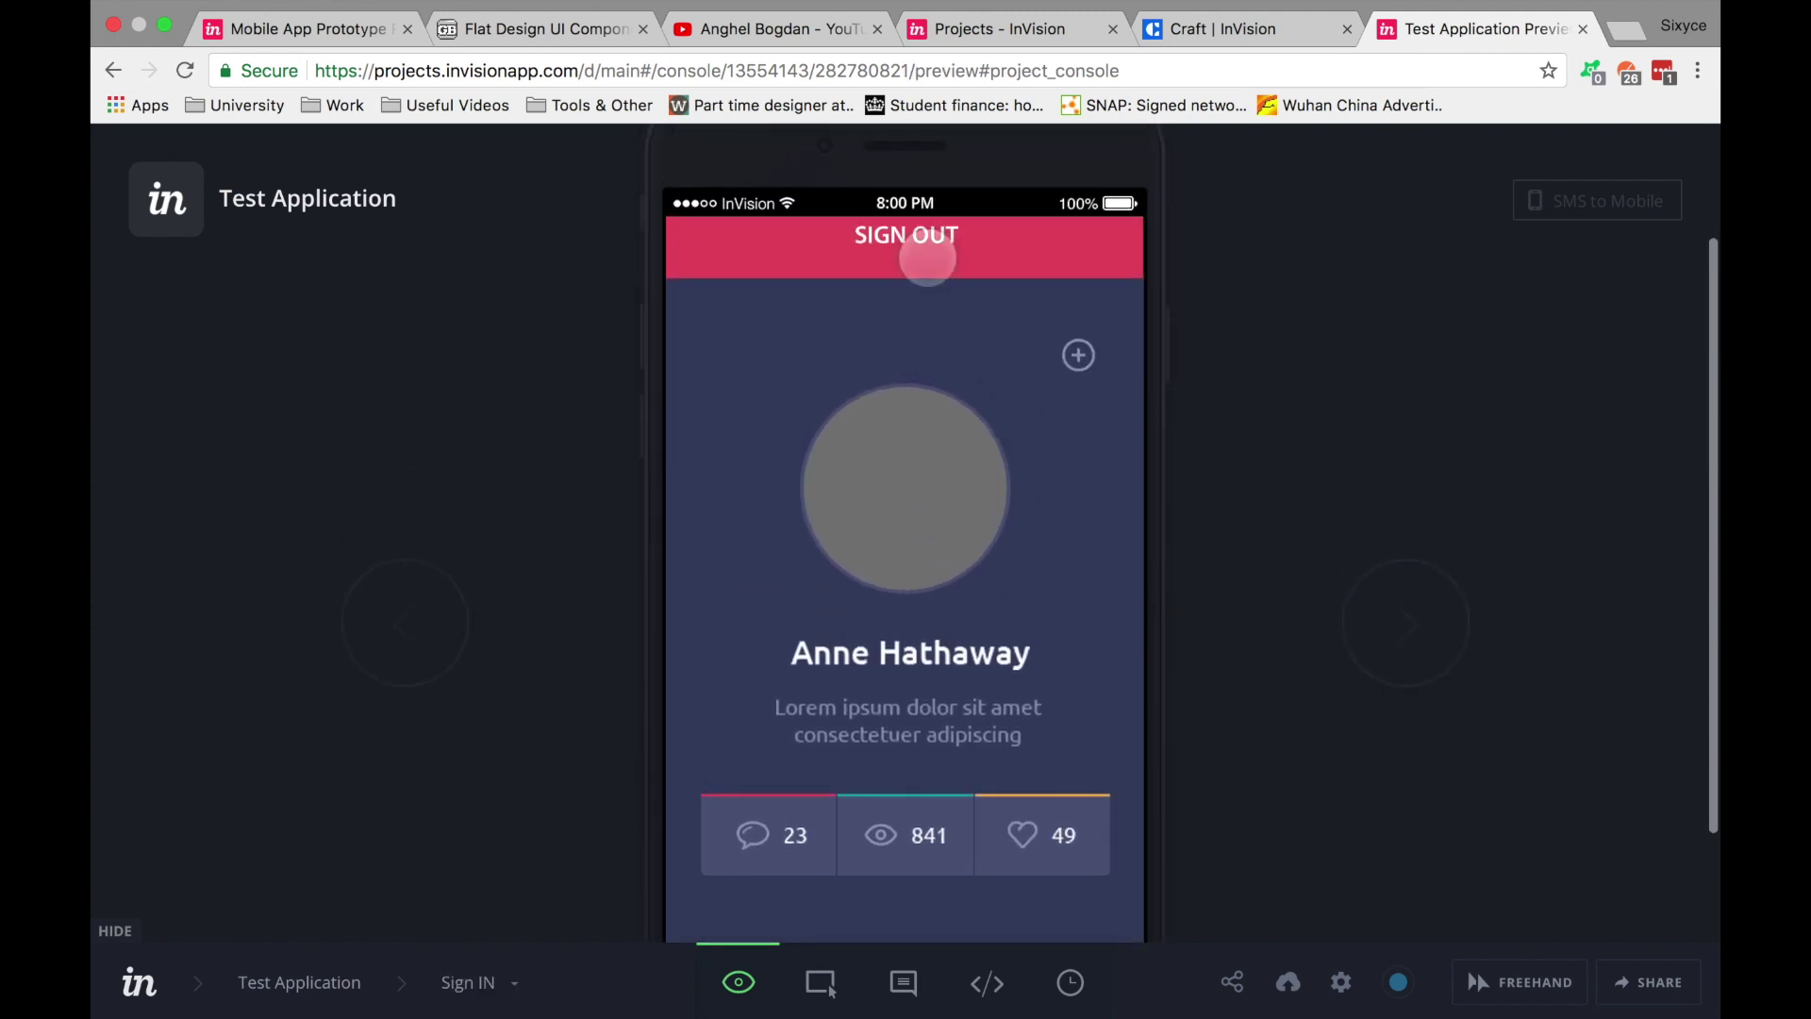
pyautogui.scroll(-3, 929, 264)
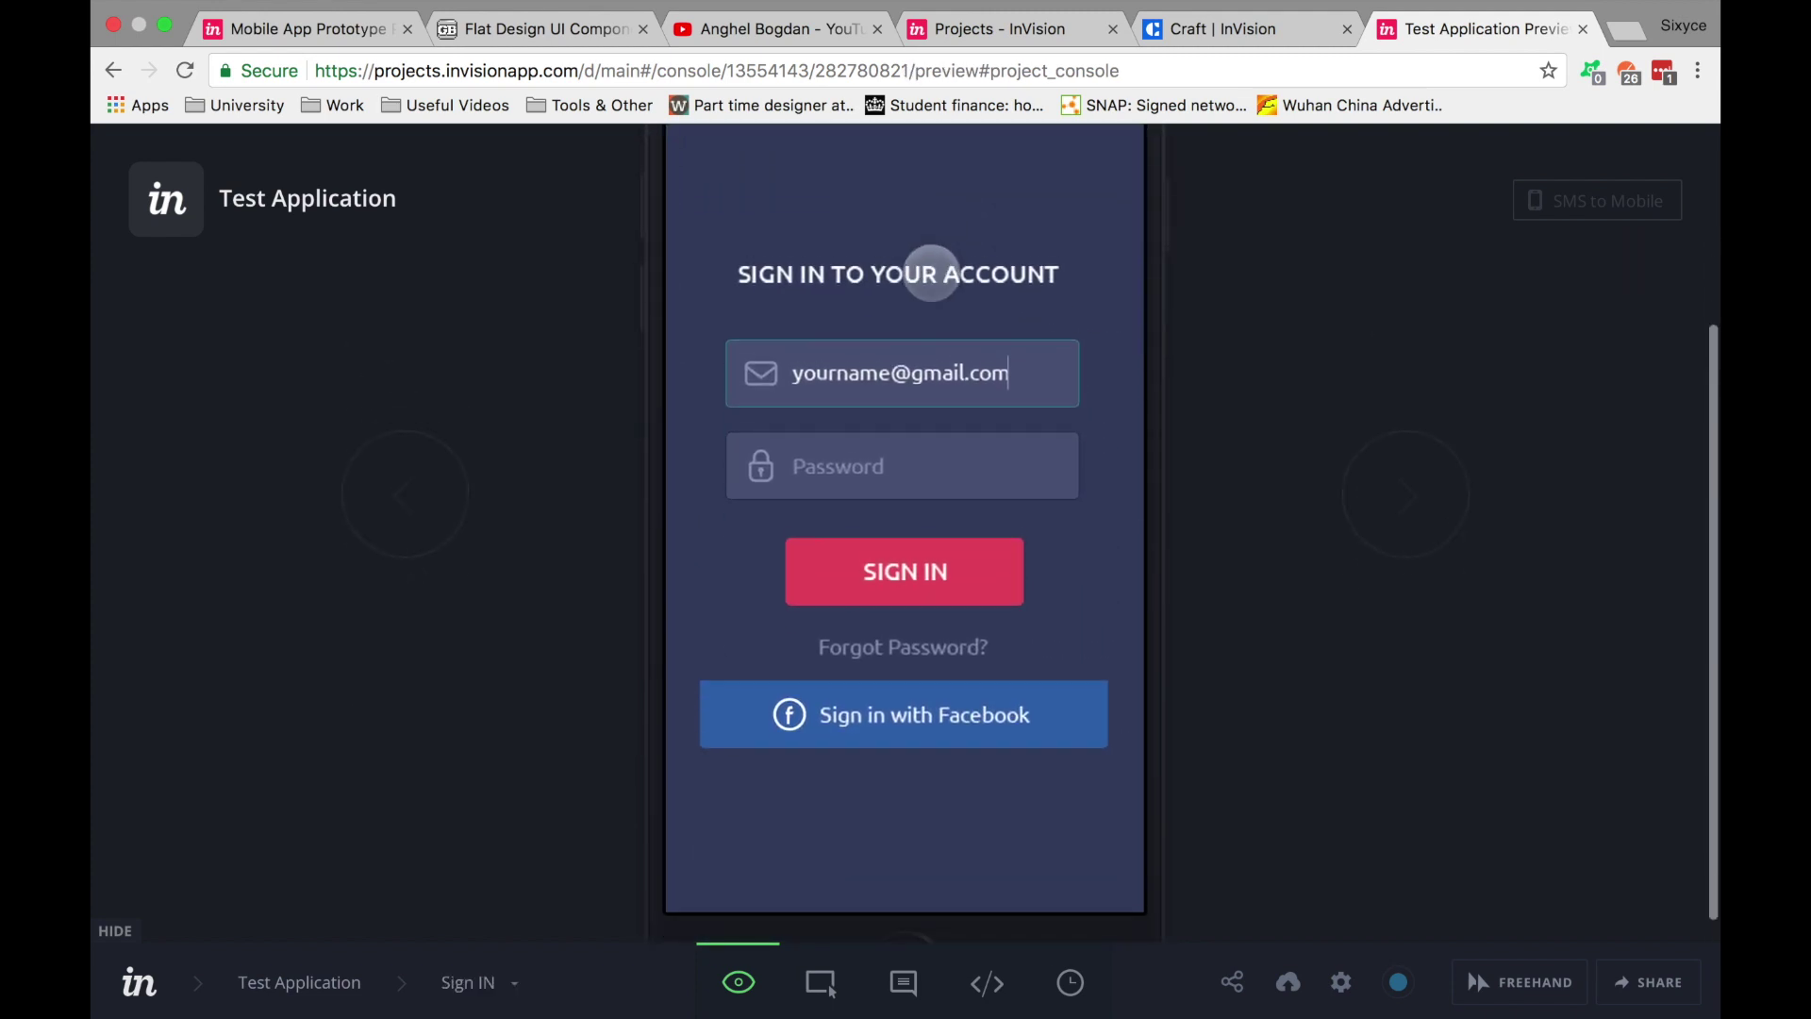
pyautogui.click(919, 573)
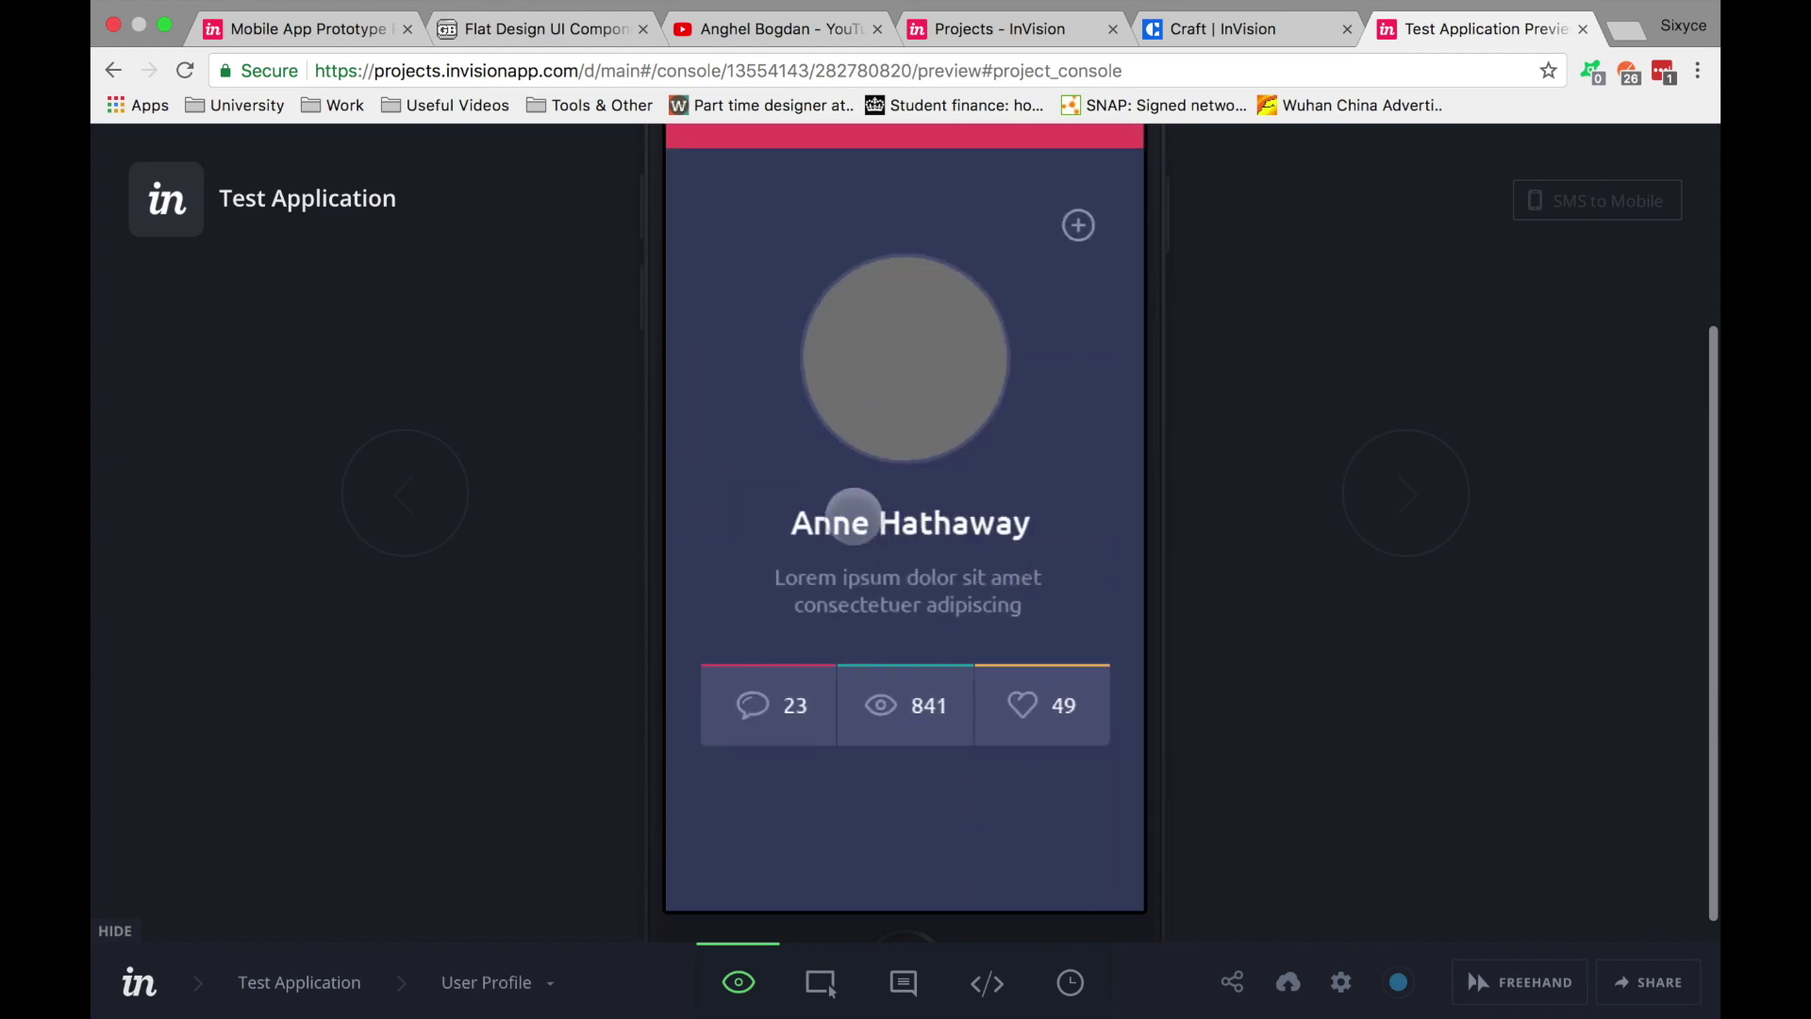
pyautogui.scroll(3, 1060, 490)
pyautogui.scroll(-2, 1062, 489)
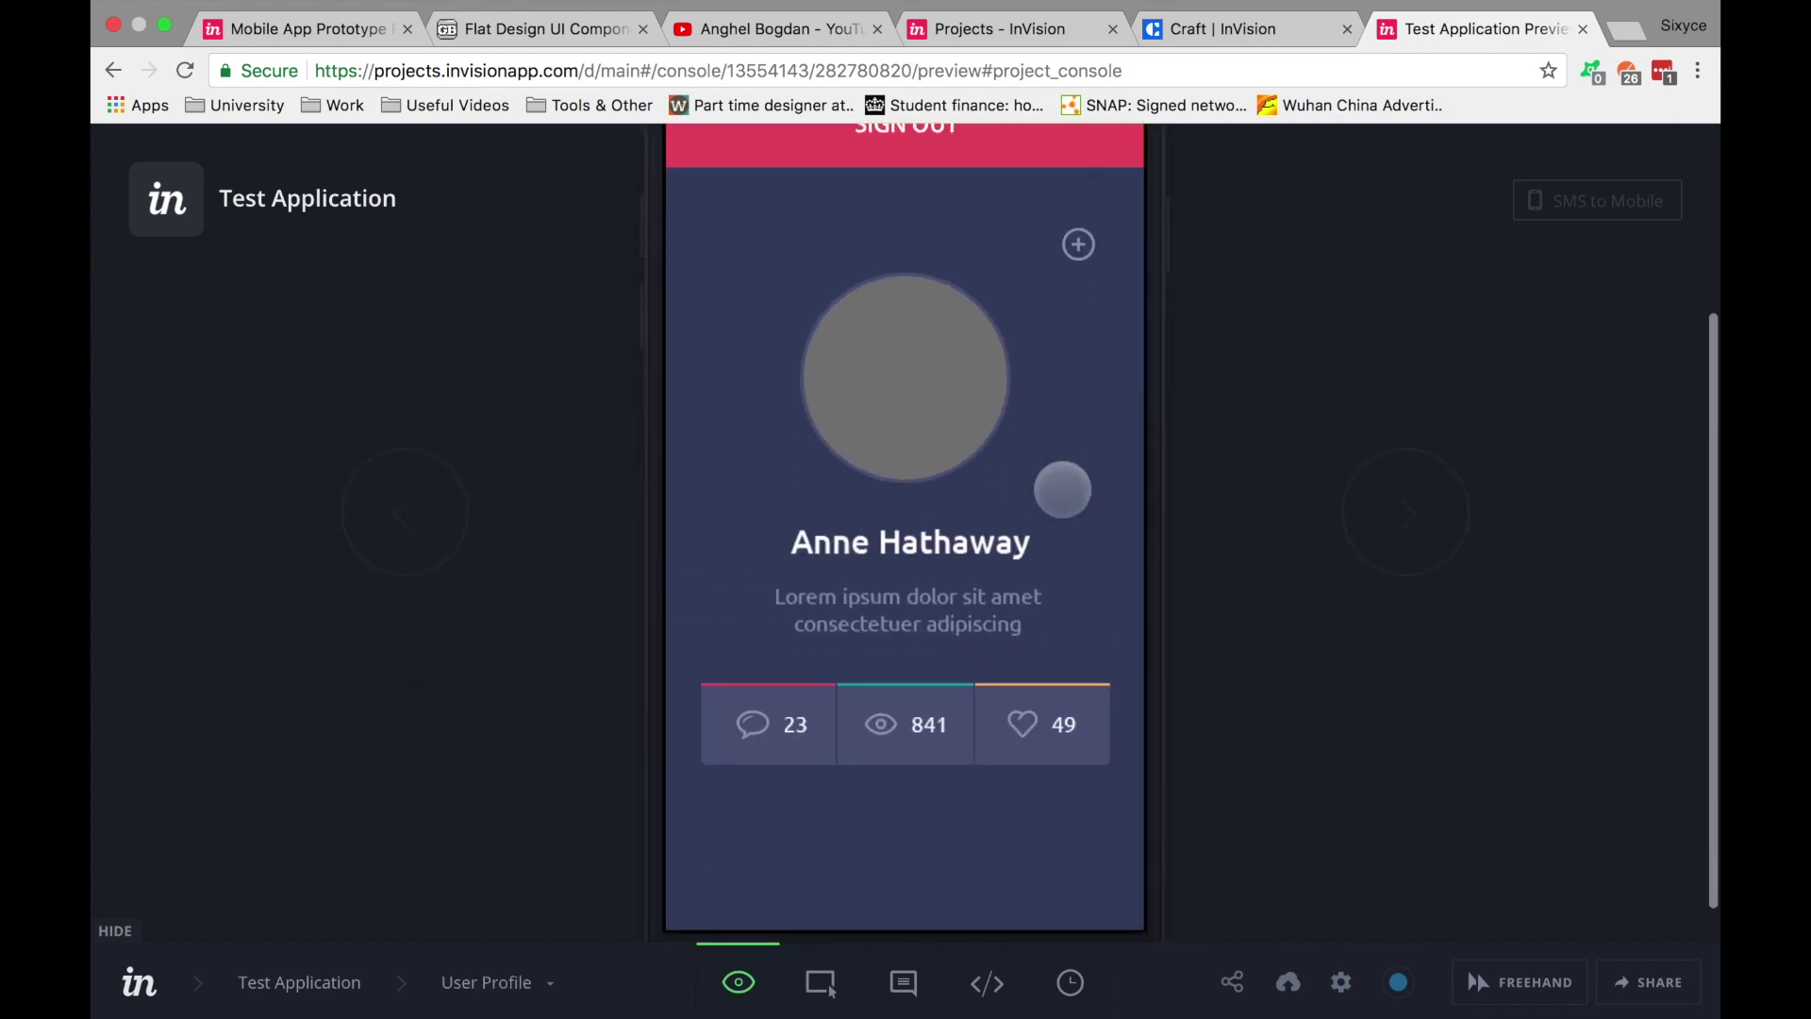
# Switch to Photoshop to look at the Craft Sync settings for Test Application, and return to the InVision preview
pyautogui.scroll(2, 970, 626)
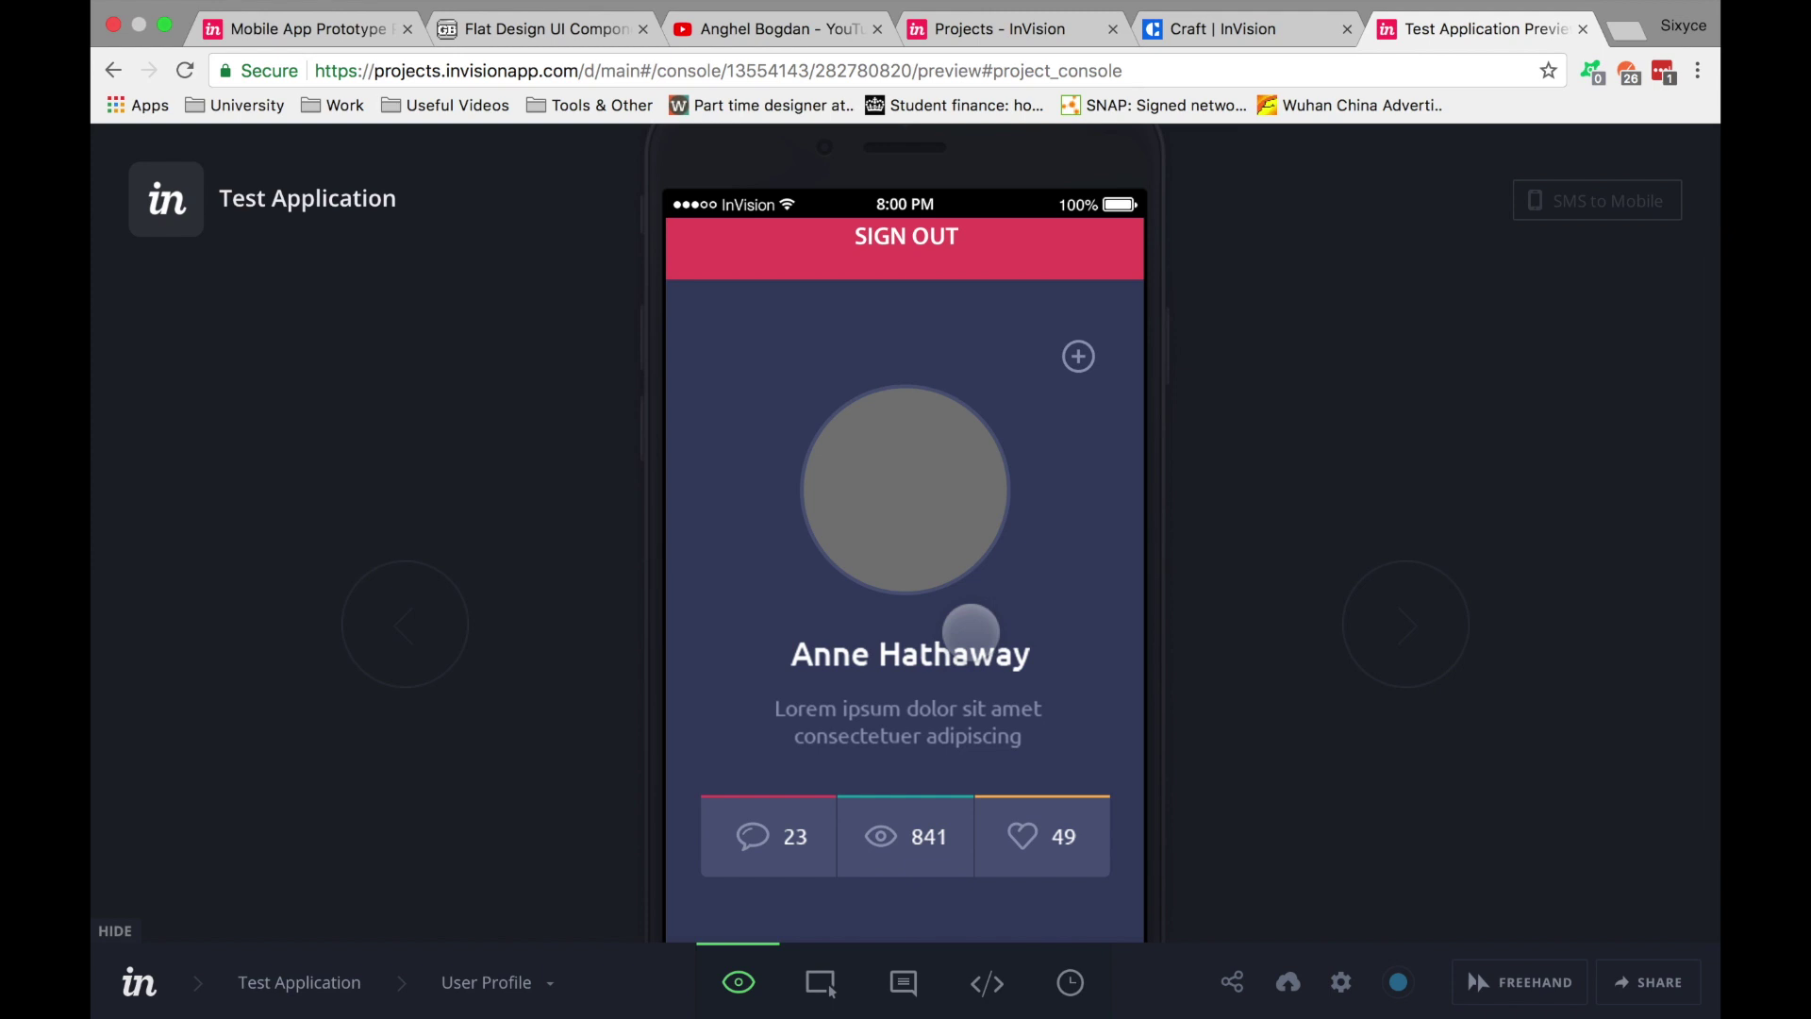
pyautogui.hotkey('ctrl', 'Right')
pyautogui.click(1386, 338)
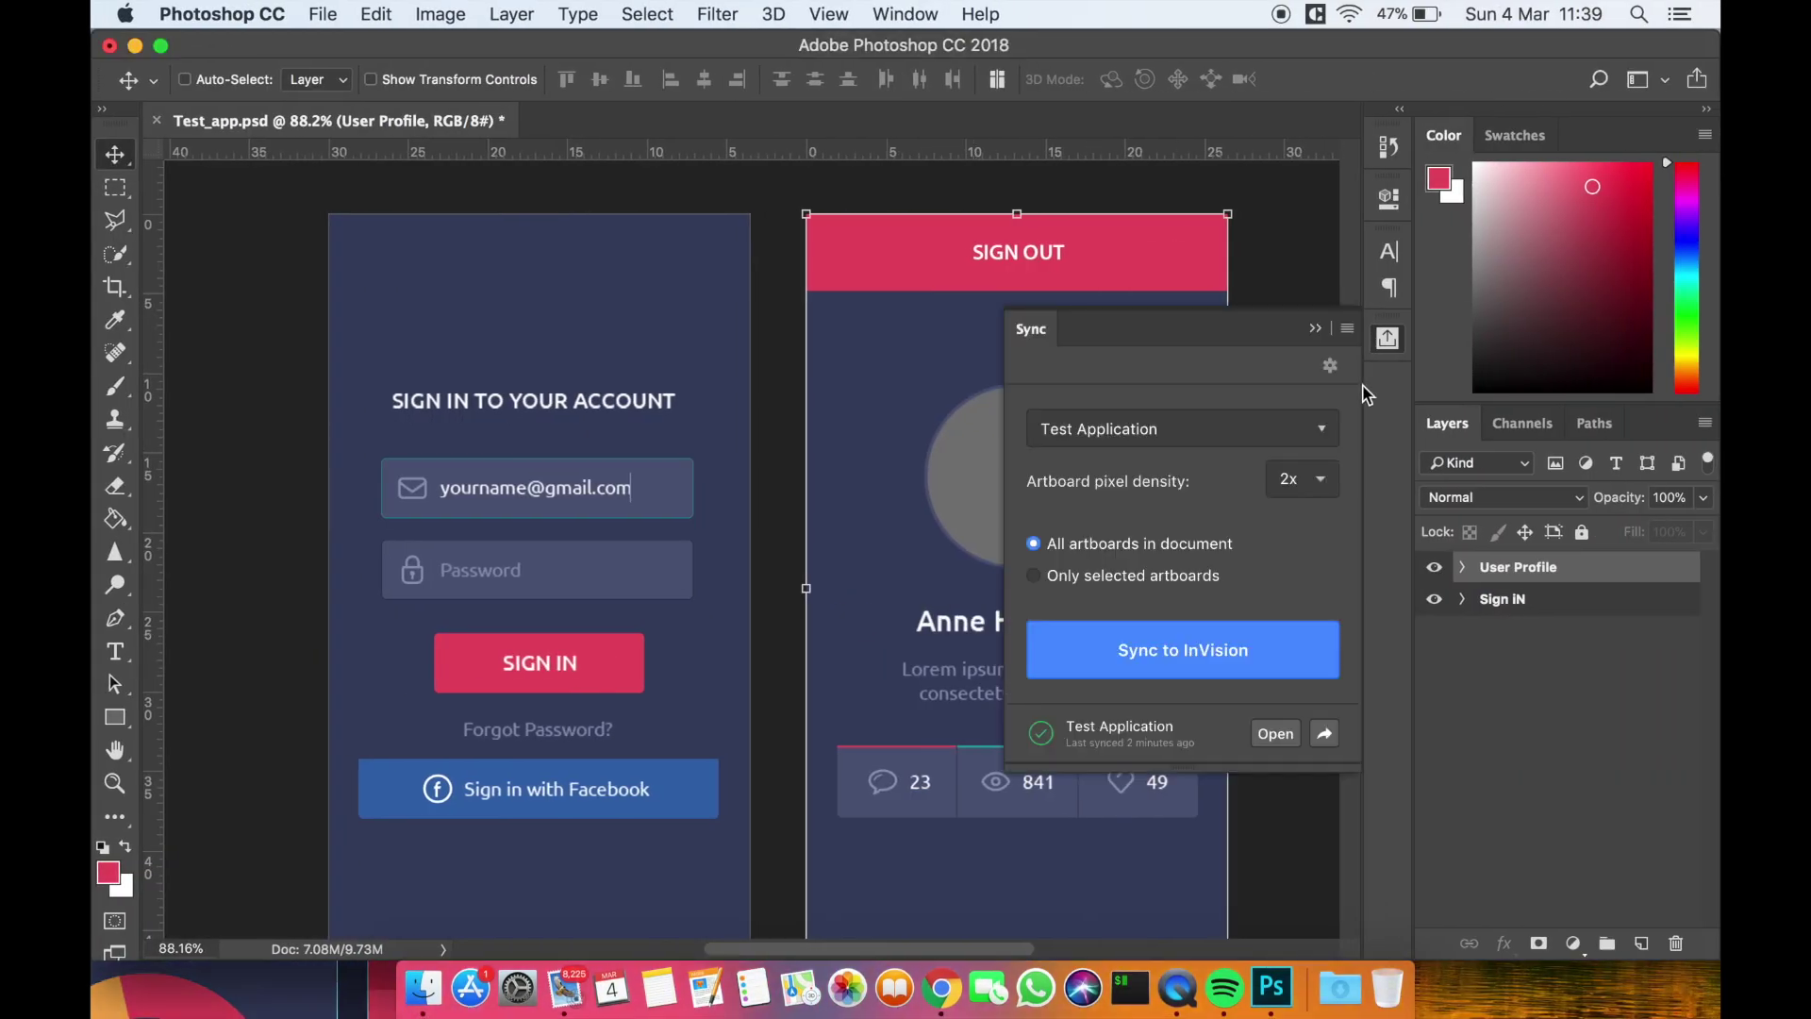
pyautogui.click(1317, 332)
pyautogui.hotkey('ctrl', 'Left')
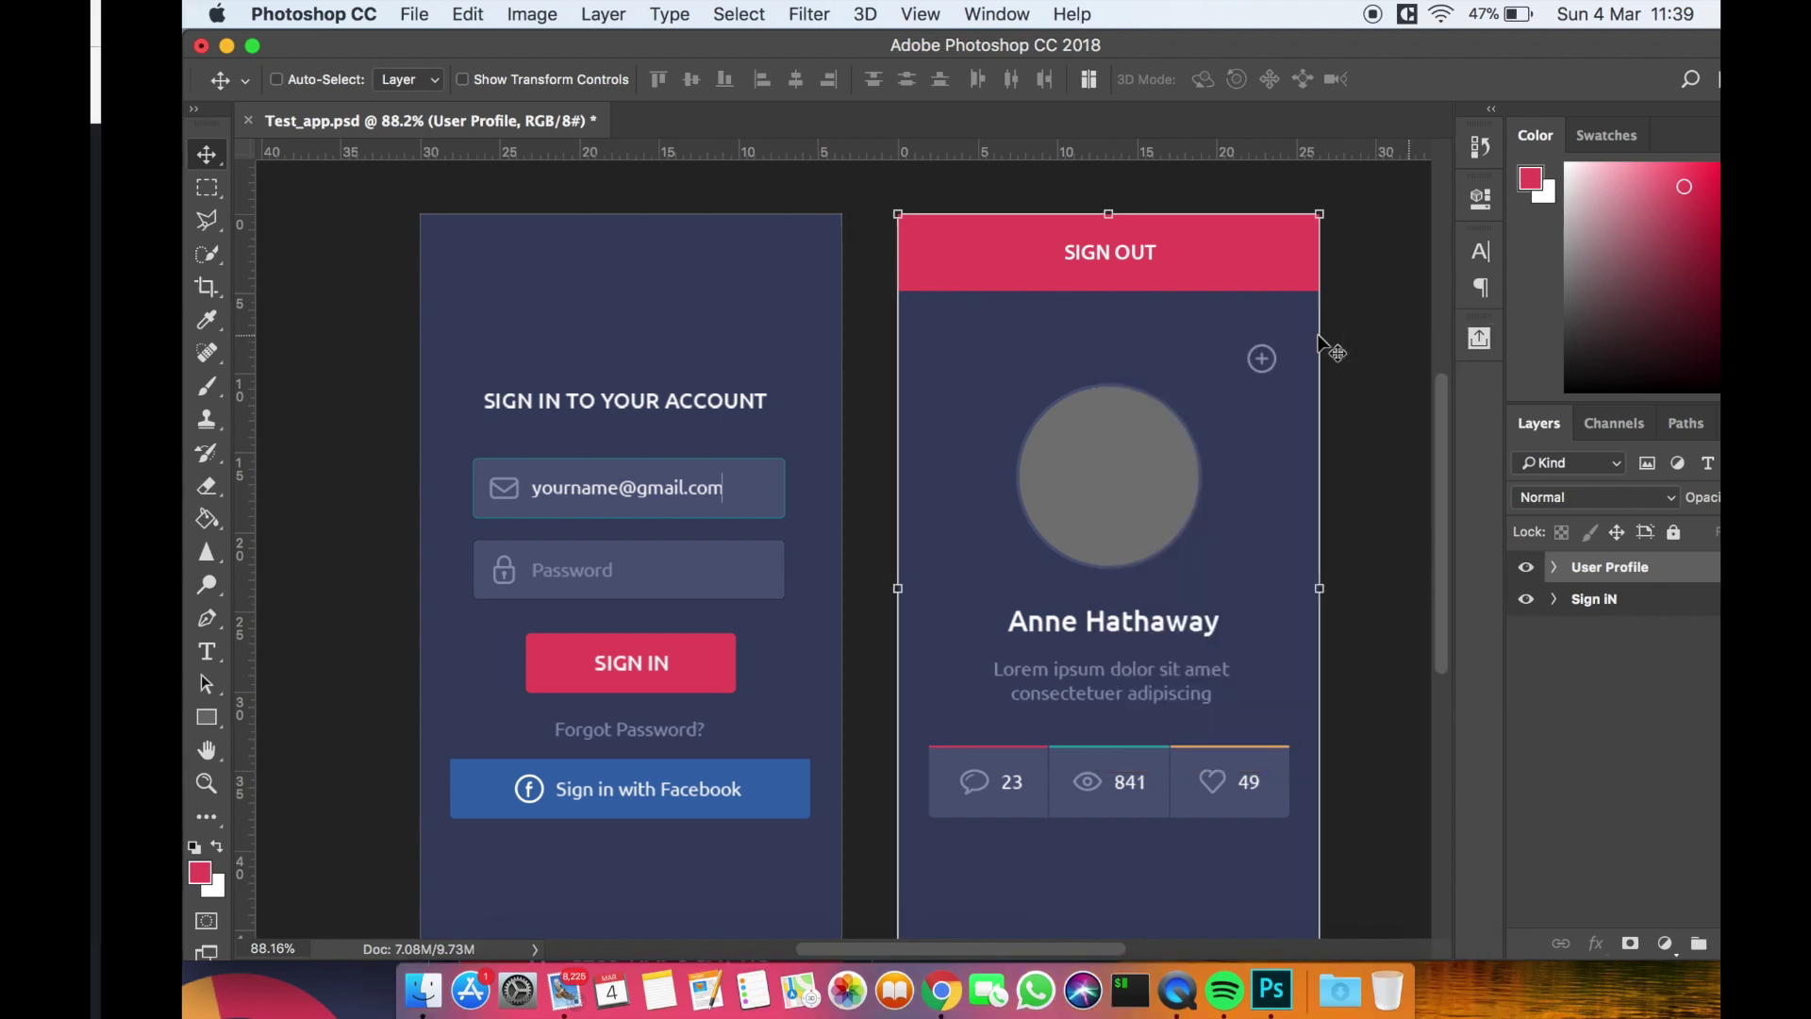
pyautogui.hotkey('ctrl', 'Right')
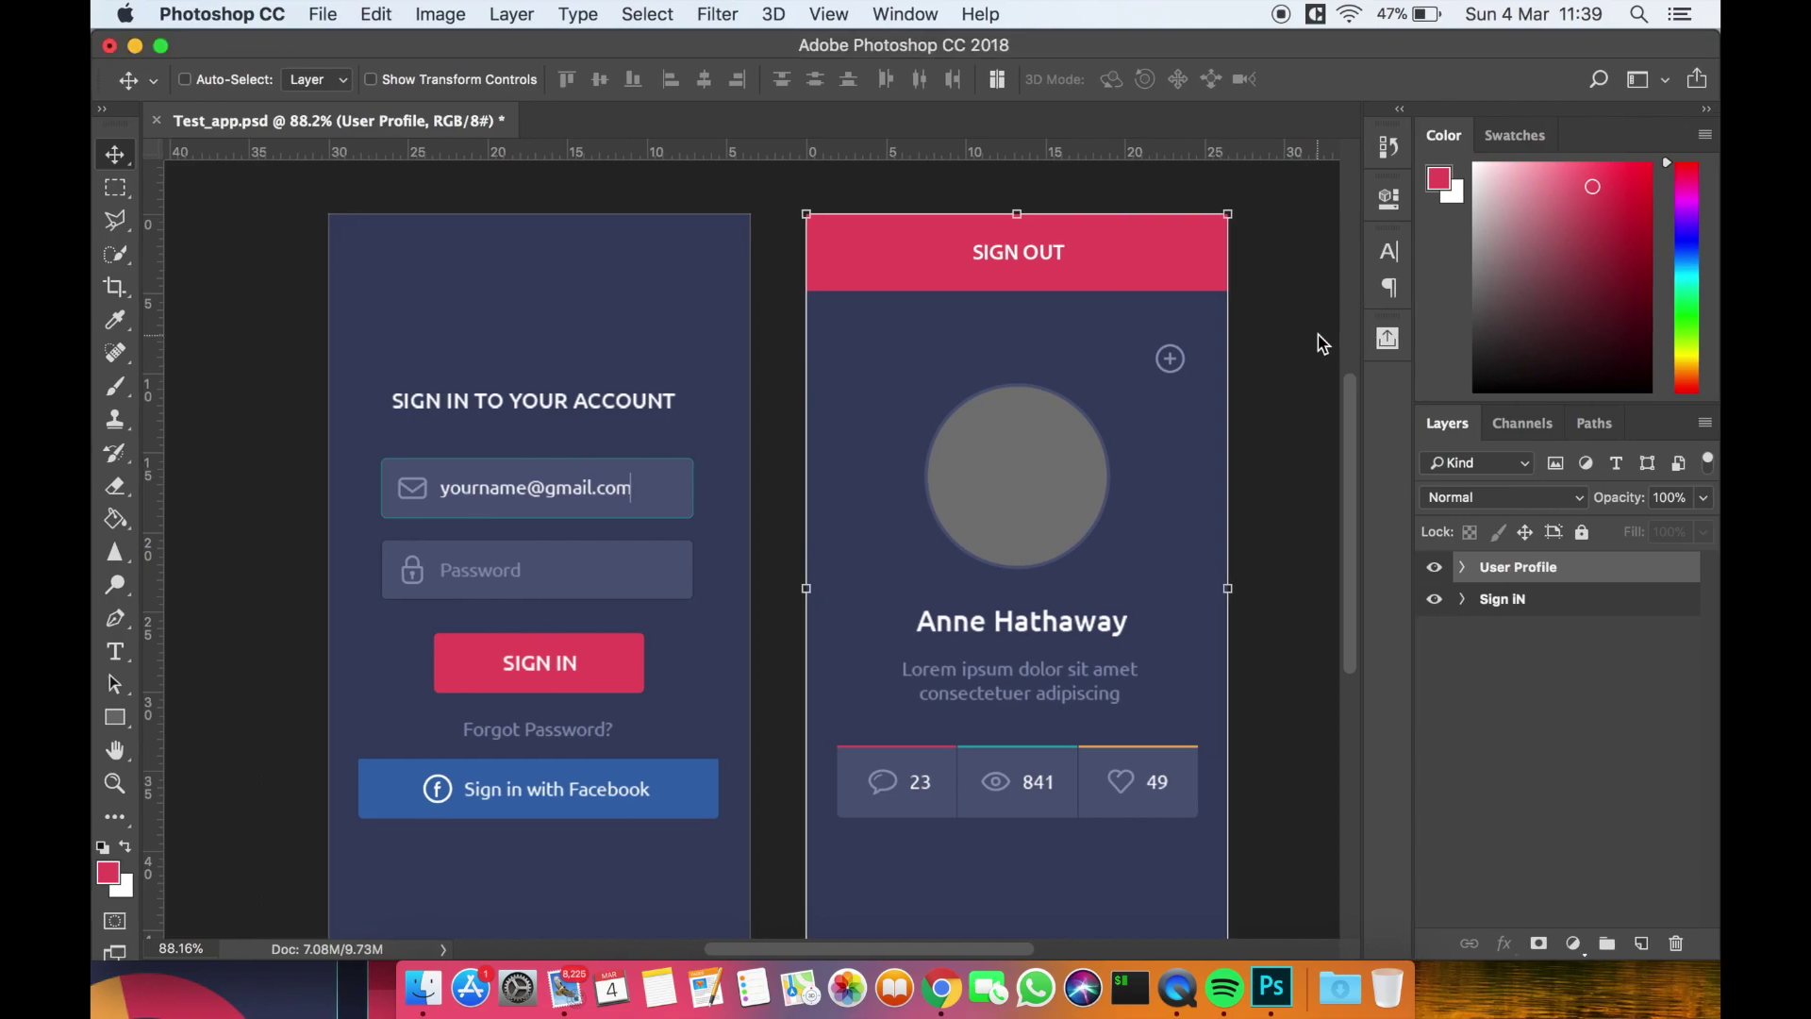
pyautogui.hotkey('ctrl', 'Left')
# Open the Test Application's screen overview and look at the loading screen upload without choosing a file
pyautogui.scroll(-3, 887, 789)
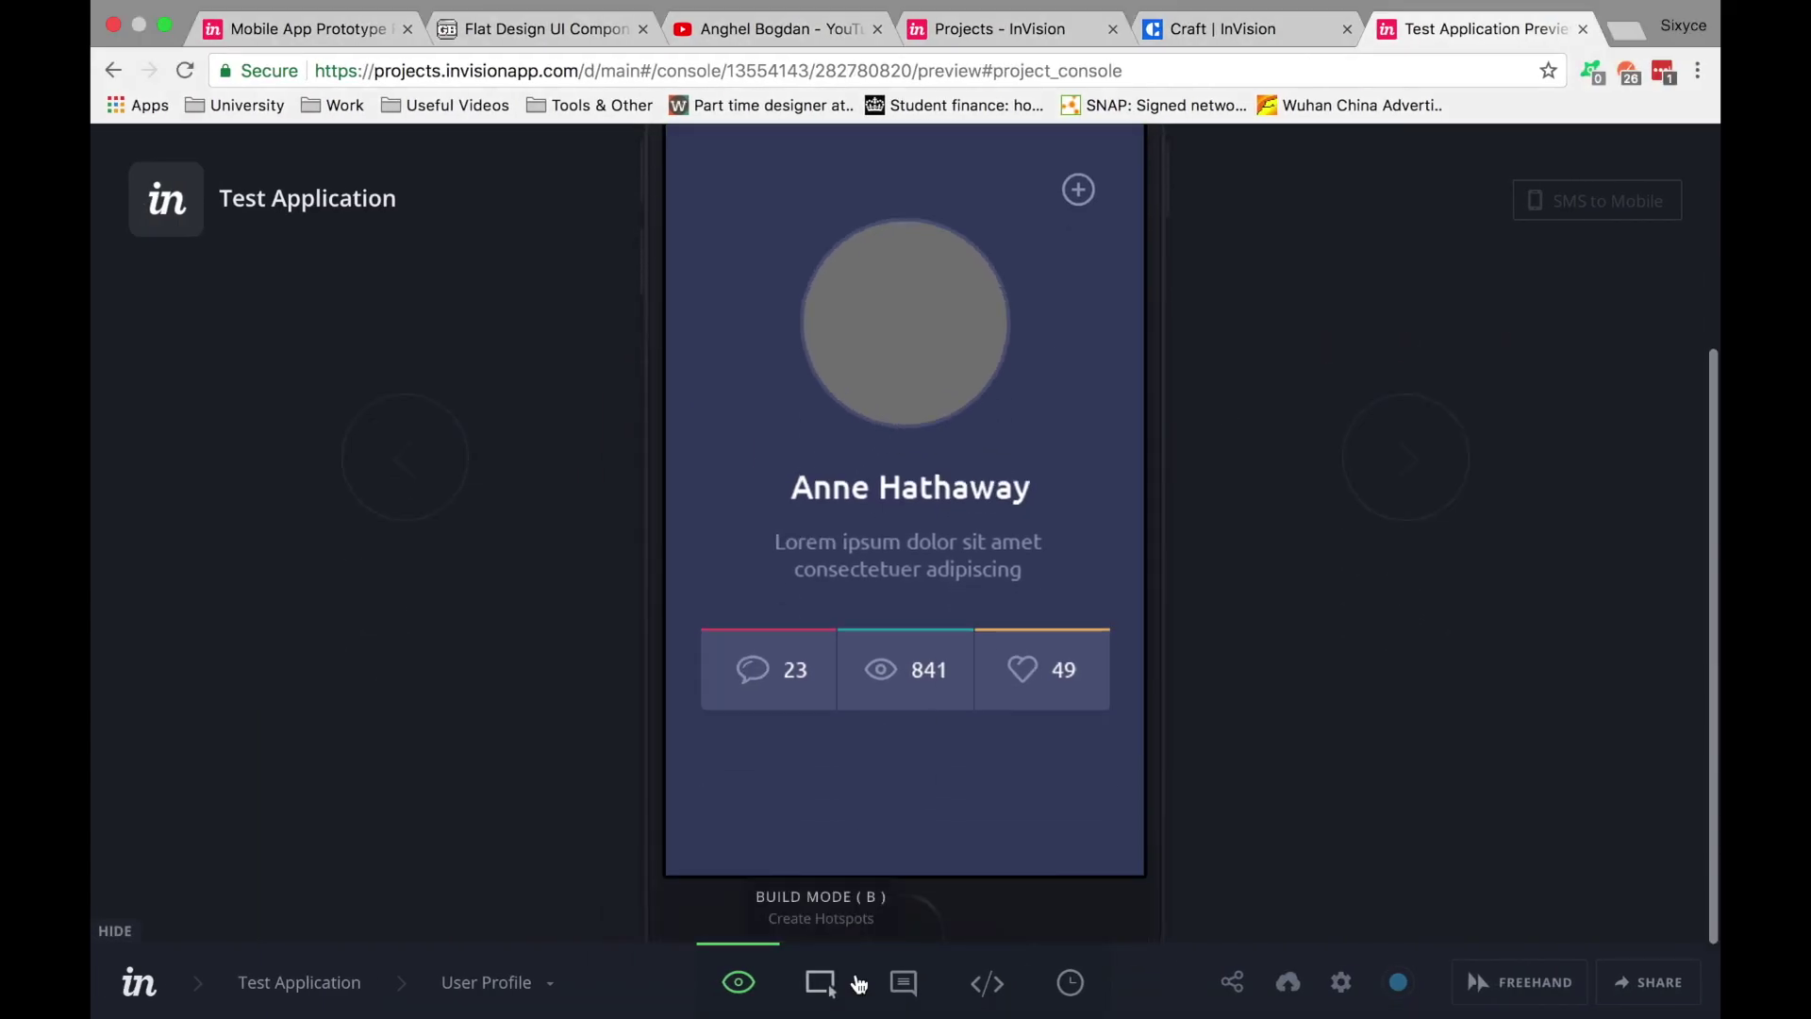
pyautogui.click(367, 1005)
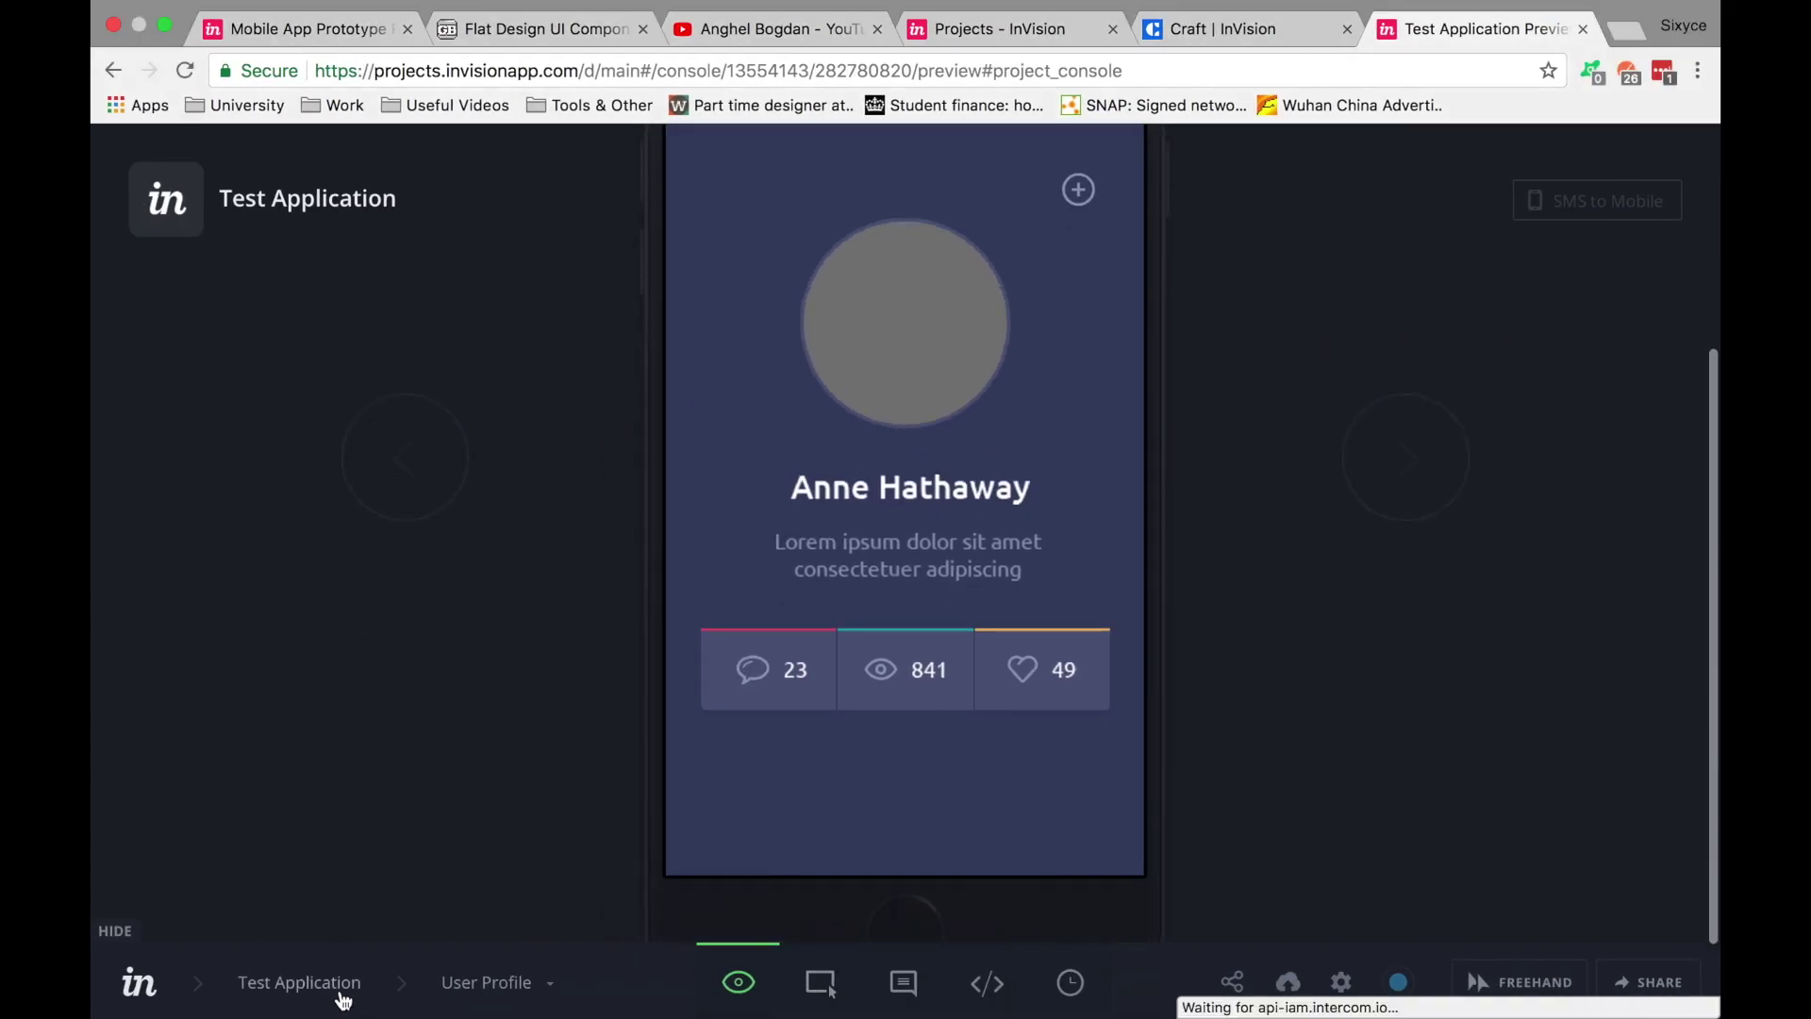
pyautogui.scroll(-5, 1099, 858)
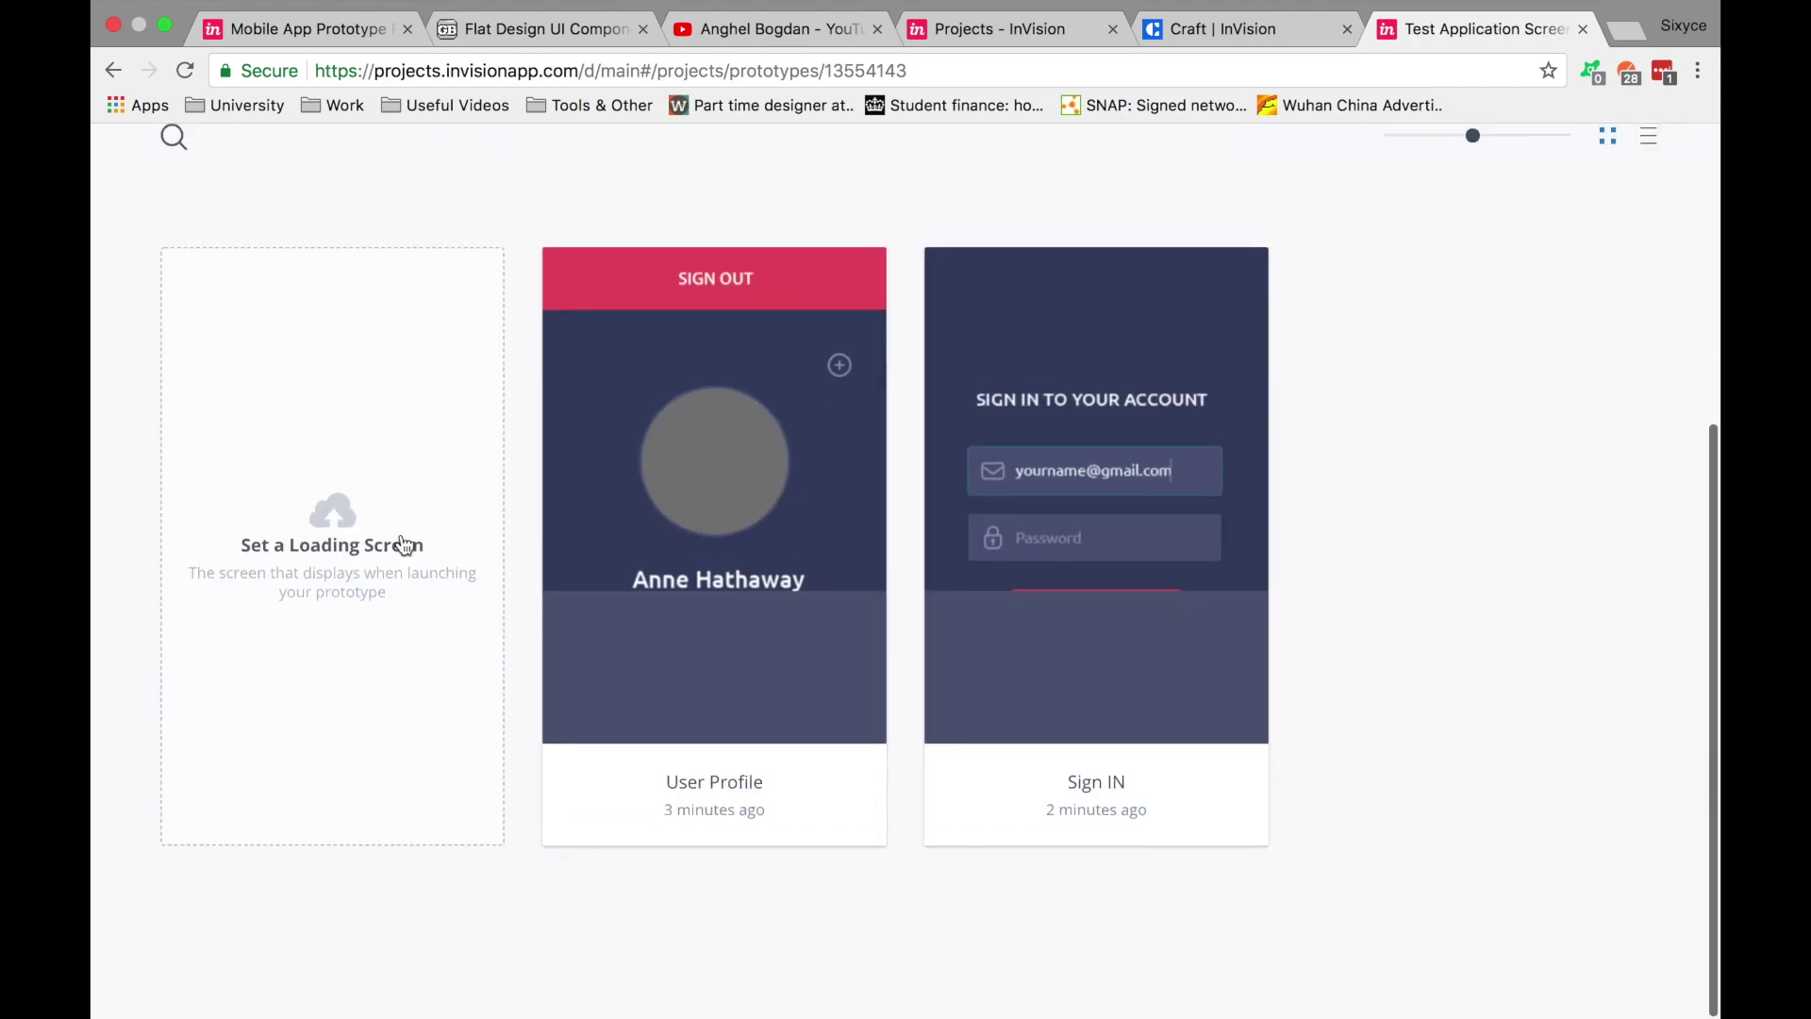
pyautogui.click(1320, 572)
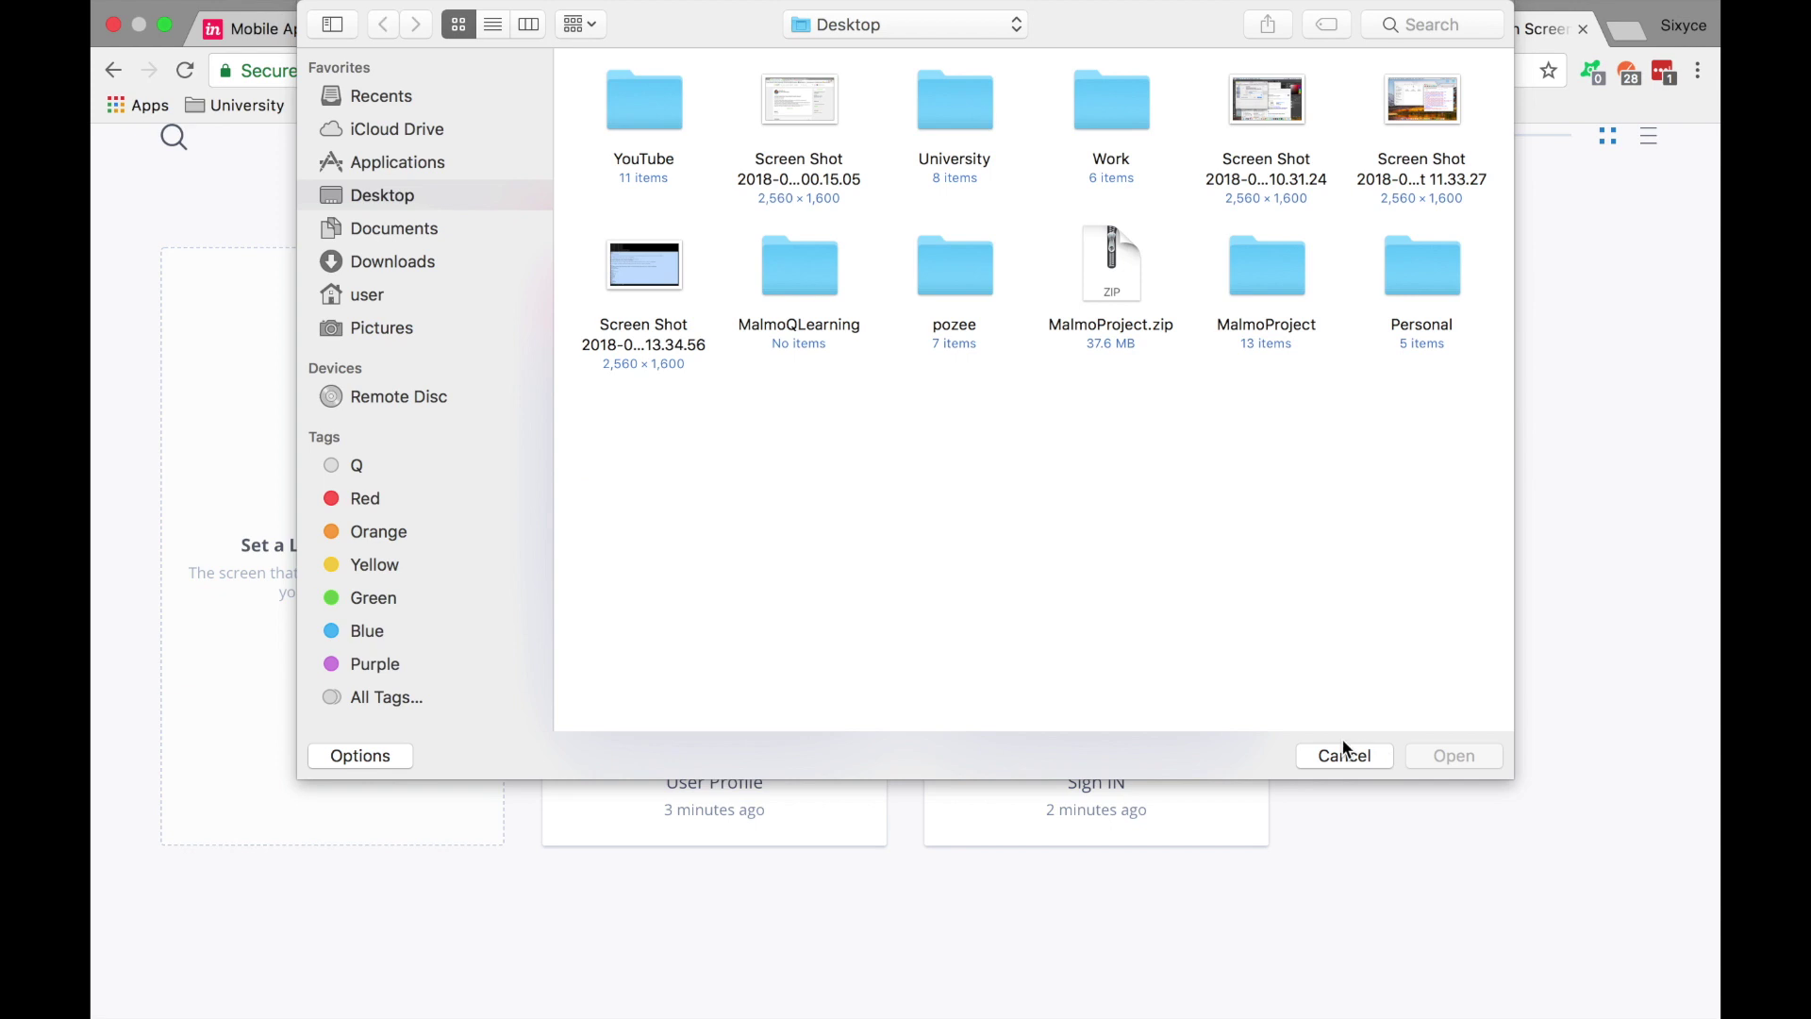
pyautogui.click(1339, 756)
# Open the User Profile screen and post the comment "Test Comment." on the grey profile image
pyautogui.click(788, 615)
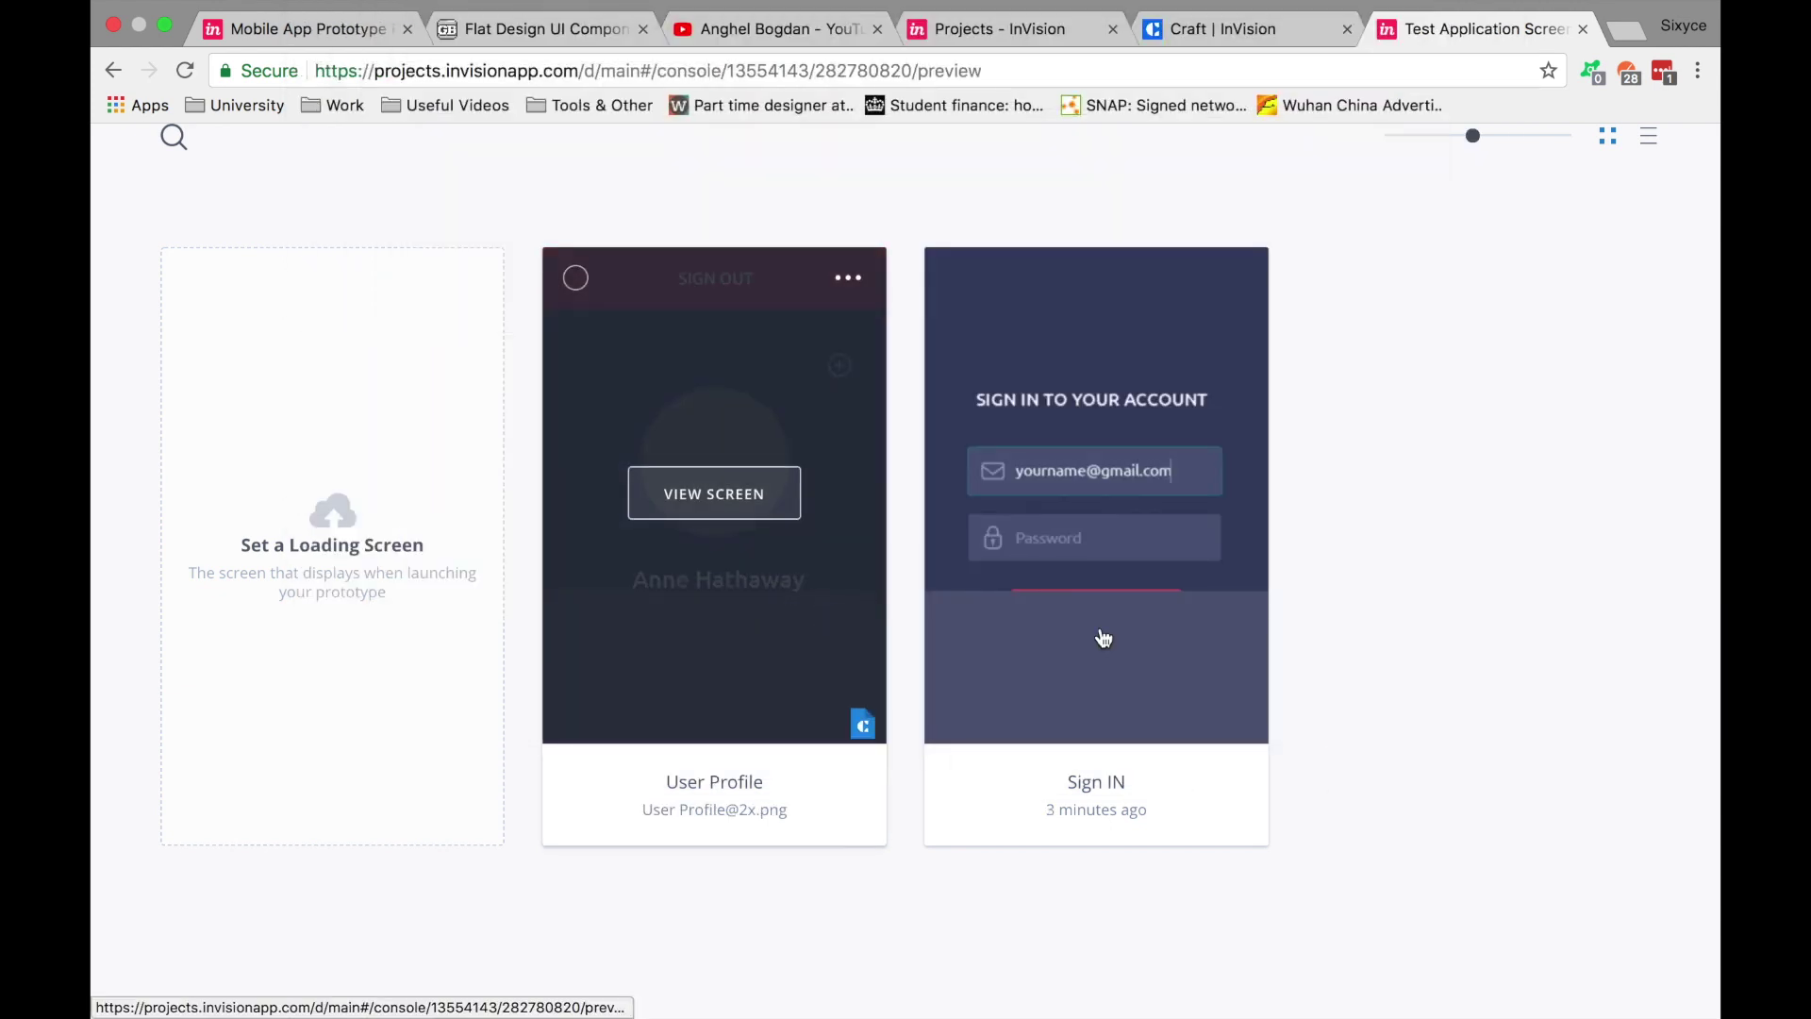
pyautogui.scroll(-5, 1245, 641)
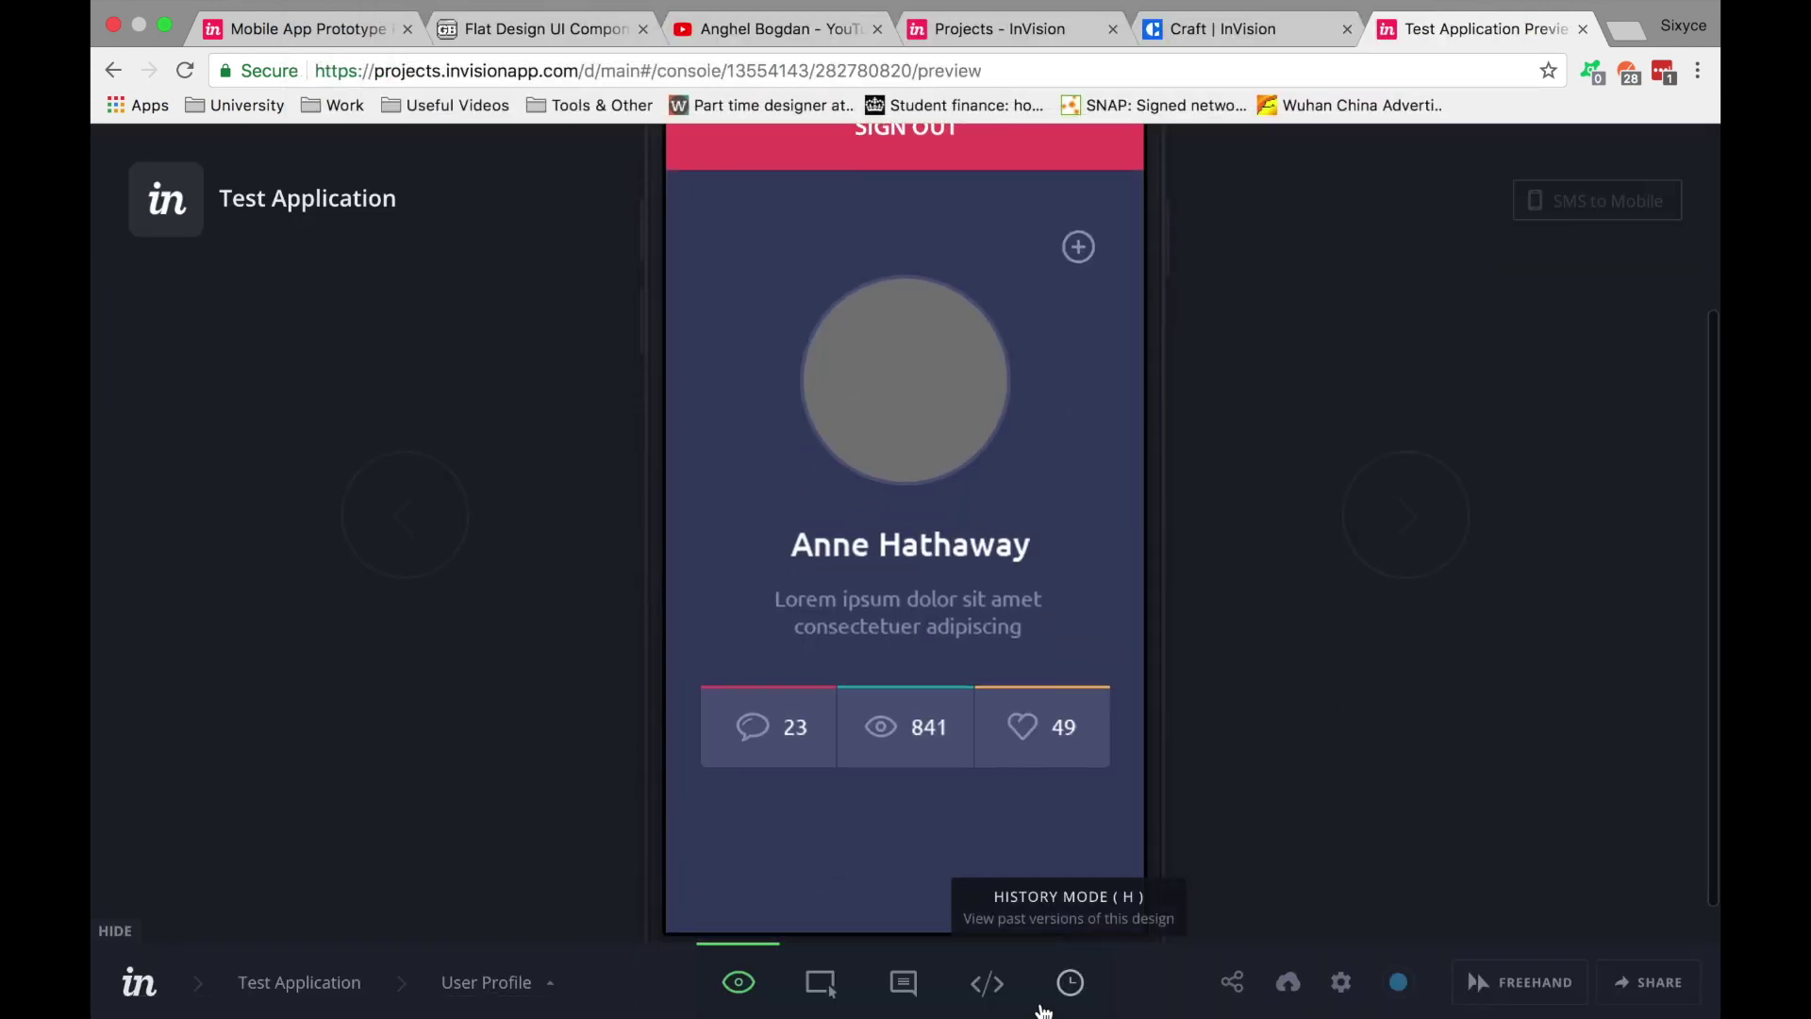
pyautogui.click(903, 982)
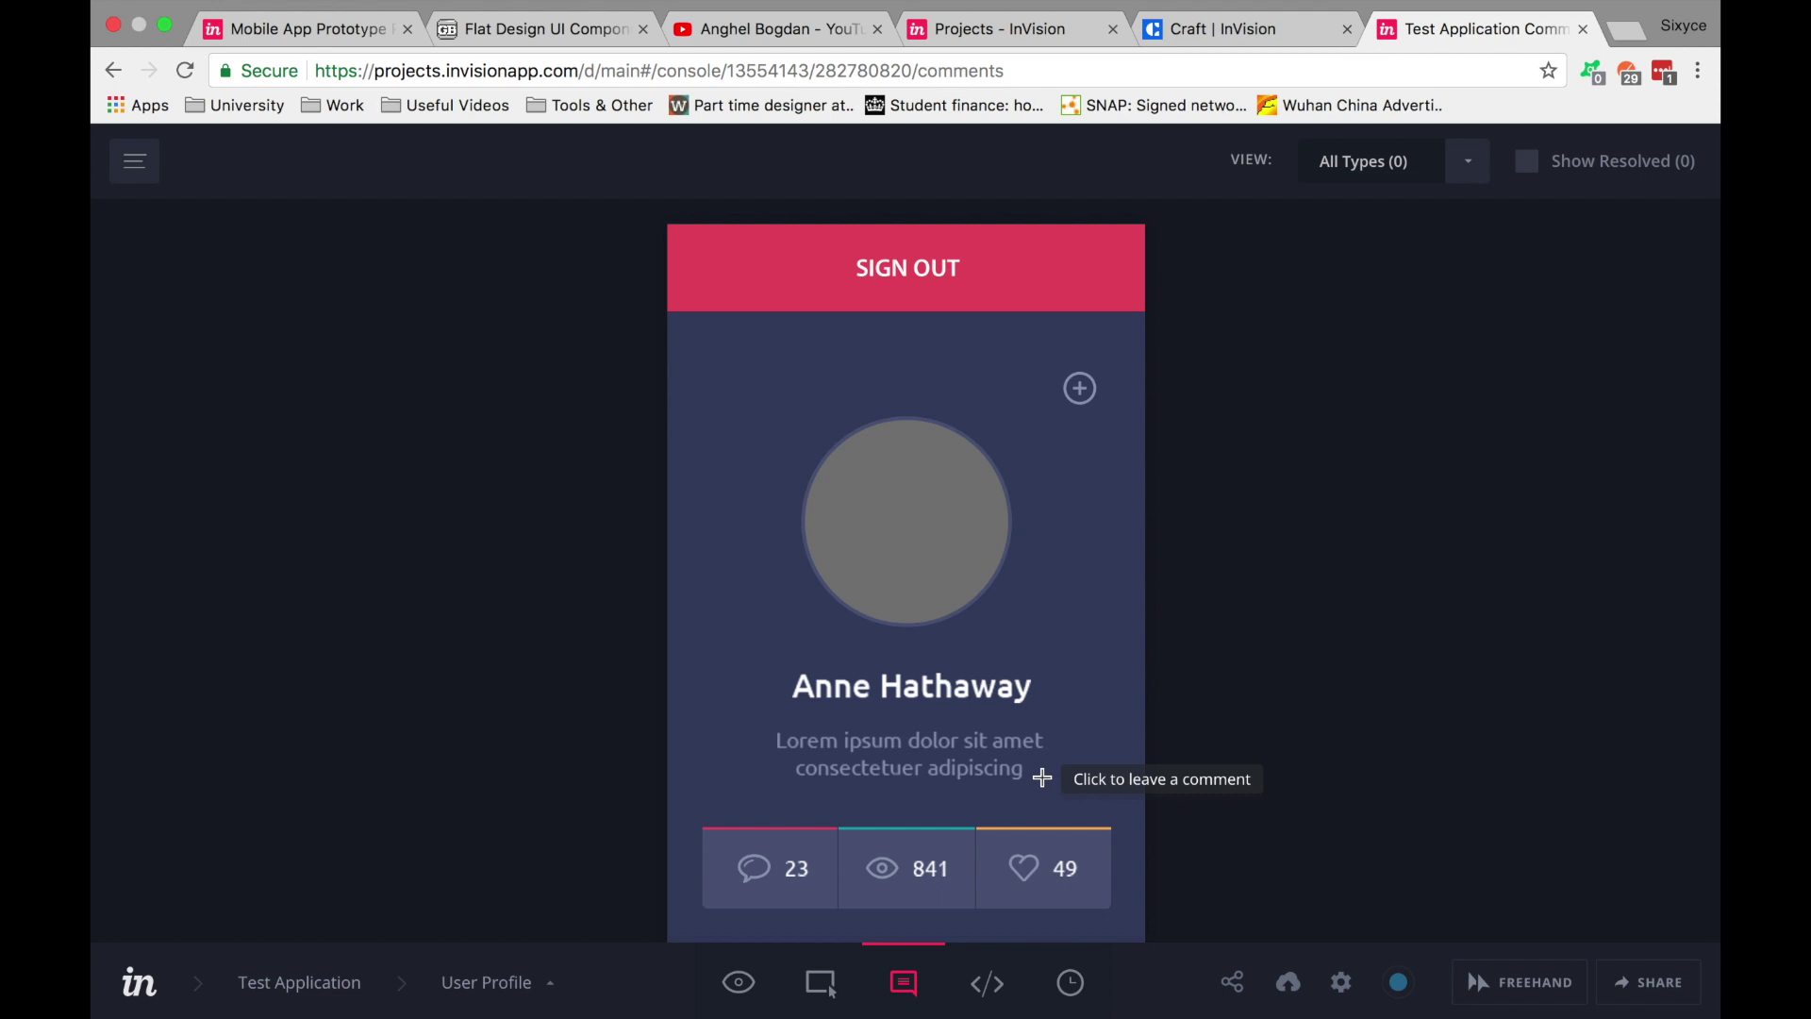
pyautogui.scroll(-2, 1041, 777)
pyautogui.click(934, 467)
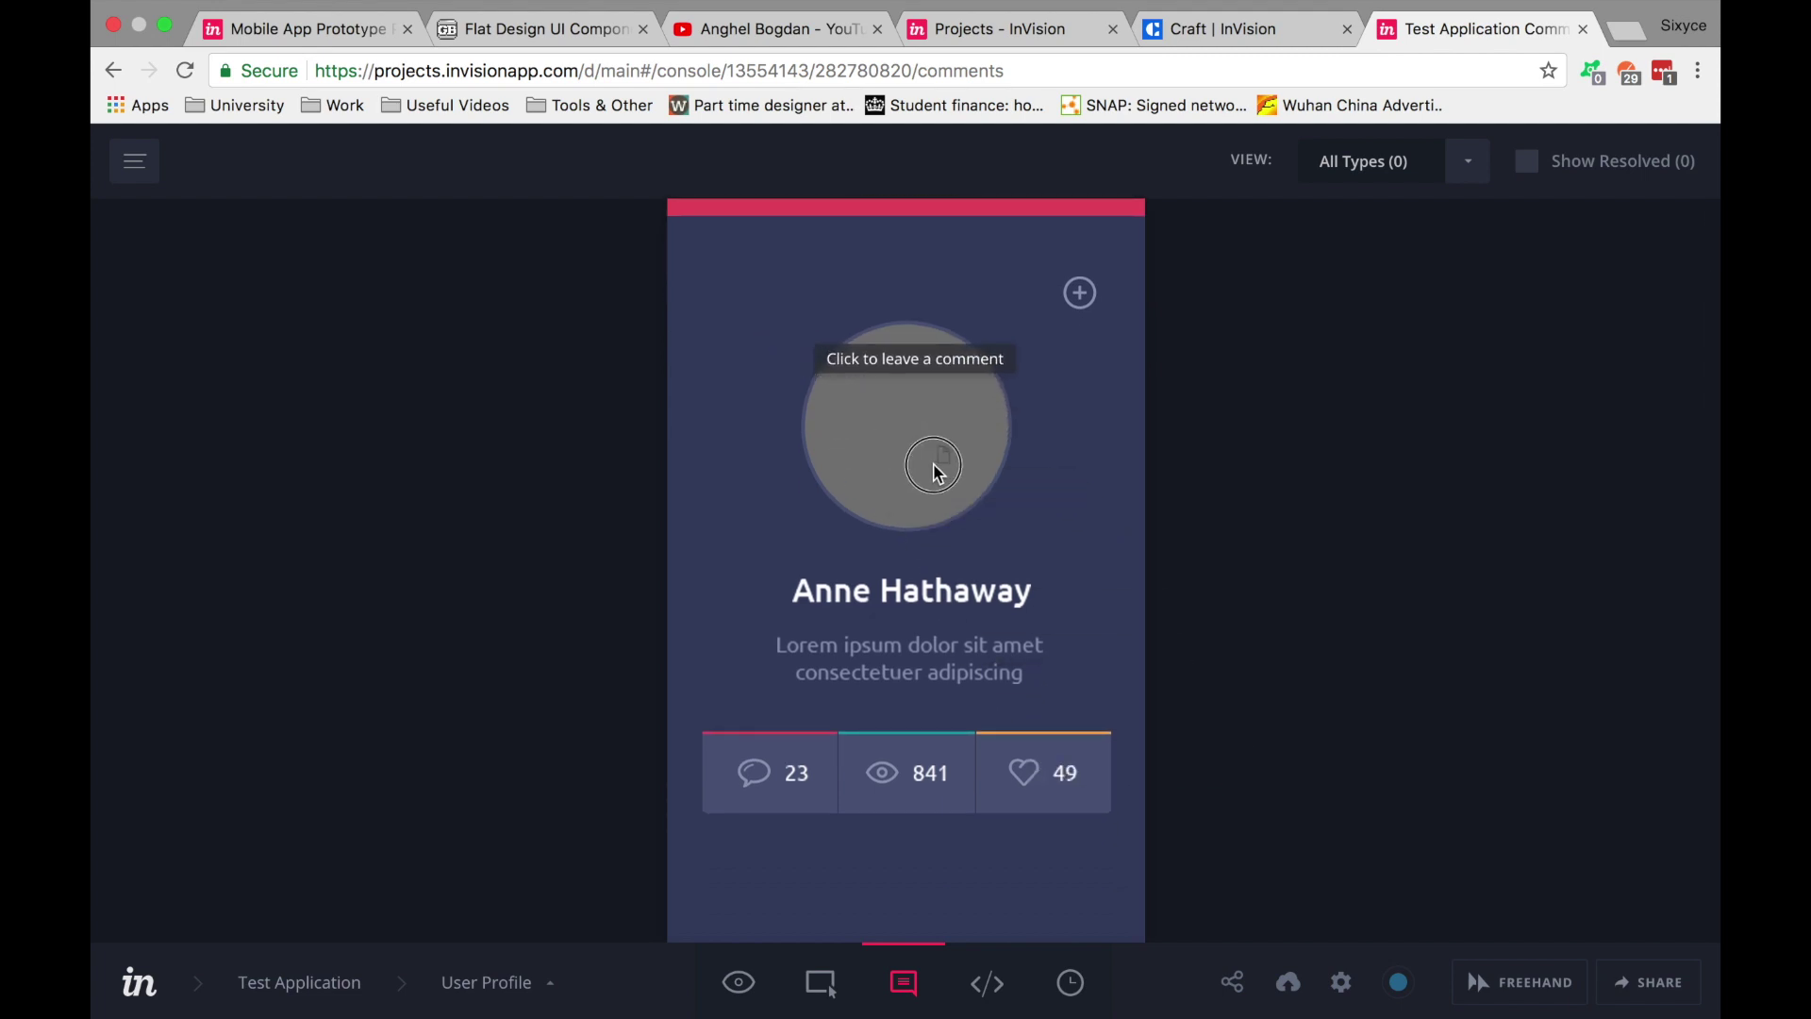
pyautogui.click(859, 453)
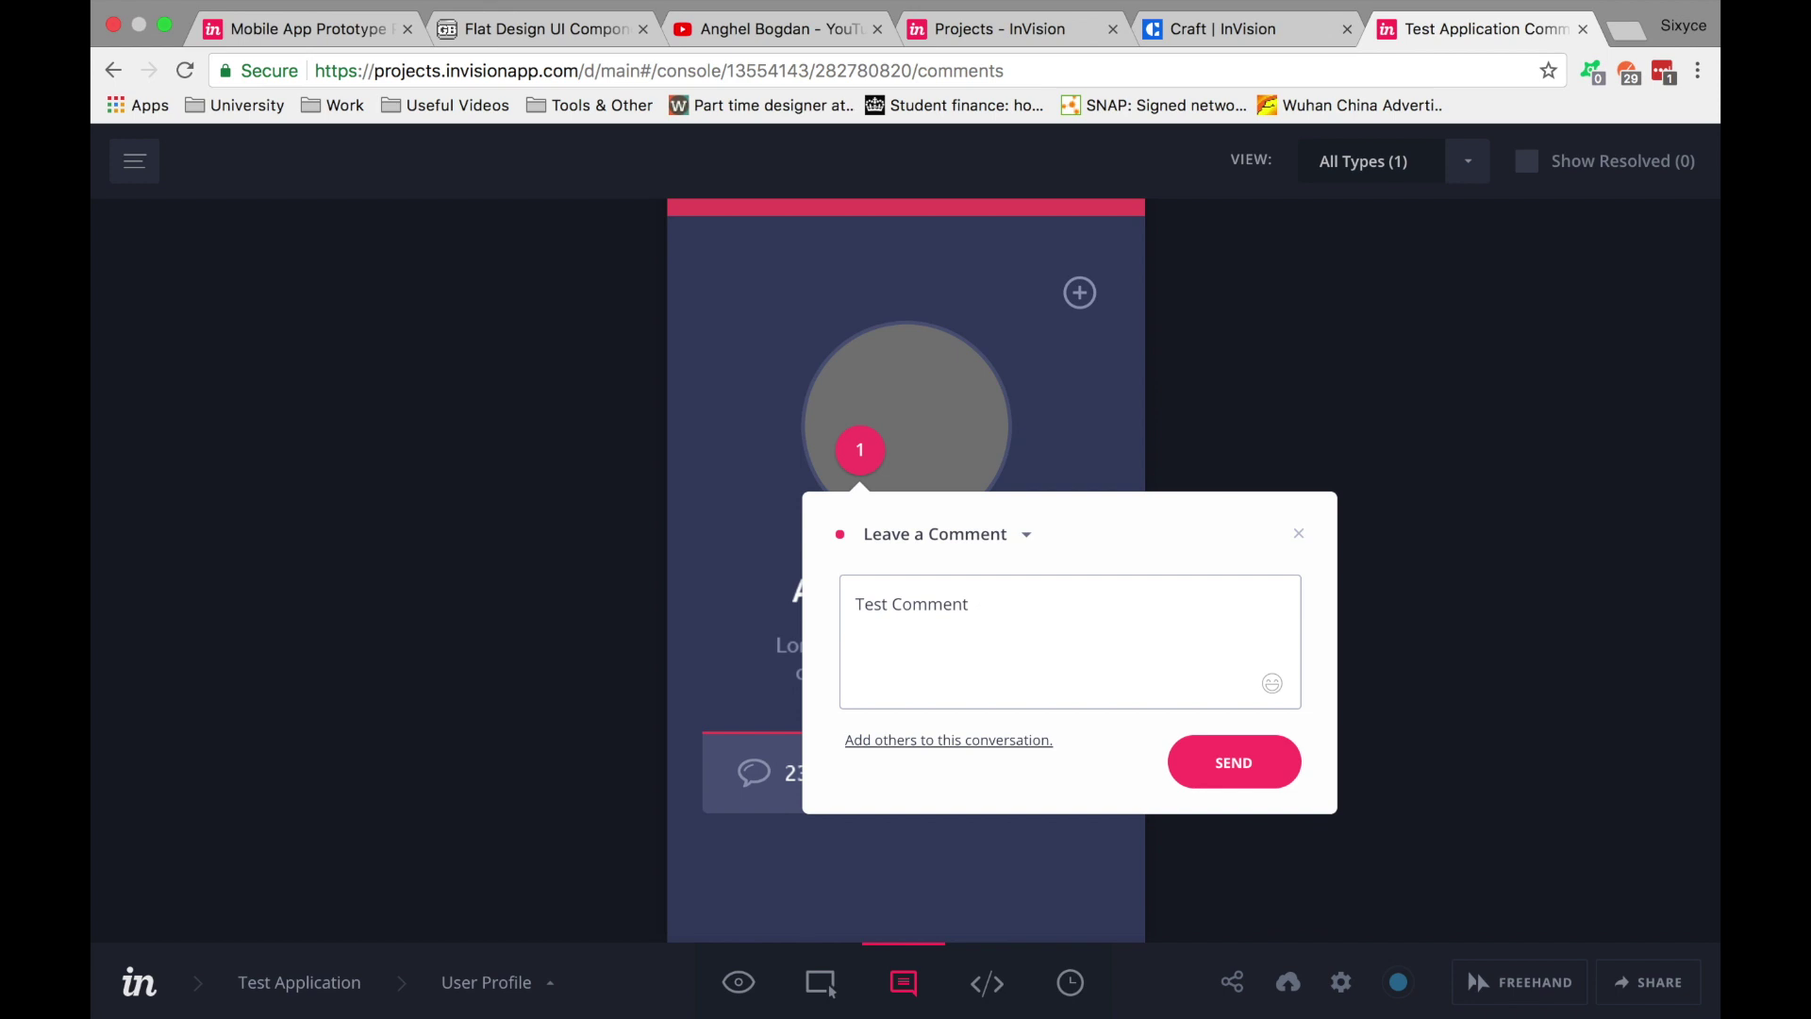
pyautogui.click(1247, 785)
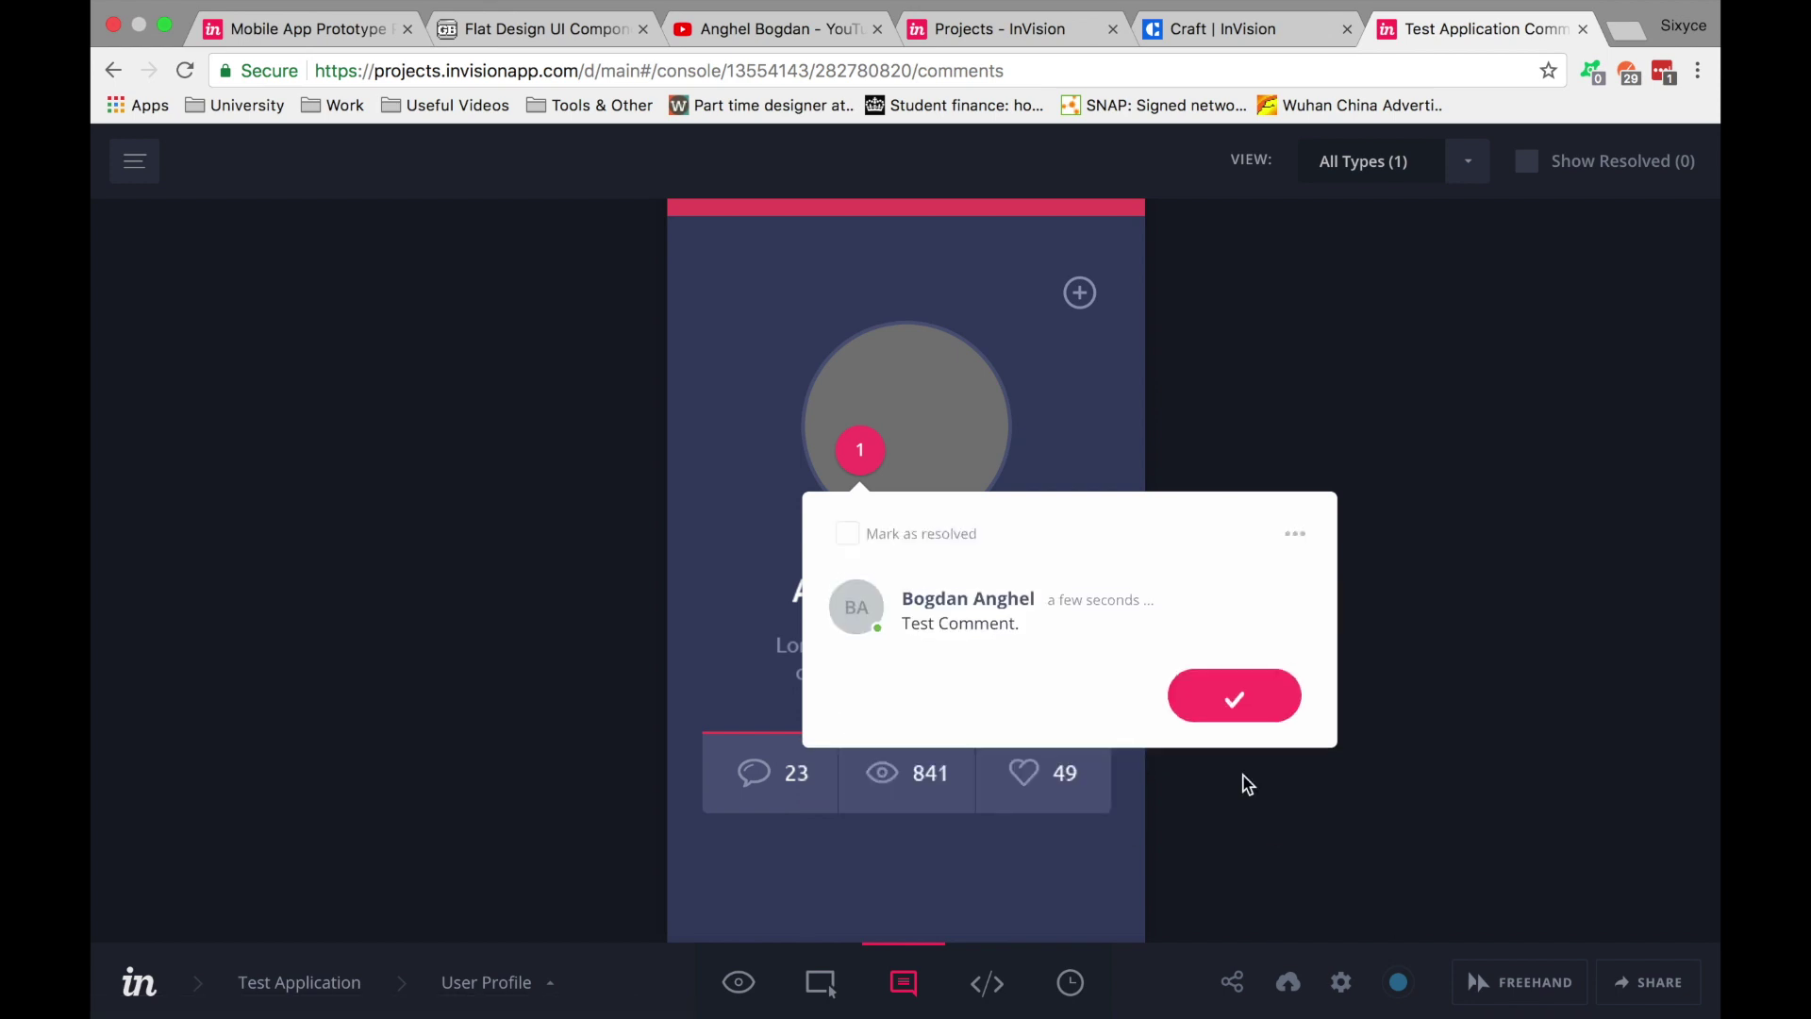
pyautogui.press('Escape')
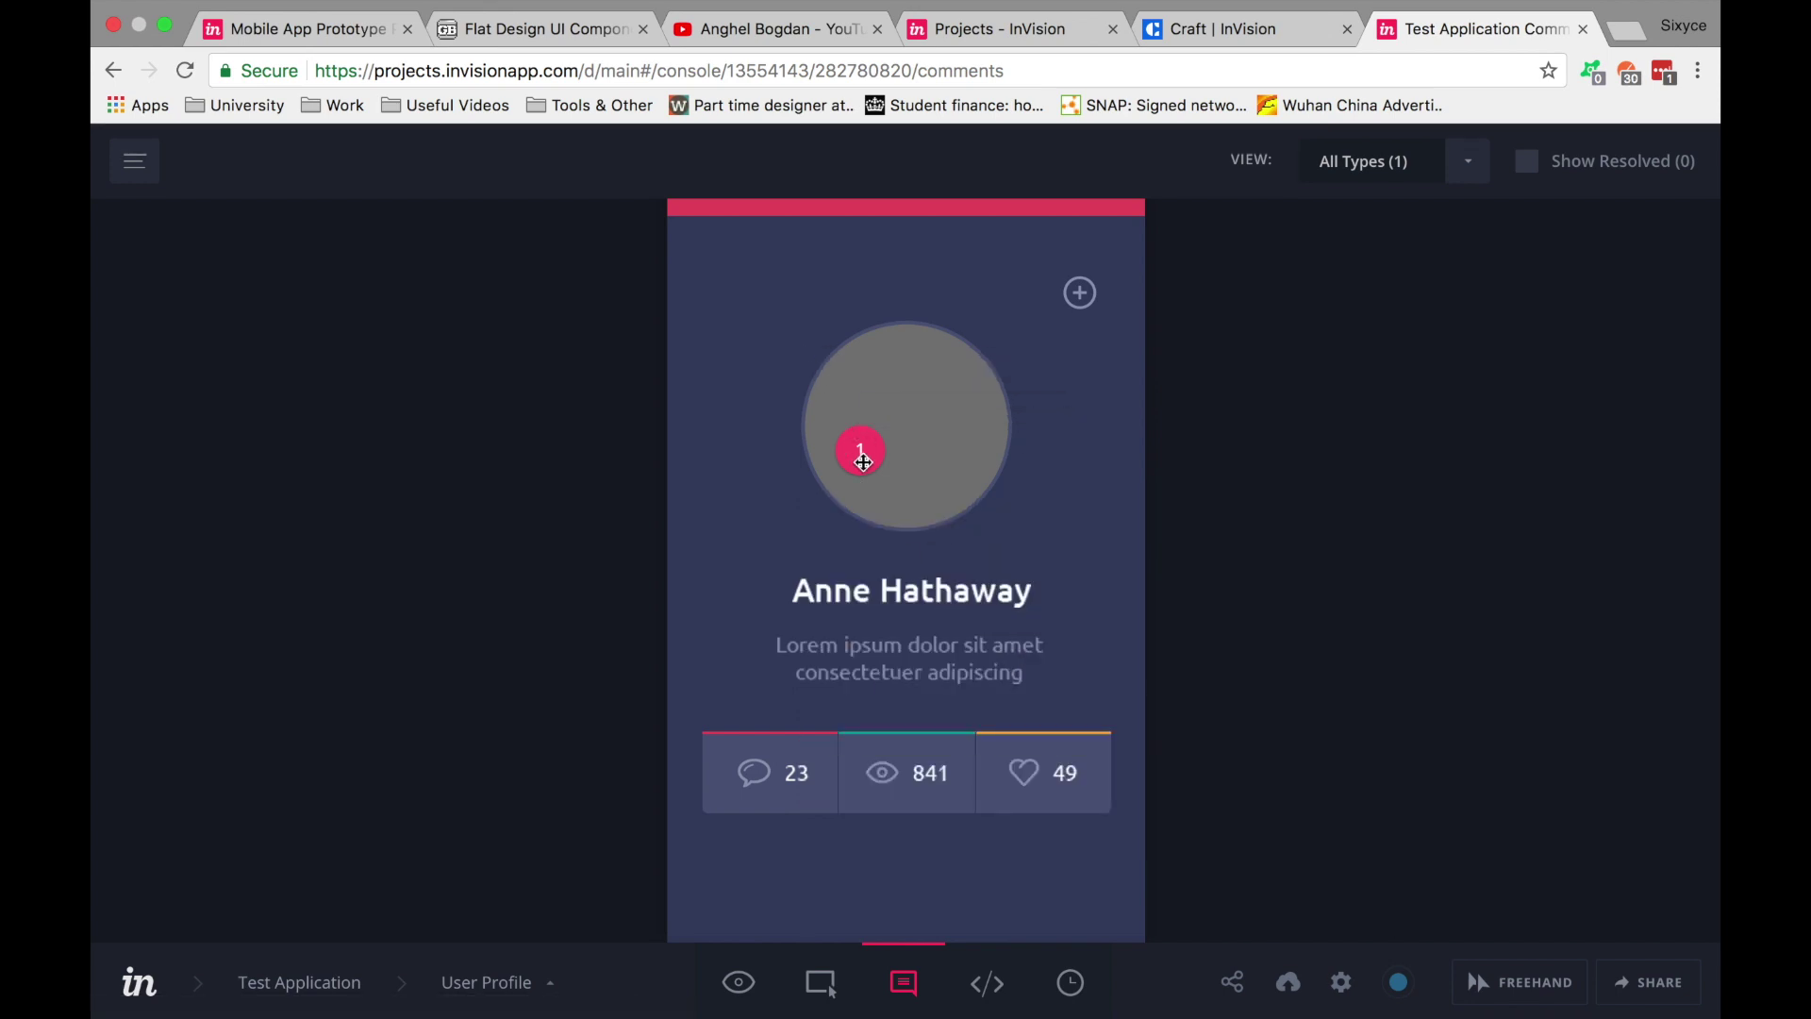
pyautogui.scroll(-3, 865, 467)
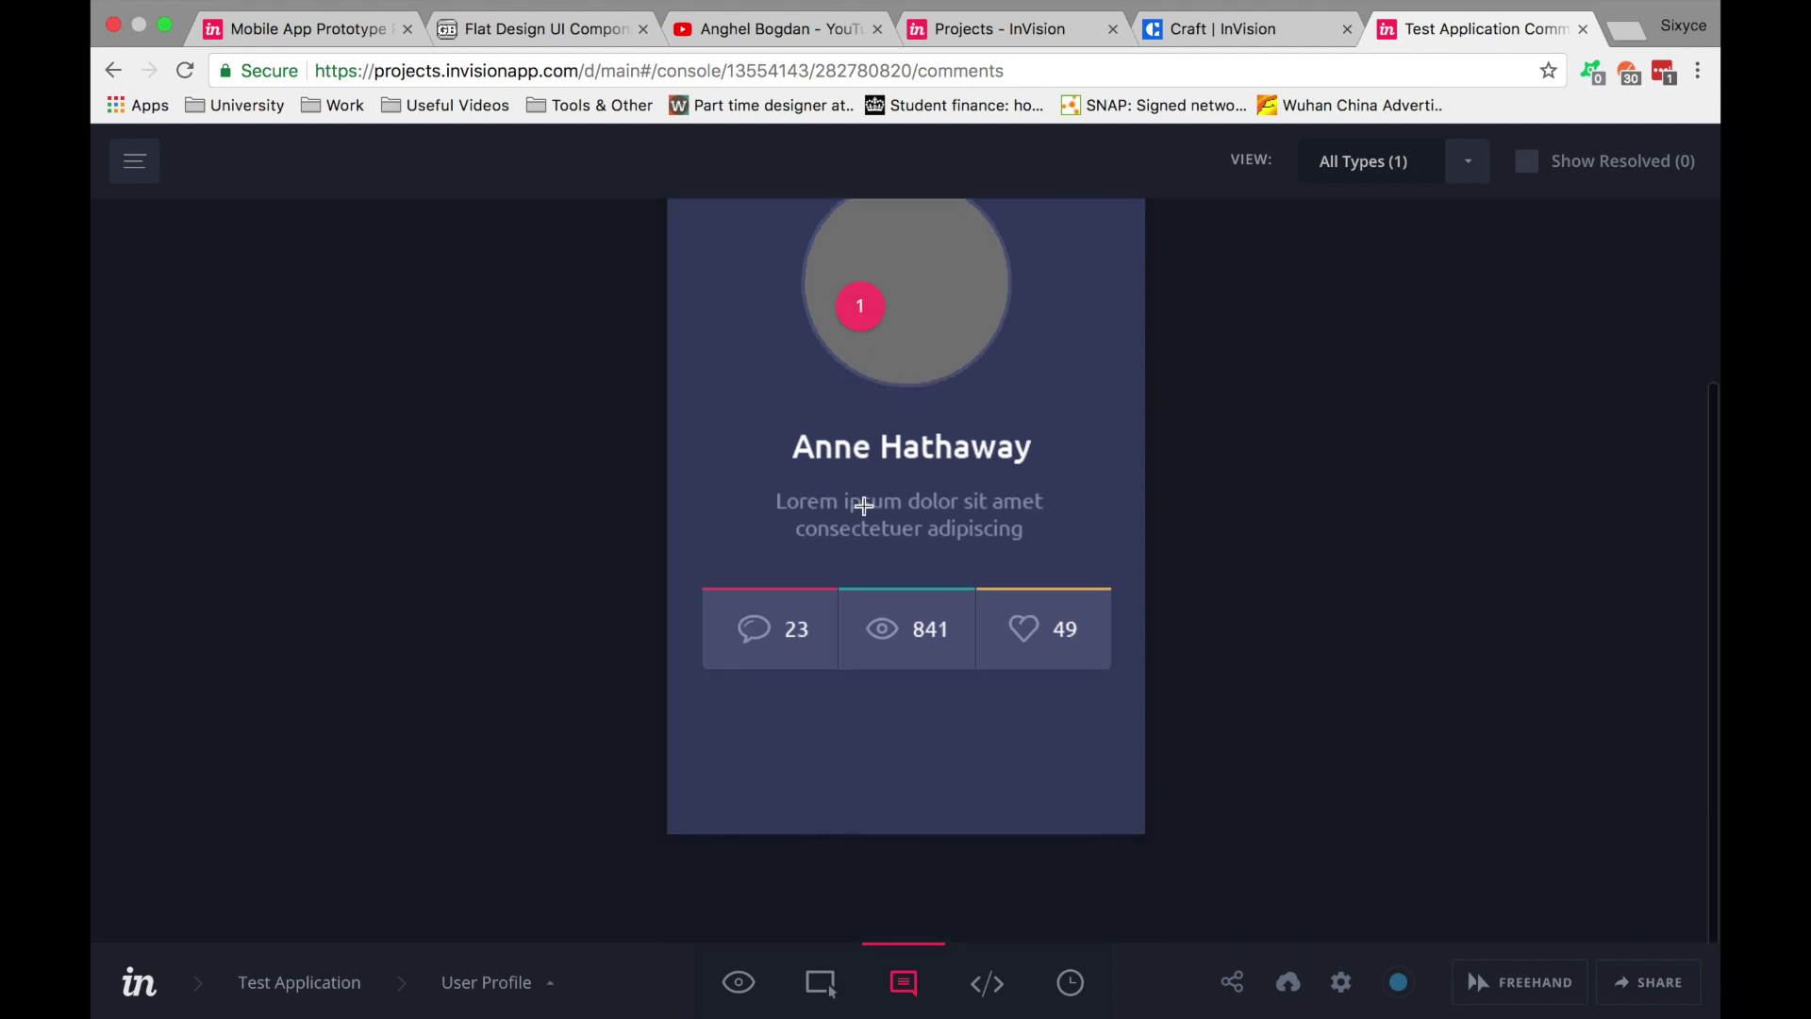
# Inspect the User Profile screen's width and height, and view its version history
pyautogui.click(1005, 998)
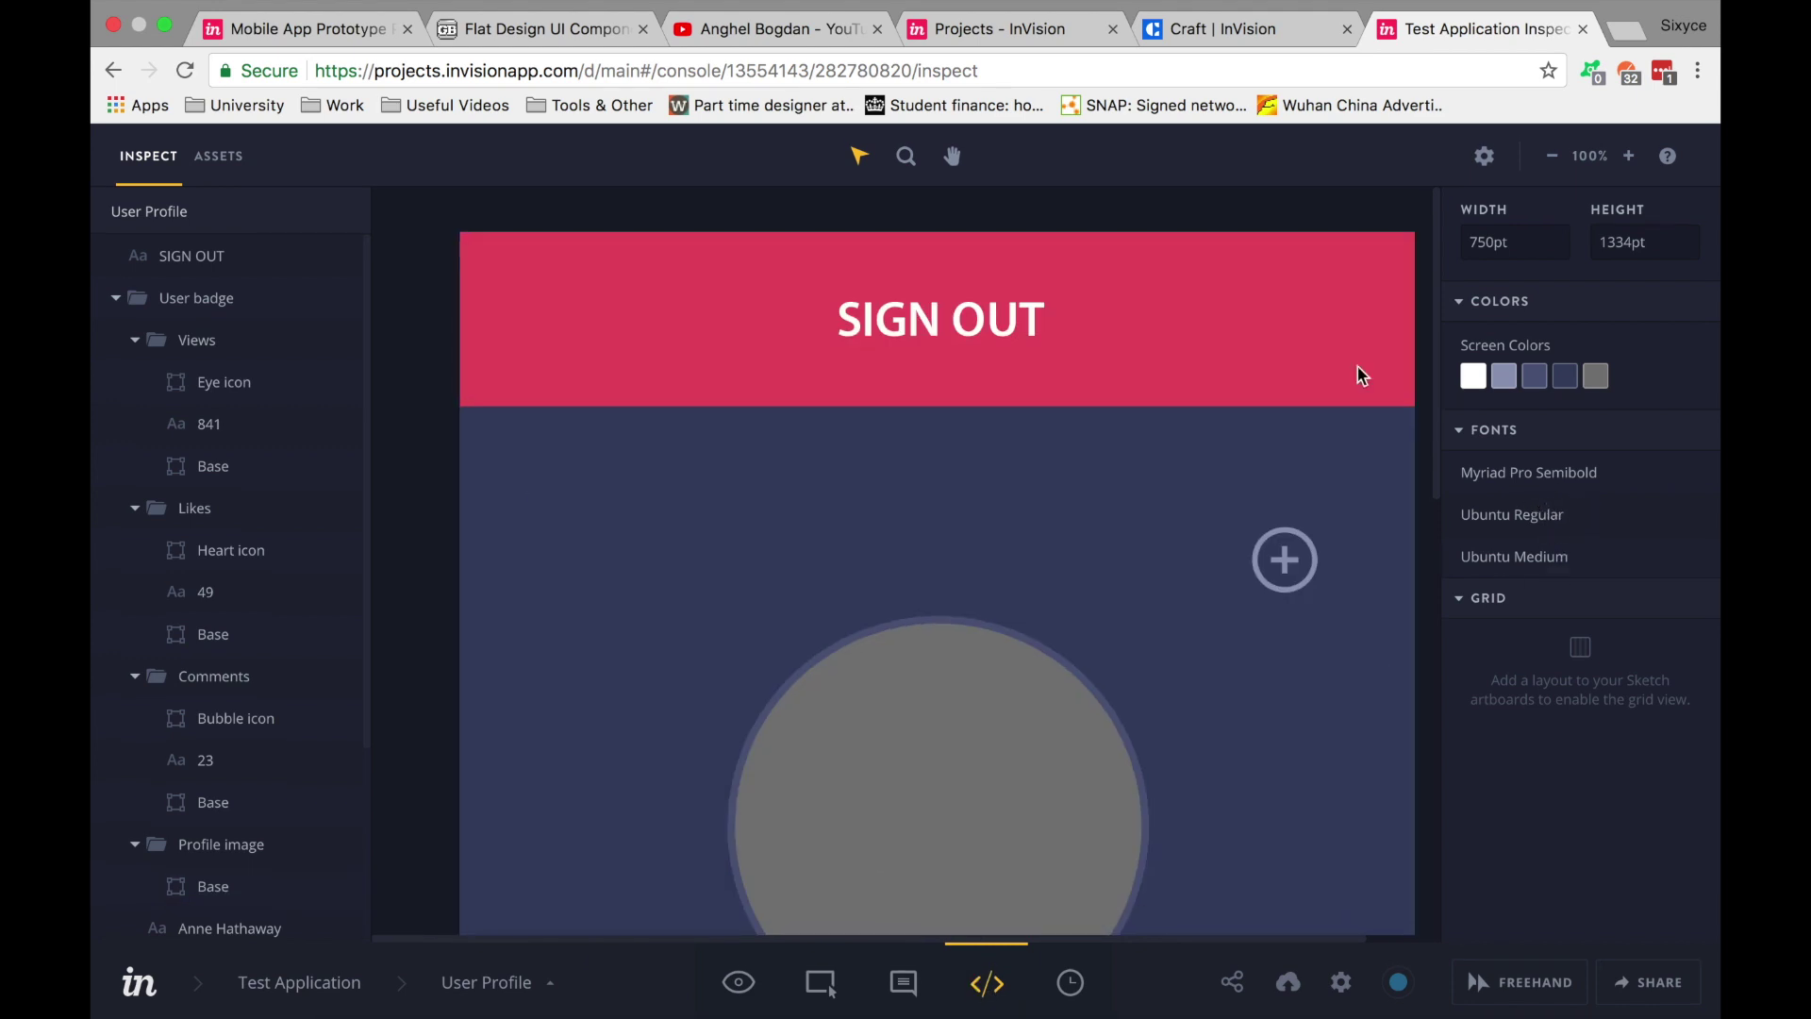
pyautogui.click(1538, 242)
pyautogui.click(1622, 242)
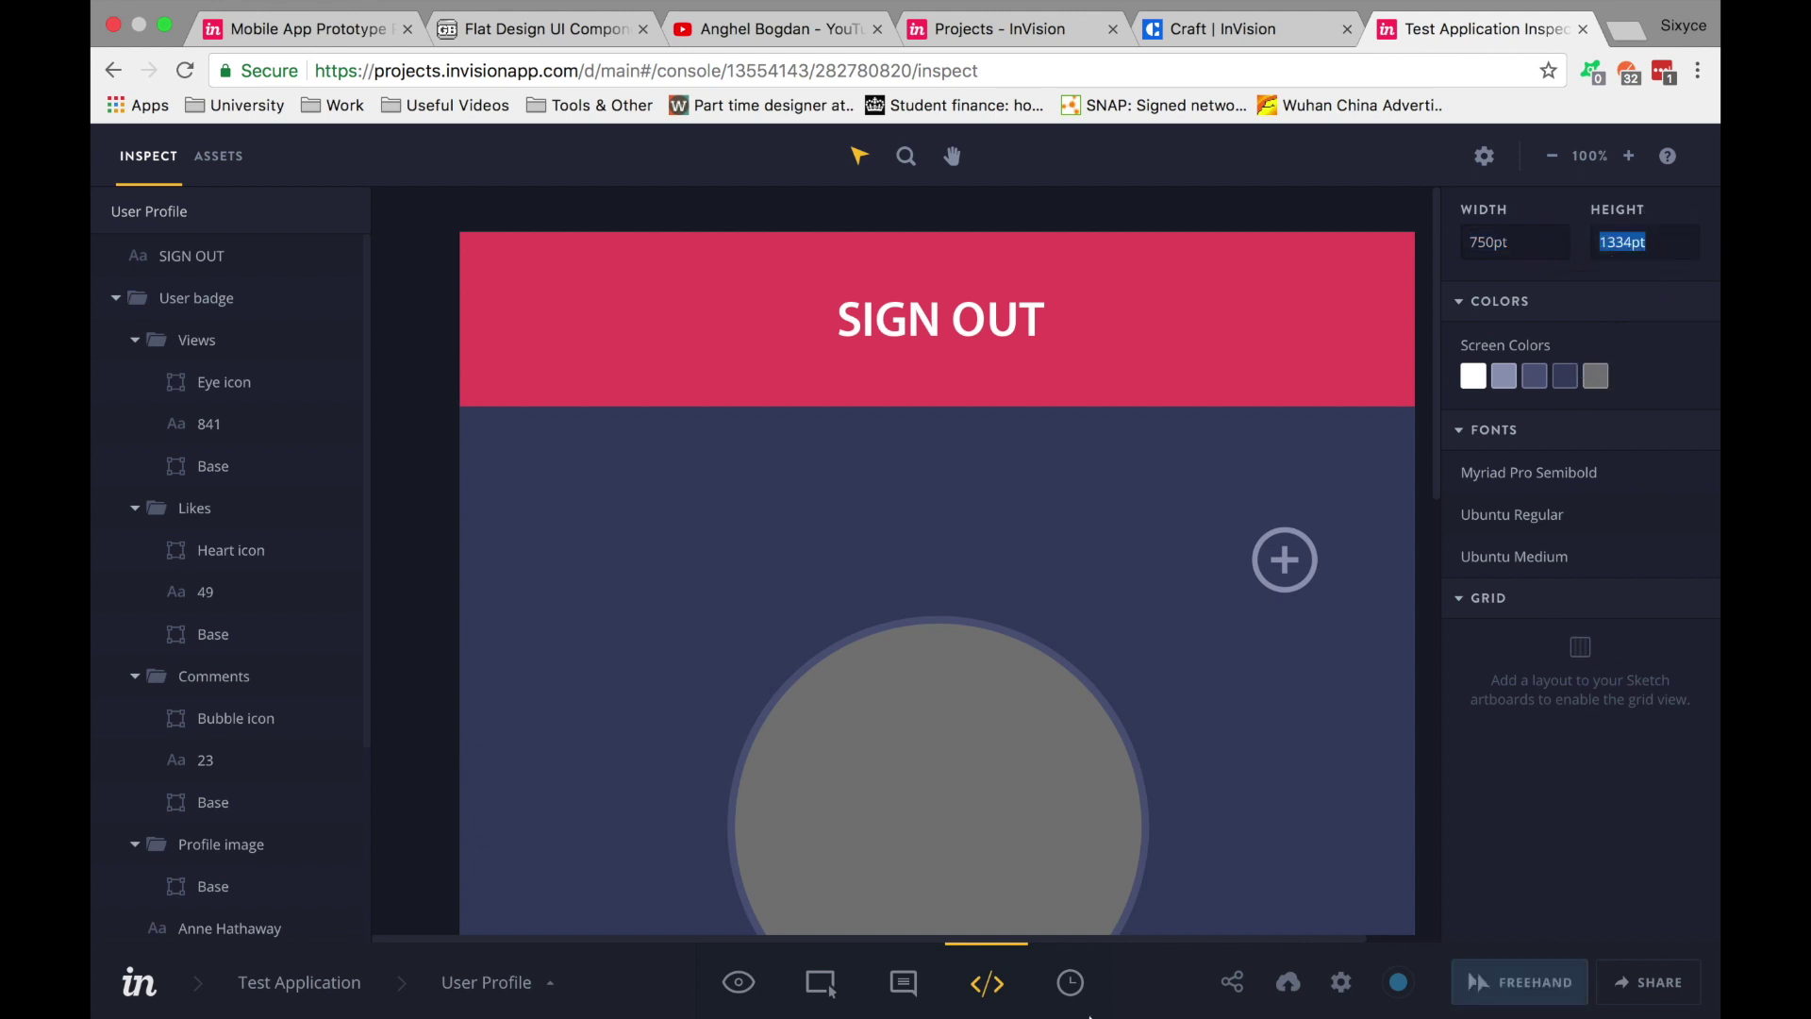
pyautogui.click(1072, 985)
pyautogui.scroll(-4, 1080, 456)
# Look through the options for sending the screen, uploading screens, and styling the iPhone skin and status bar
pyautogui.click(1232, 982)
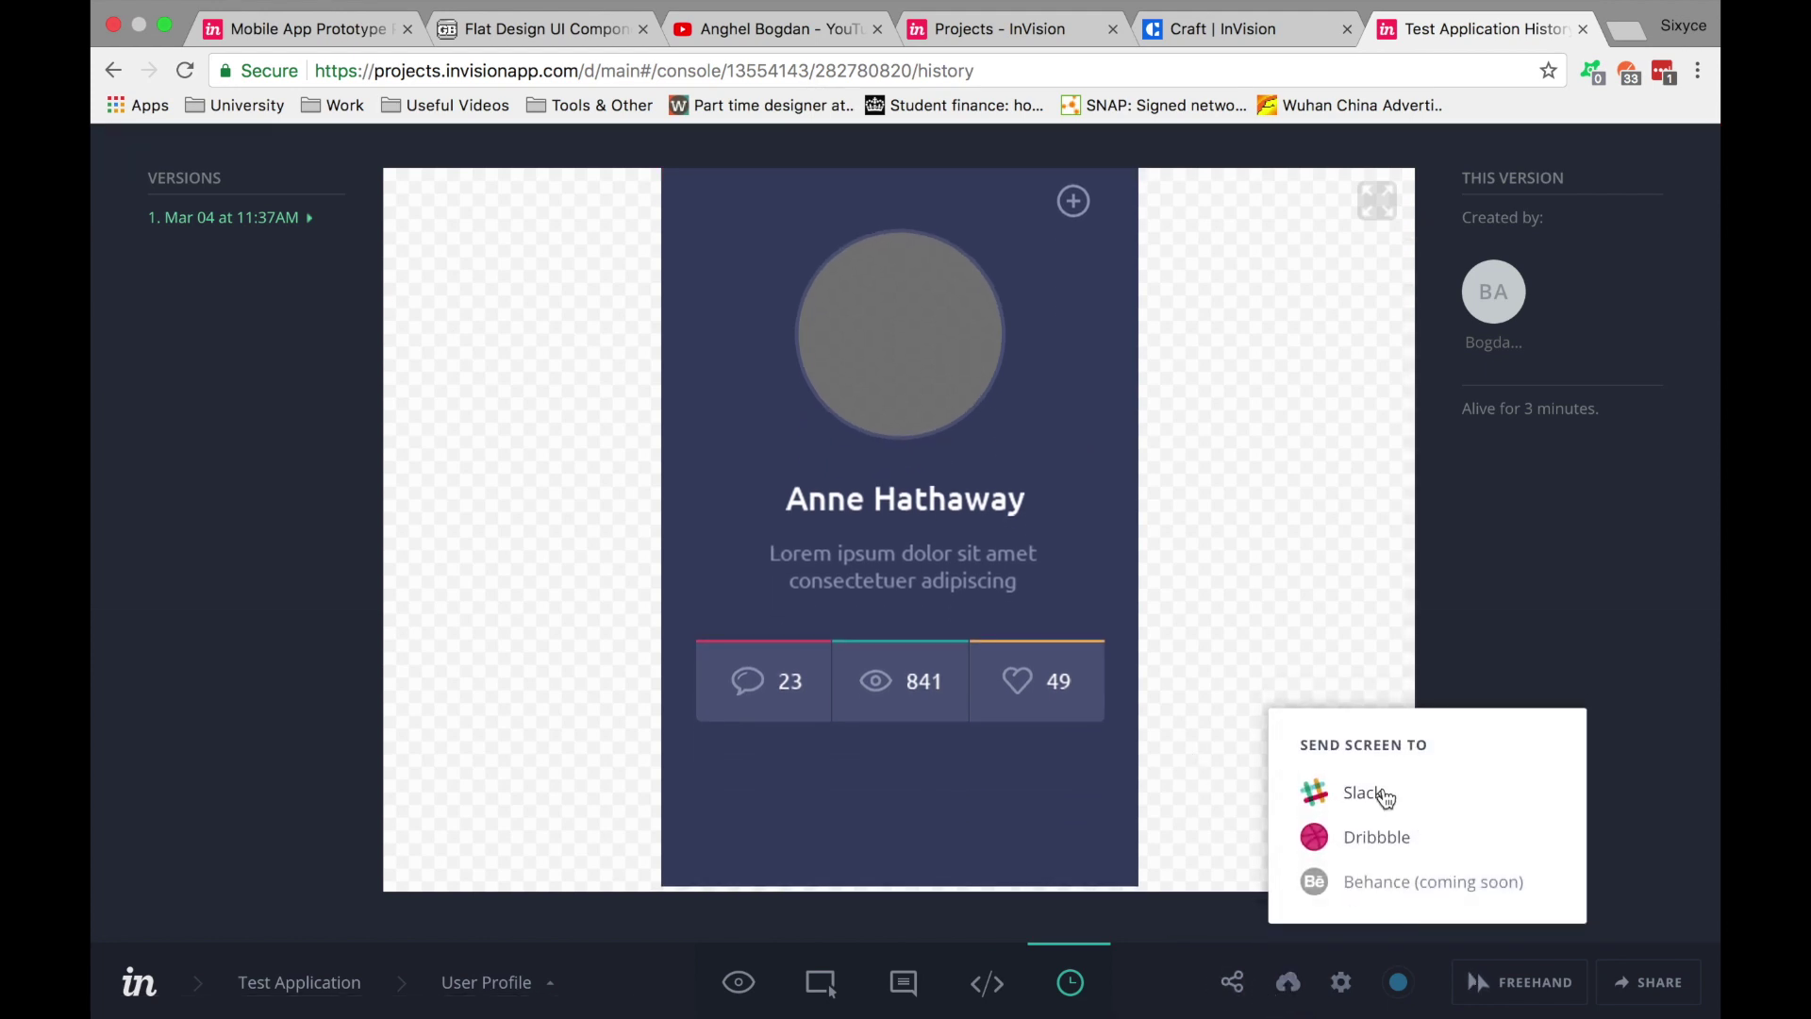
pyautogui.click(1288, 982)
pyautogui.click(1306, 985)
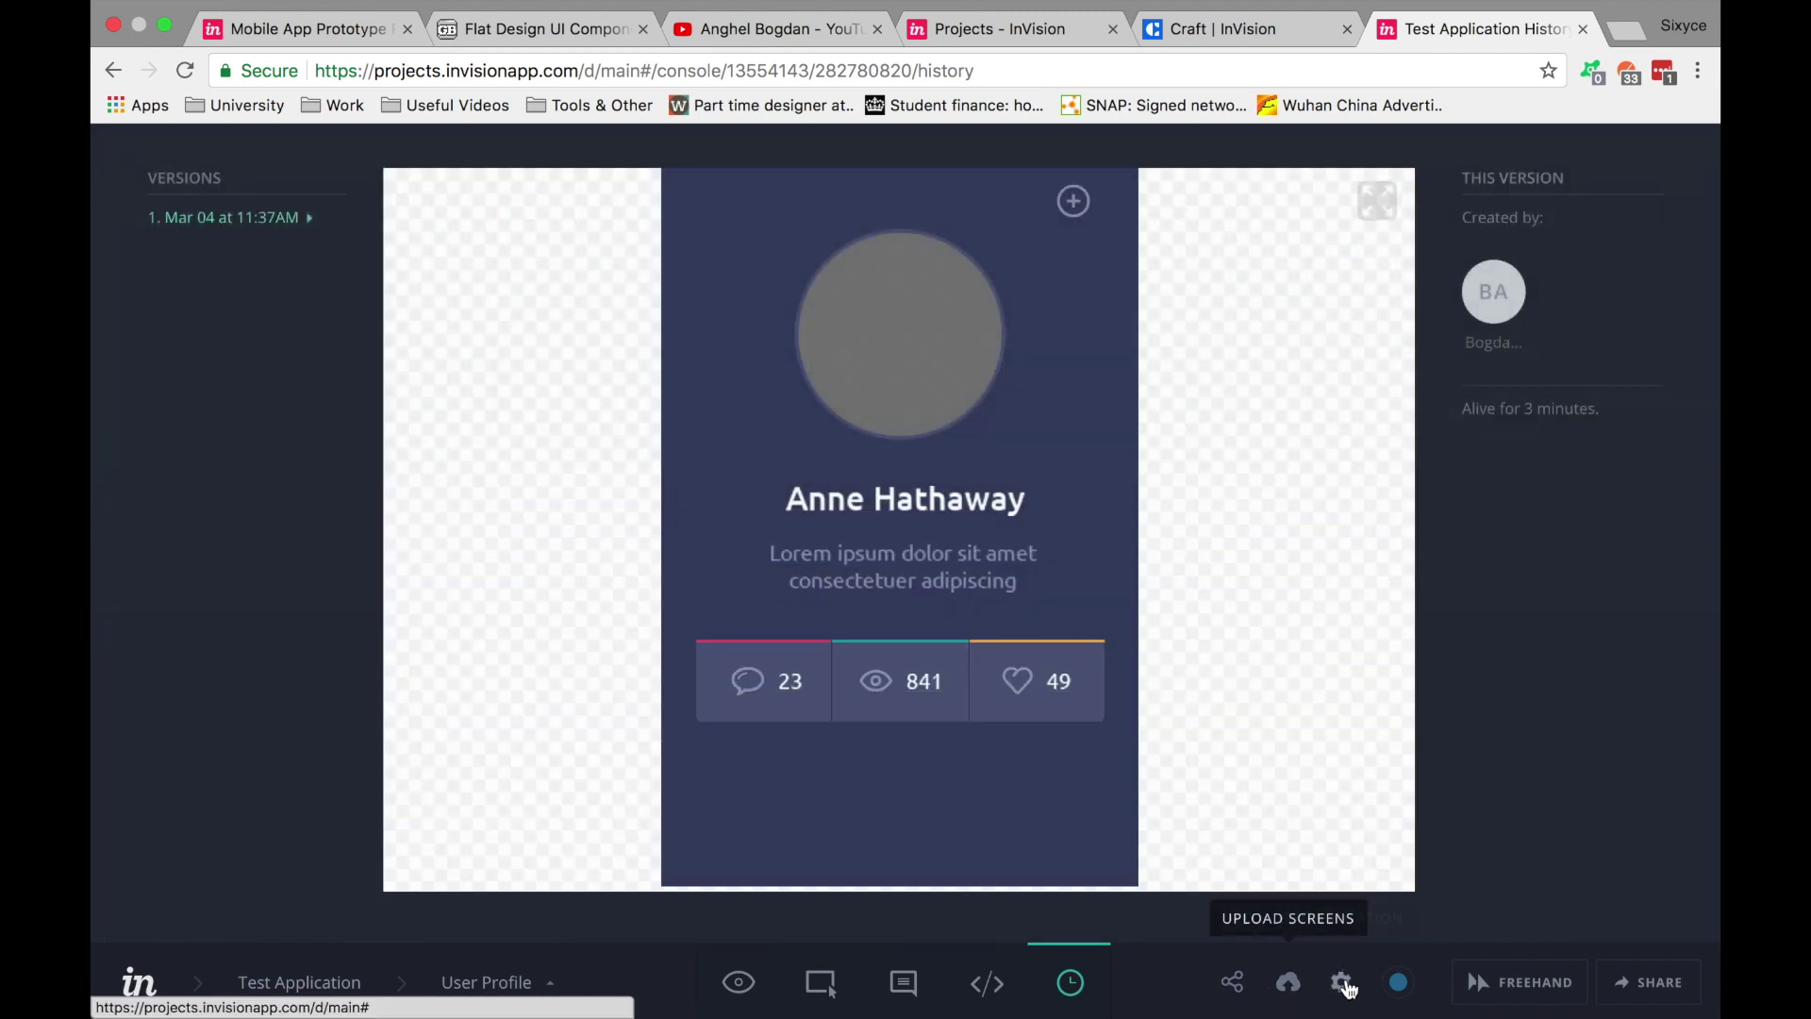
pyautogui.click(1341, 982)
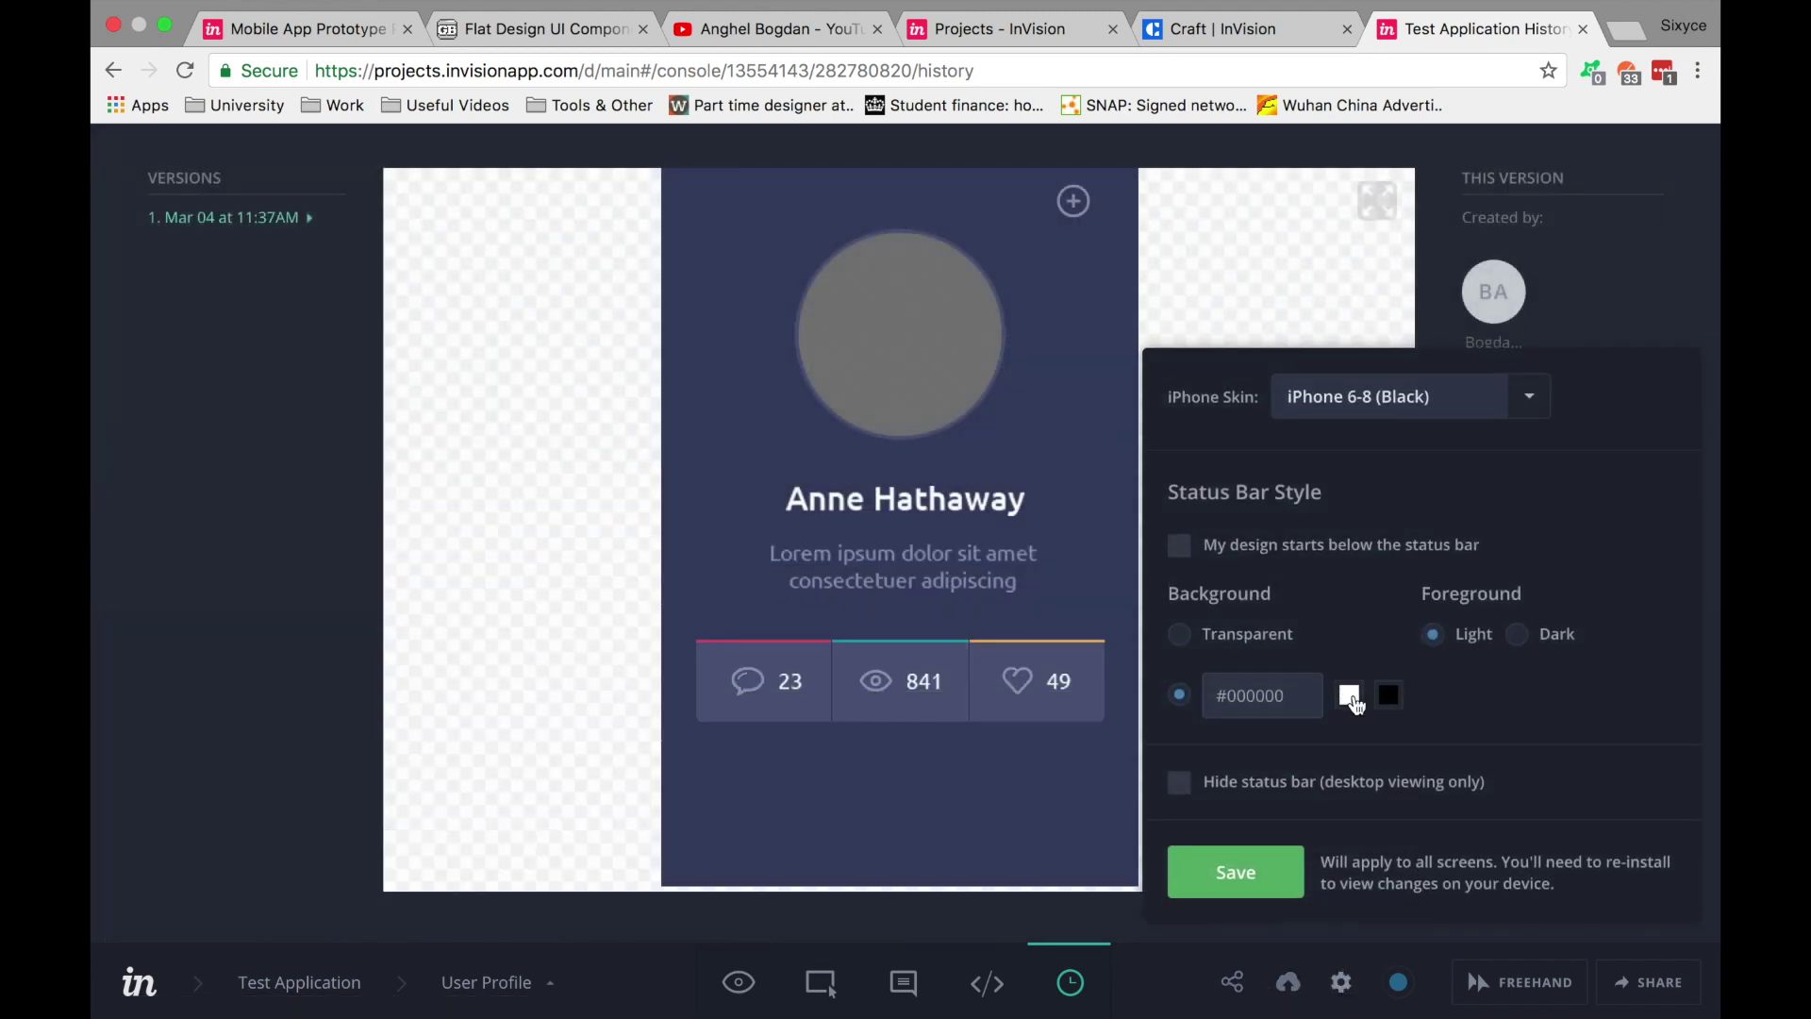
pyautogui.click(1346, 1001)
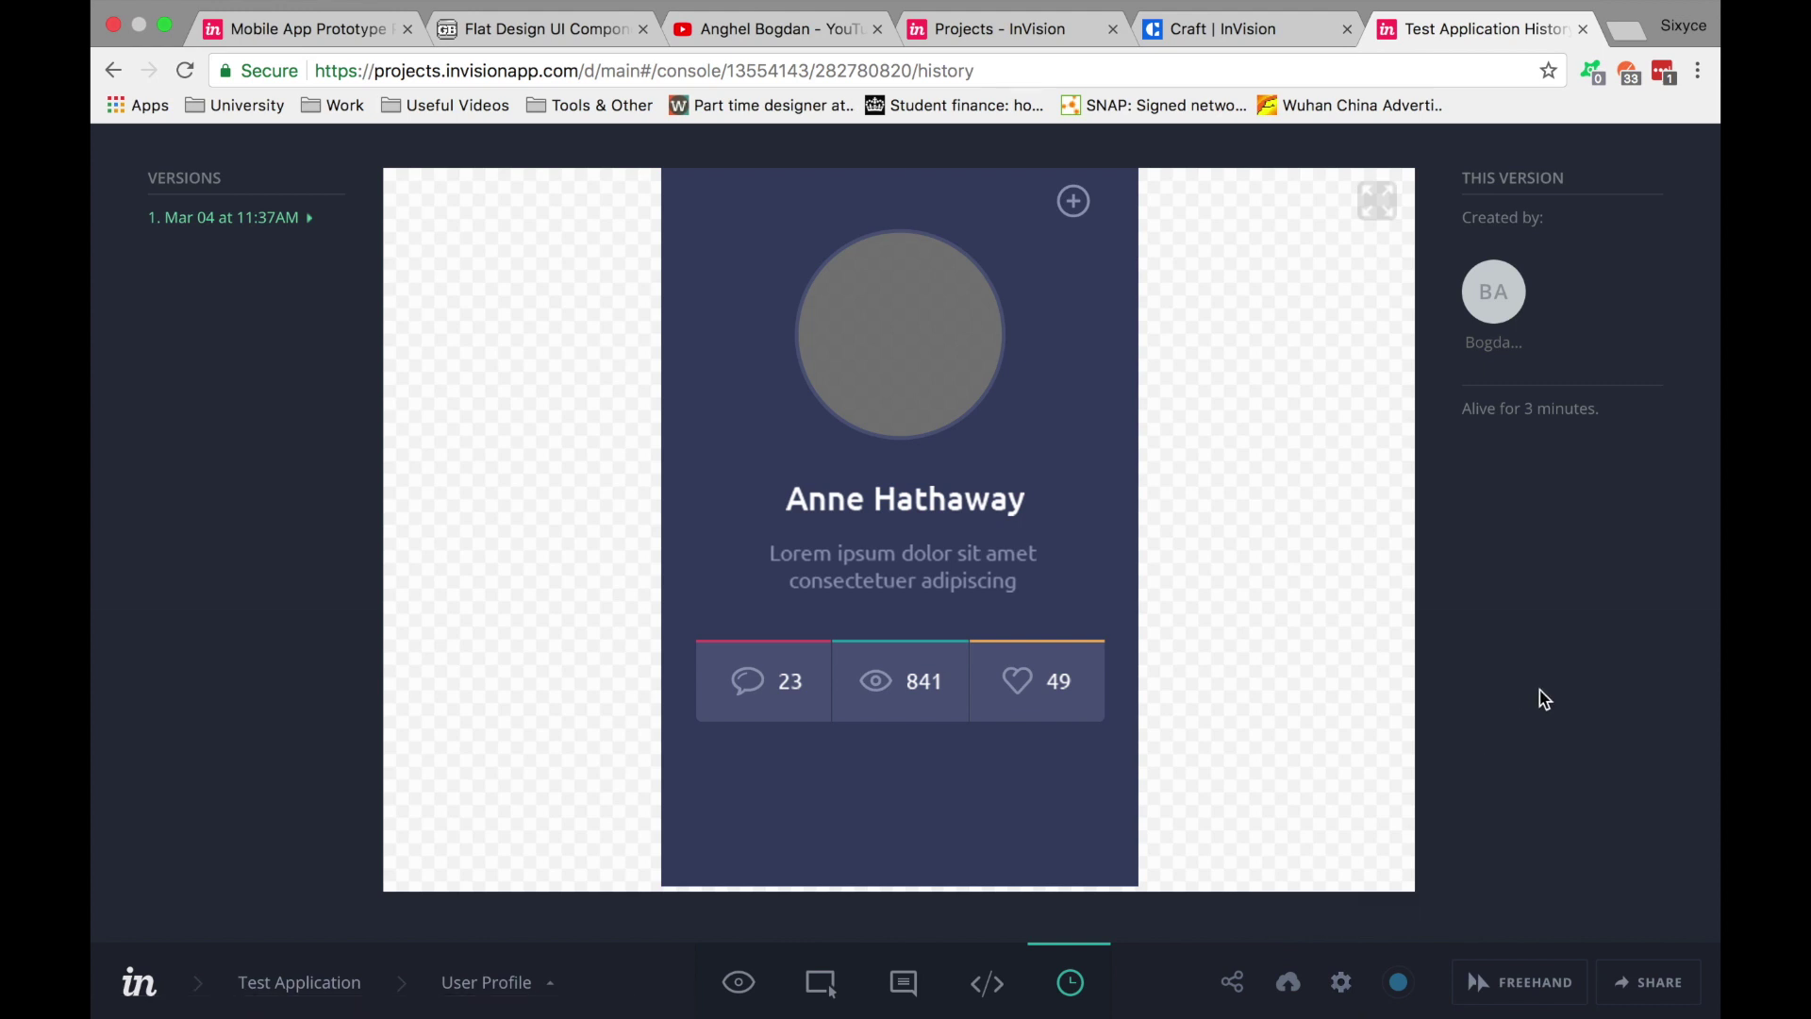
# Switch back to the Test_app.psd document in Photoshop
pyautogui.hotkey('ctrl', 'Left')
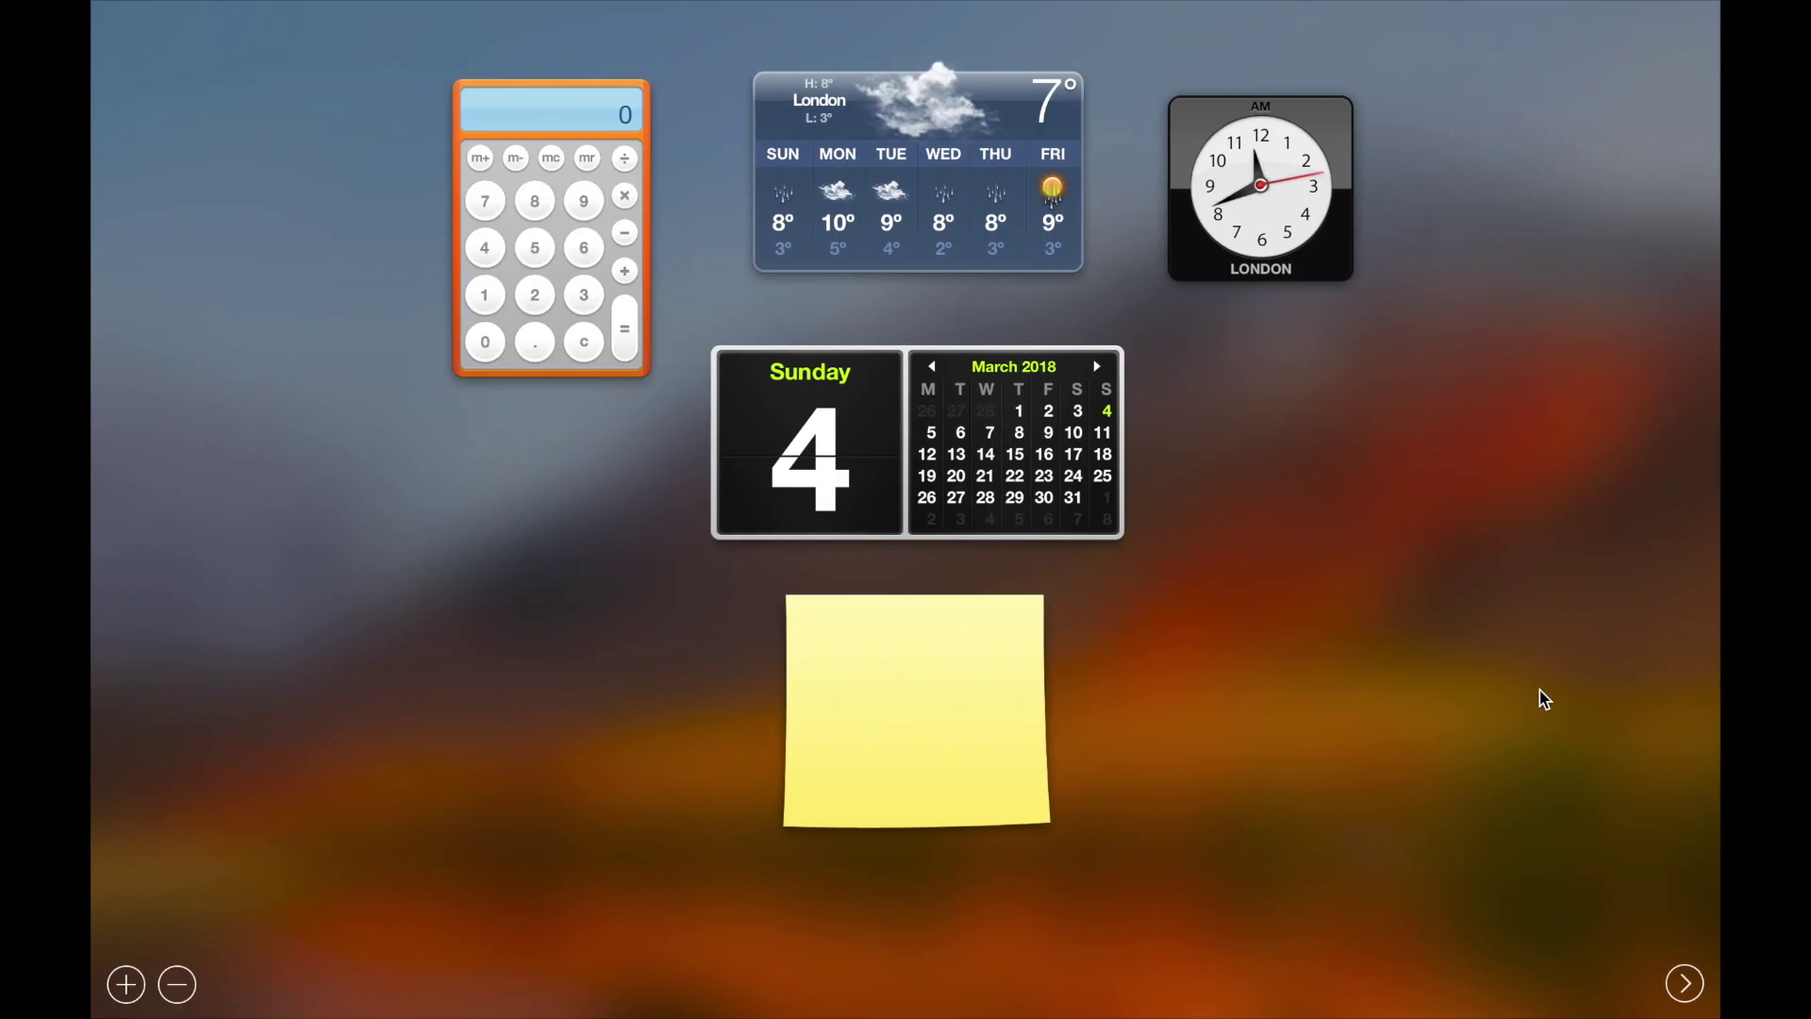
pyautogui.hotkey('ctrl', 'Right')
pyautogui.hotkey('ctrl', 'Right')
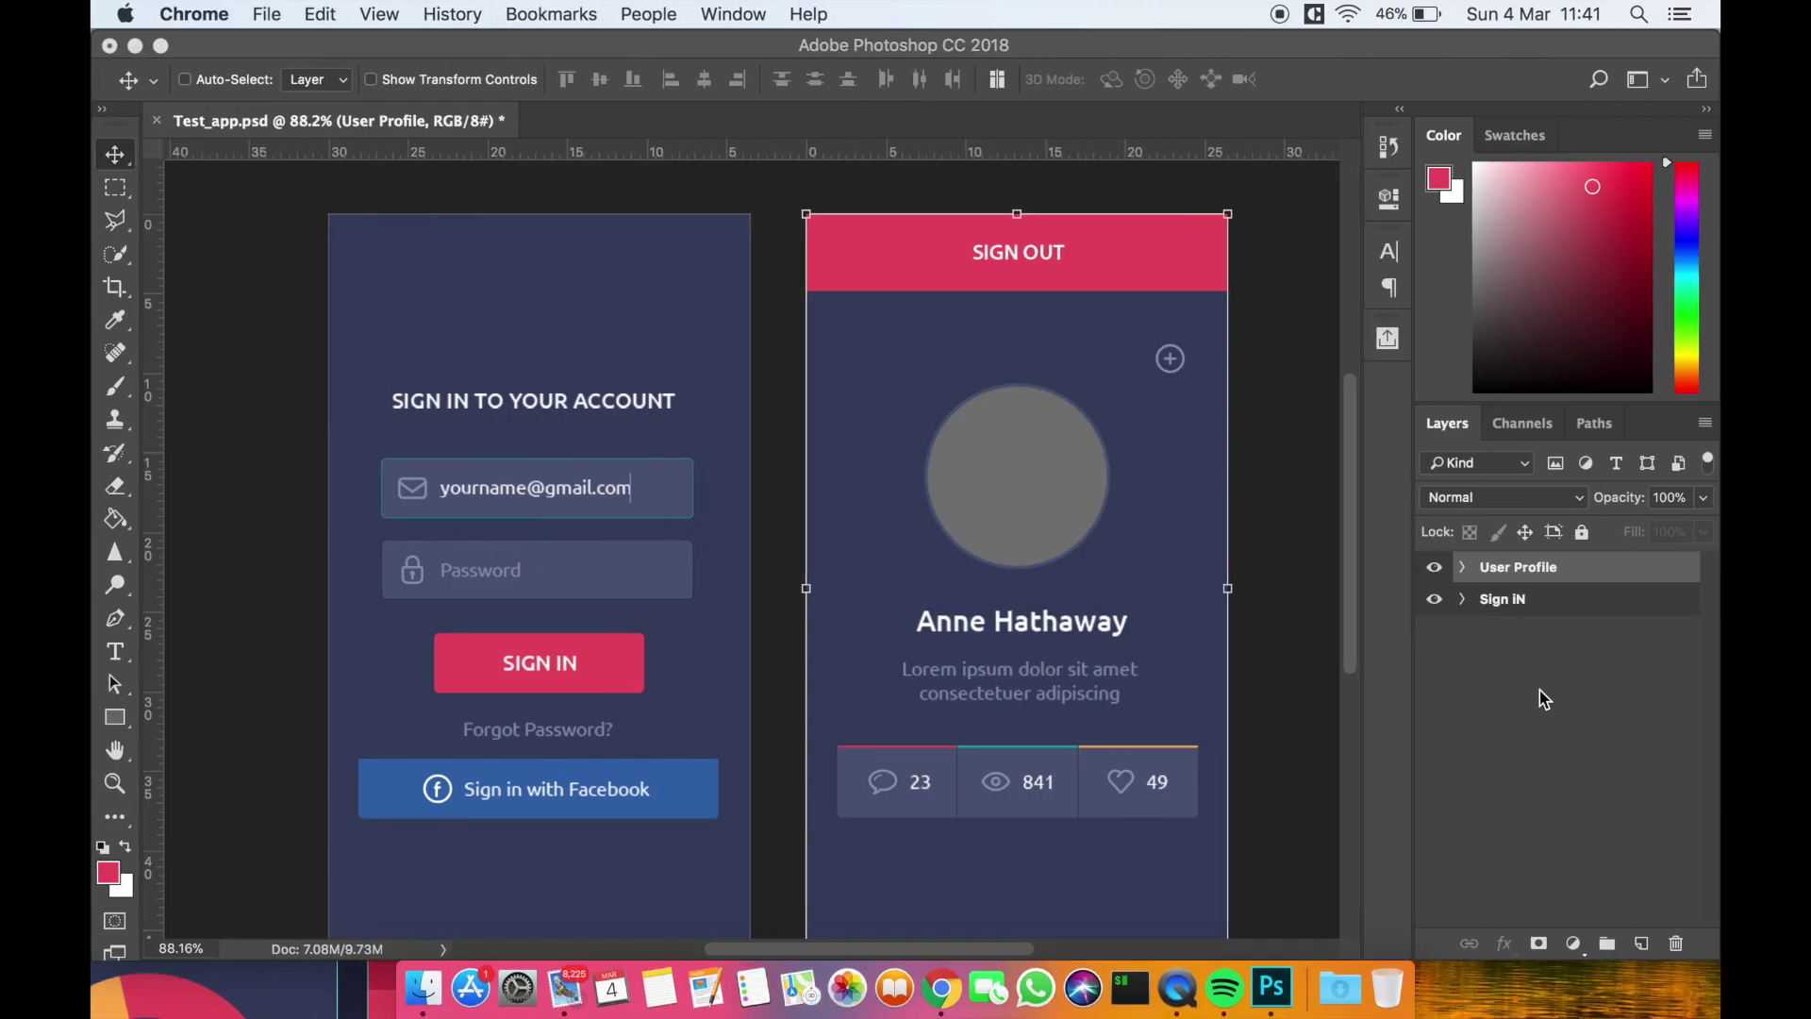